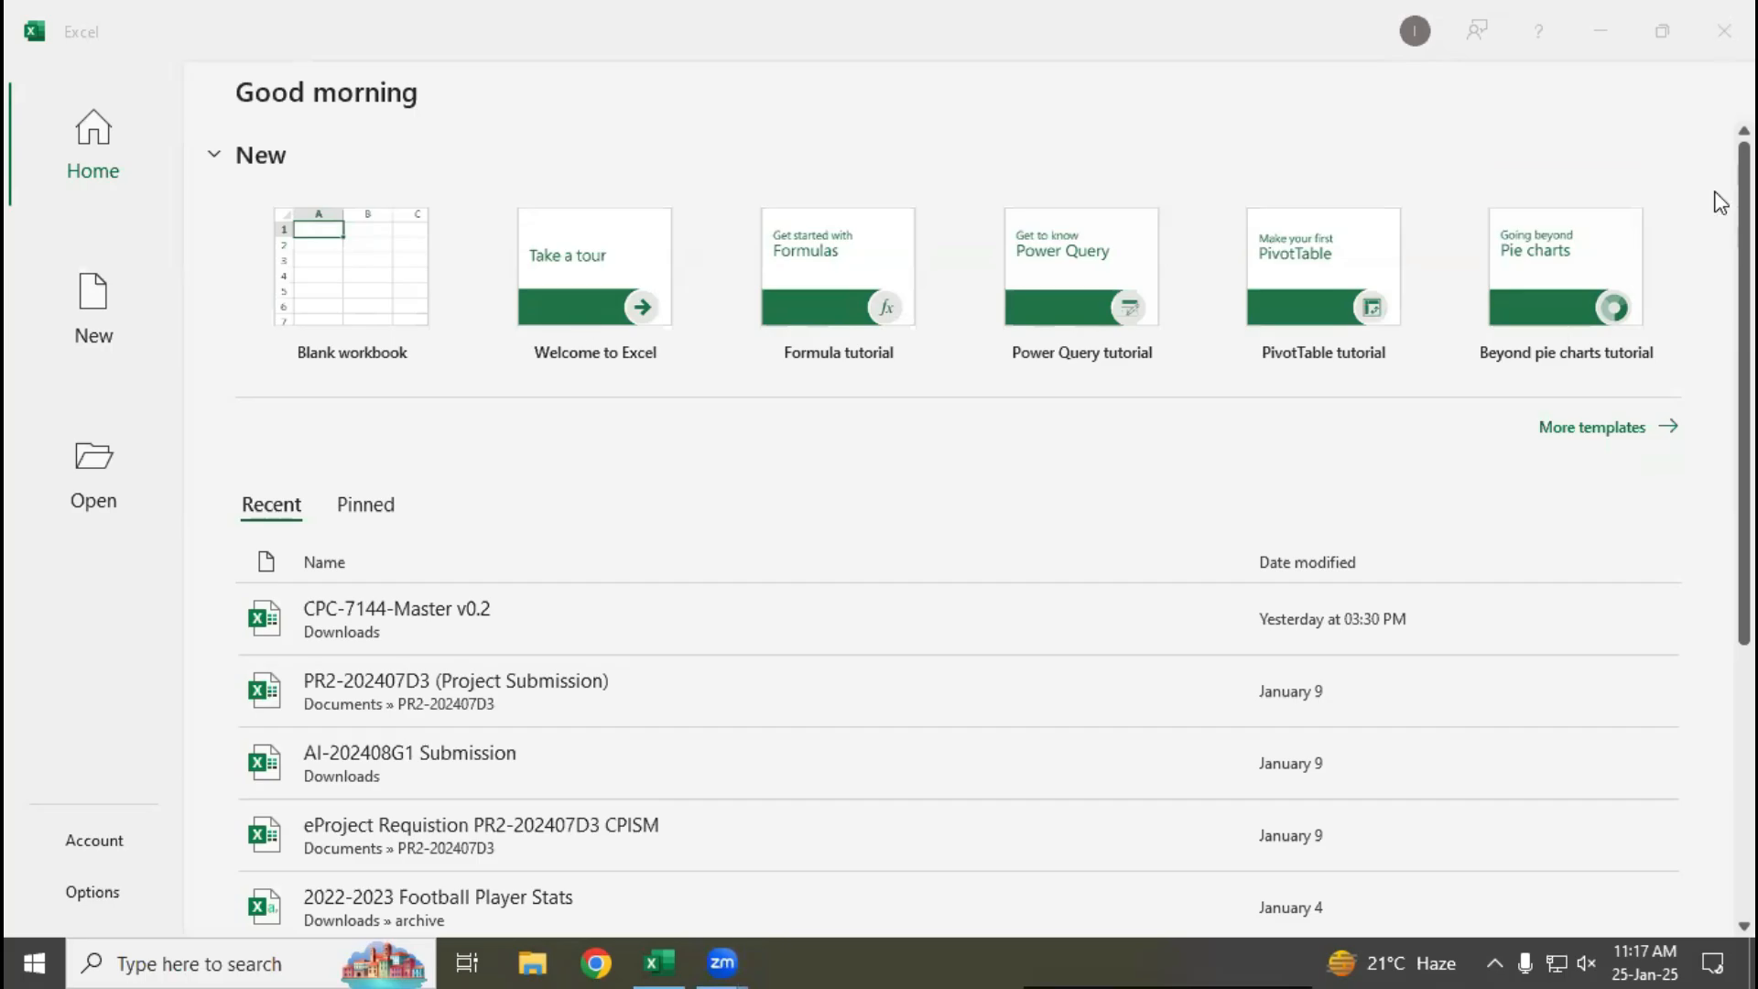
Open Notepad, write "document.docx" as the first line and highlight its docx extension
{"action": "key", "text": "super"}
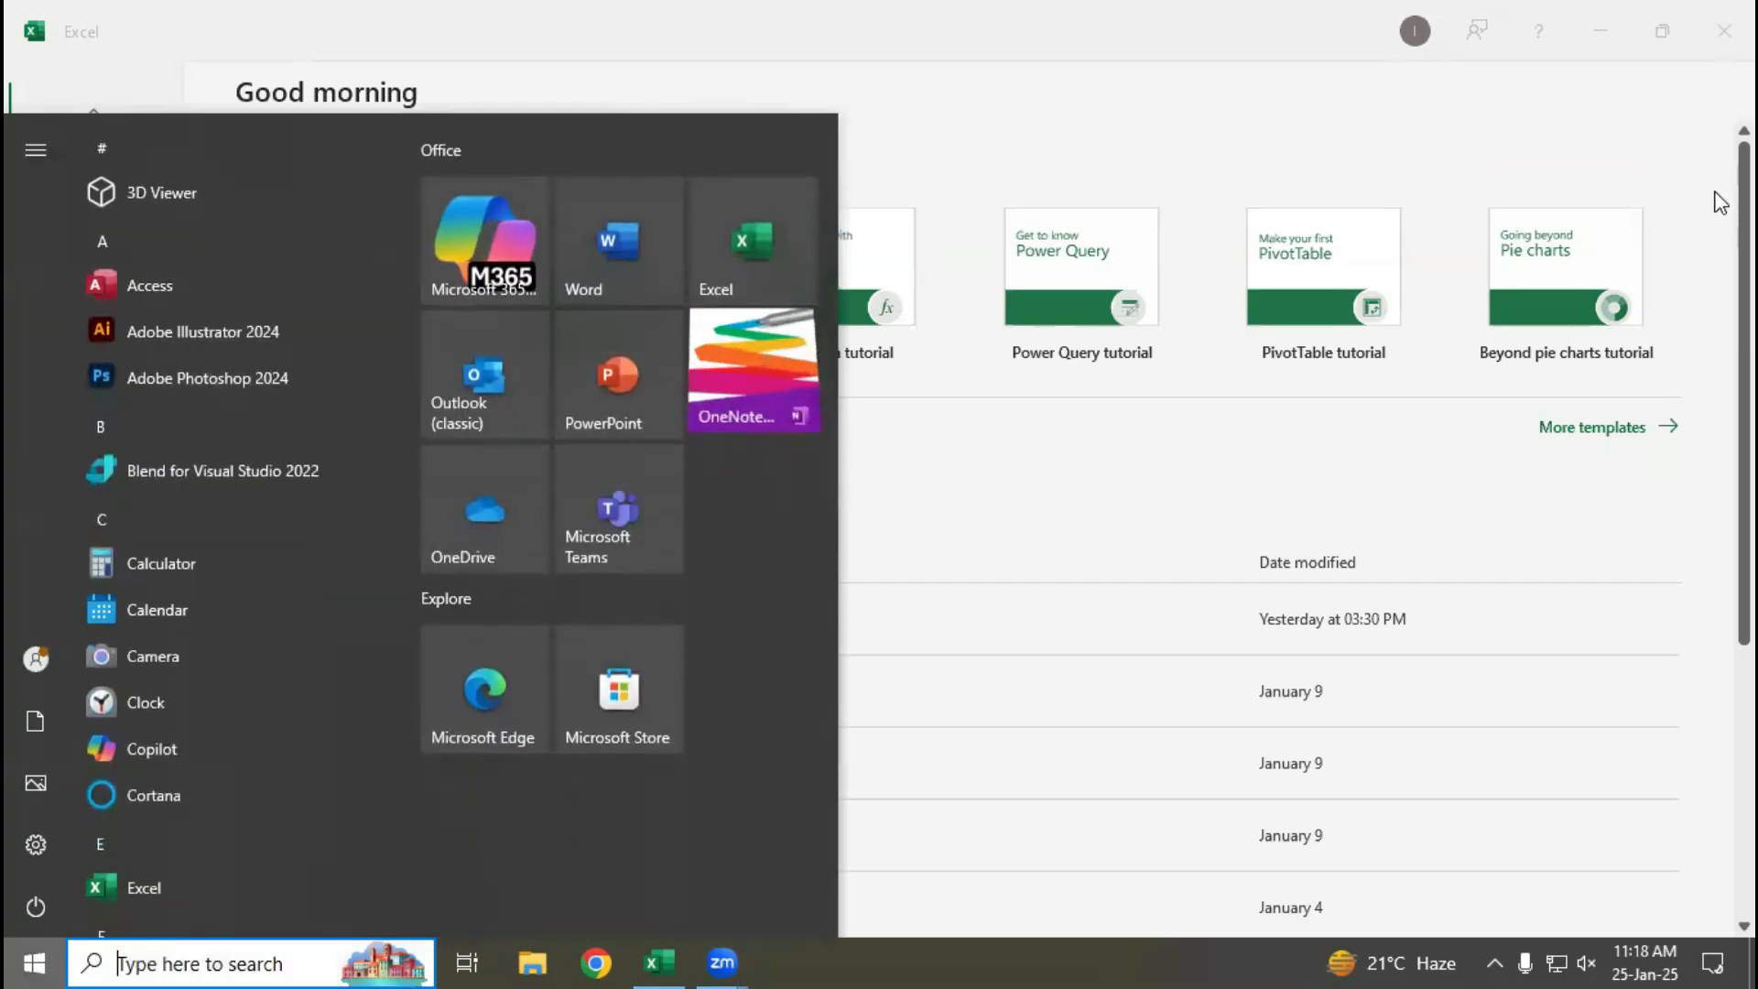
{"action": "type", "text": "no"}
{"action": "key", "text": "Return"}
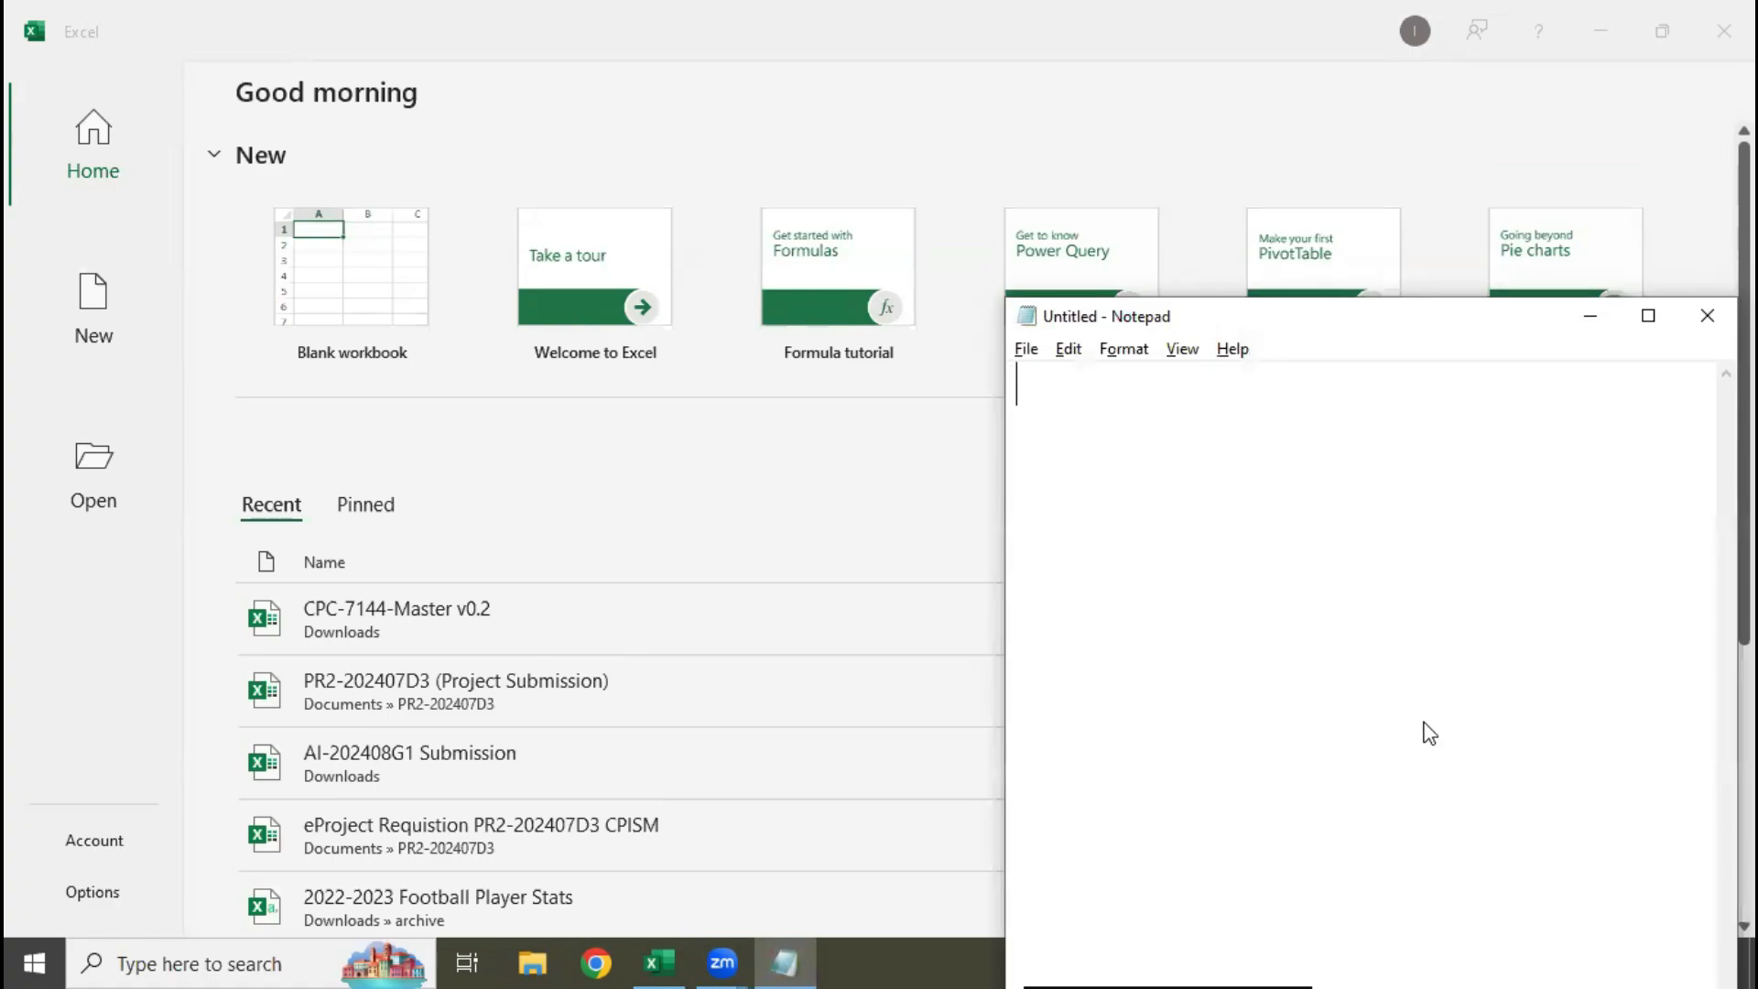
{"action": "type", "text": "document"}
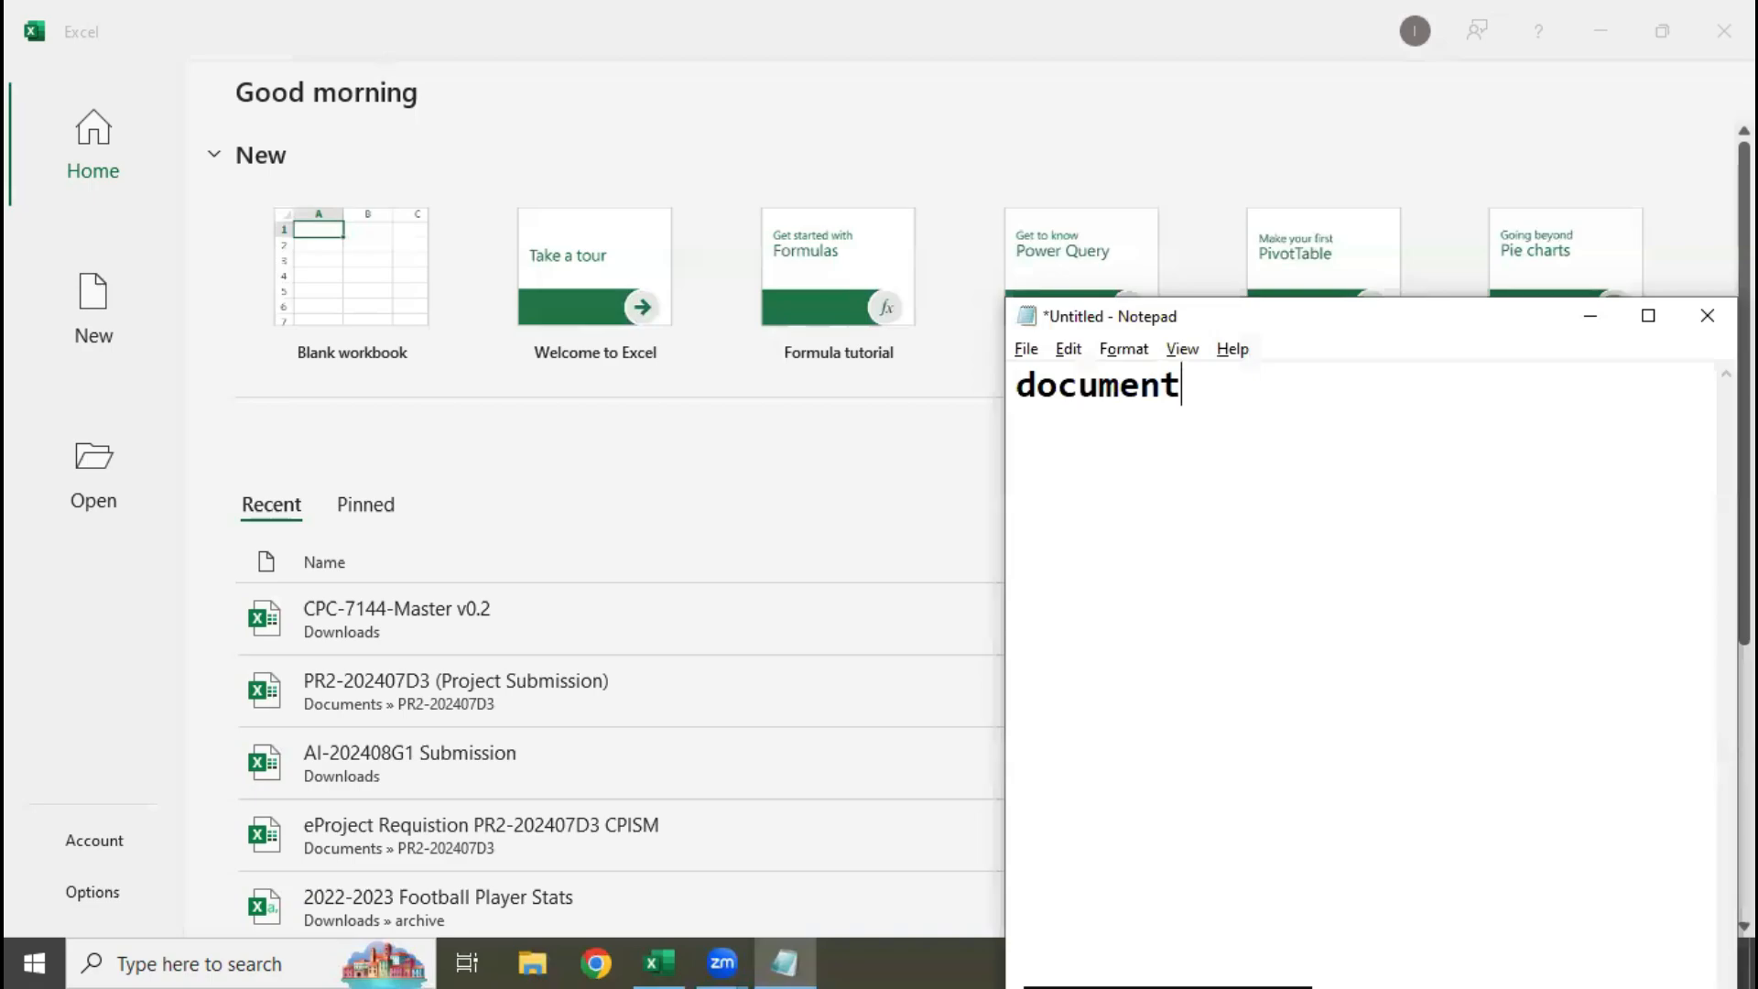
{"action": "type", "text": ".docz"}
{"action": "key", "text": "BackSpace"}
{"action": "type", "text": "x"}
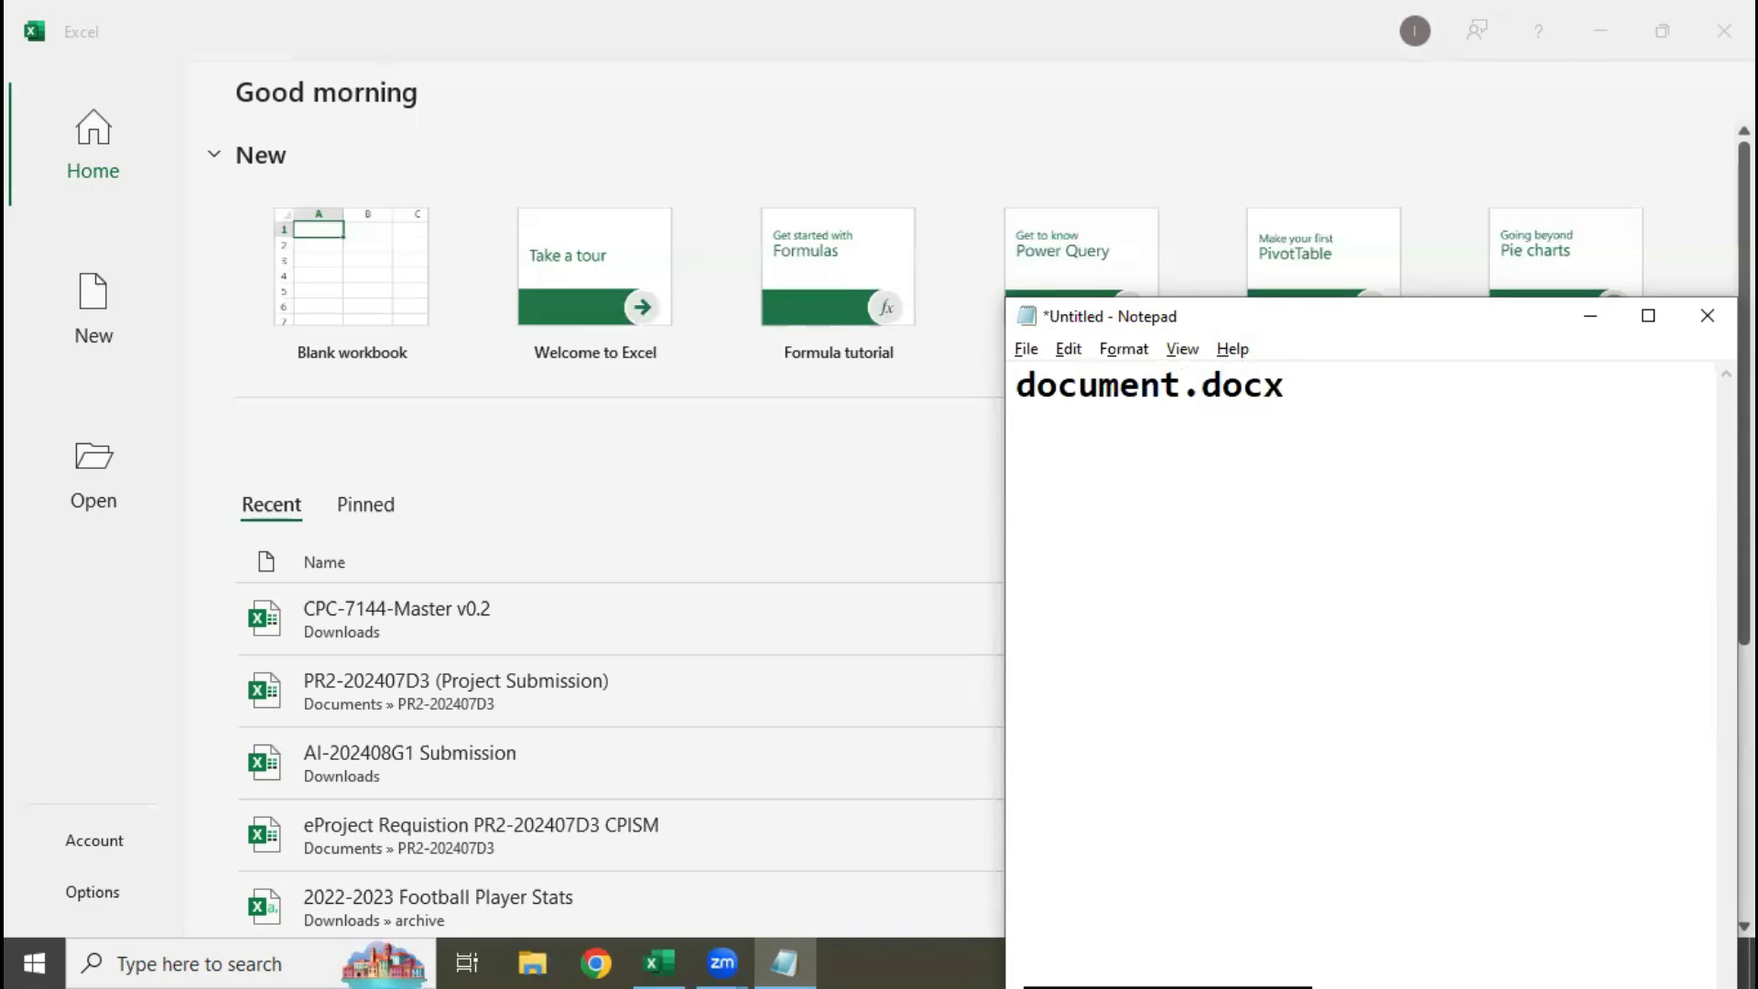
{"action": "key", "text": "shift+Left"}
{"action": "key", "text": "shift+Left"}
{"action": "key", "text": "shift+Left"}
{"action": "key", "text": "shift+Left"}
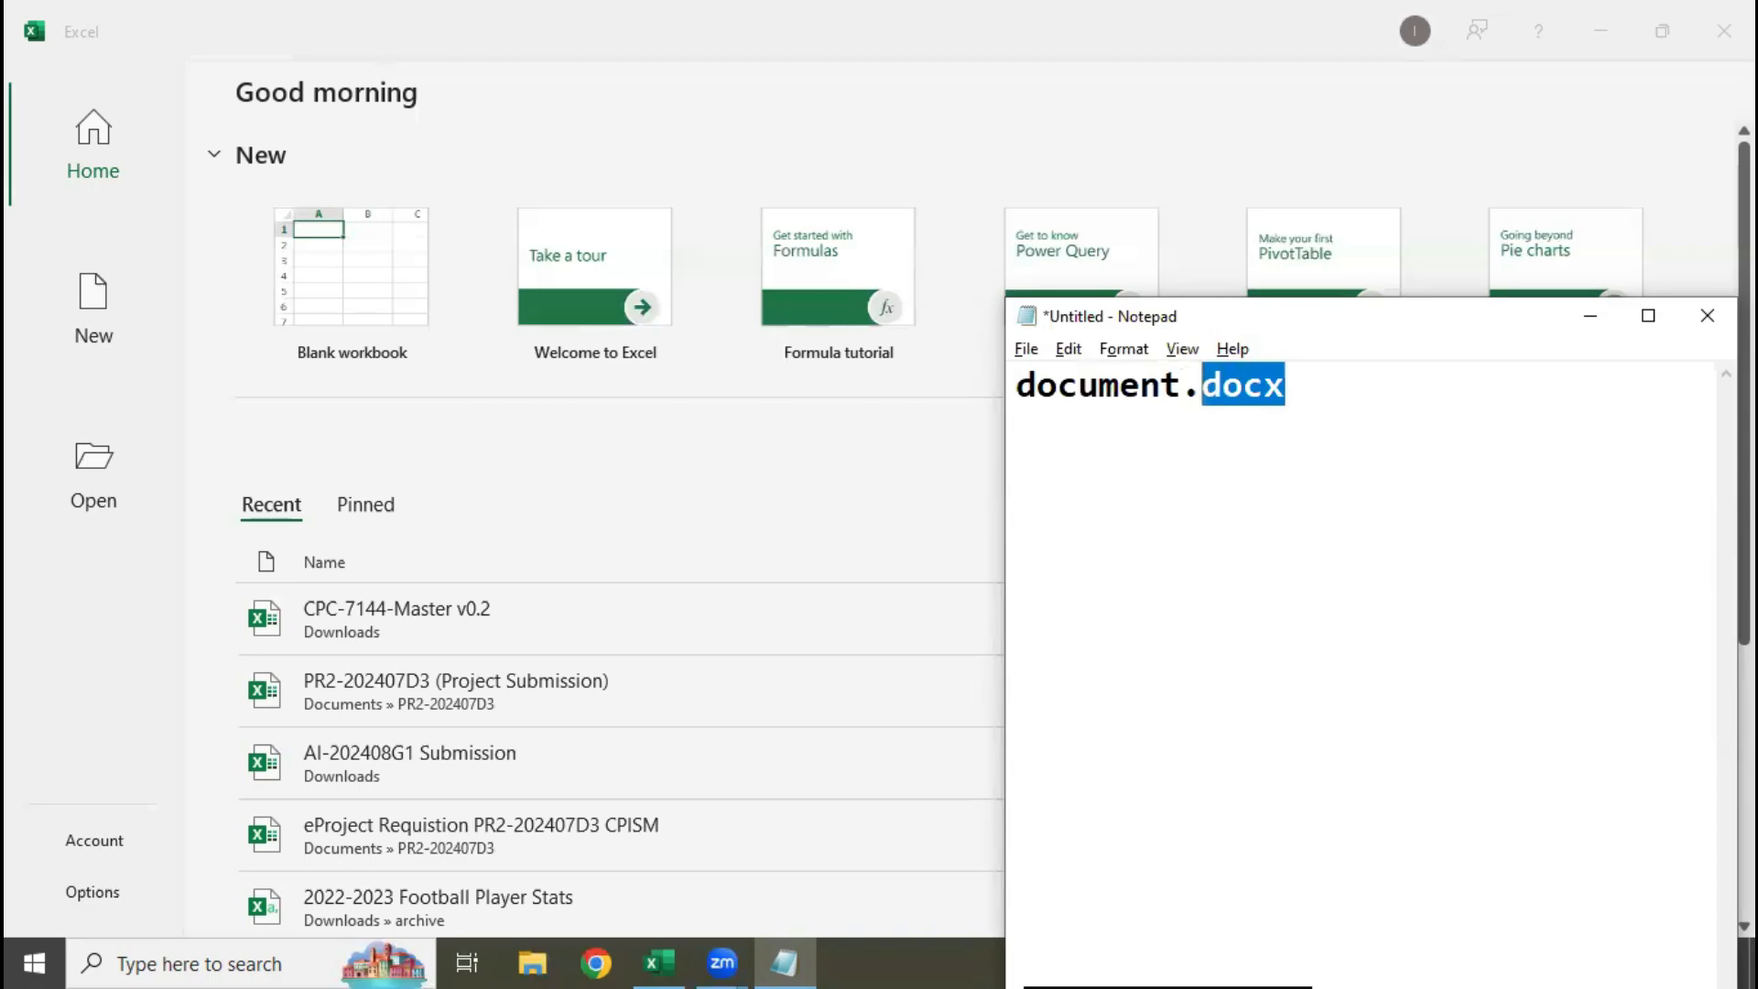
{"action": "key", "text": "Right"}
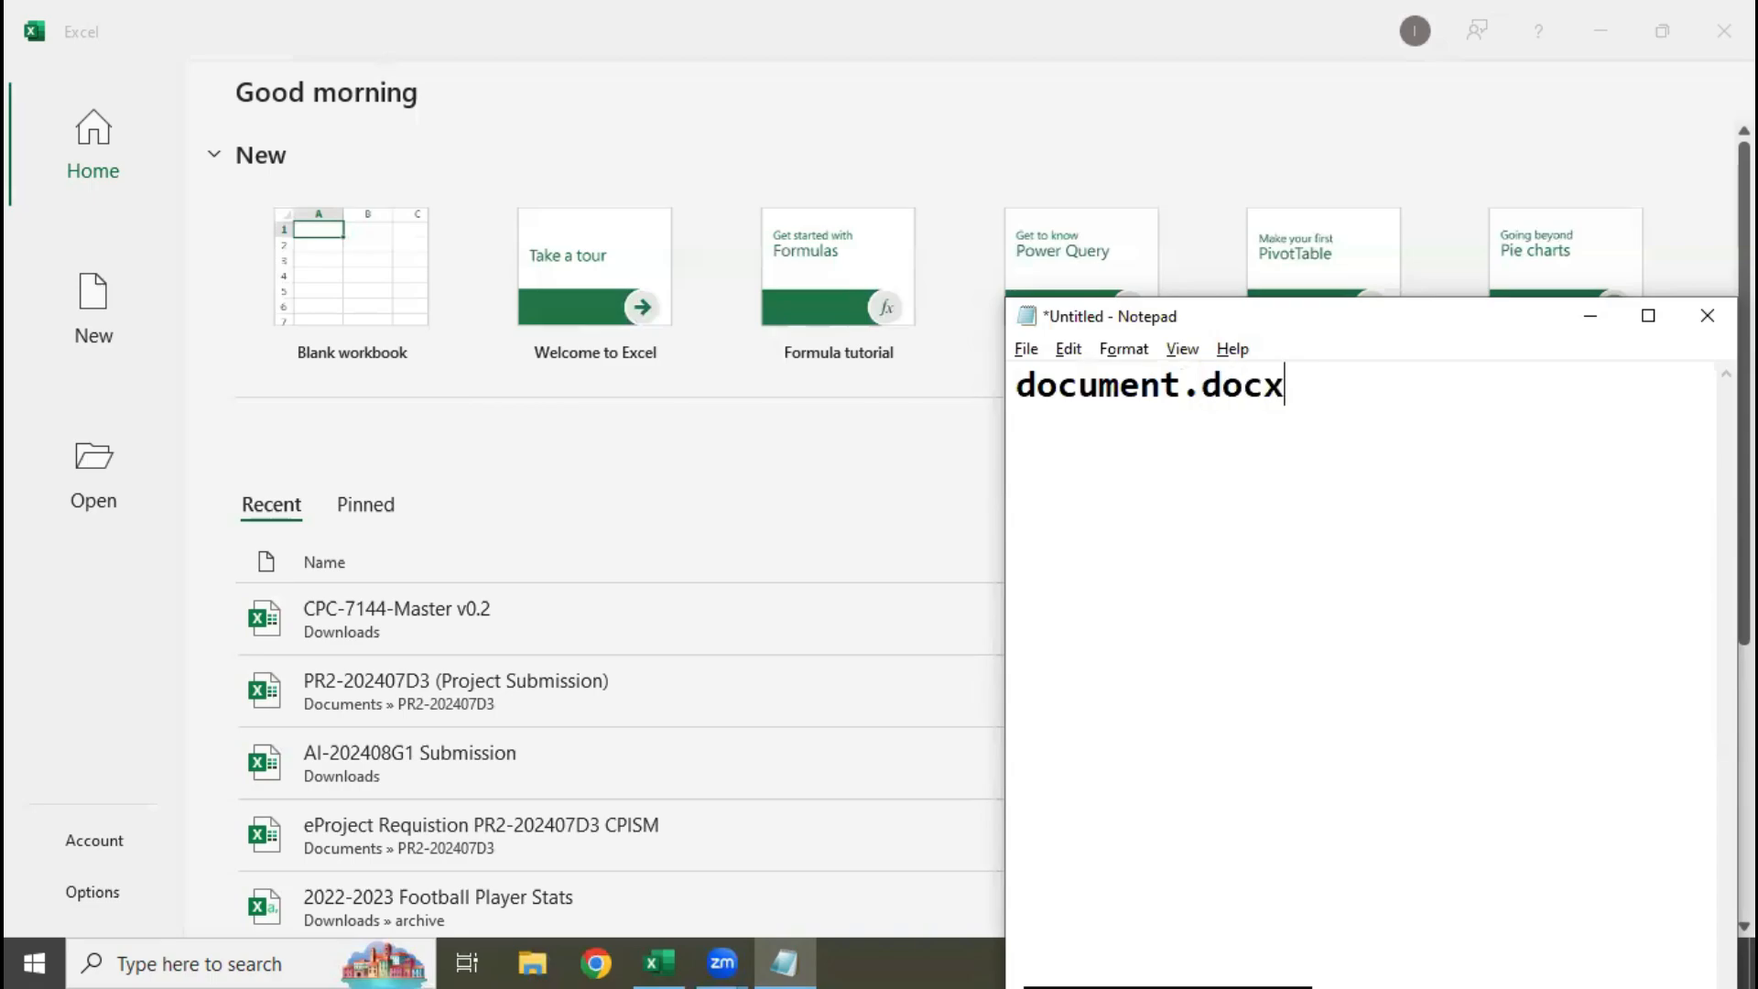
Add "book.xlxs" and "presentation.ppt" on separate lines below document.docx
{"action": "key", "text": "Return"}
{"action": "type", "text": "book"}
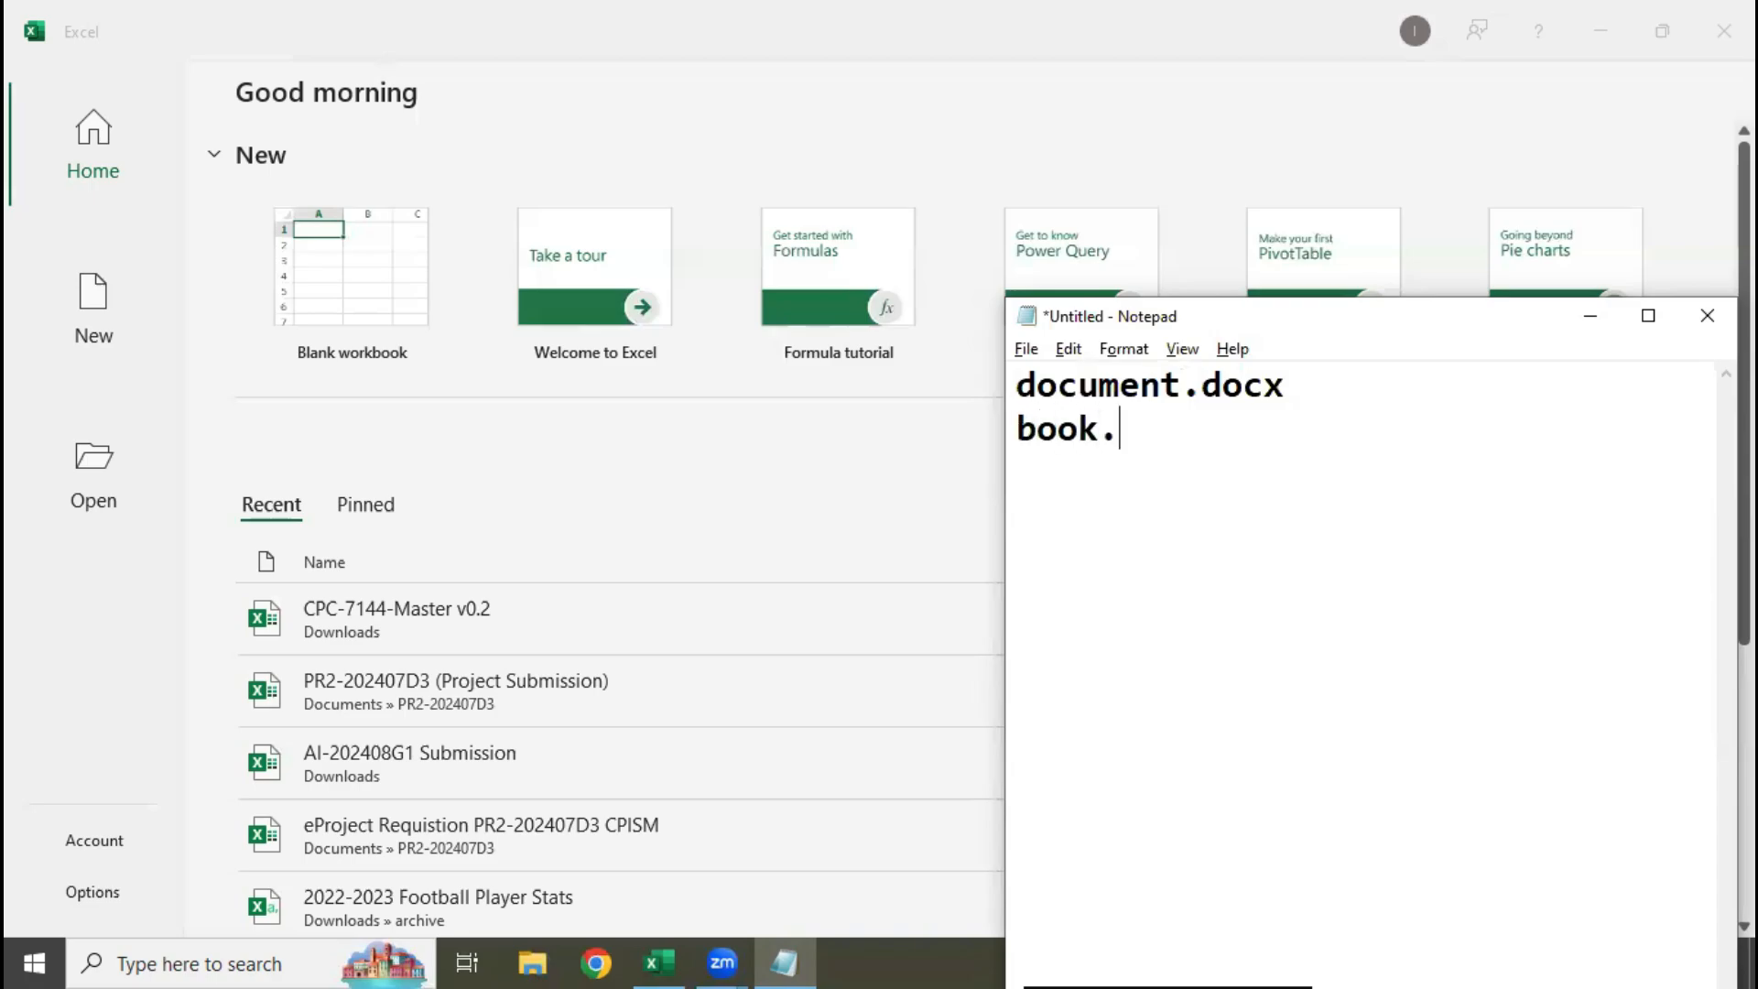
{"action": "type", "text": ".xlxs"}
{"action": "key", "text": "Return"}
{"action": "type", "text": "presenta"}
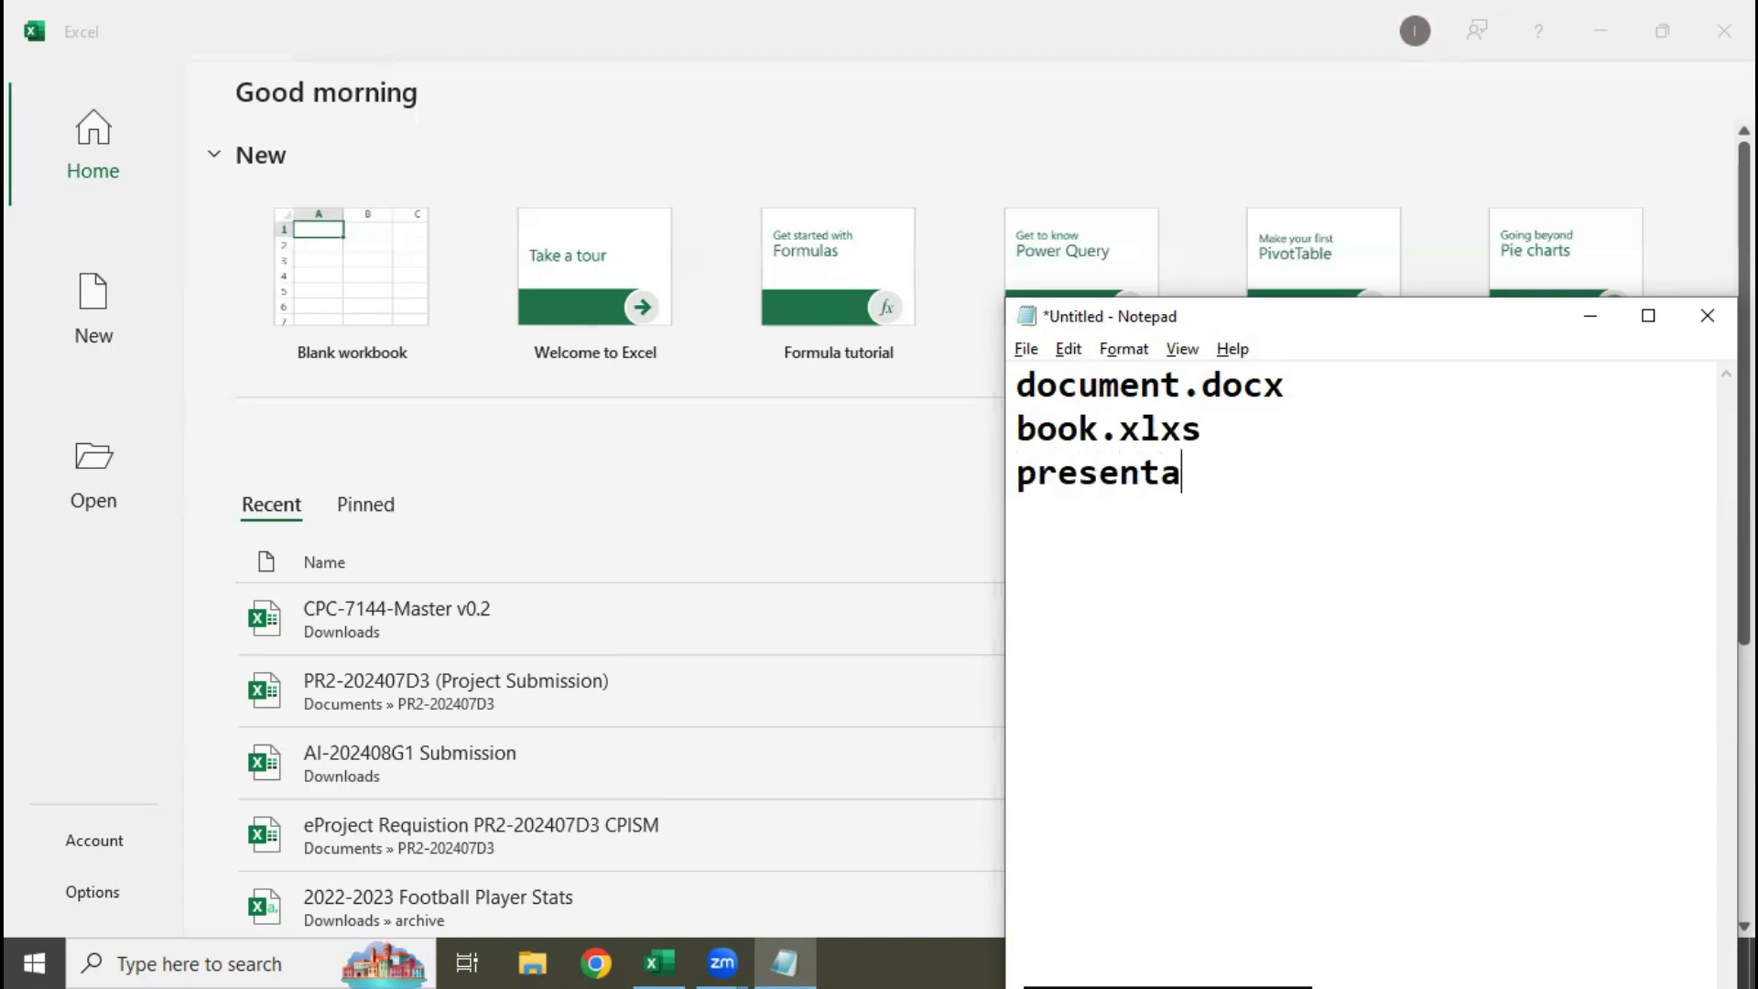
{"action": "type", "text": "t"}
{"action": "type", "text": "iso"}
{"action": "key", "text": "BackSpace"}
{"action": "key", "text": "BackSpace"}
{"action": "type", "text": "on"}
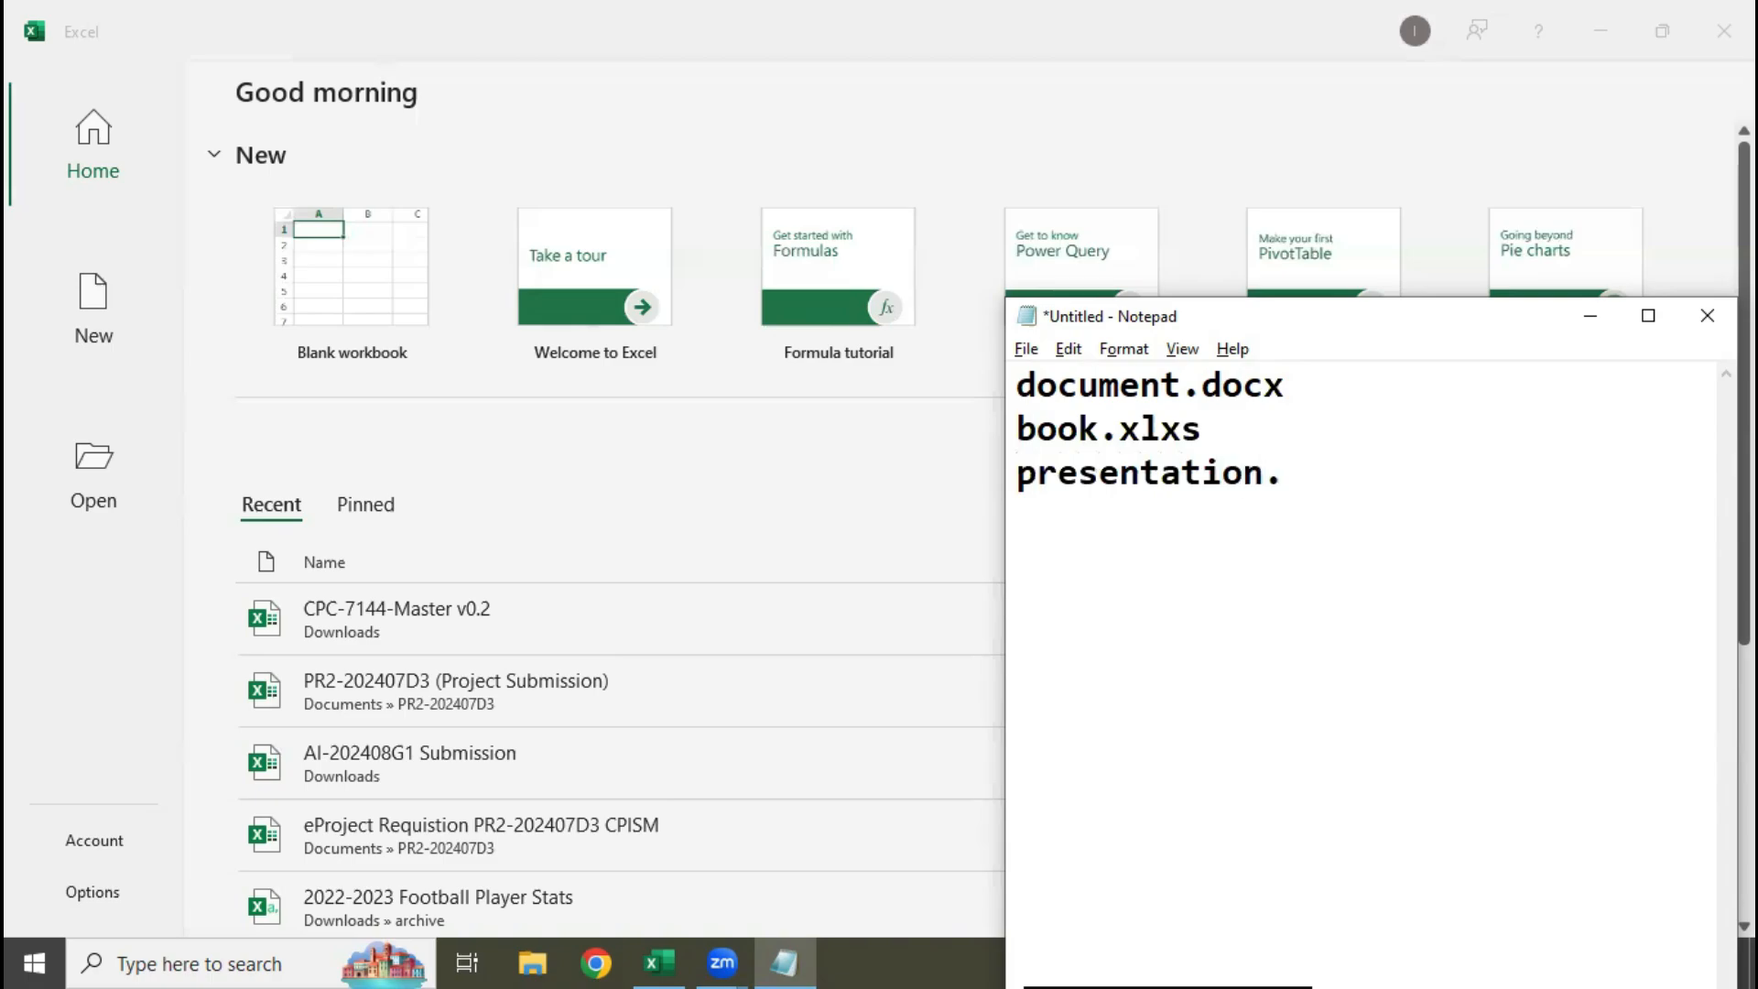
{"action": "type", "text": ".ppt"}
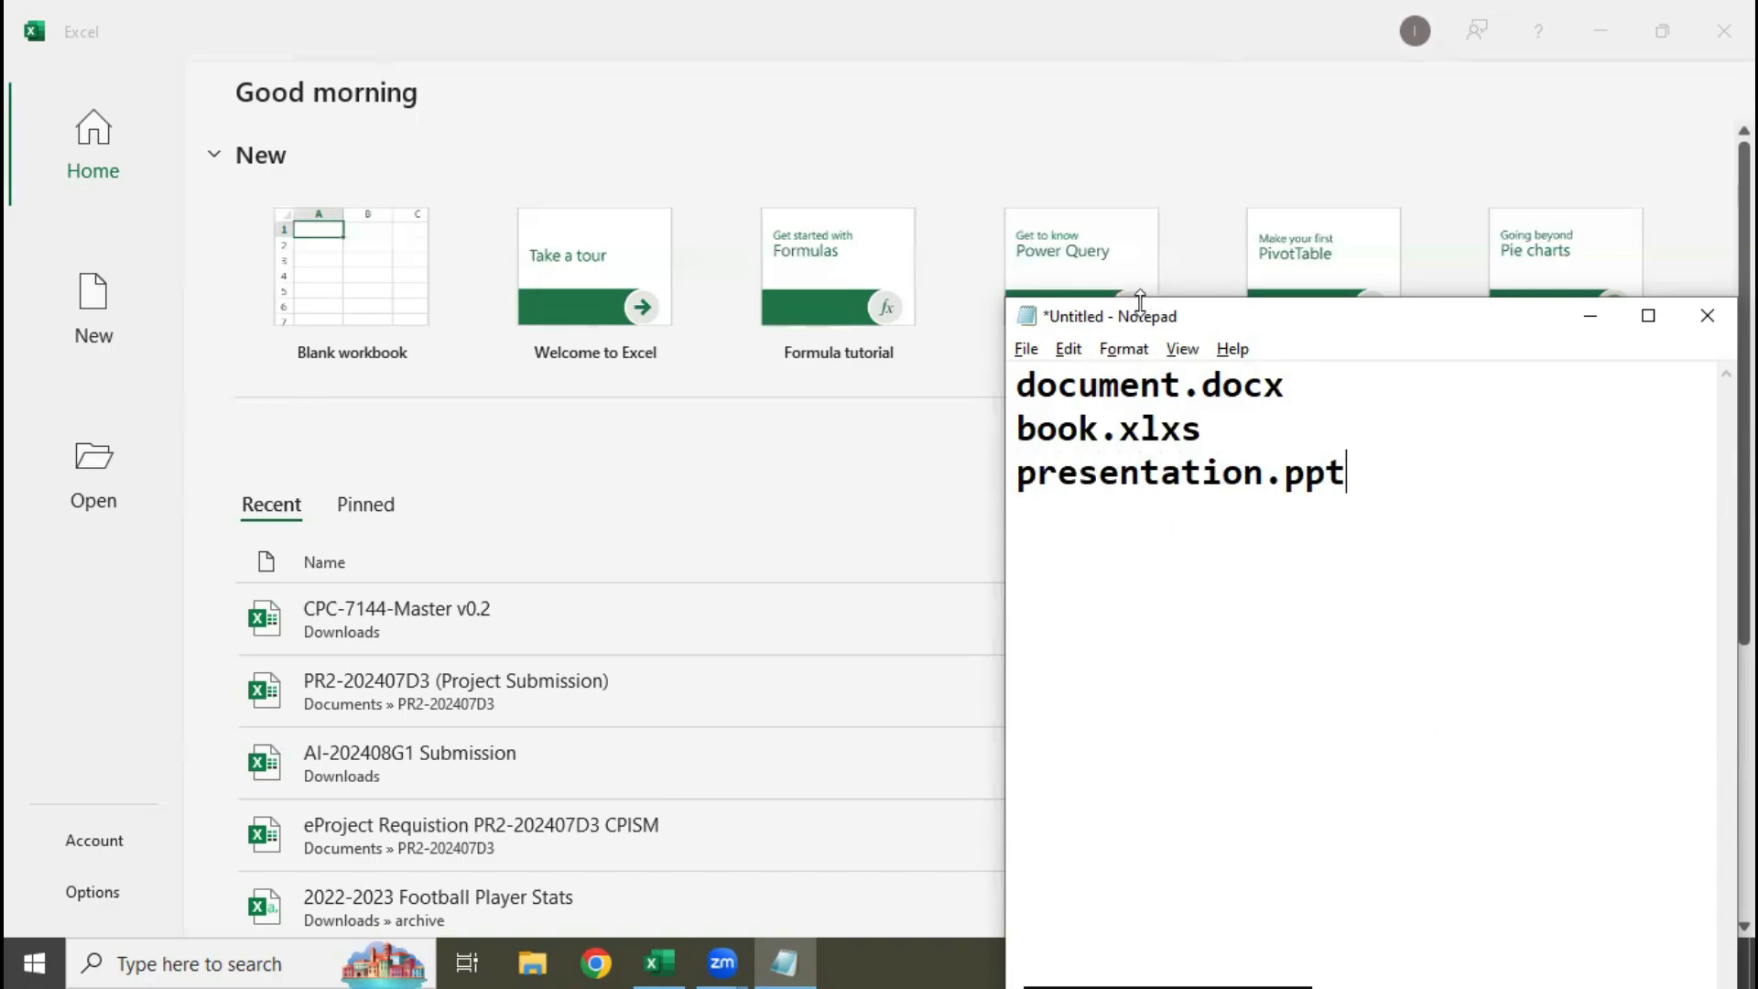
Add "text.txt" as the fourth line of the list and highlight its txt extension
{"action": "left_click_drag", "start_coordinate": [1424, 483], "coordinate": [875, 364]}
{"action": "left_click", "coordinate": [1425, 459]}
{"action": "key", "text": "Return"}
{"action": "type", "text": "text"}
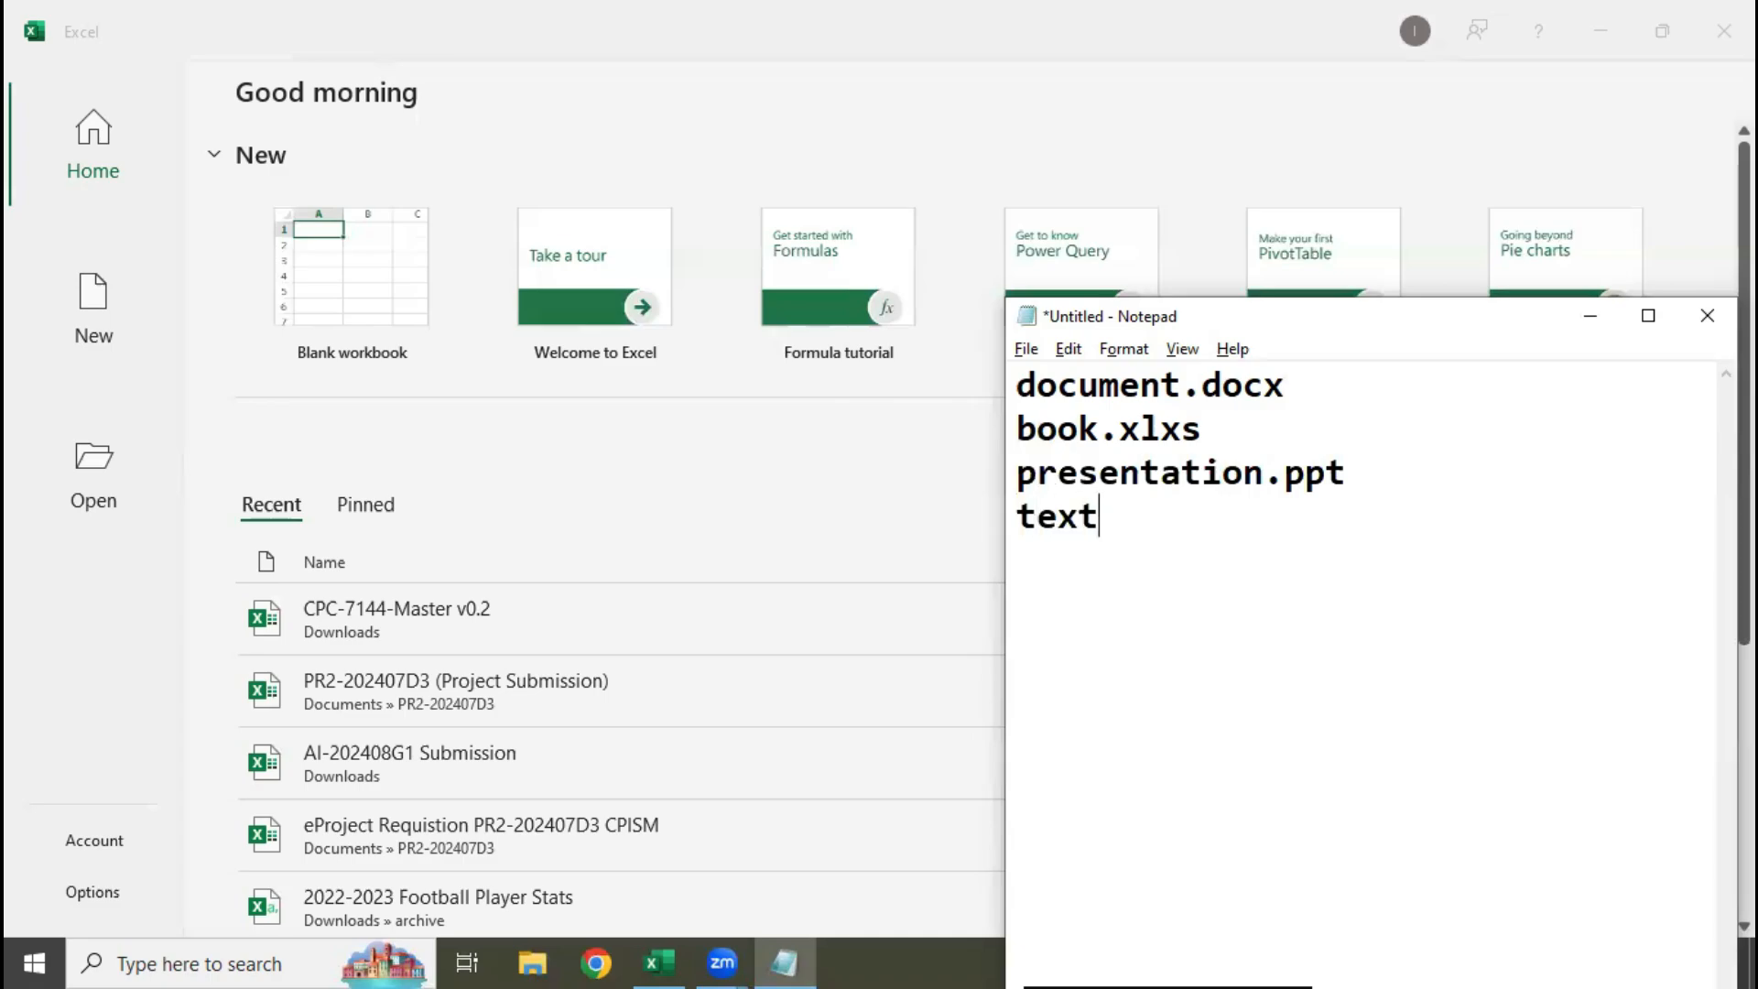
{"action": "type", "text": ".txt"}
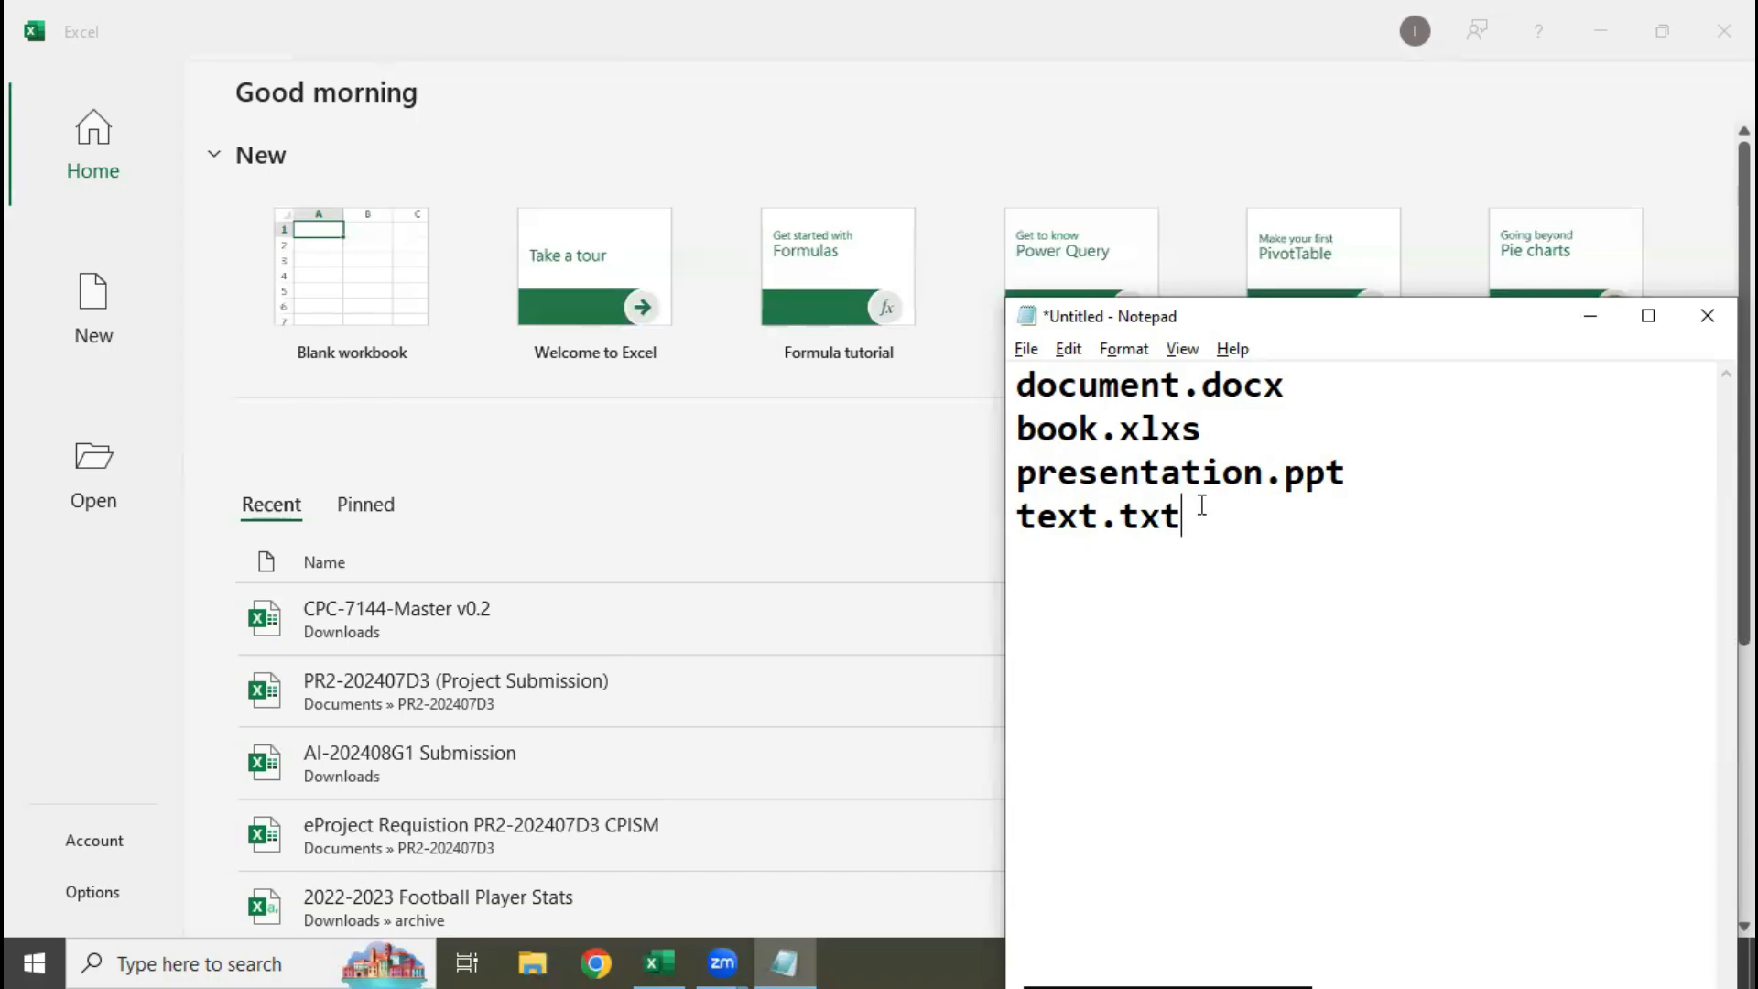
{"action": "left_click_drag", "start_coordinate": [1190, 513], "coordinate": [1118, 508]}
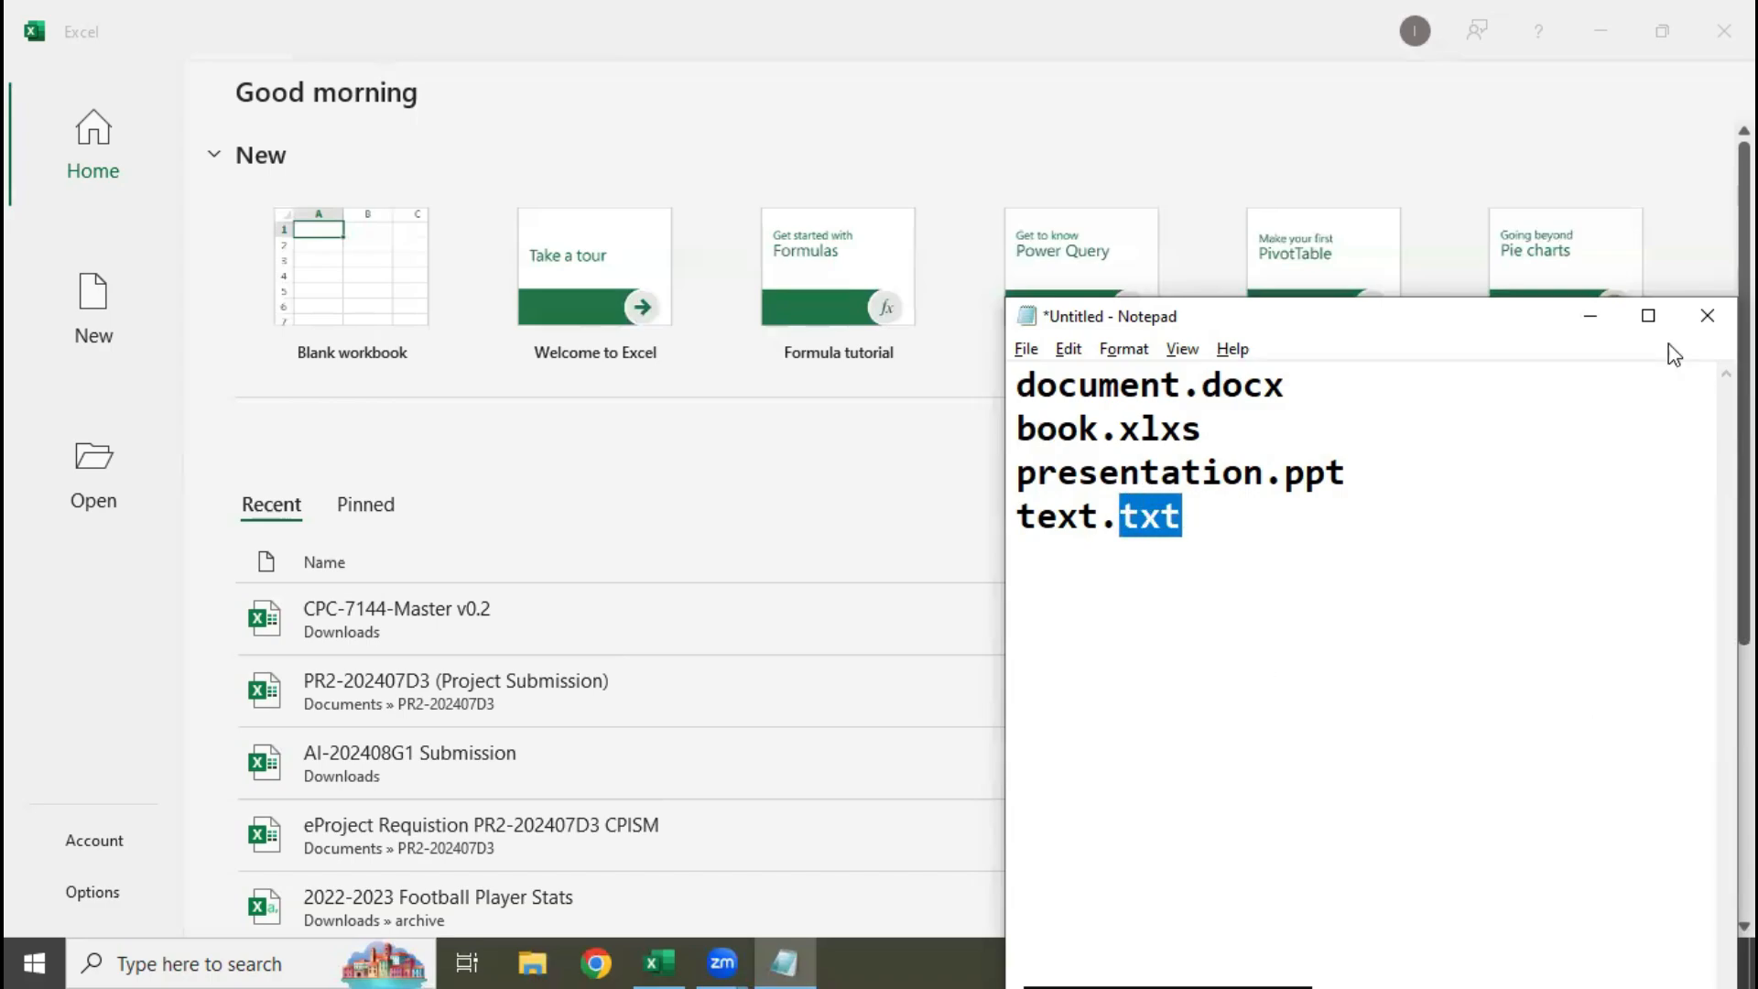
Check the default file type for saving the Notepad list, leaving the Save As dialog without saving
{"action": "left_click", "coordinate": [1039, 355]}
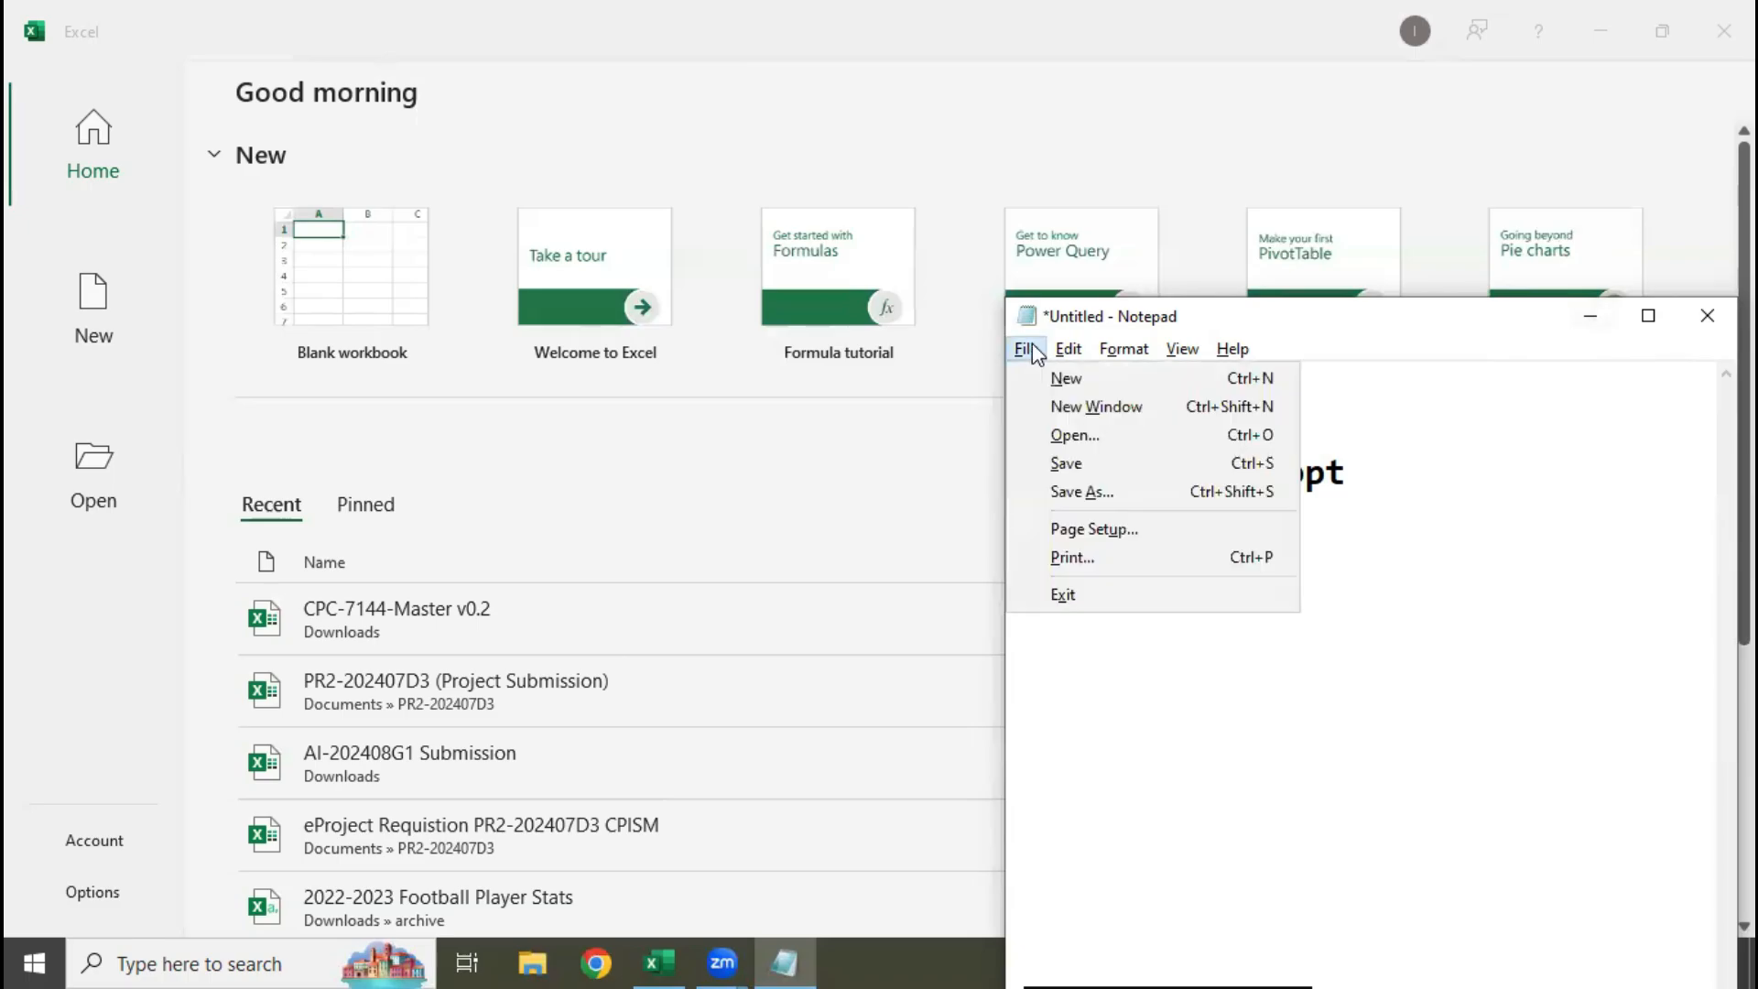
{"action": "left_click", "coordinate": [1089, 494]}
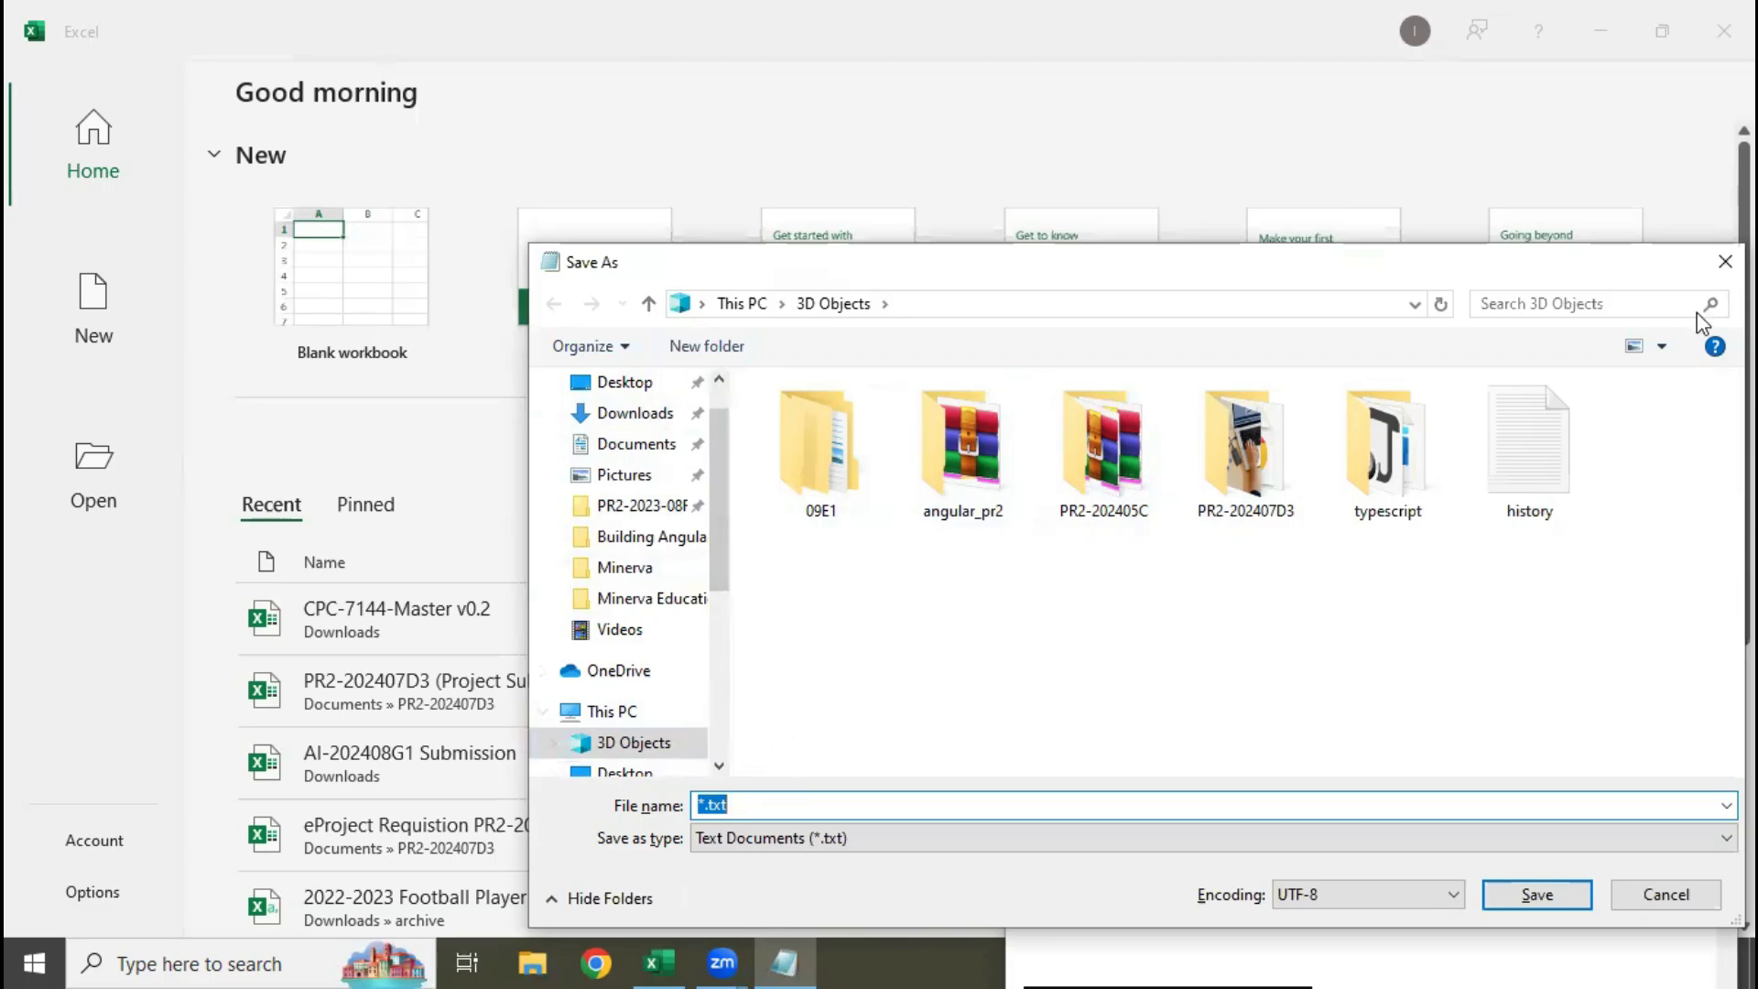
{"action": "key", "text": "Escape"}
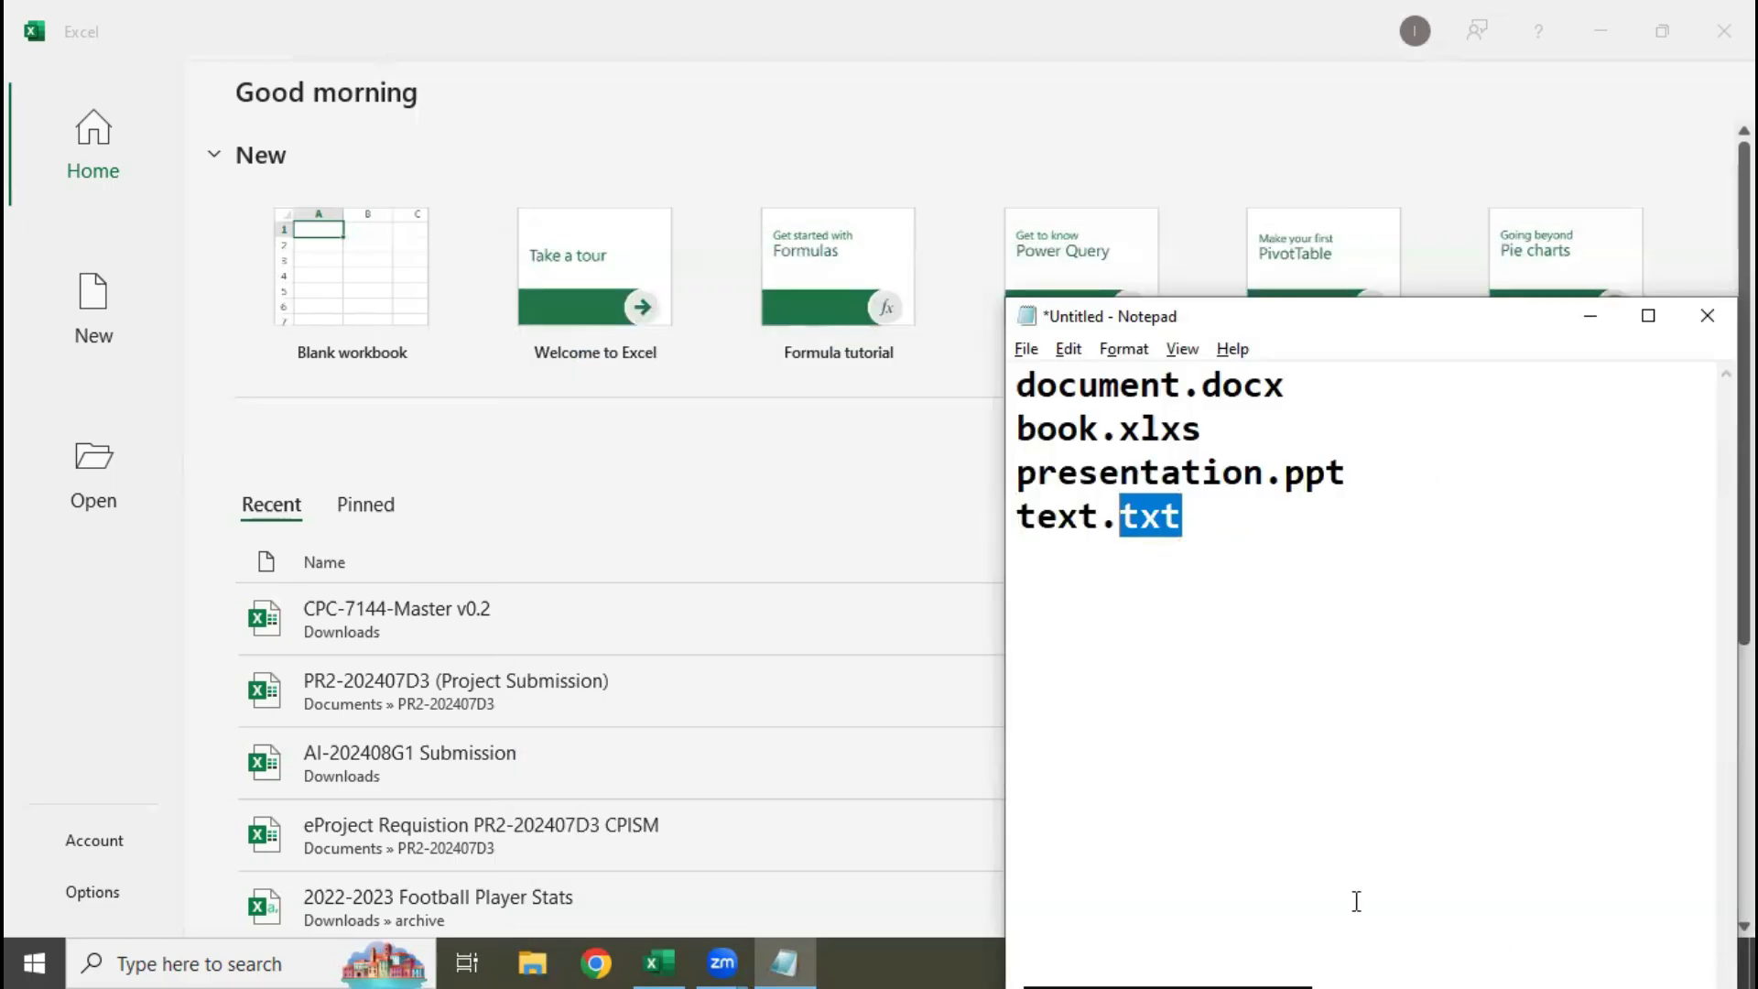
Highlight the document.docx and book.xlxs lines and close Notepad without saving the list
{"action": "left_click_drag", "start_coordinate": [1207, 430], "coordinate": [847, 408]}
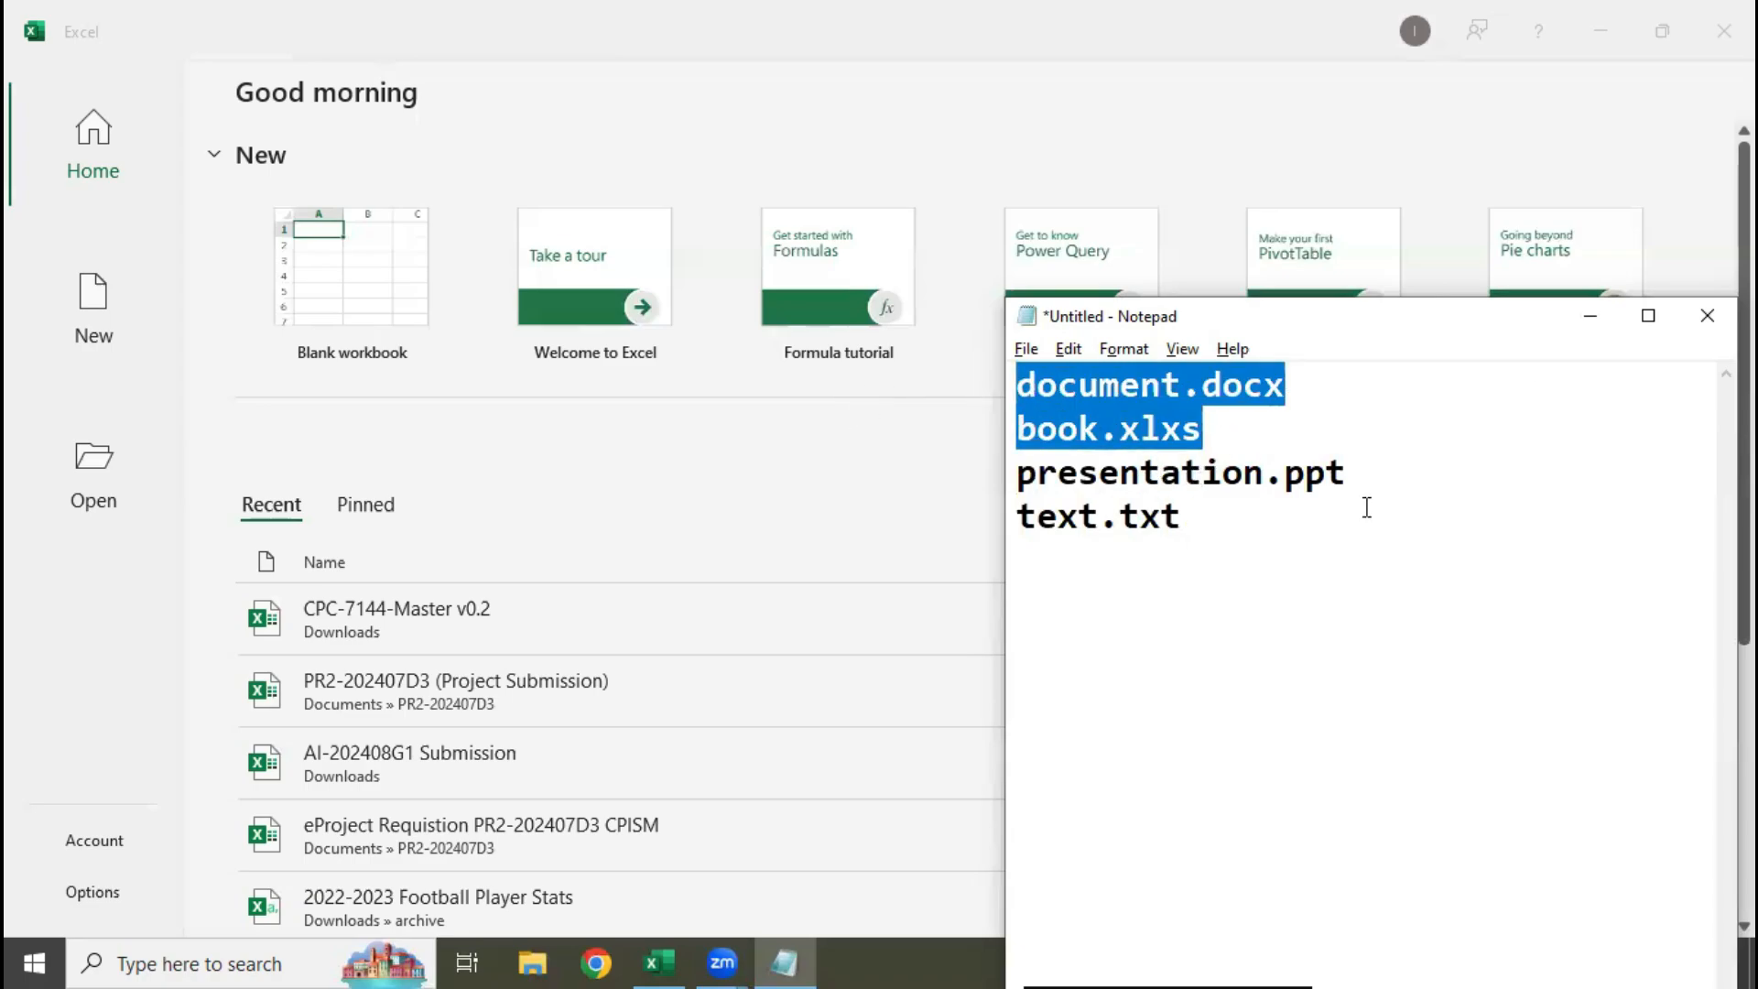
{"action": "left_click", "coordinate": [1685, 325]}
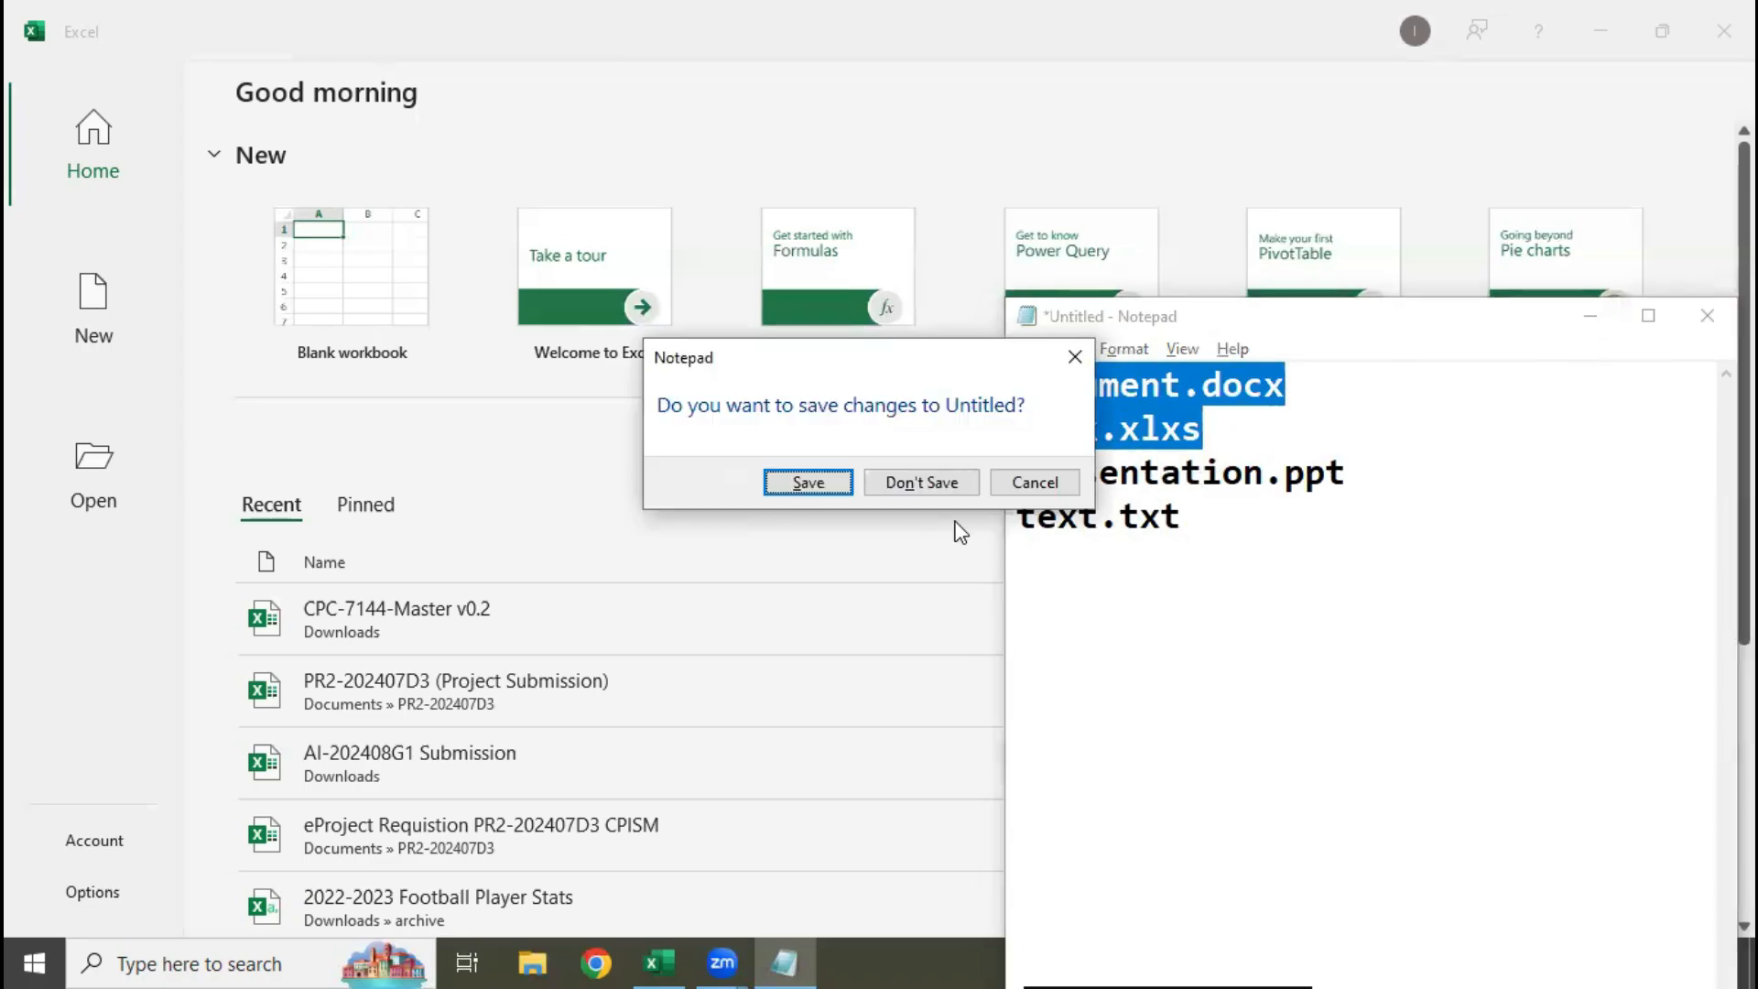
{"action": "left_click", "coordinate": [954, 490]}
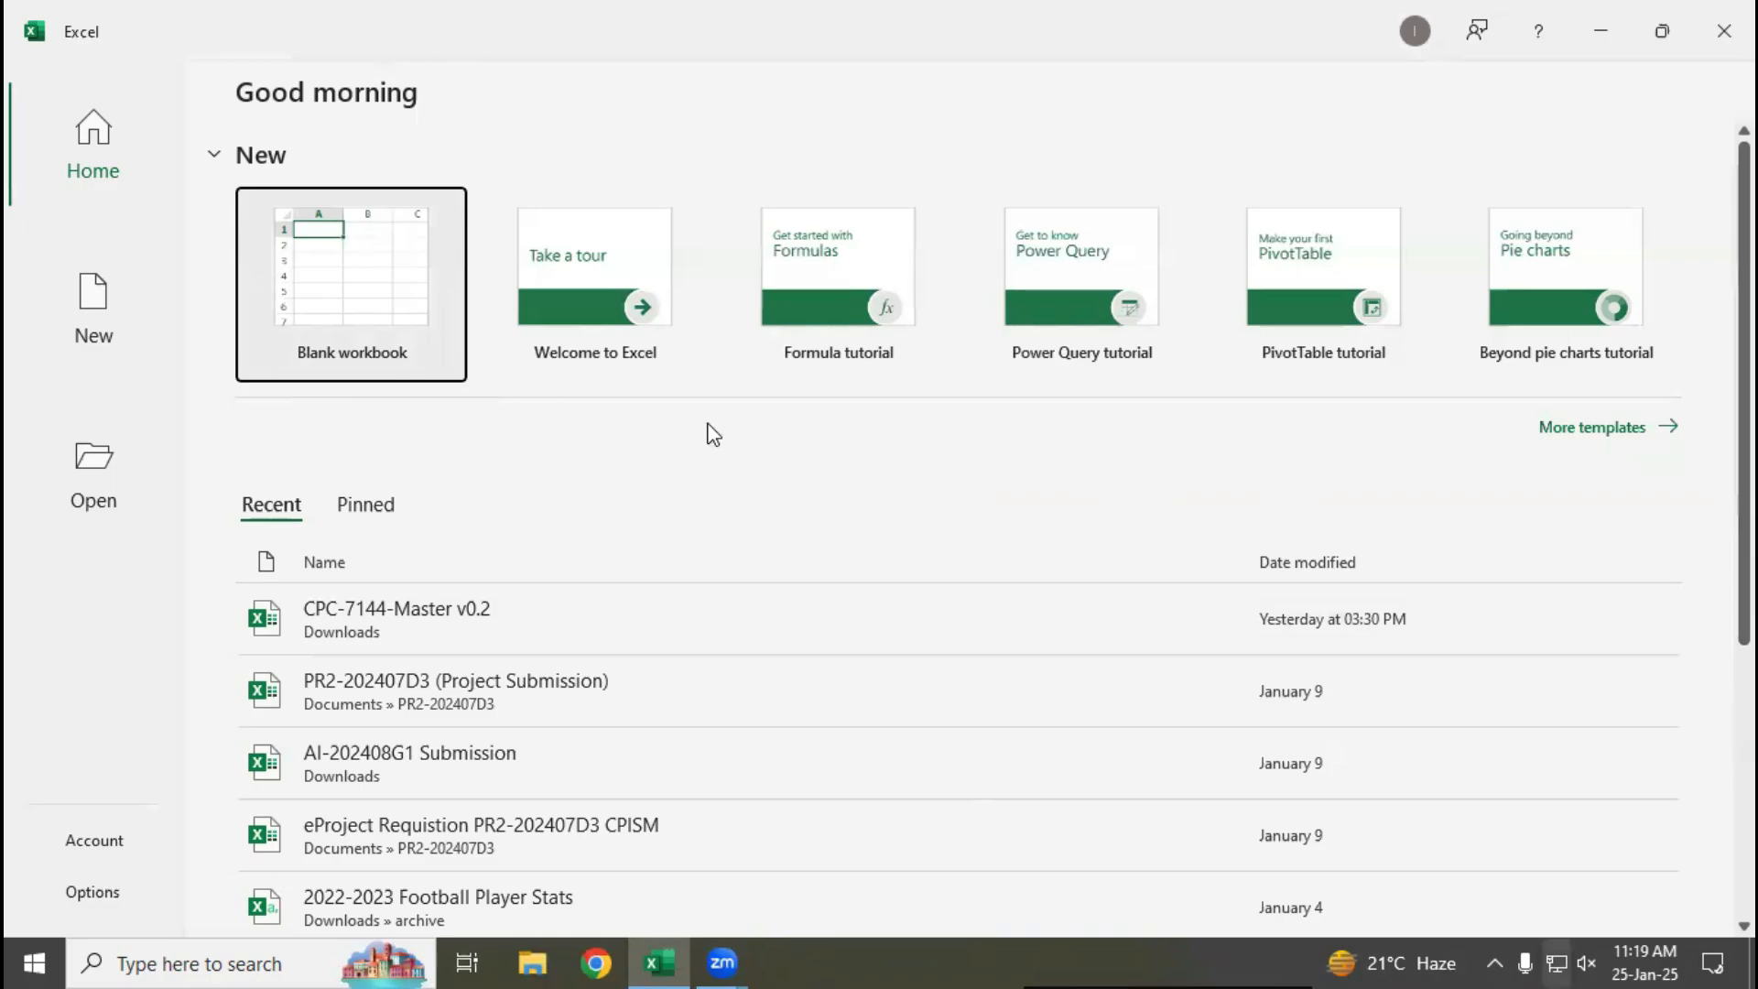
Create a blank Excel workbook and add two more worksheets to it
{"action": "left_click", "coordinate": [266, 302]}
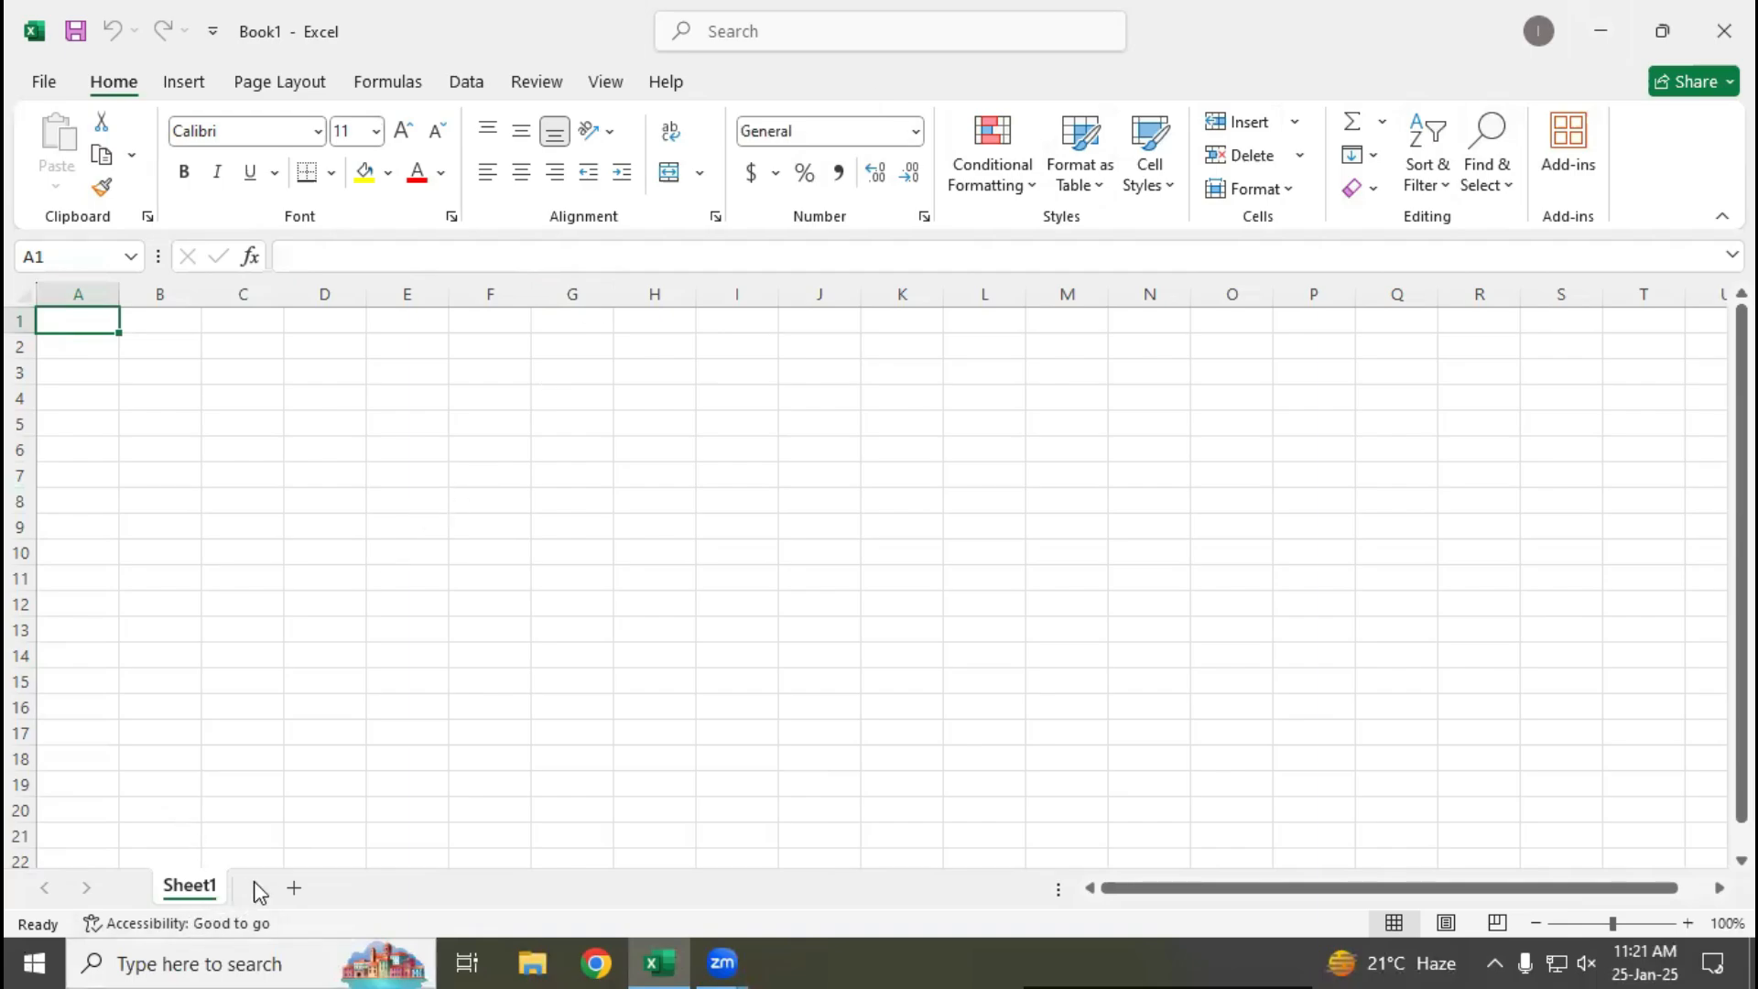
{"action": "left_click", "coordinate": [295, 888]}
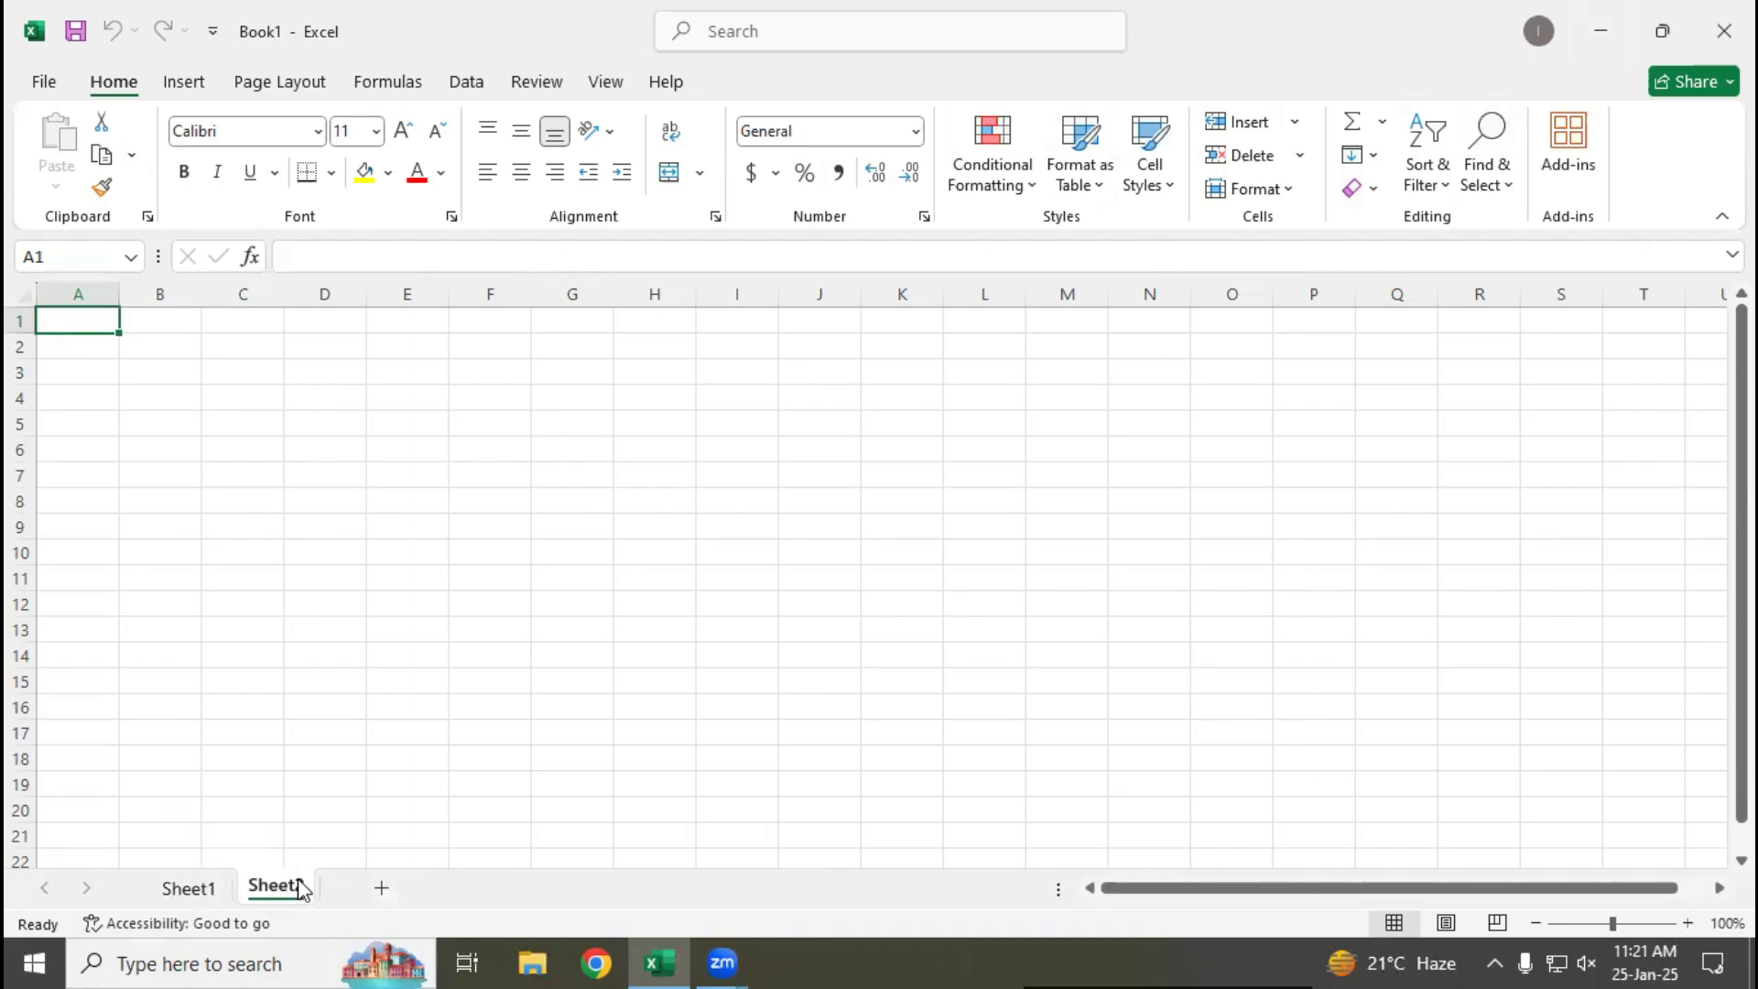
{"action": "left_click", "coordinate": [383, 888]}
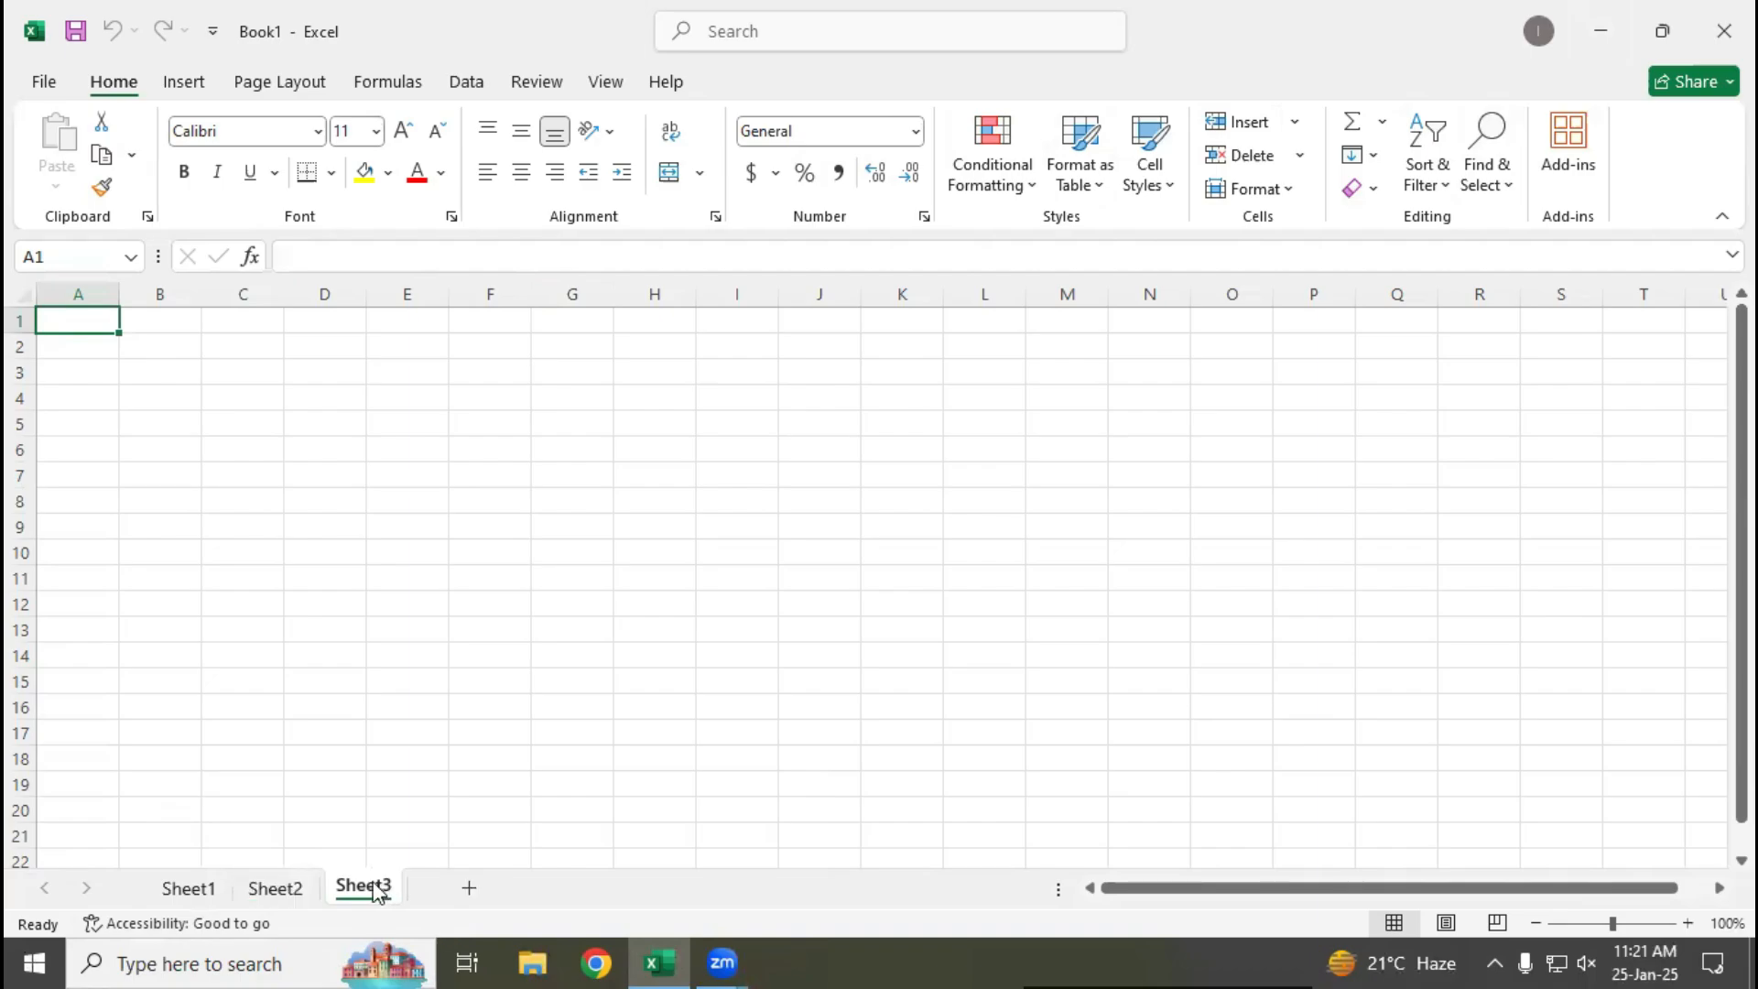
Delete Sheet3 from the workbook and add a new worksheet after Sheet2
{"action": "right_click", "coordinate": [377, 891]}
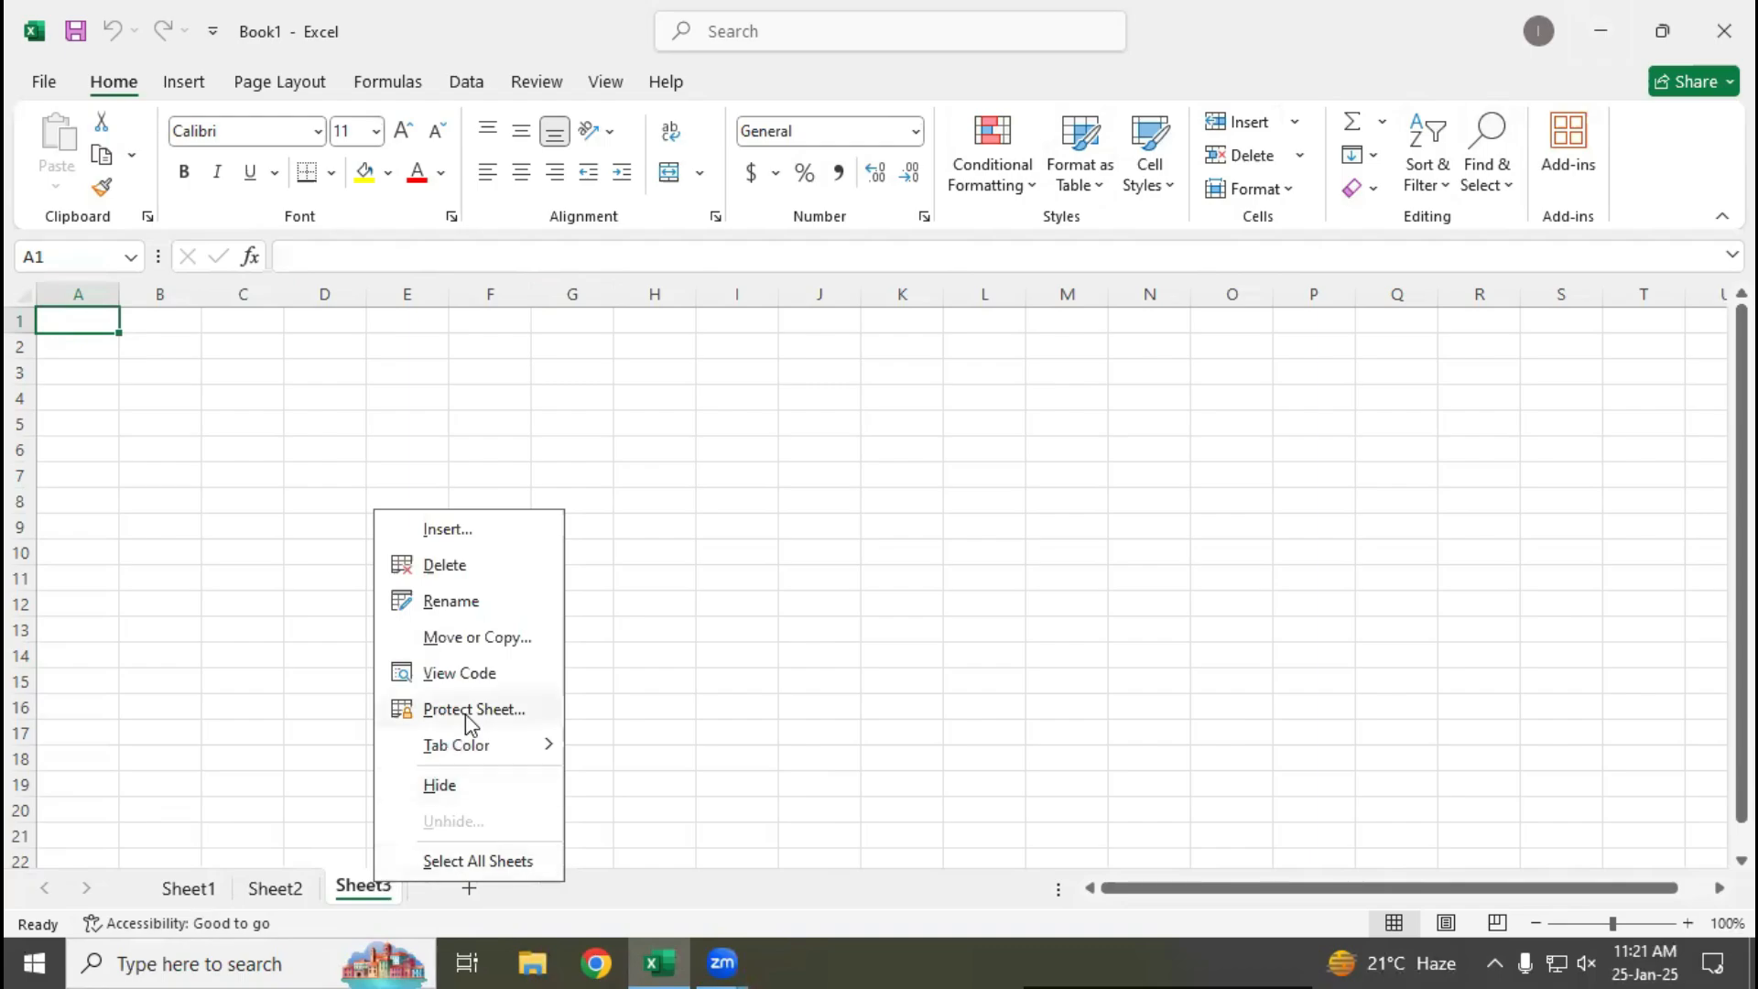
{"action": "left_click", "coordinate": [471, 565]}
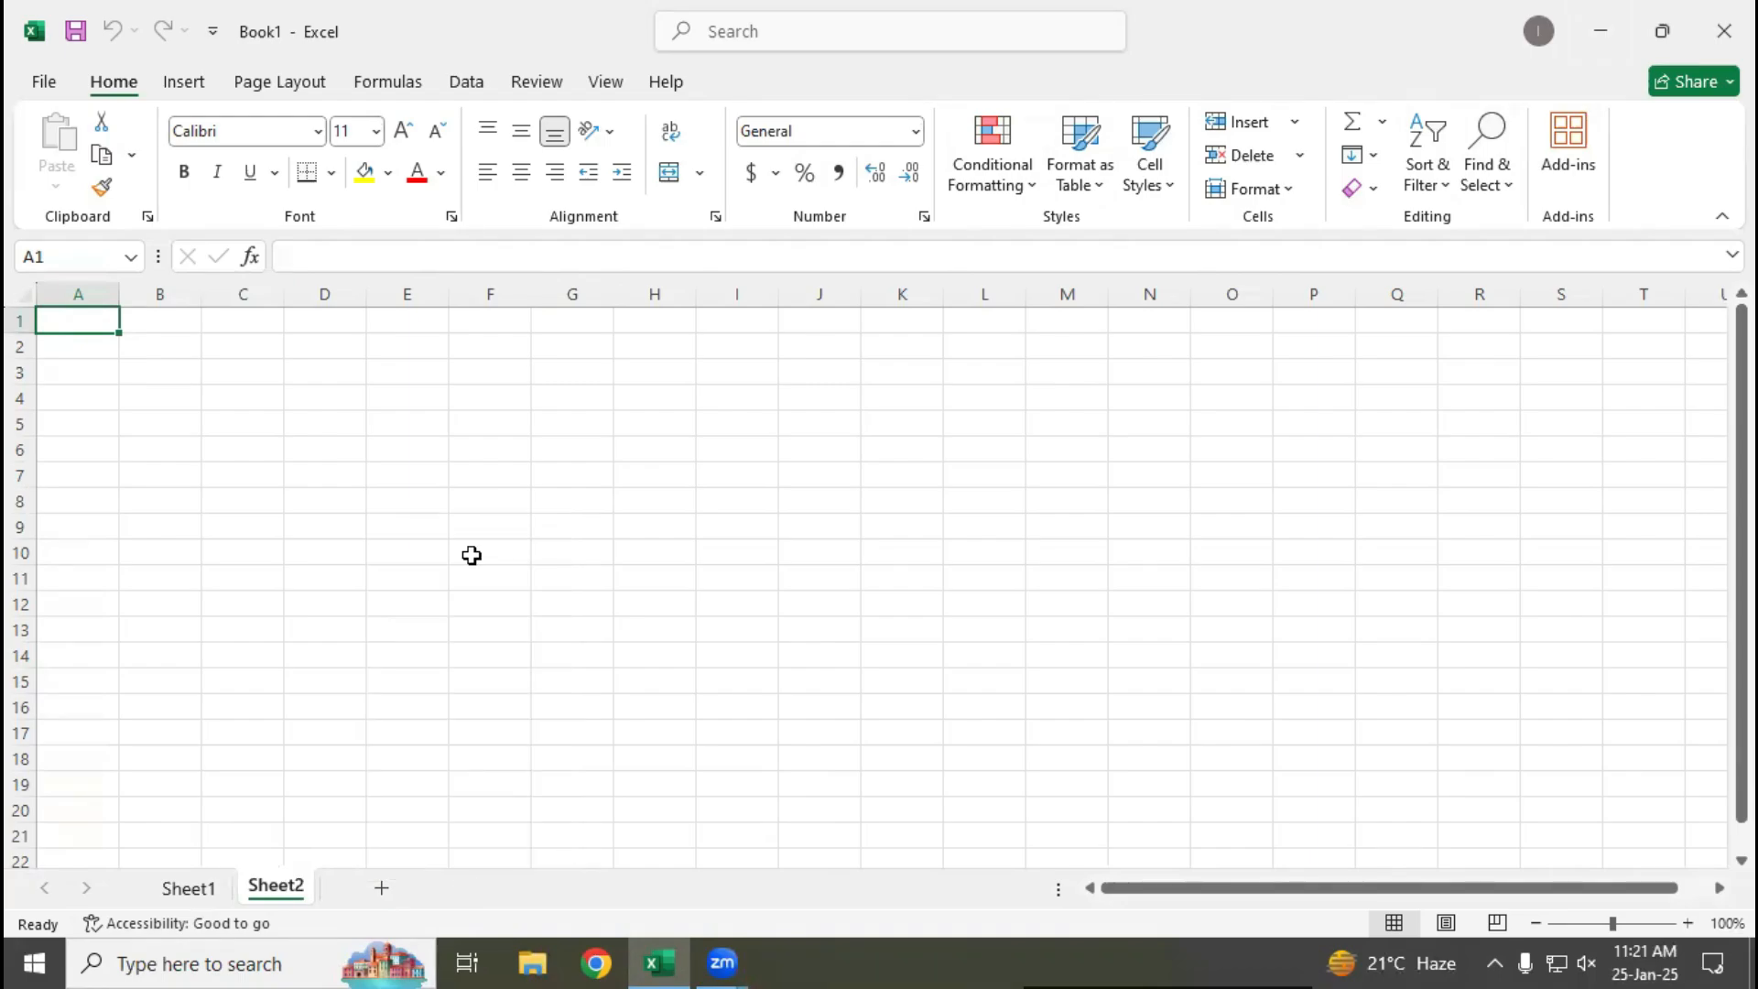
{"action": "left_click", "coordinate": [381, 890]}
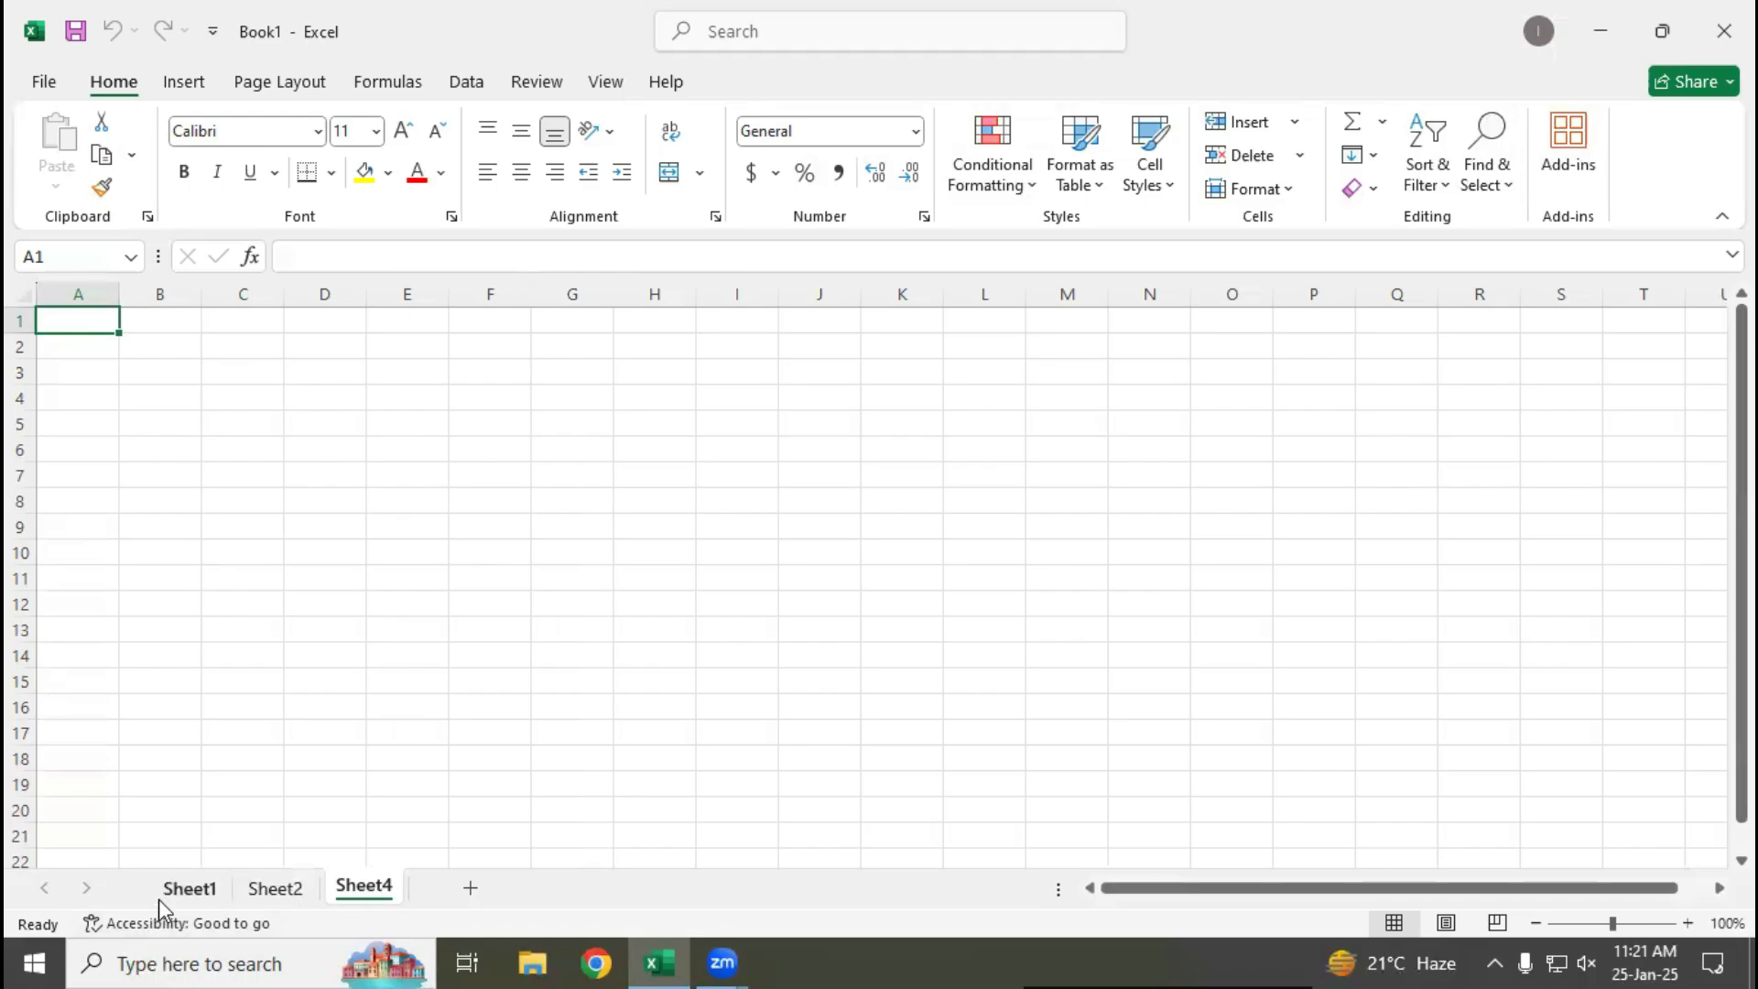
Rename Sheet4 as Sheet3 and add another worksheet after it
{"action": "double_click", "coordinate": [375, 888]}
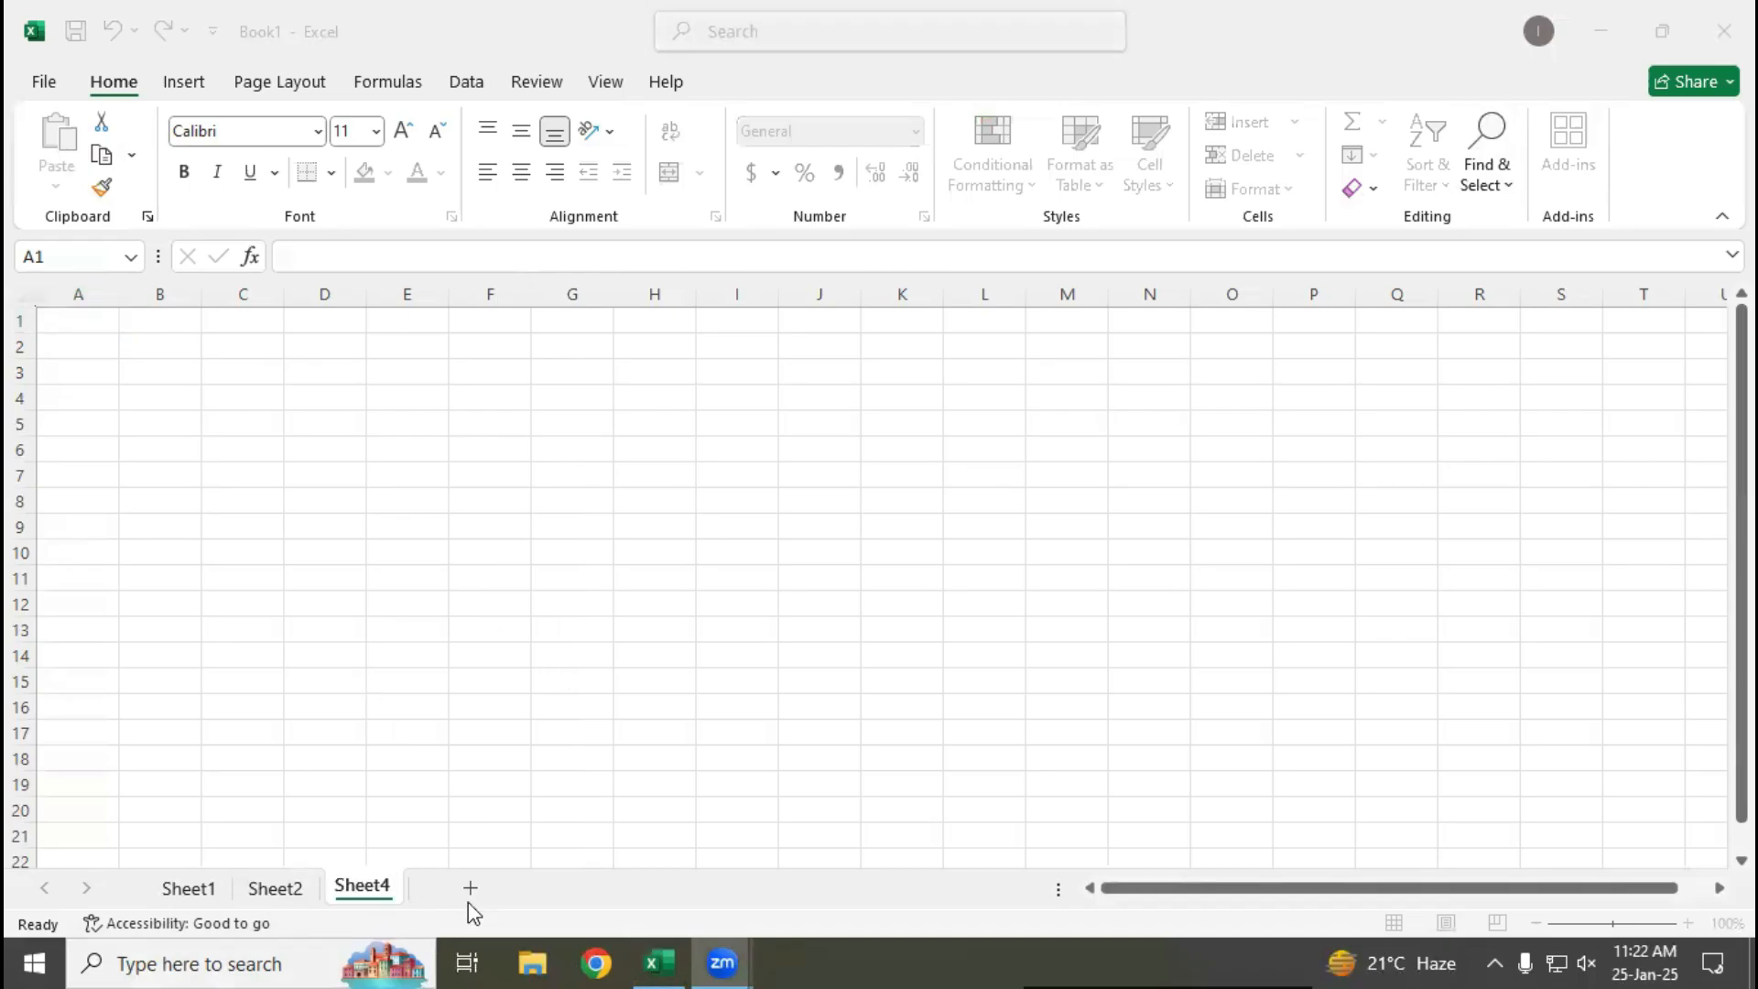
{"action": "left_click", "coordinate": [377, 893]}
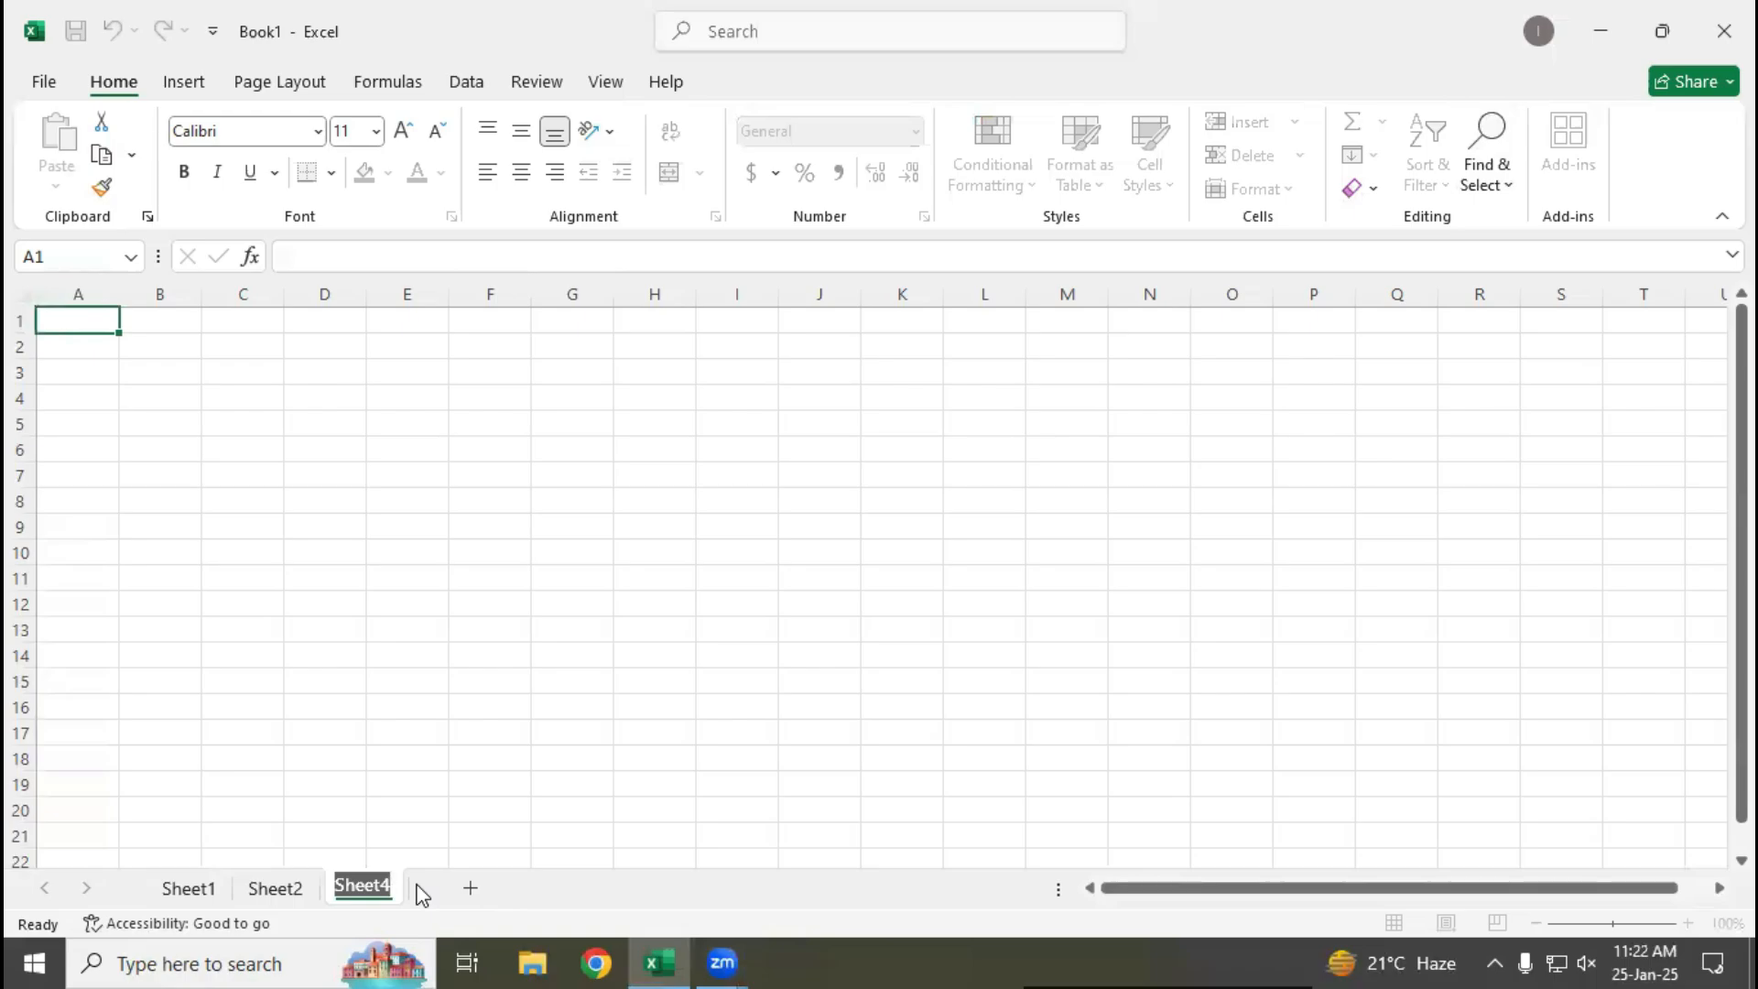
{"action": "type", "text": "Sheet3"}
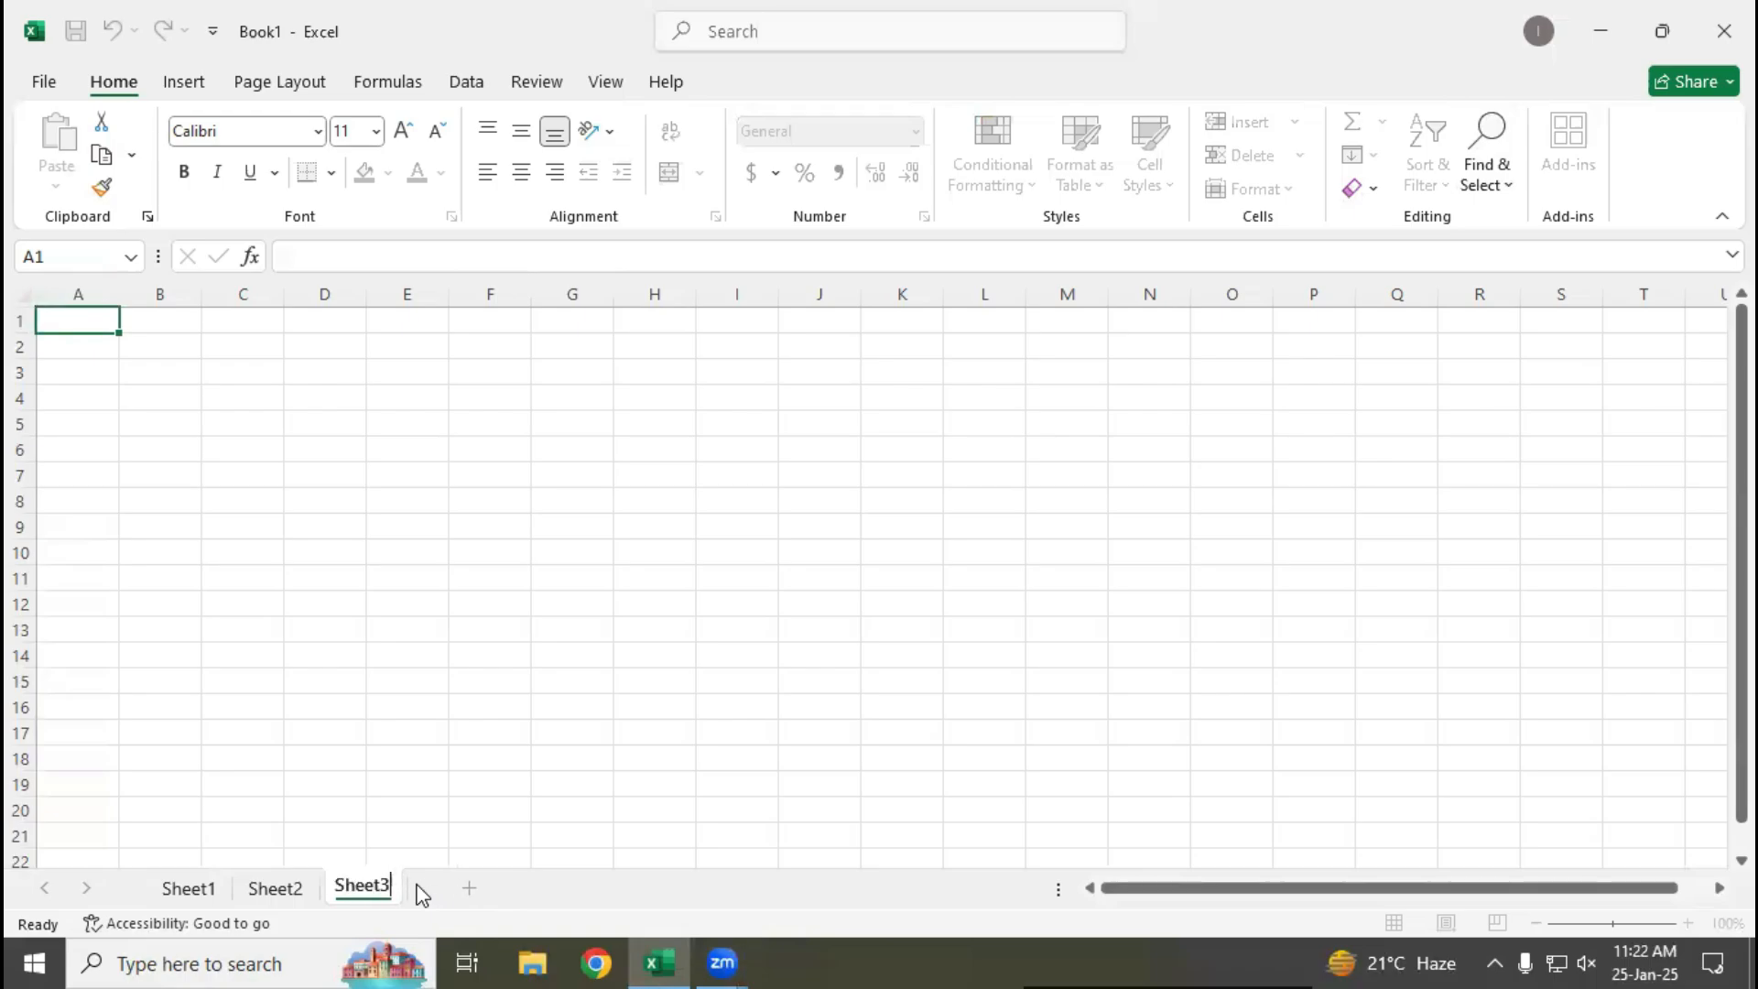
{"action": "key", "text": "Return"}
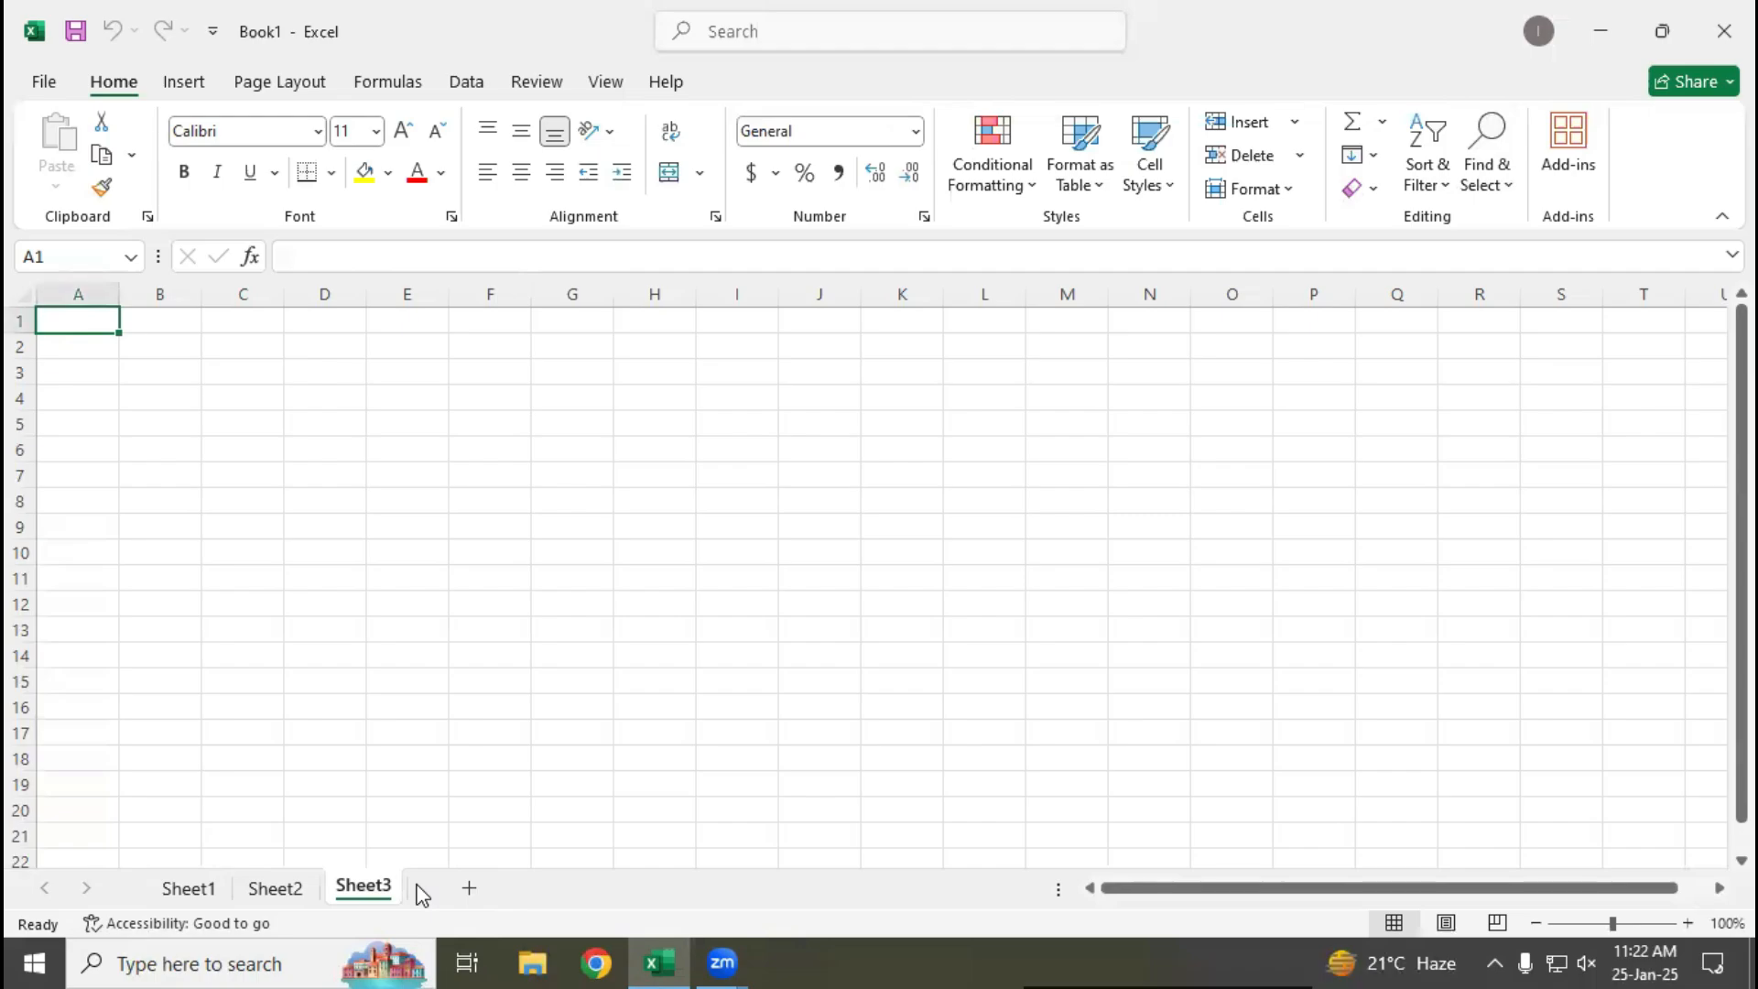
{"action": "left_click", "coordinate": [476, 897]}
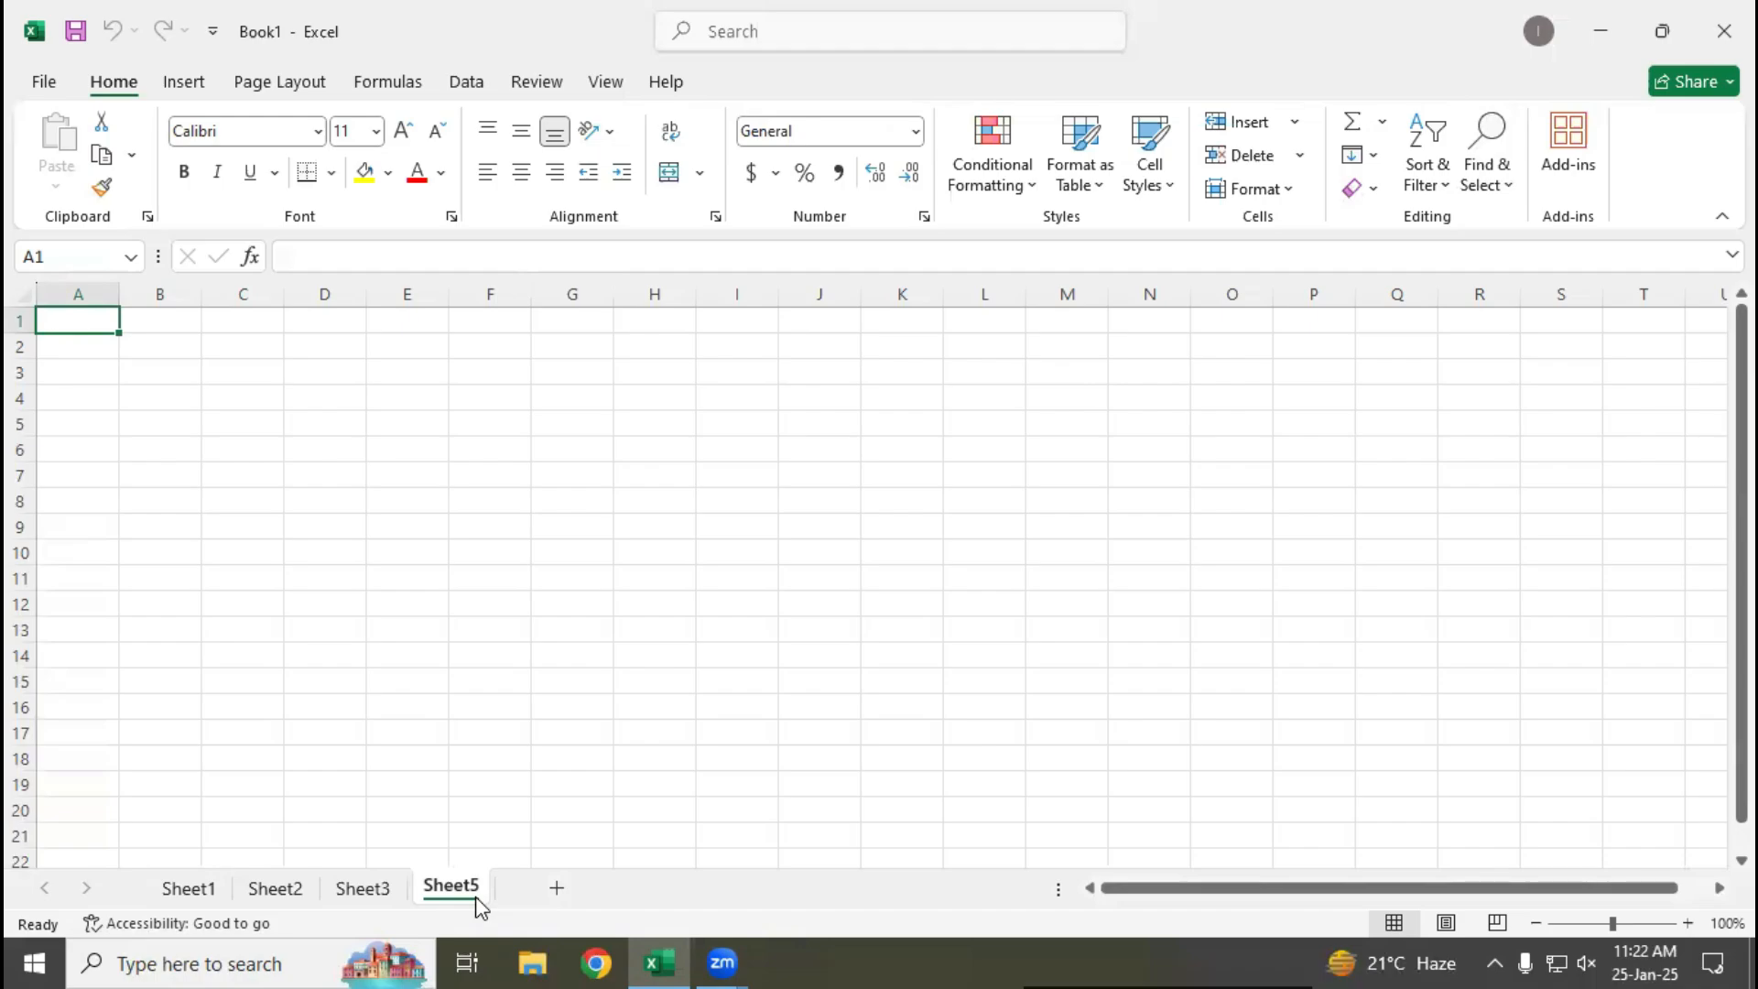
Rename Sheet1 as Mark Sheet
{"action": "left_click", "coordinate": [215, 888]}
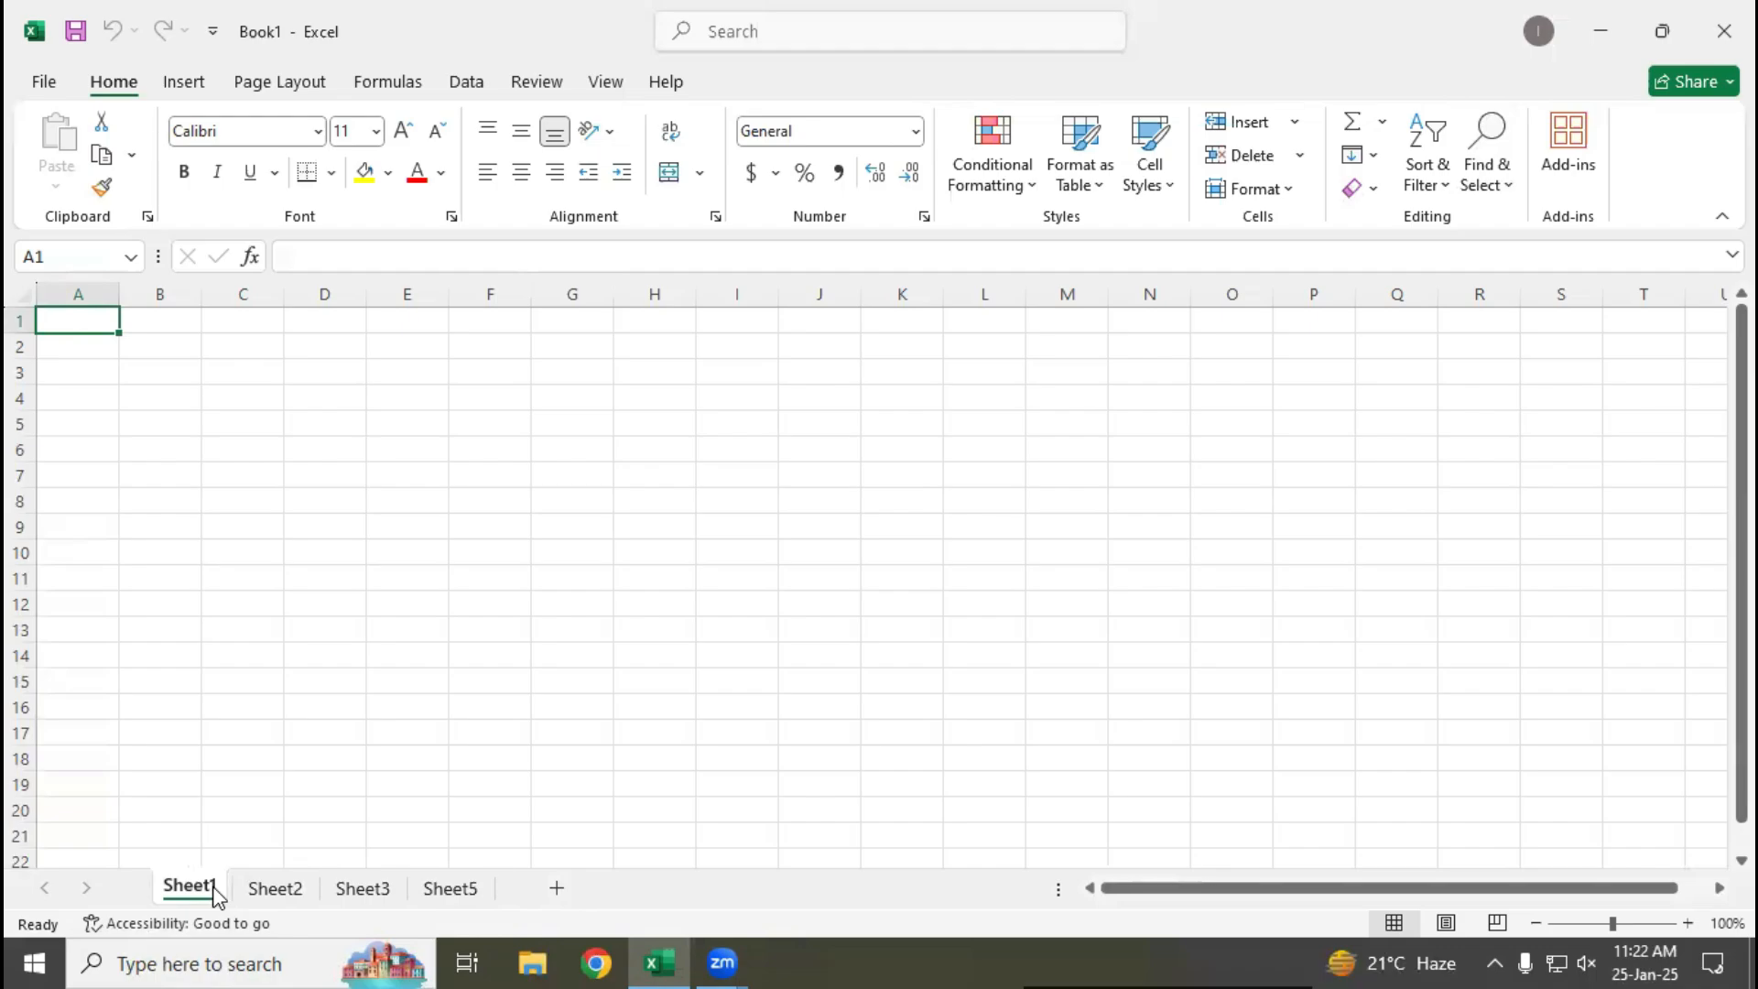
{"action": "double_click", "coordinate": [214, 888]}
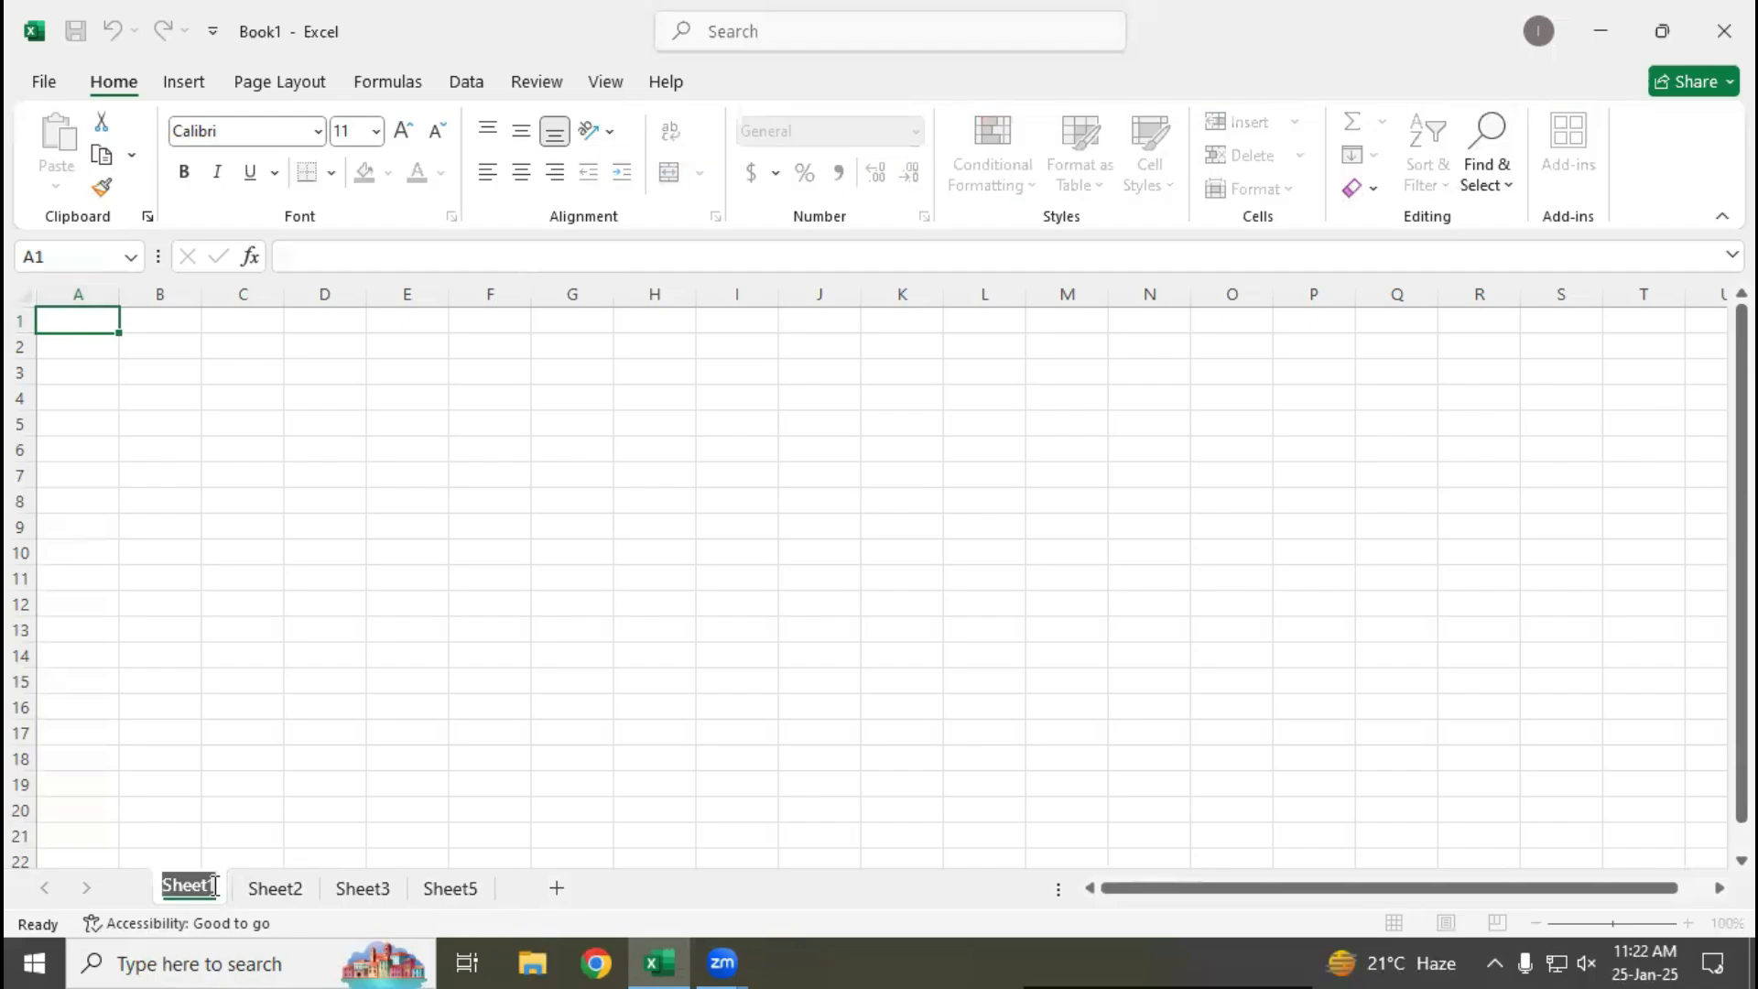
{"action": "type", "text": "Mark She"}
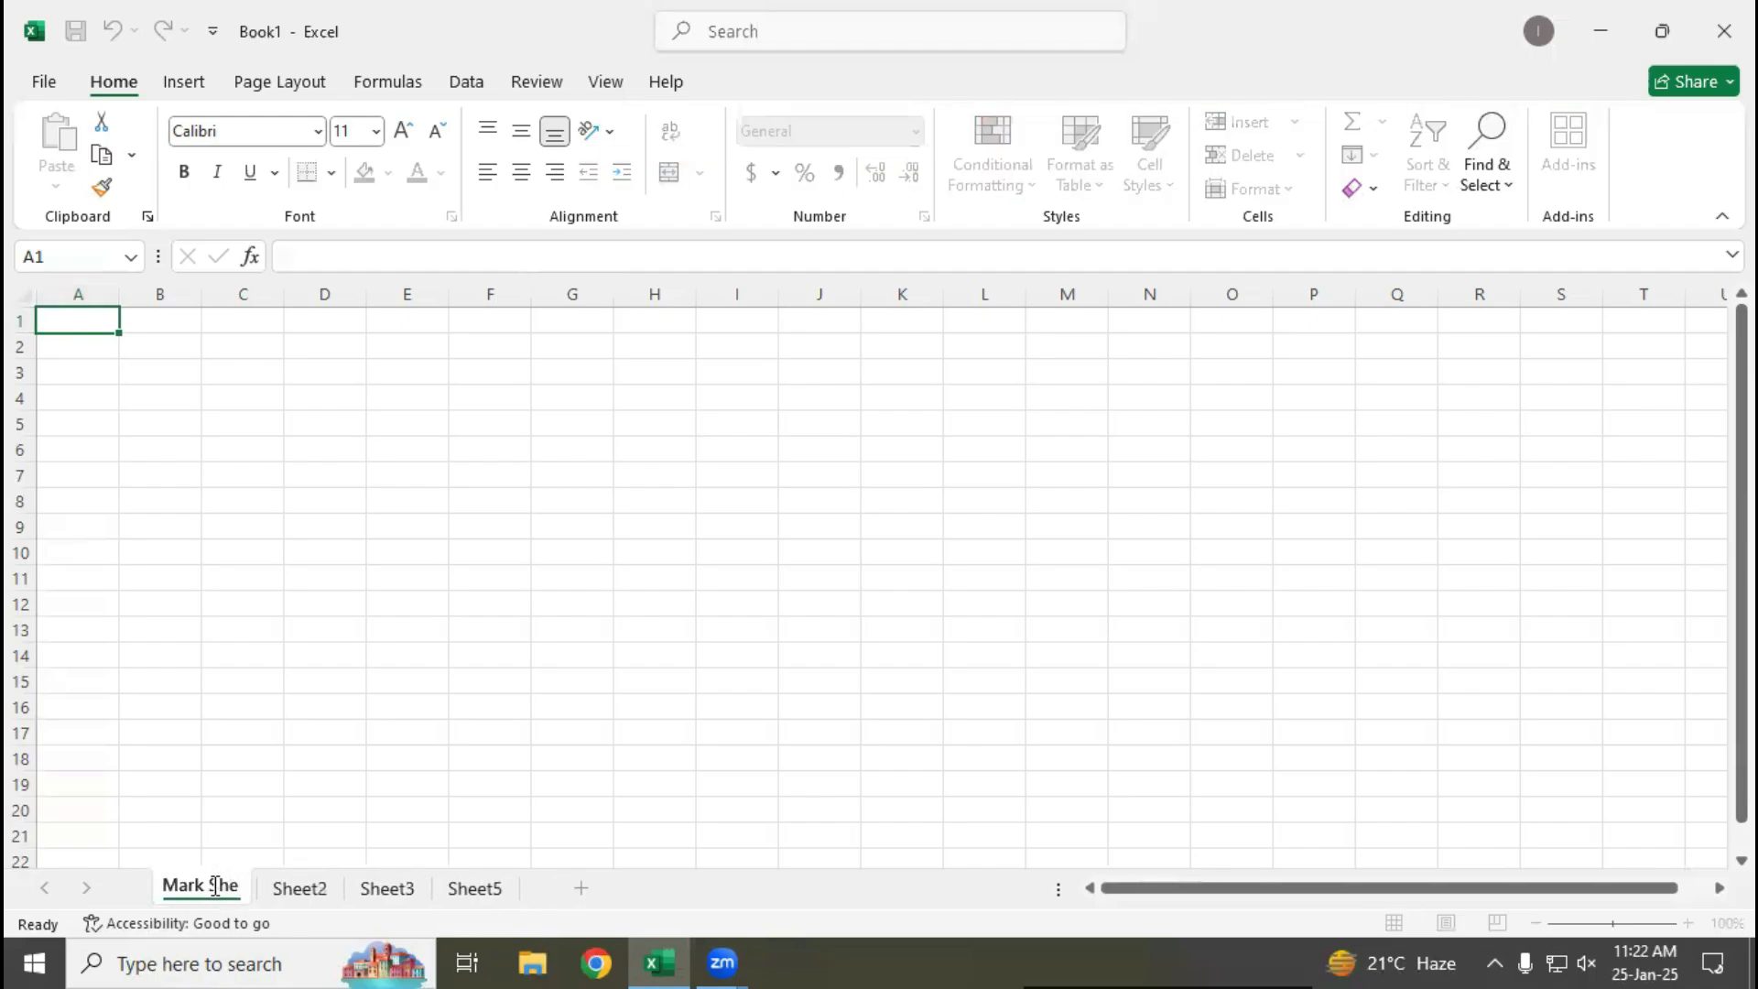
{"action": "type", "text": "et"}
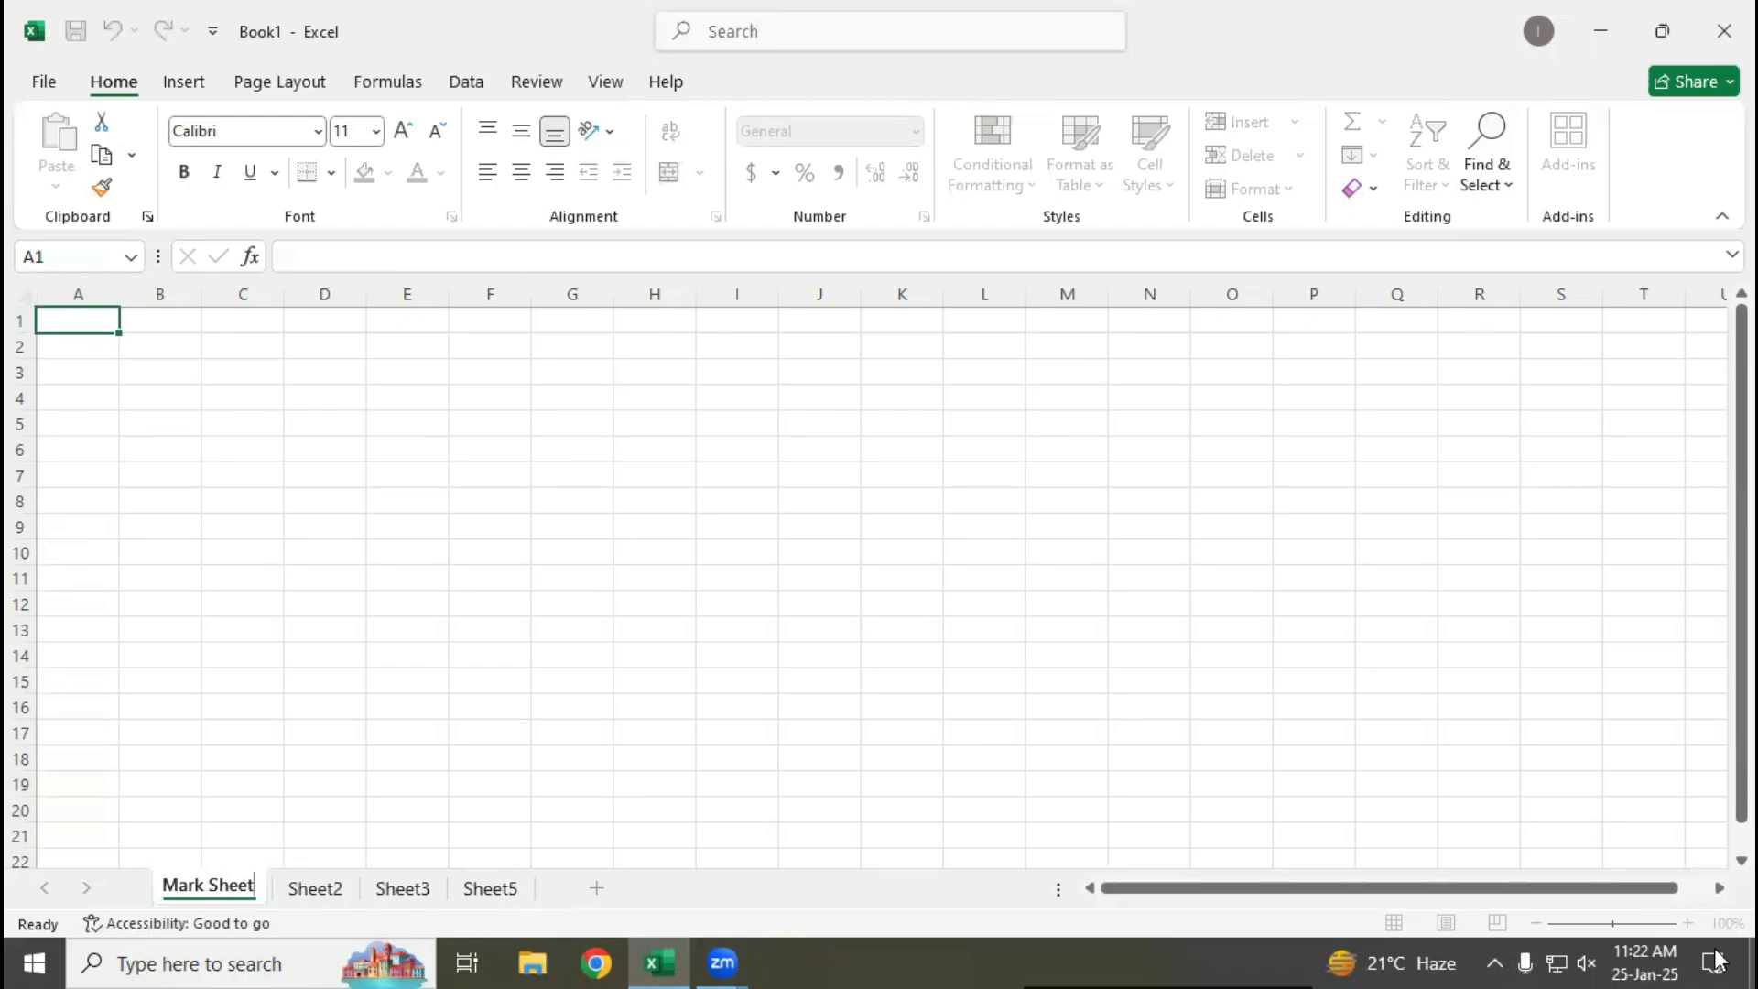
{"action": "key", "text": "Return"}
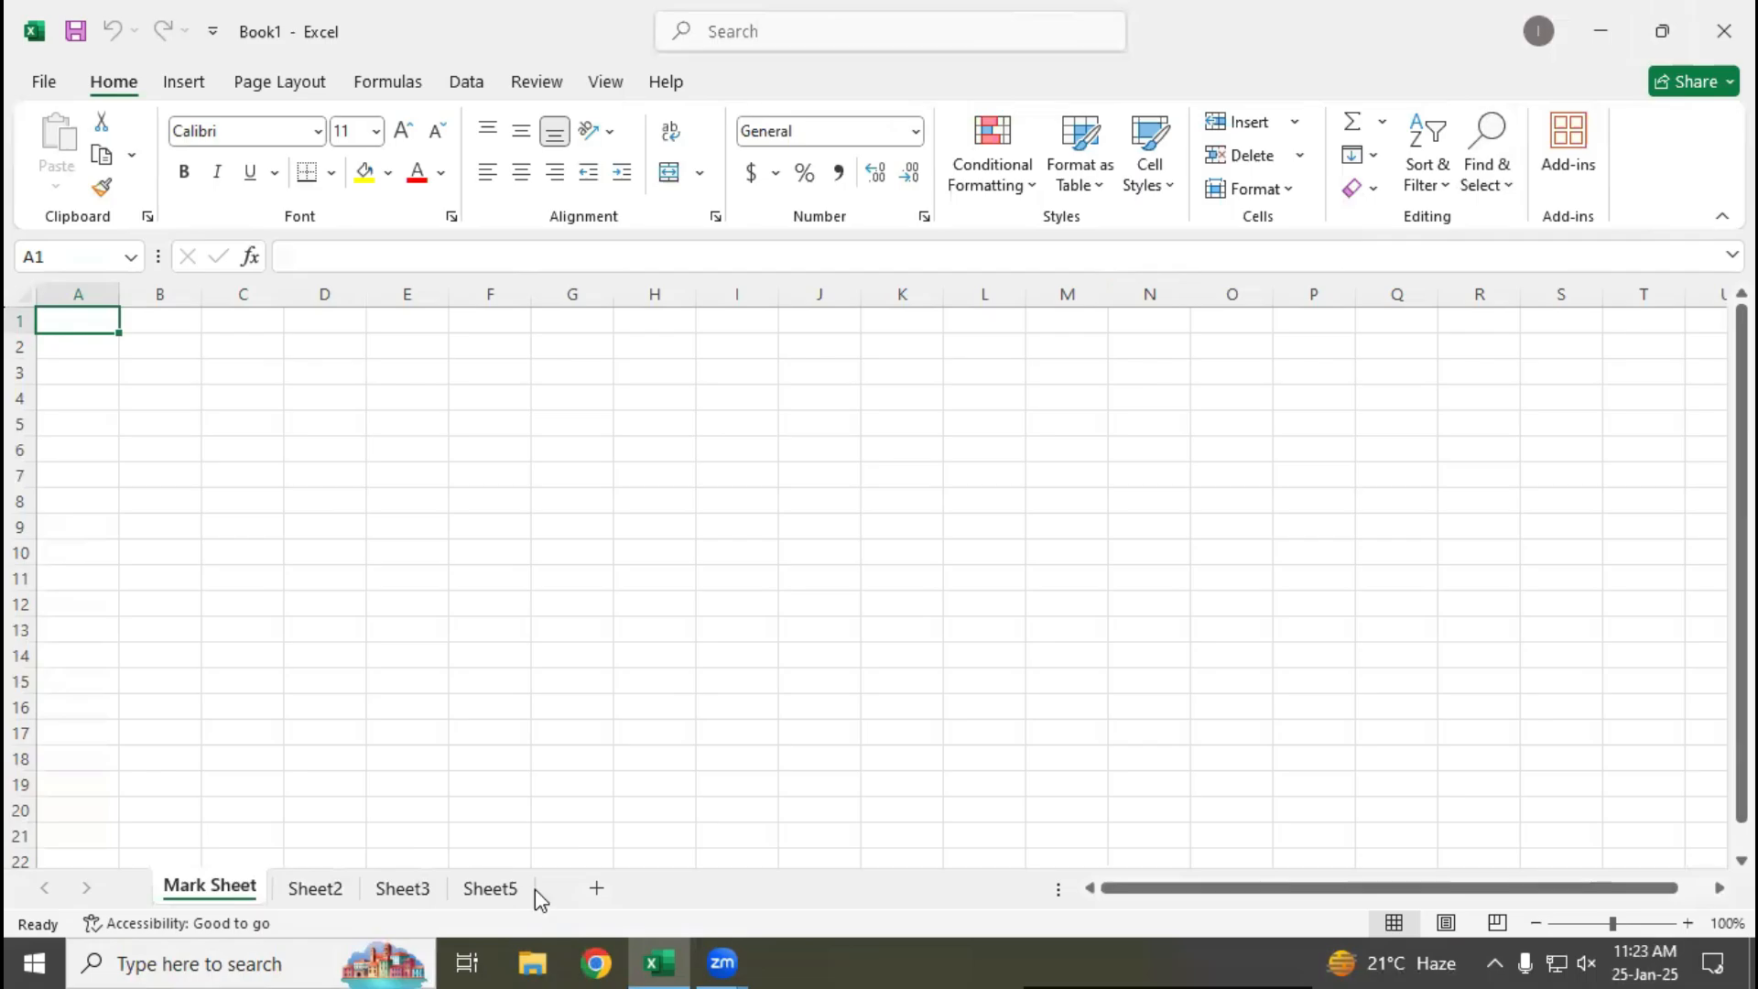
Switch to a new Notepad document and write the definition "Workbook : Collection of work sheets"
{"action": "key", "text": "super"}
{"action": "type", "text": "not"}
{"action": "key", "text": "Return"}
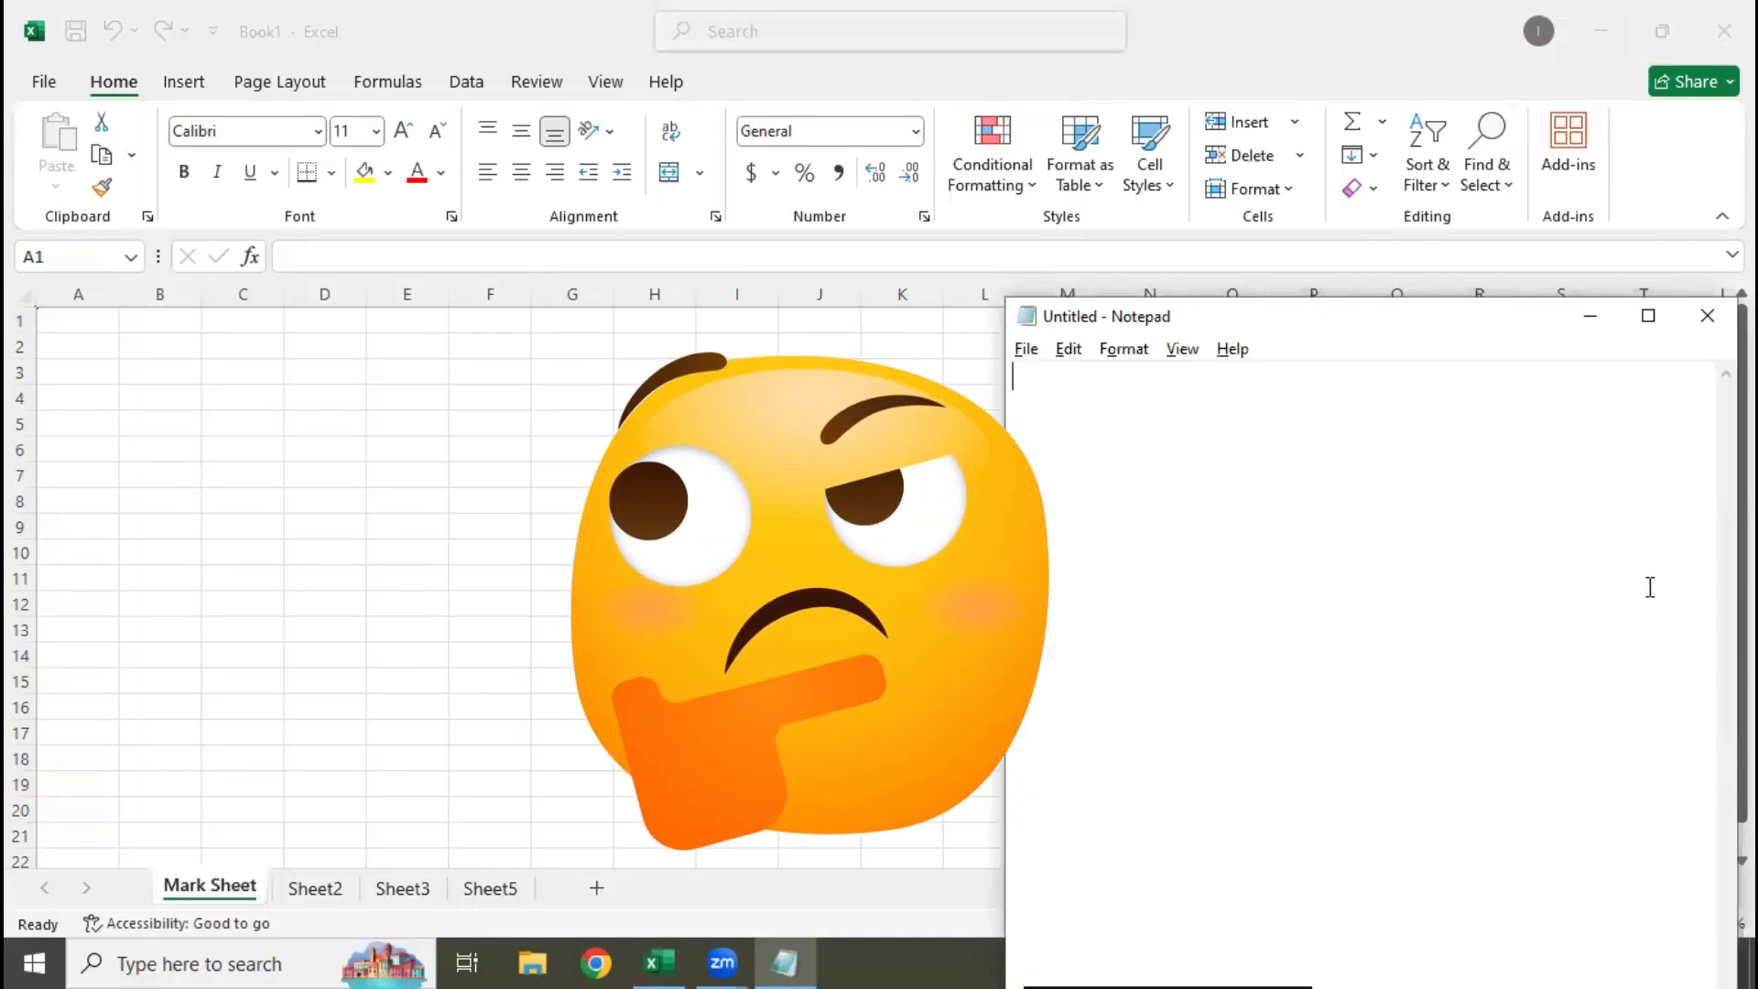
{"action": "type", "text": "W"}
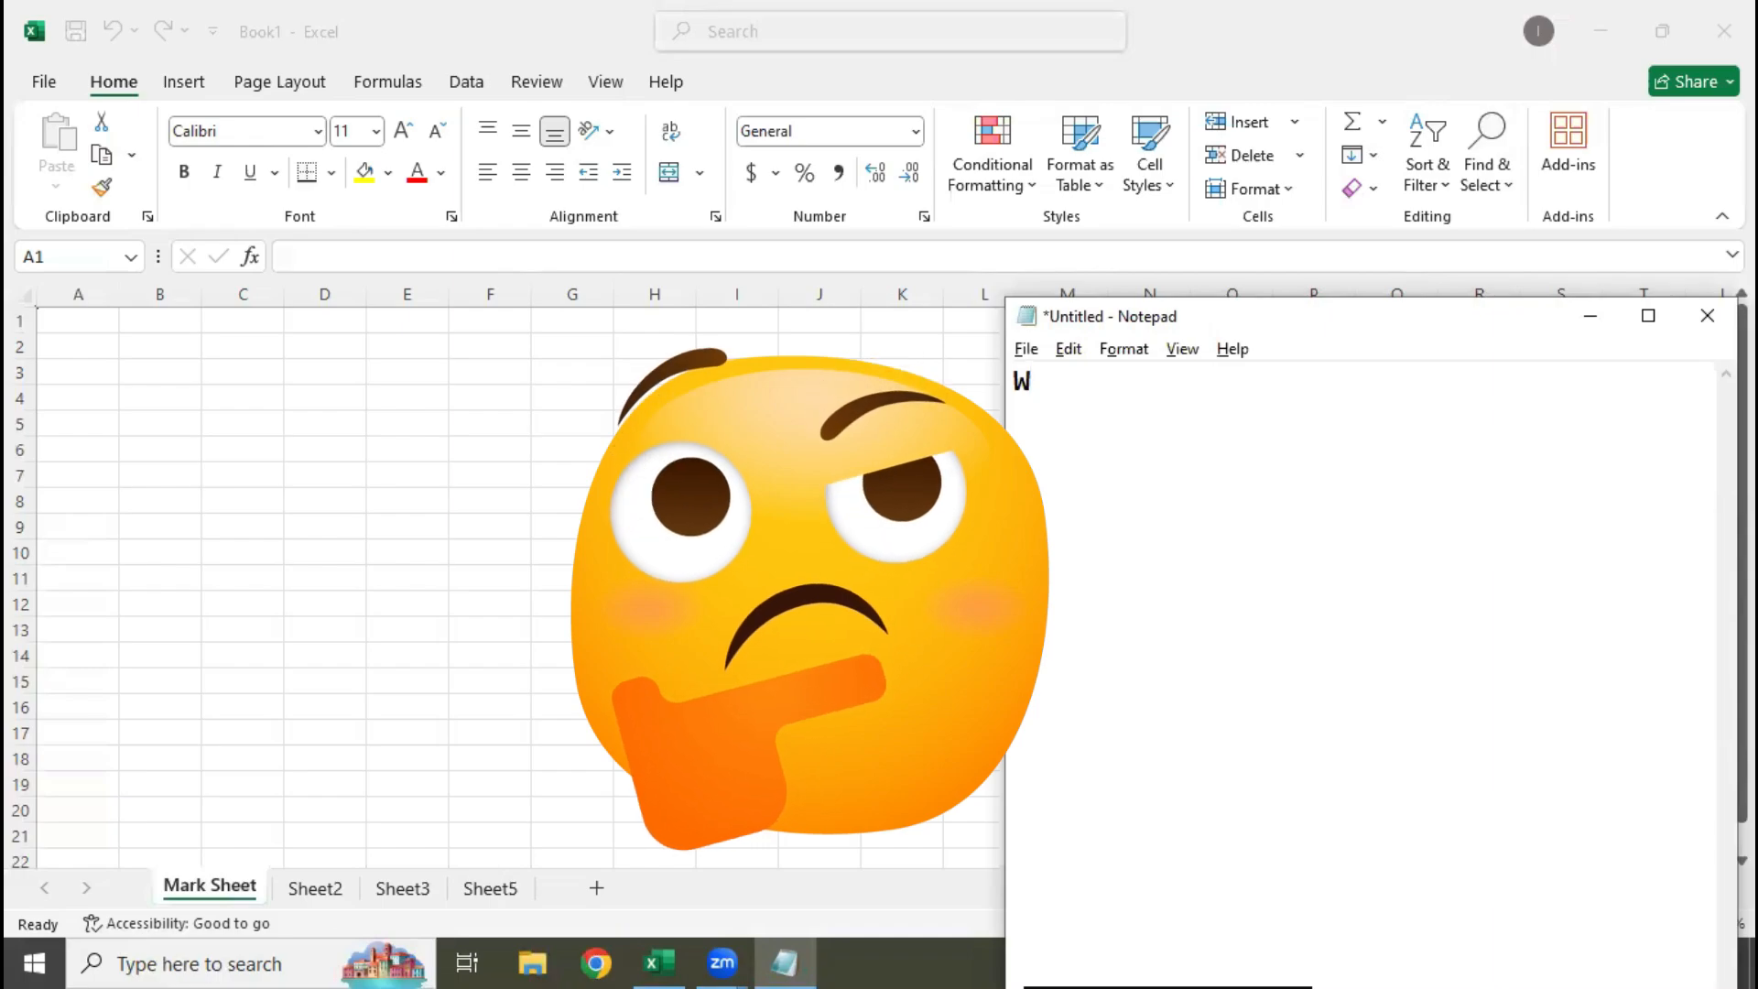
{"action": "type", "text": "orkbook : "}
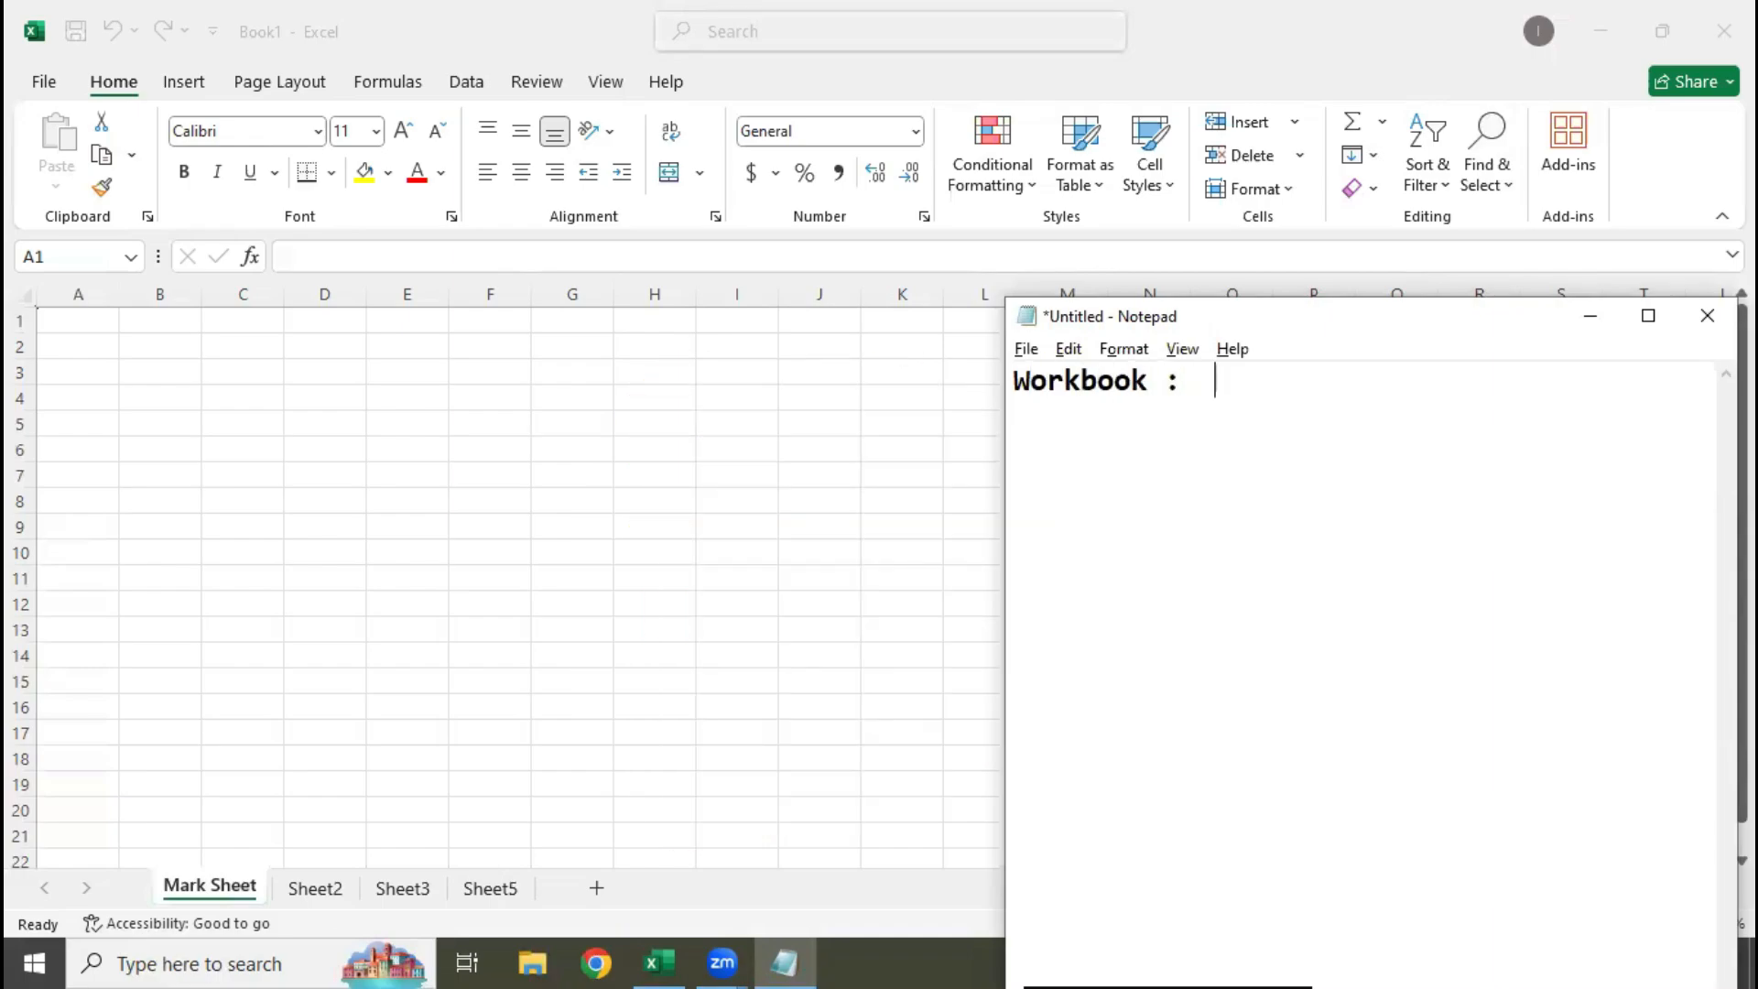
{"action": "type", "text": "Collec"}
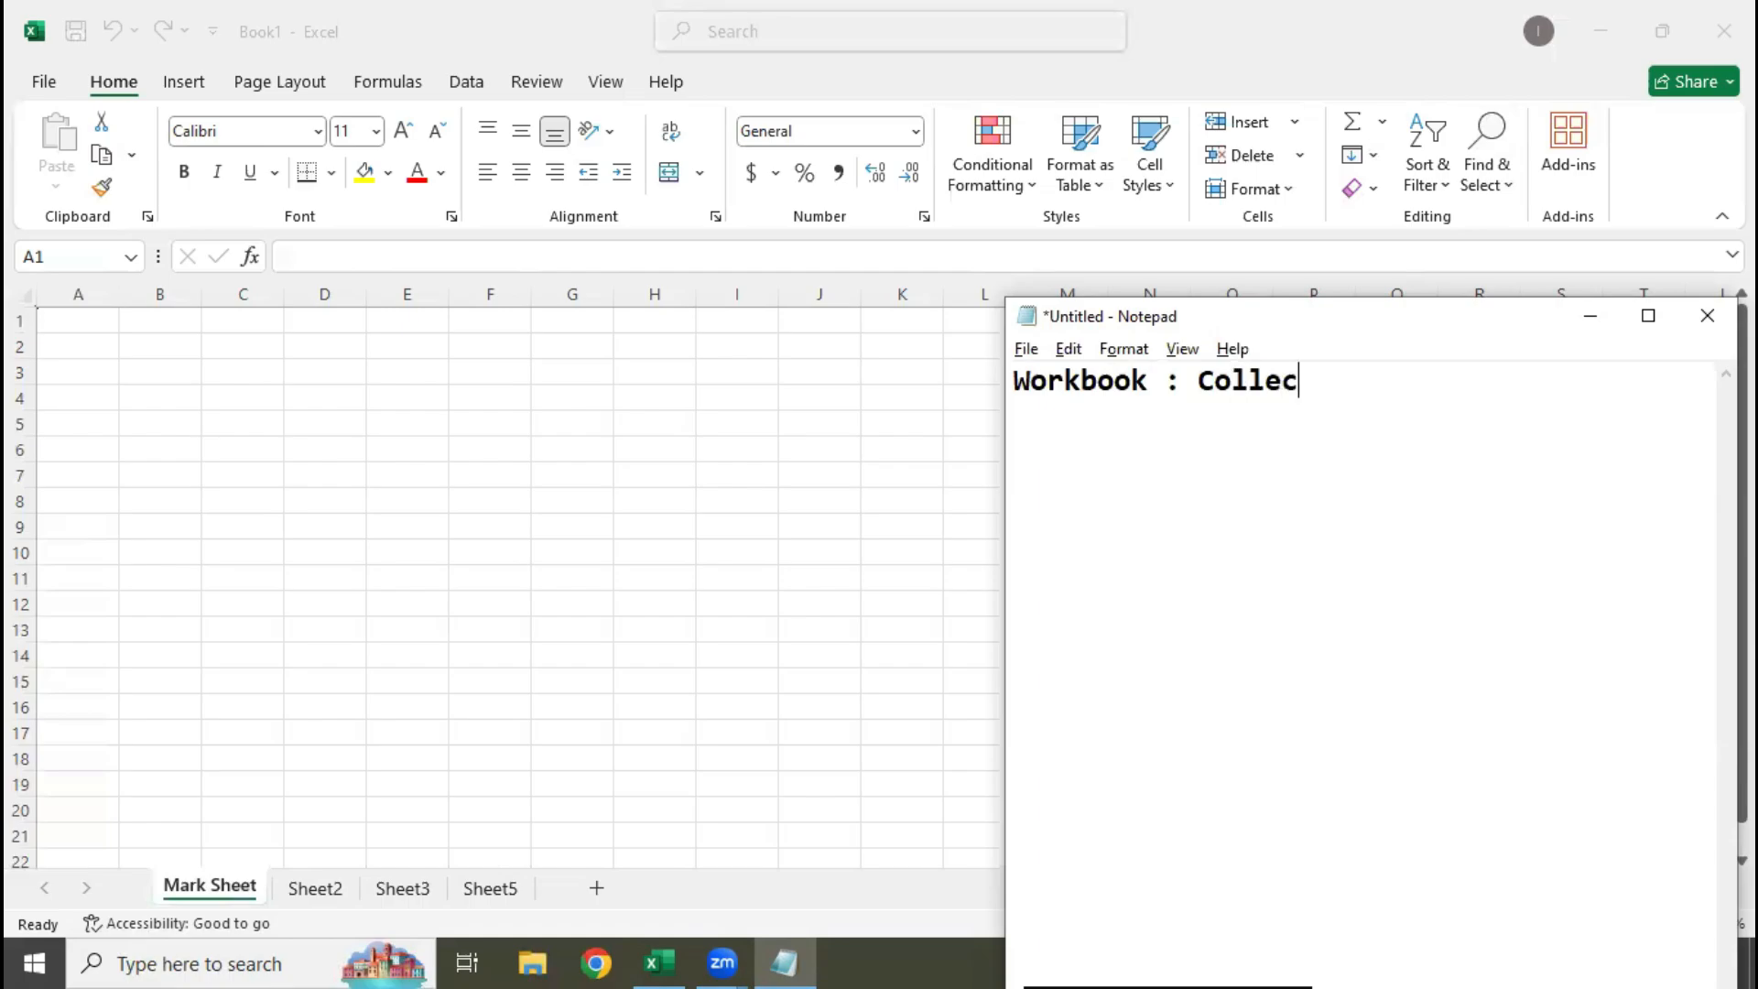
{"action": "type", "text": "tion of work h"}
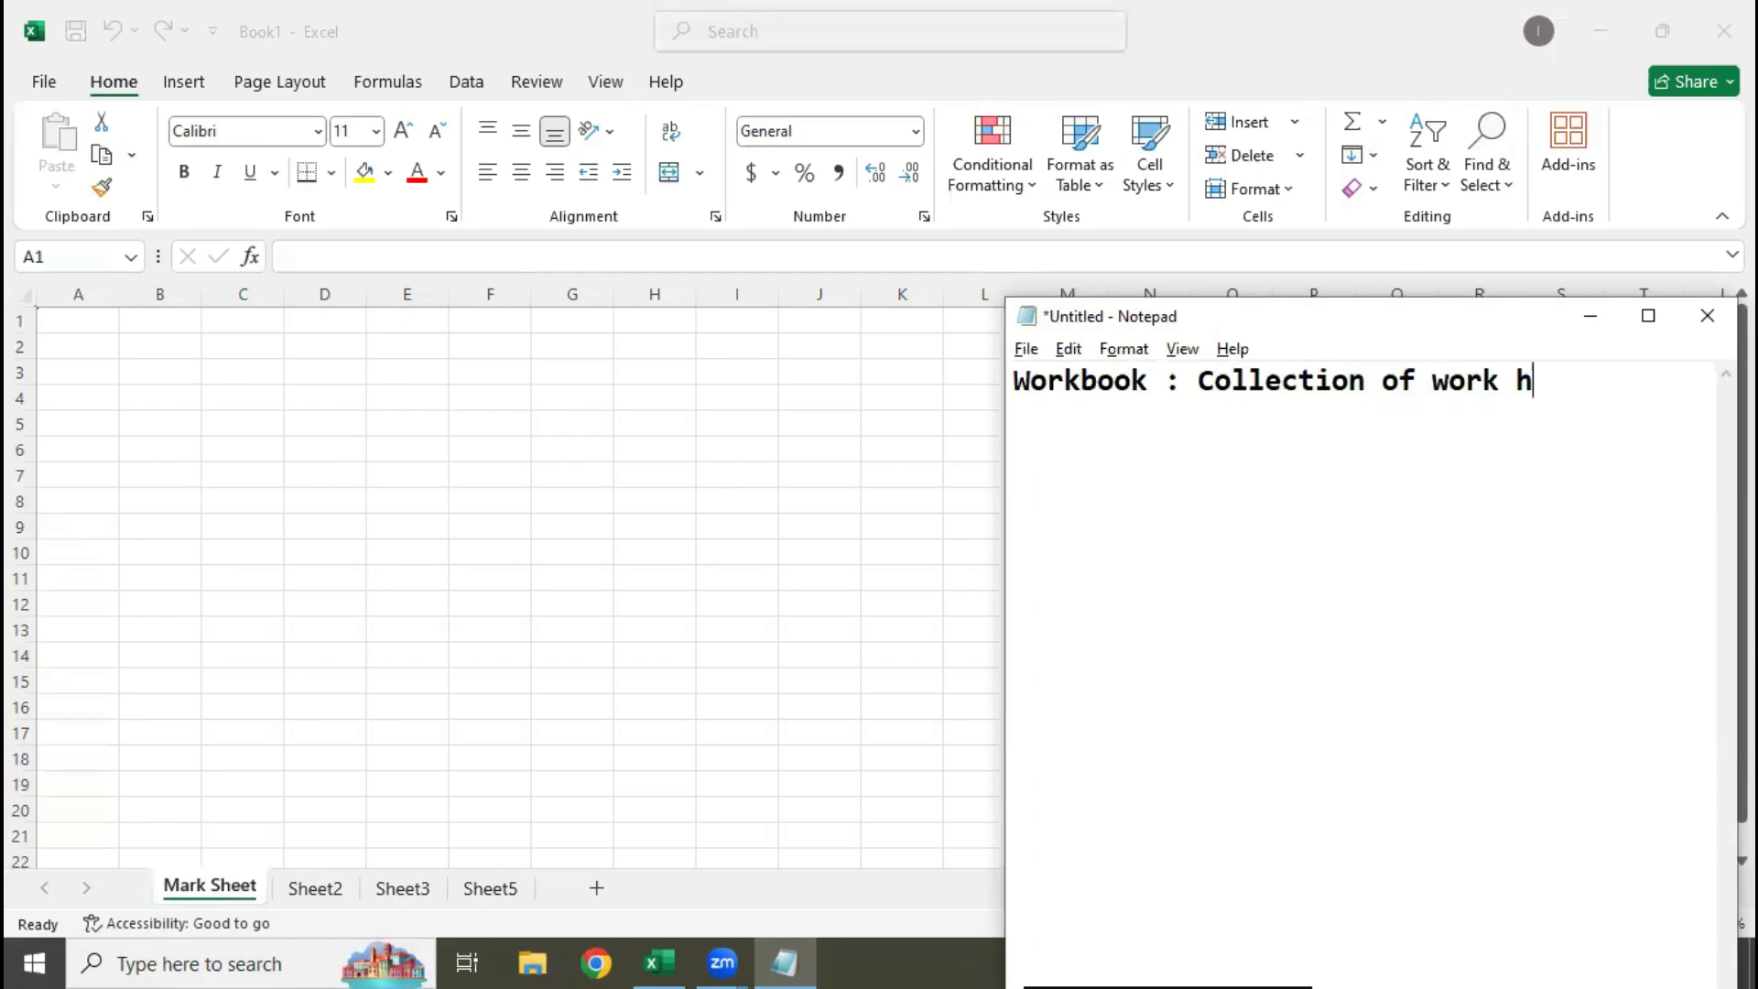
{"action": "key", "text": "BackSpace"}
{"action": "type", "text": "sheets"}
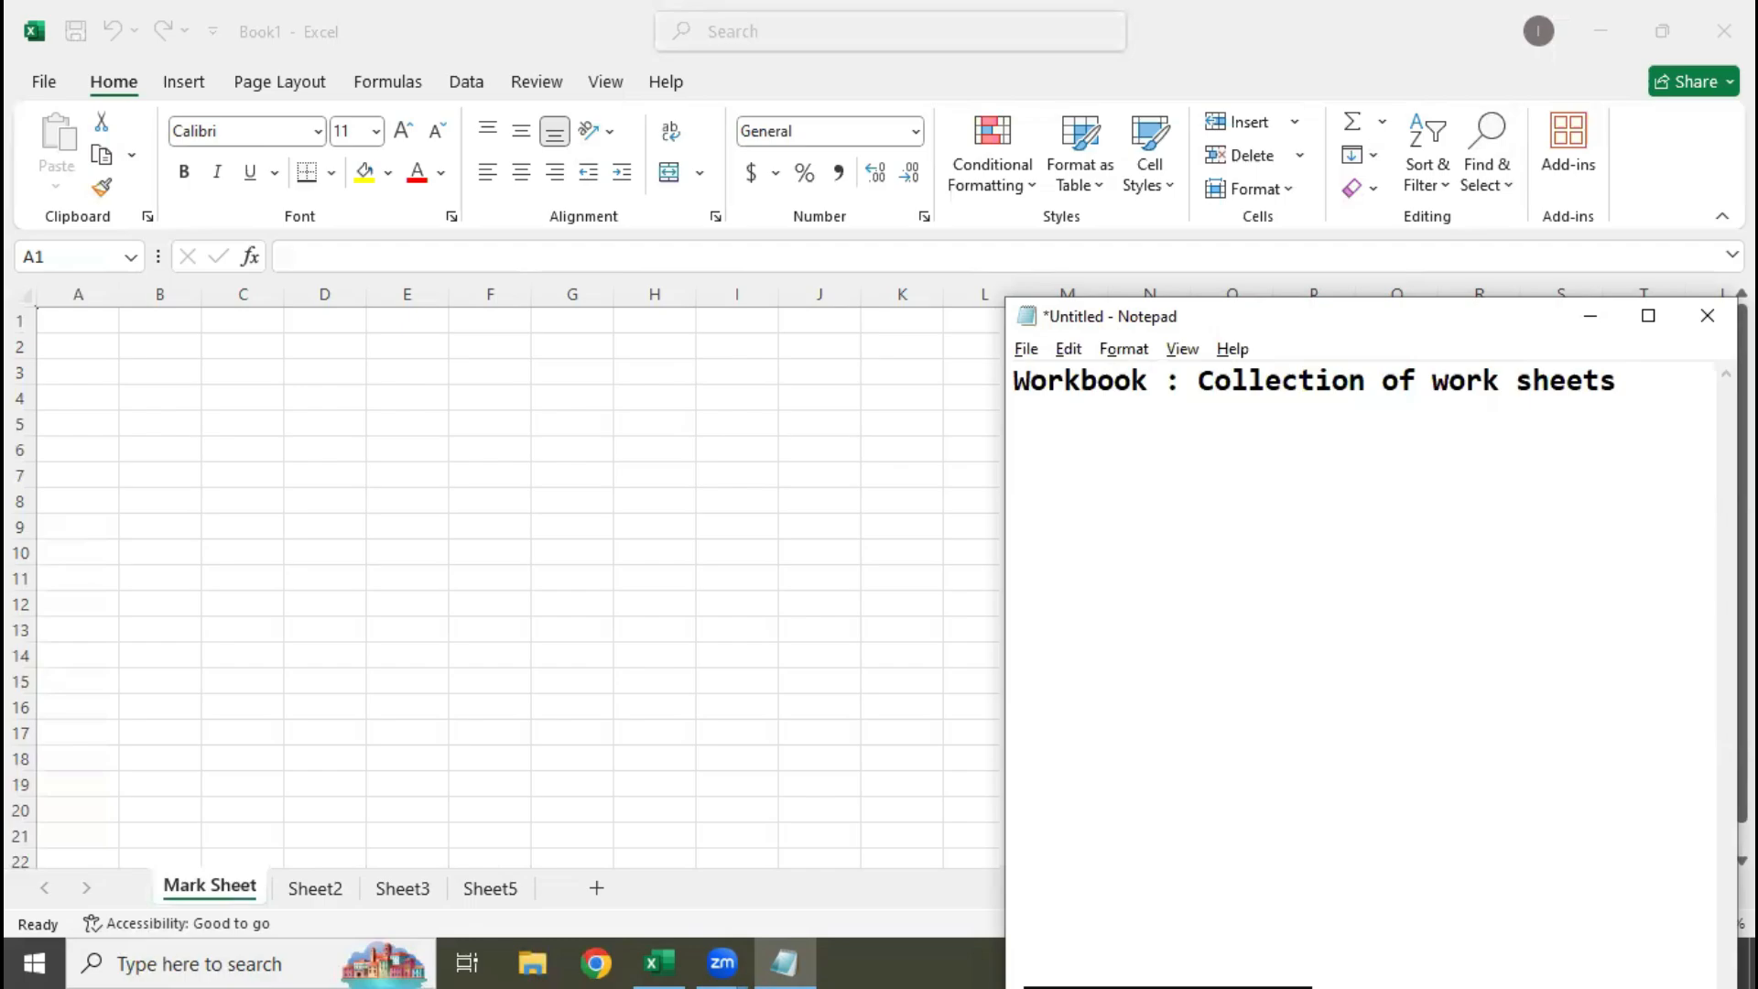
Add a second line to the notes reading "Sheet : Collection of Cells"
{"action": "key", "text": "Return"}
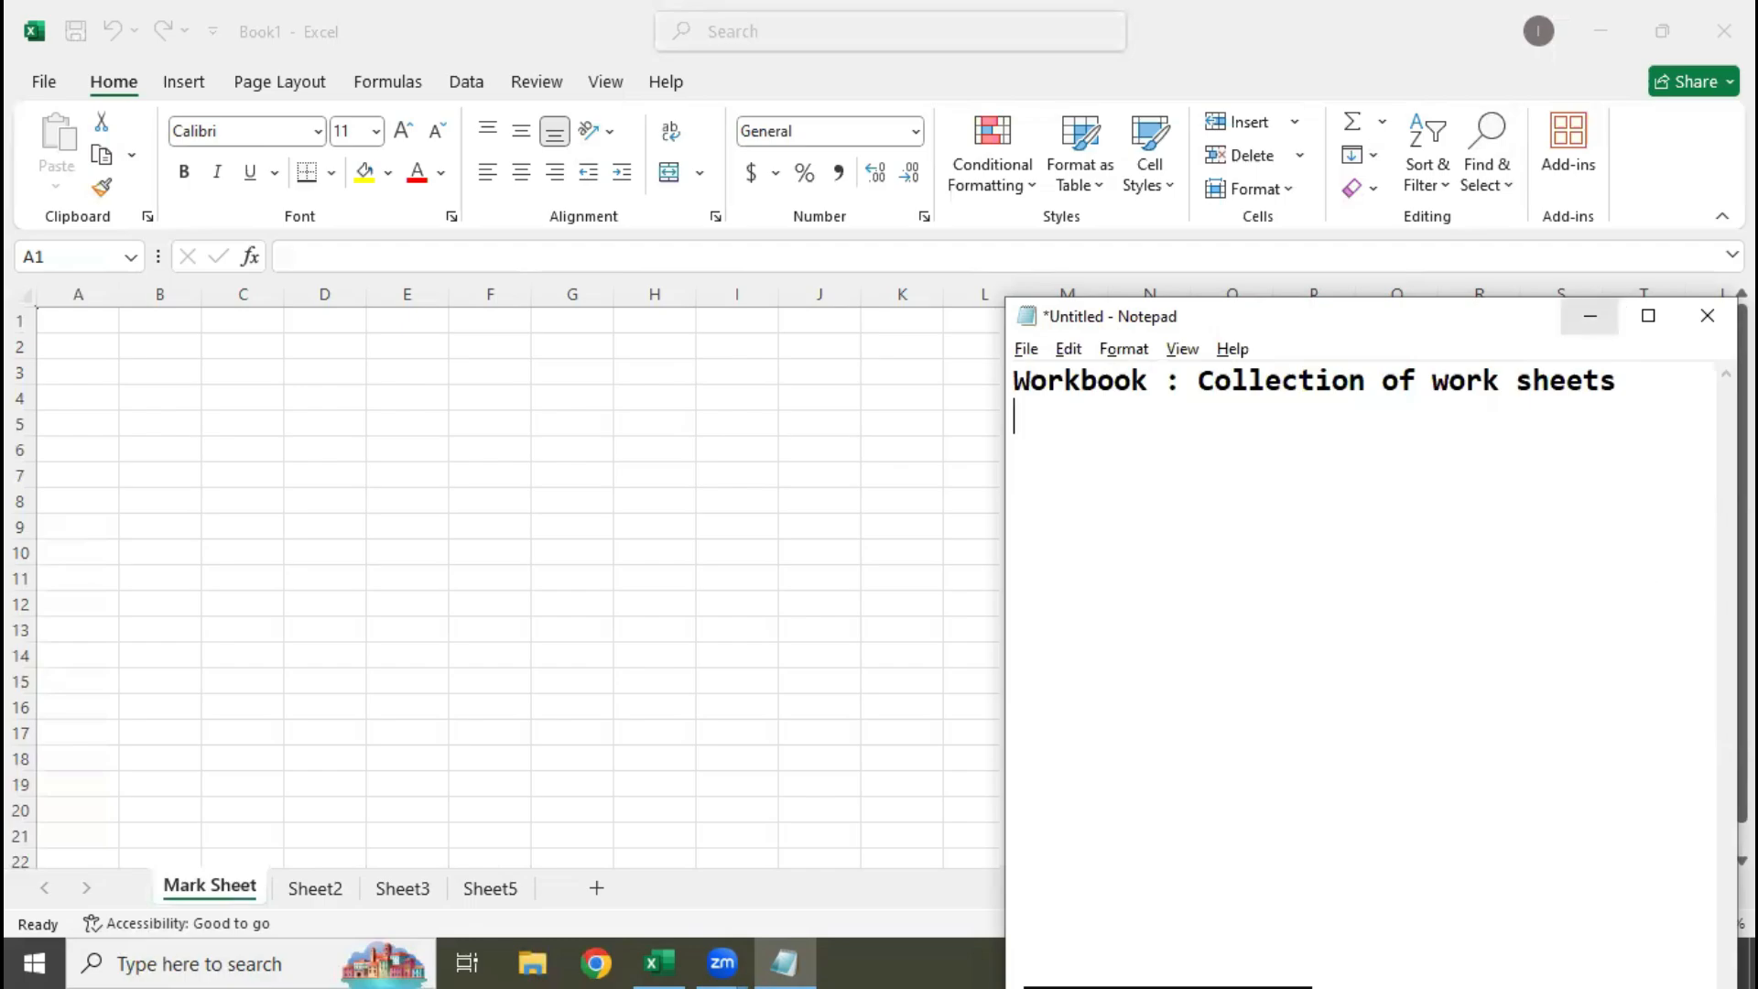
{"action": "type", "text": "Sheet : "}
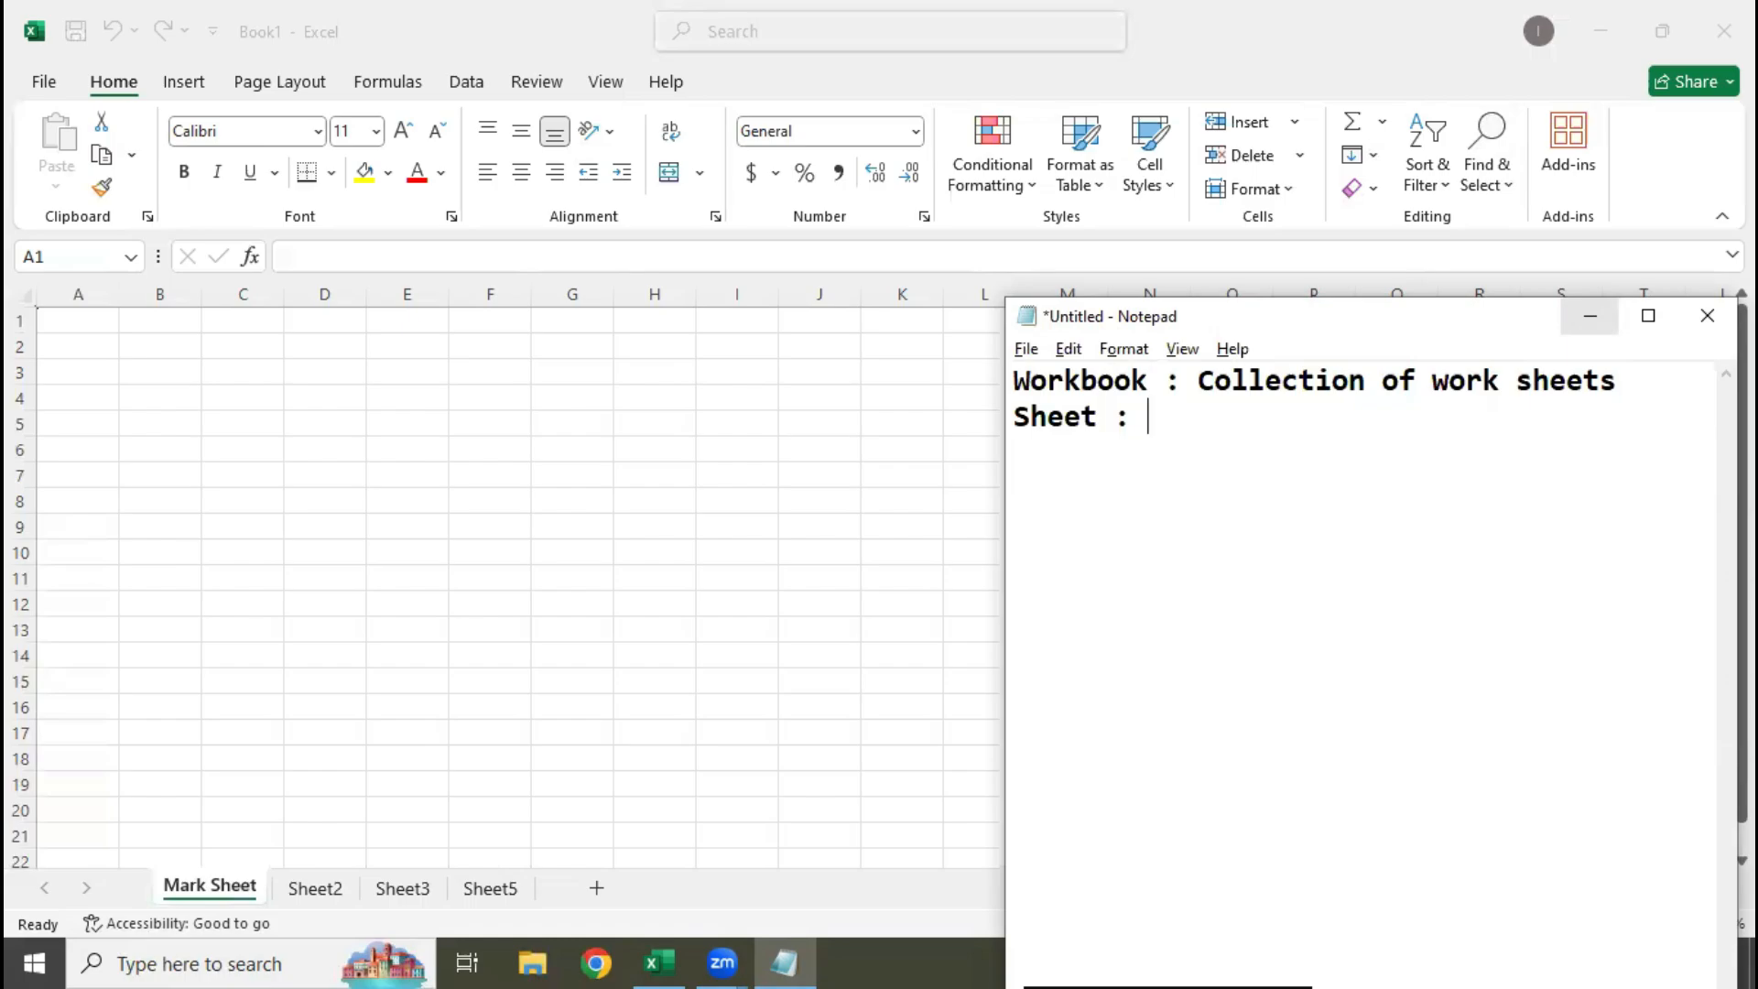
{"action": "type", "text": "Collecti"}
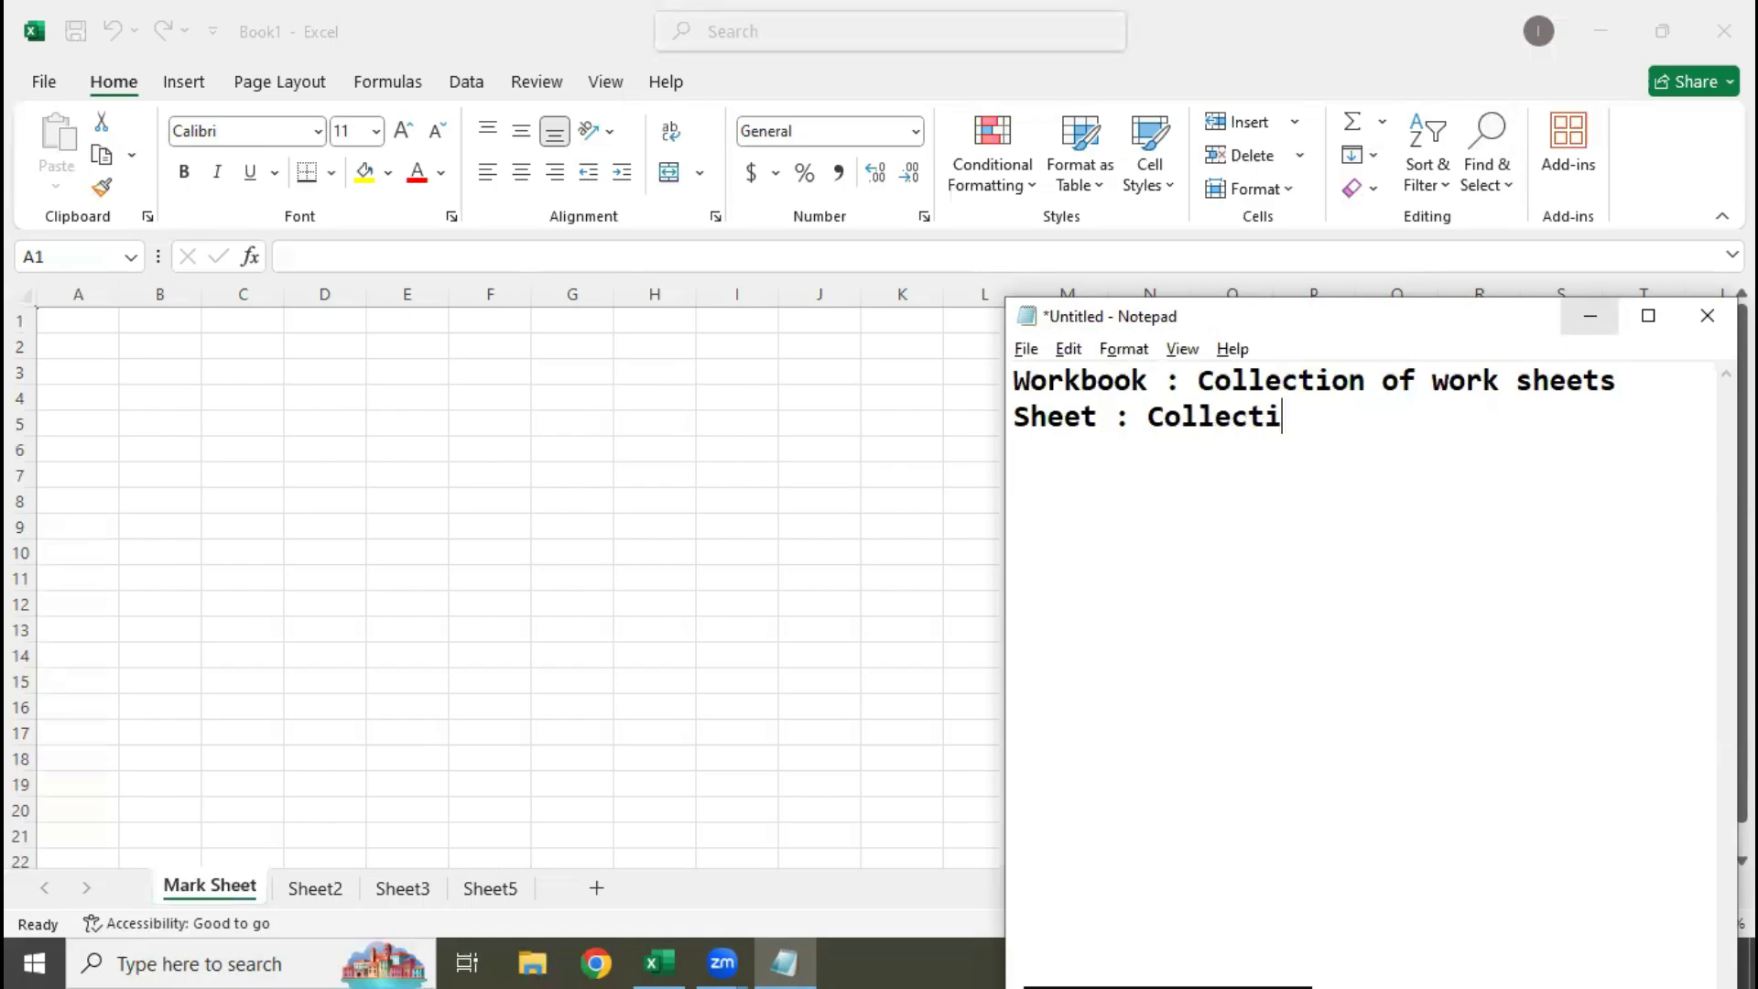
{"action": "type", "text": "on of Cee"}
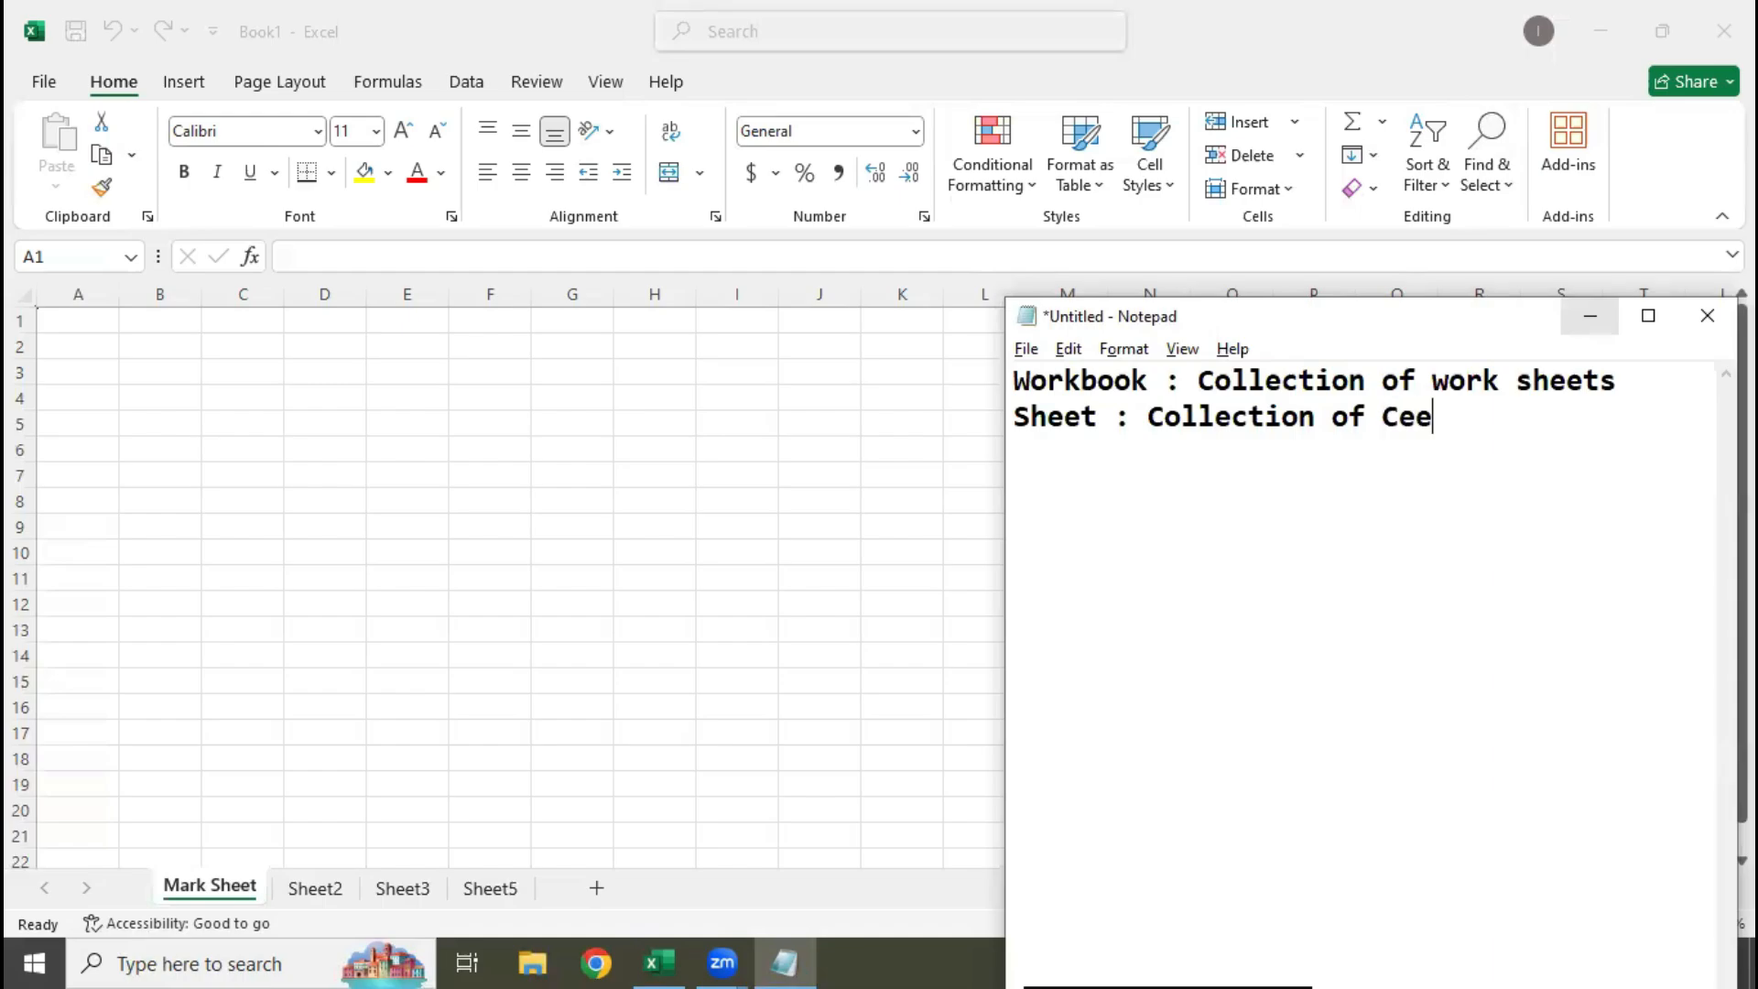
{"action": "key", "text": "BackSpace"}
{"action": "type", "text": "lls"}
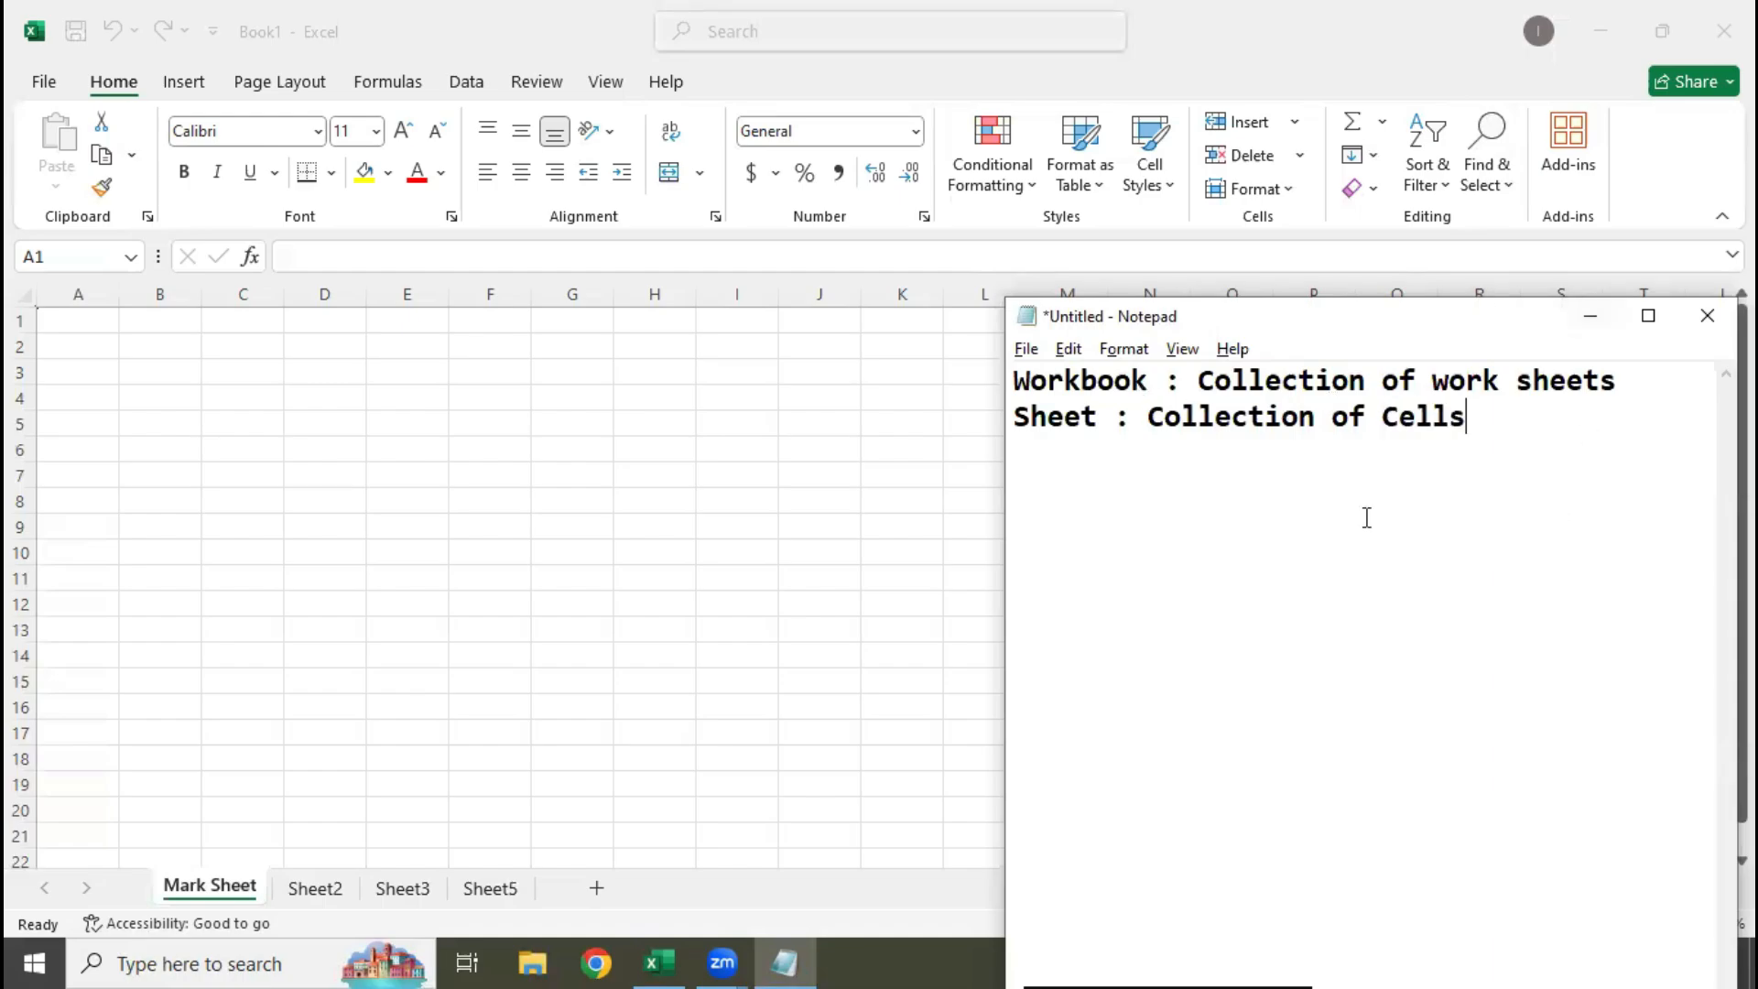
{"action": "left_click_drag", "start_coordinate": [1521, 427], "coordinate": [702, 428]}
{"action": "left_click", "coordinate": [1048, 416]}
{"action": "double_click", "coordinate": [1048, 416]}
{"action": "double_click", "coordinate": [1358, 419]}
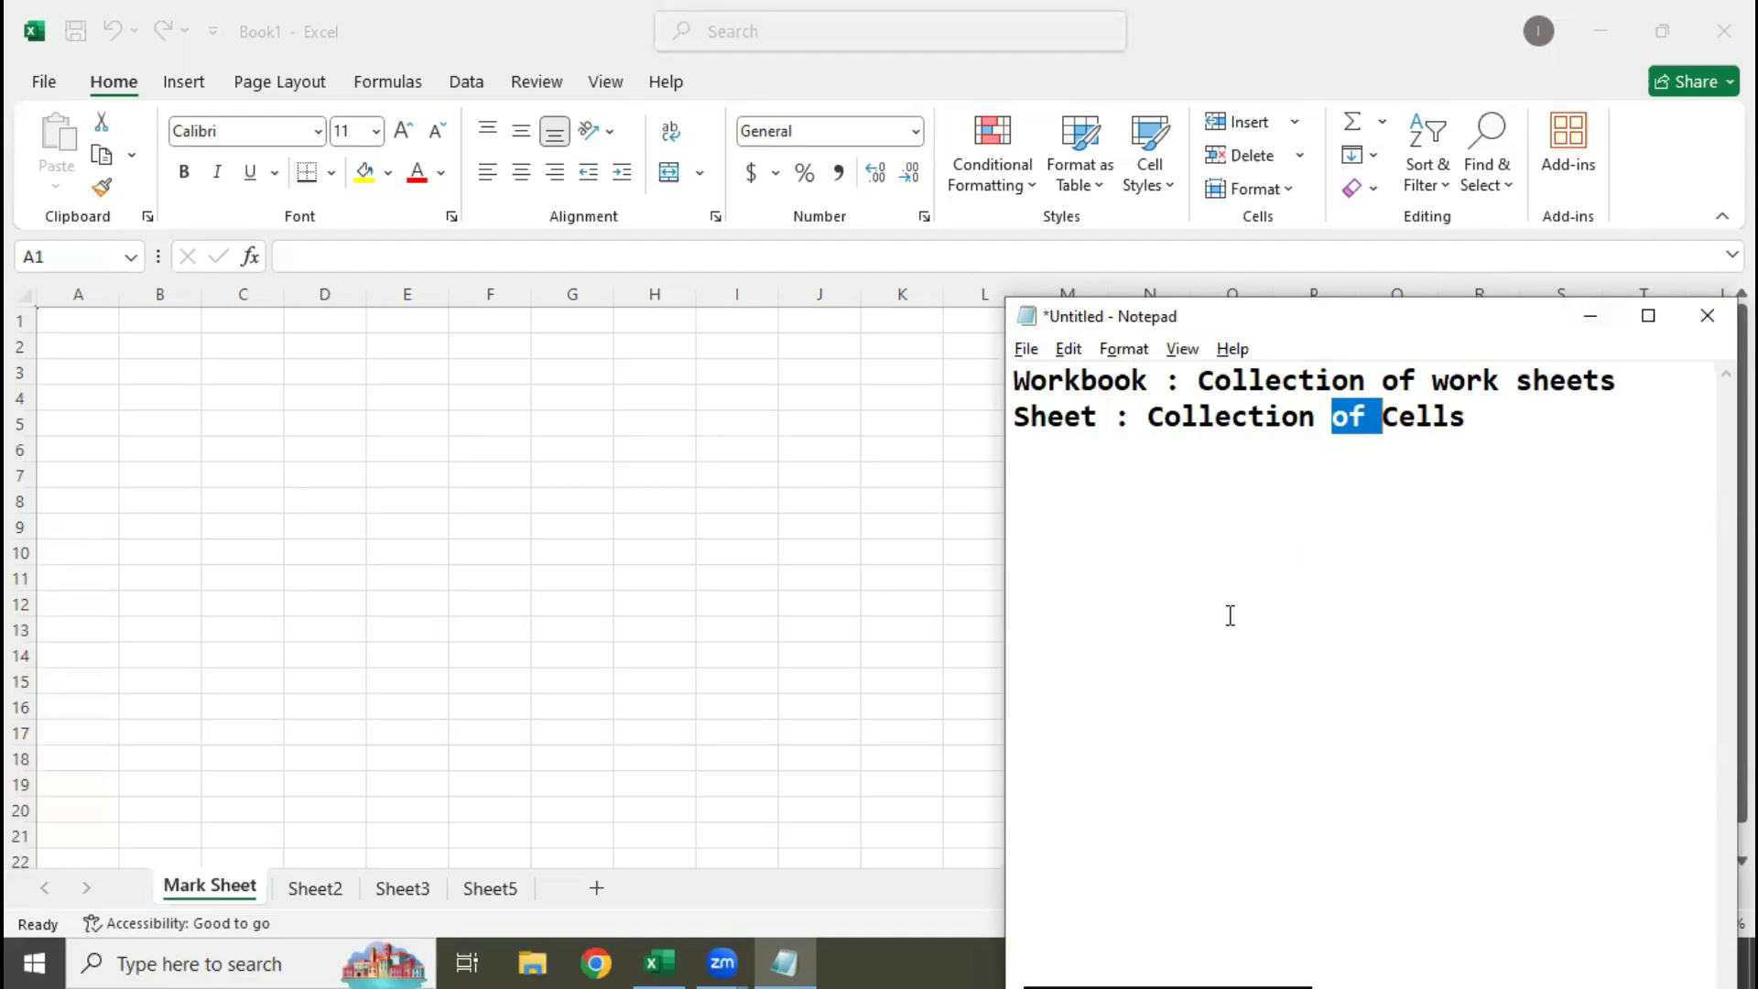
{"action": "left_click", "coordinate": [1591, 316]}
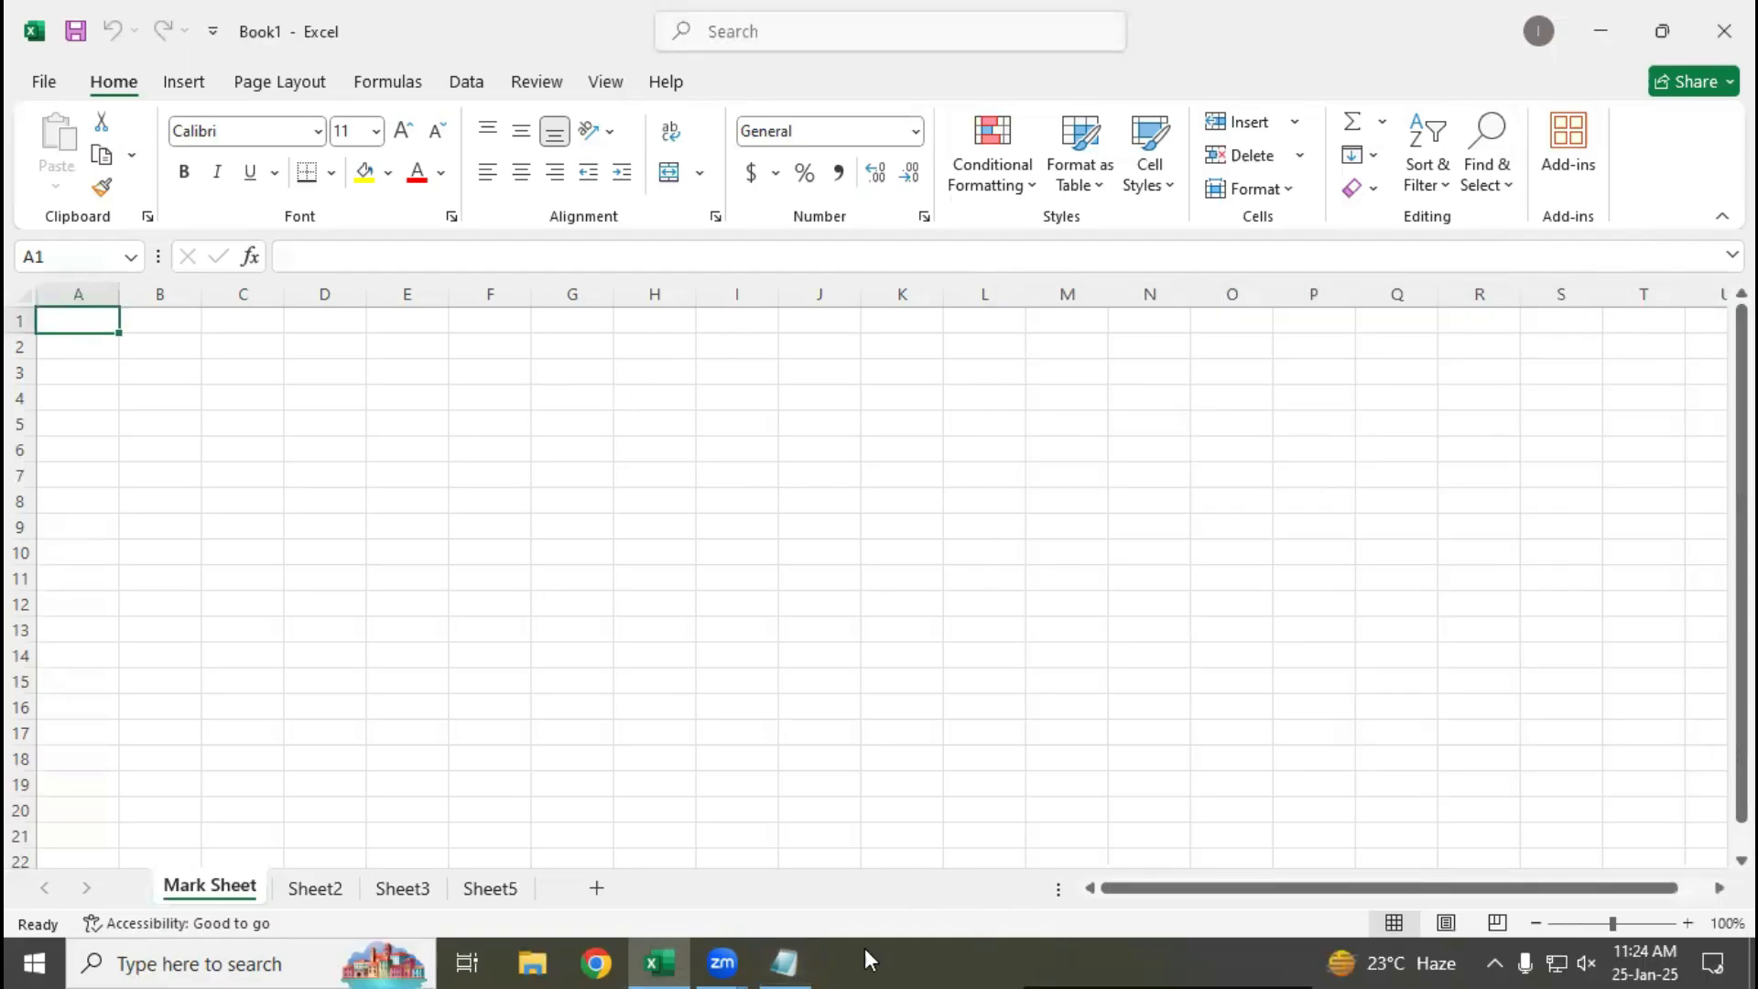
{"action": "left_click", "coordinate": [780, 961]}
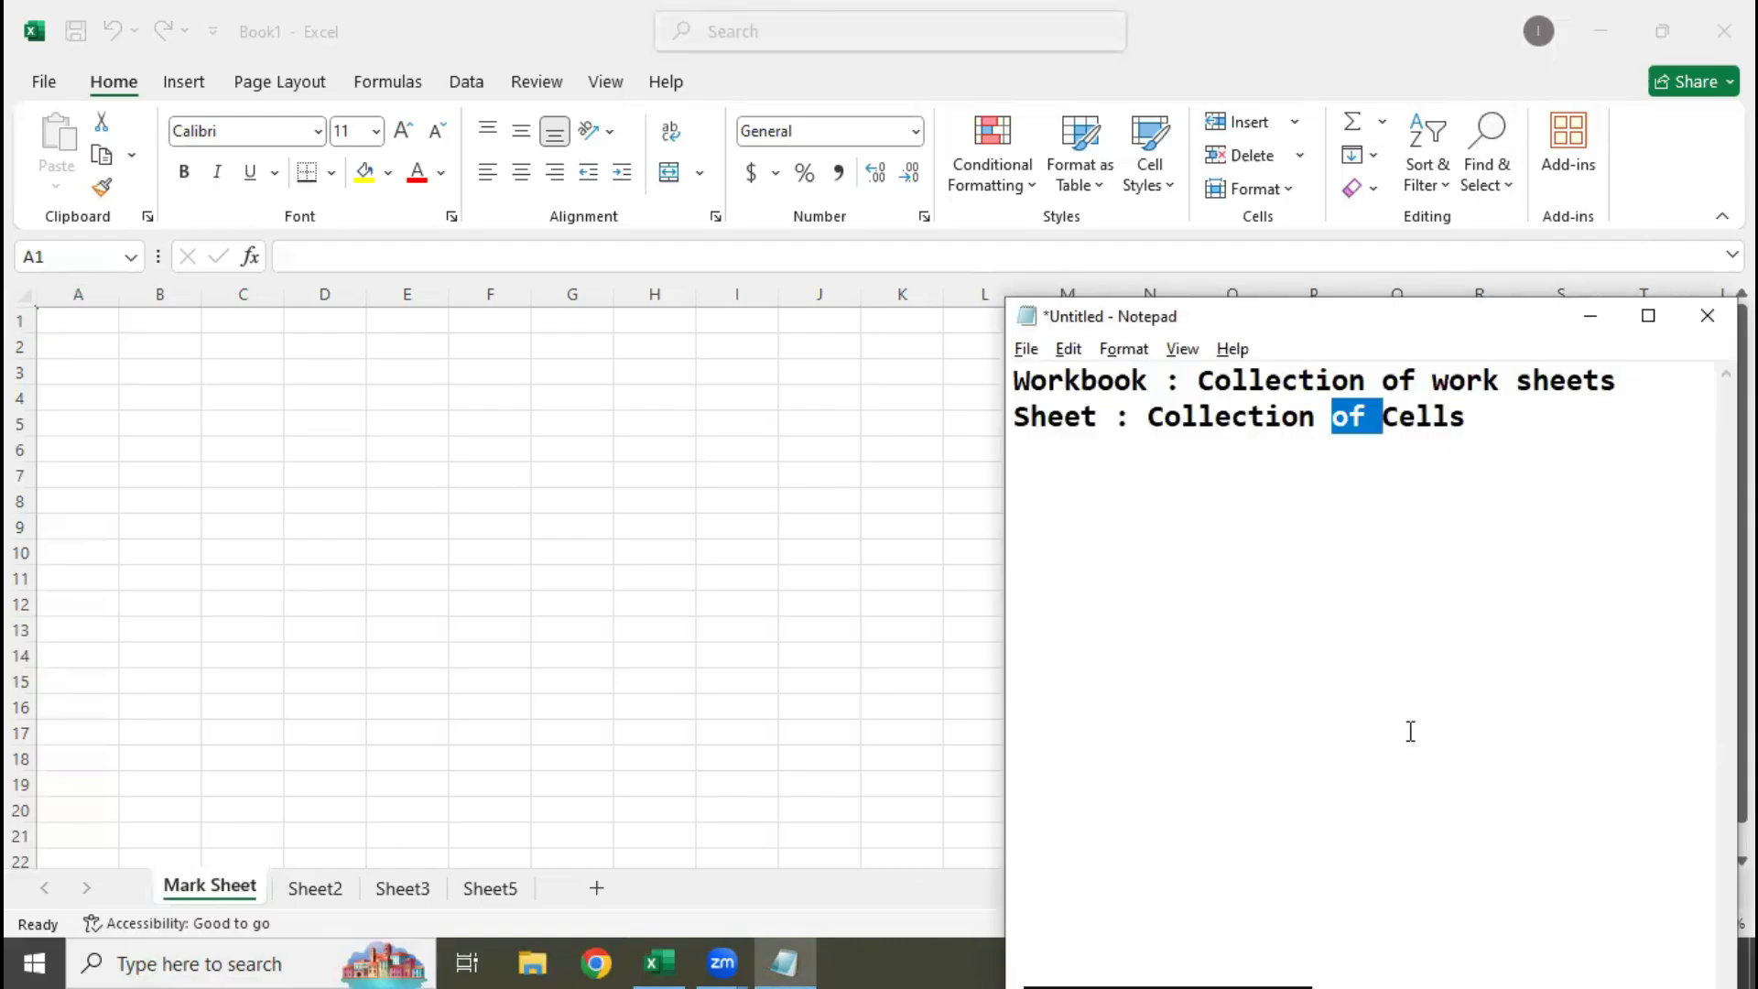
Add a third line to the notes reading "Cells : Collection of rows and columns"
{"action": "left_click", "coordinate": [1410, 730]}
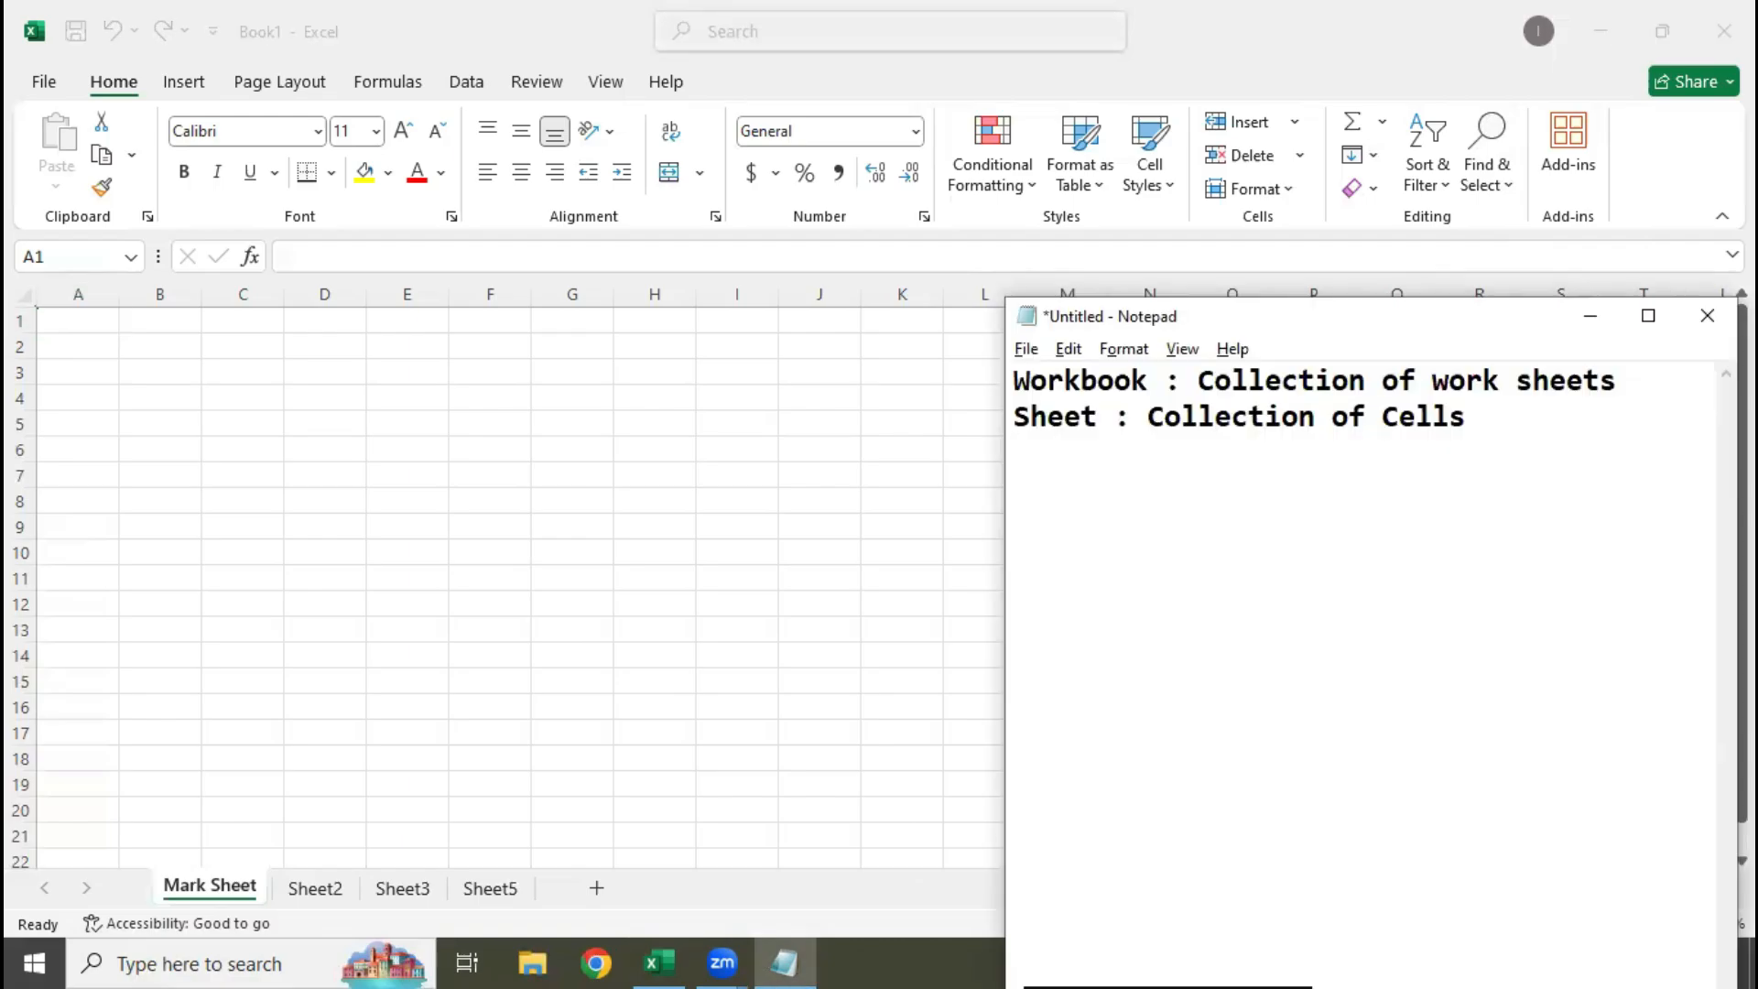
{"action": "type", "text": "Cells : Collecti"}
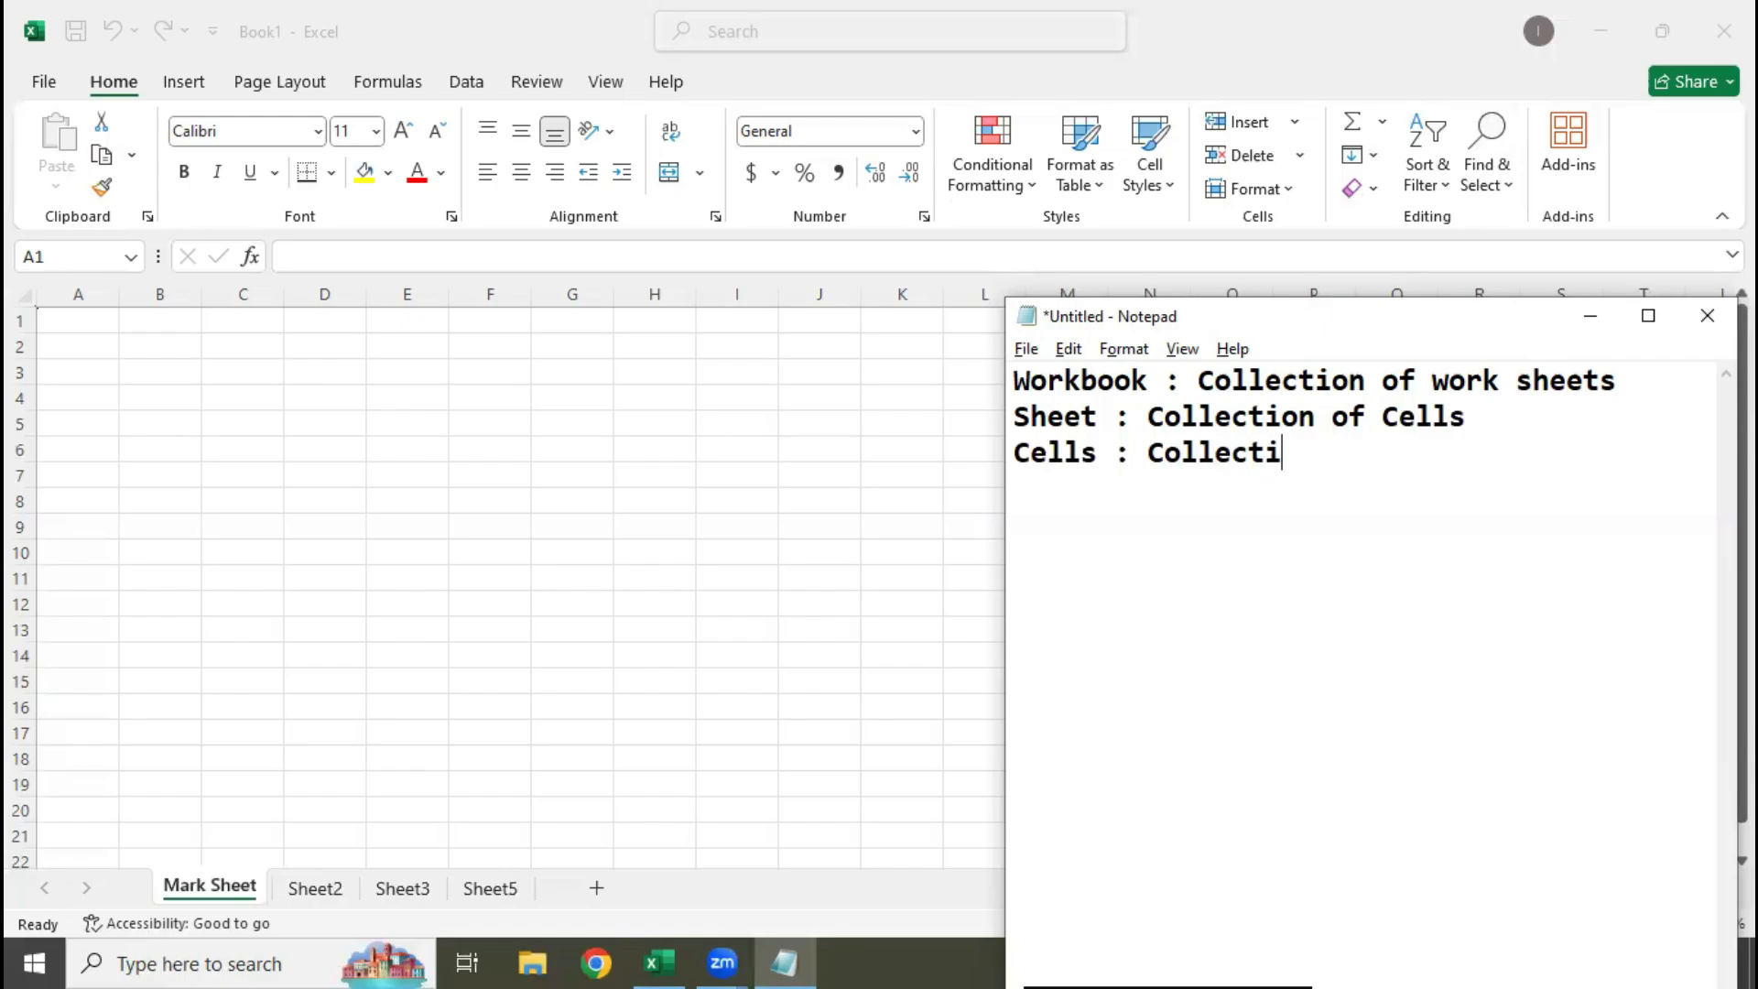
{"action": "type", "text": "on of rows"}
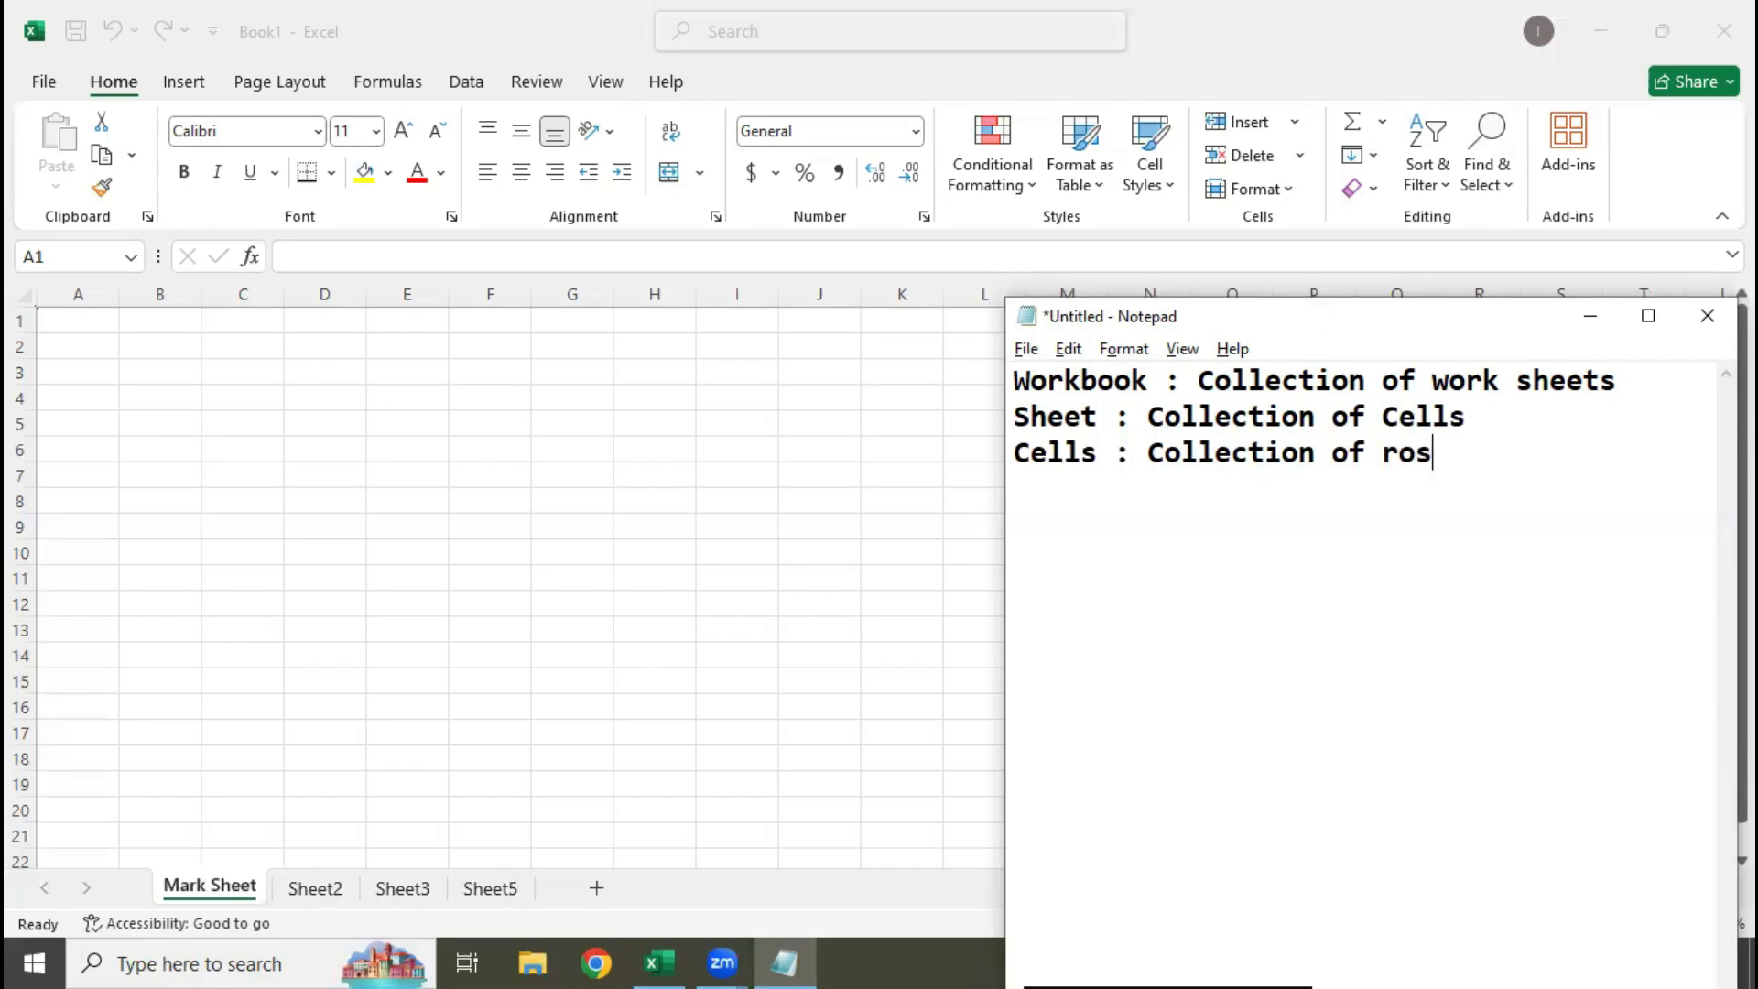
{"action": "key", "text": "BackSpace"}
{"action": "type", "text": "ws and columns"}
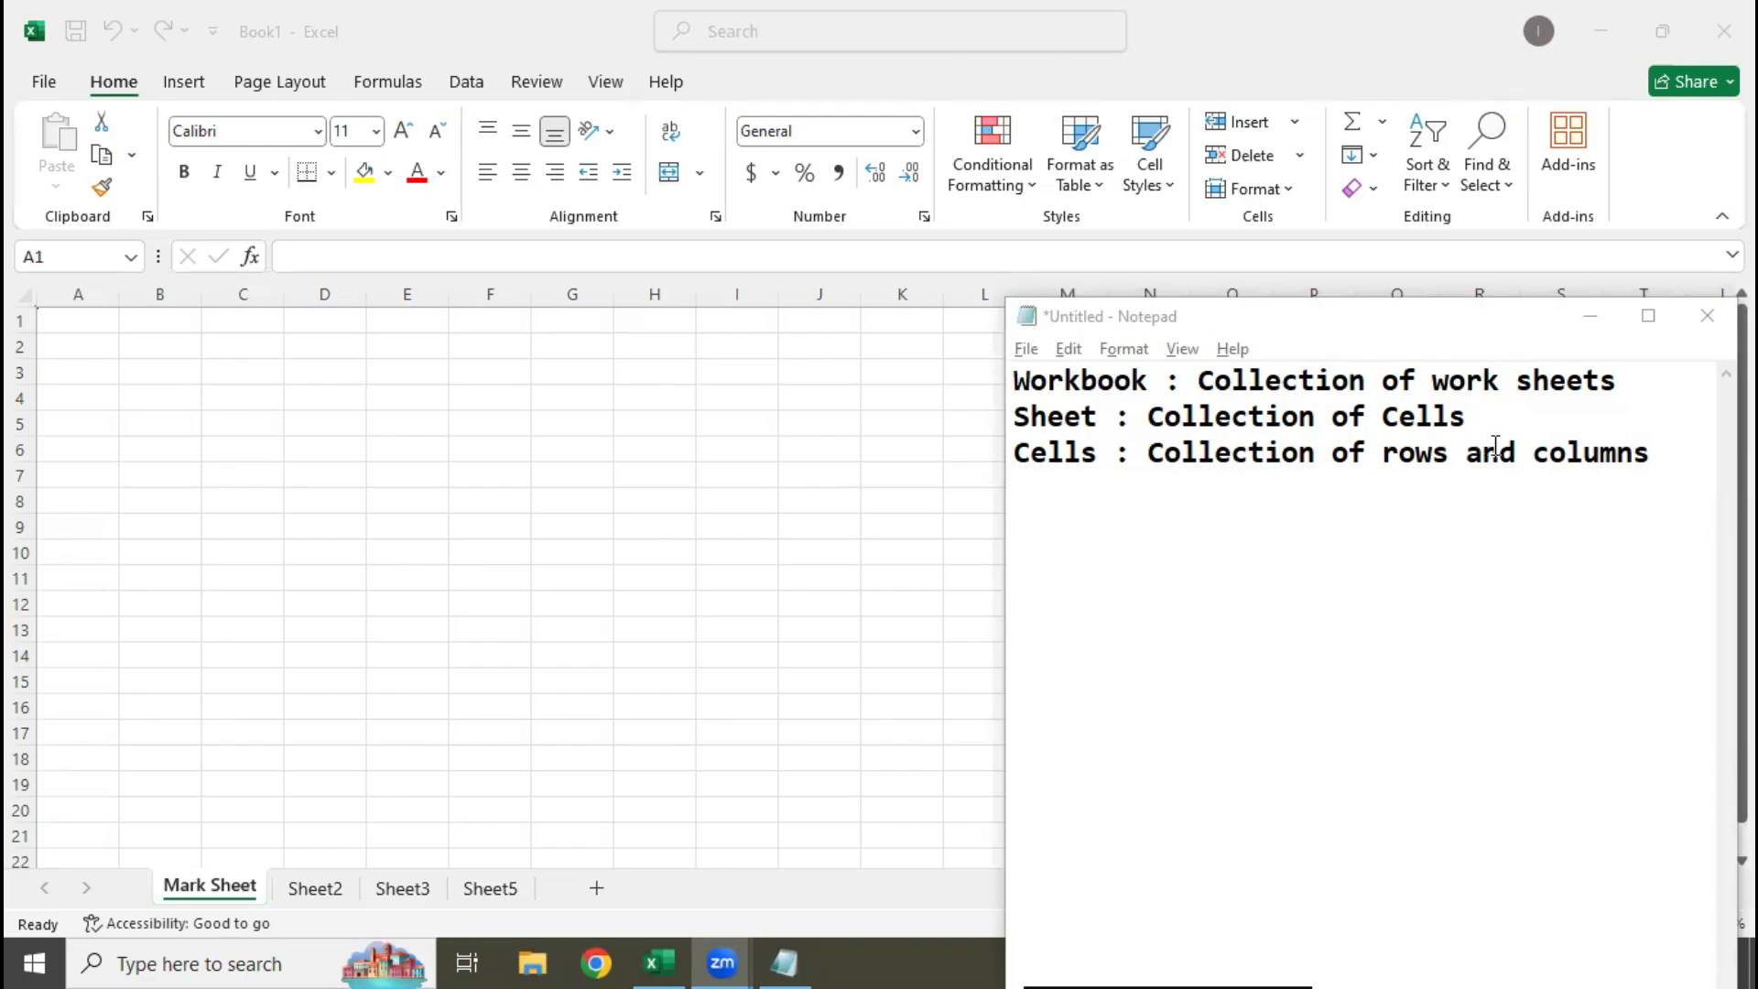
Add two label lines below the Cells definition, "Rows :" and "Columns :"
{"action": "left_click", "coordinate": [1703, 442]}
{"action": "key", "text": "Return"}
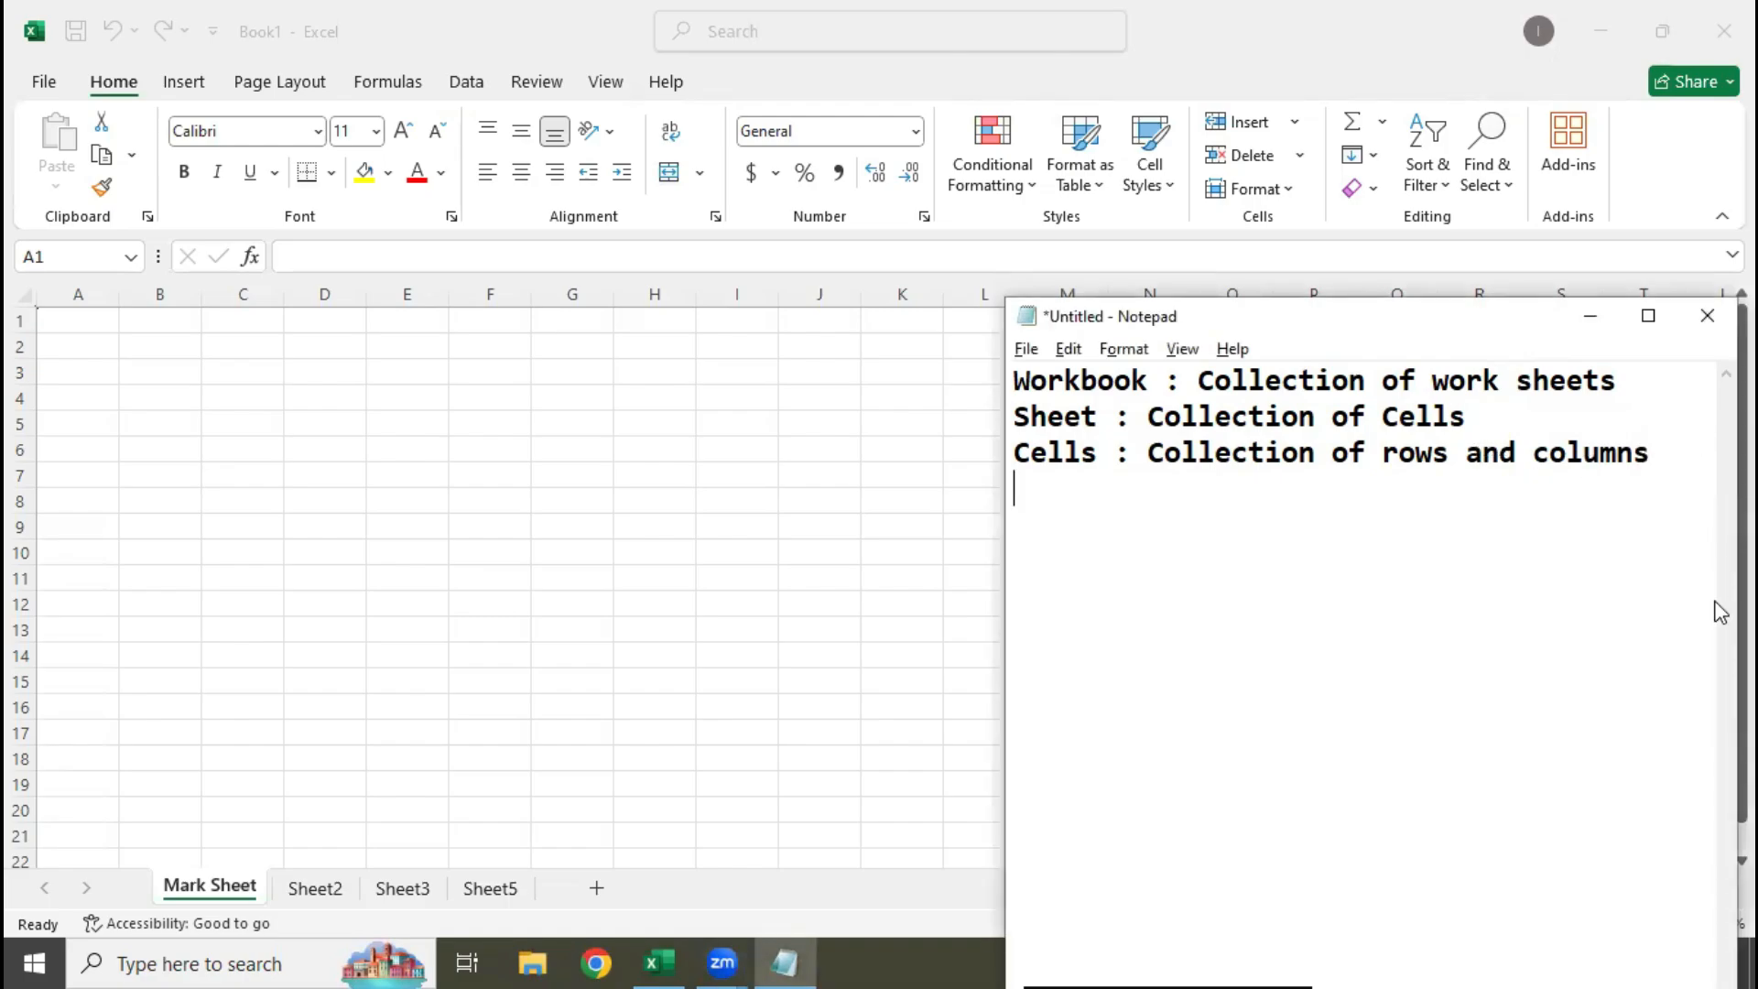
{"action": "type", "text": "Row"}
{"action": "type", "text": "s \":"}
{"action": "key", "text": "BackSpace"}
{"action": "key", "text": "BackSpace"}
{"action": "type", "text": ":"}
{"action": "key", "text": "Return"}
{"action": "type", "text": "Columns :"}
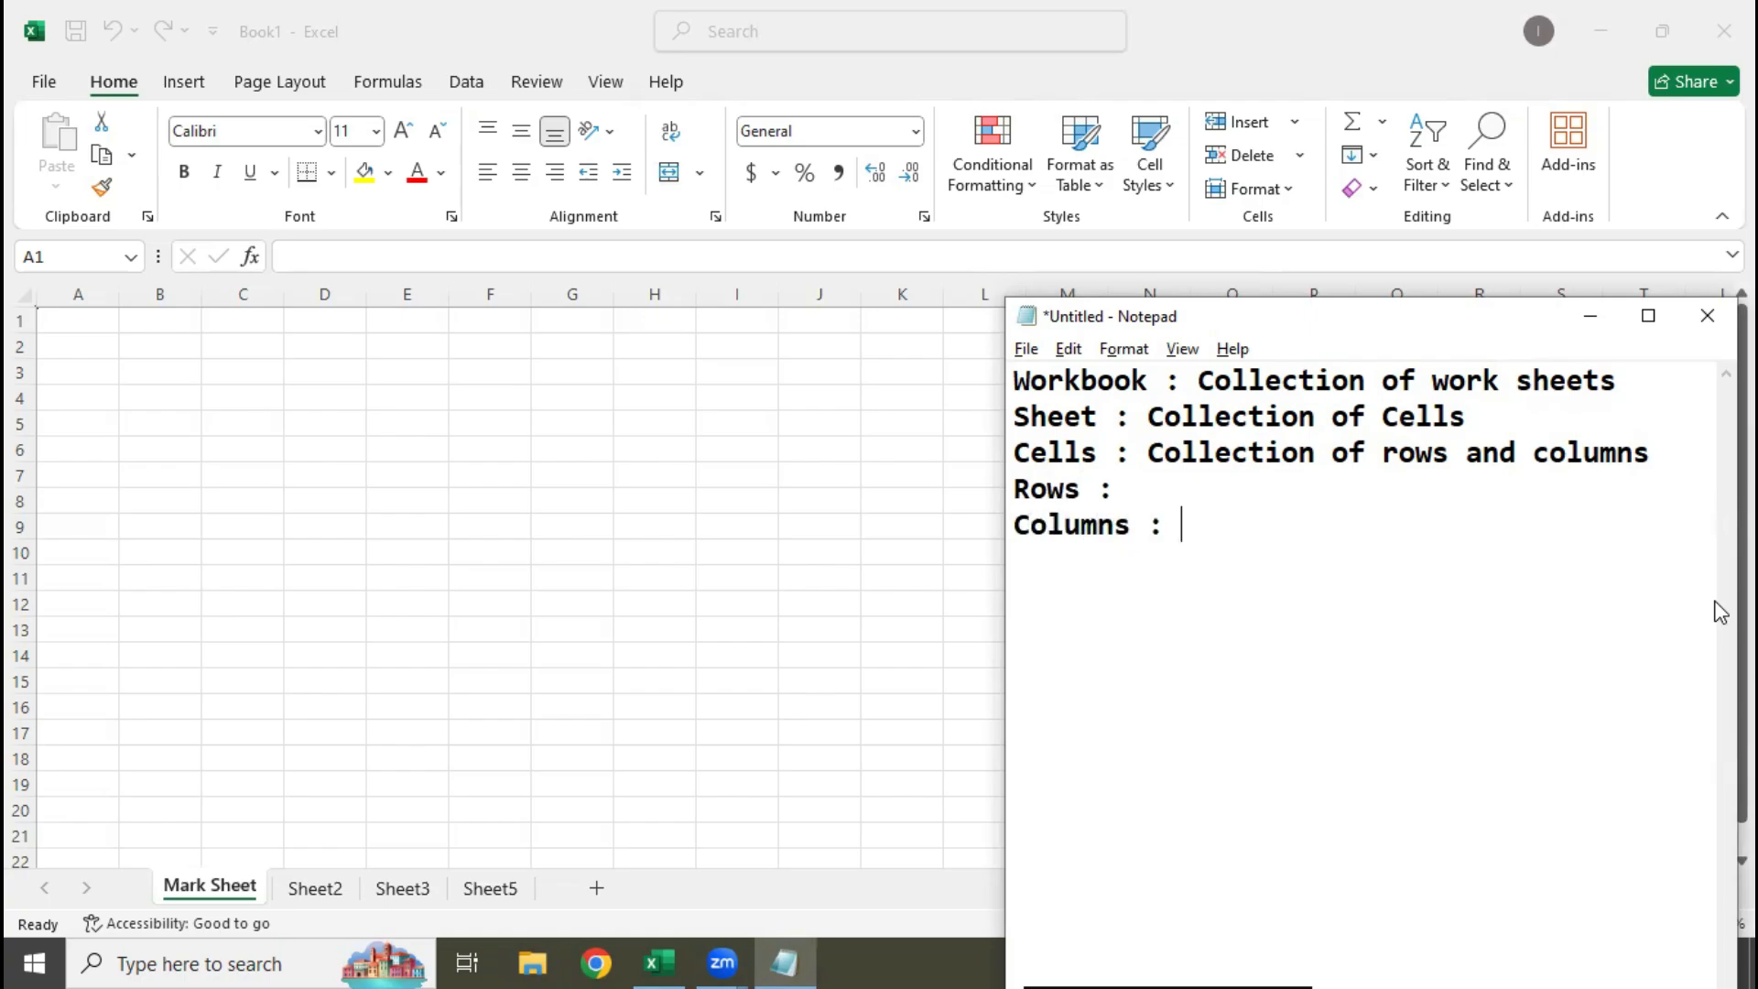
Complete the Rows line with the definition "Horizontal lines"
{"action": "key", "text": "Up"}
{"action": "type", "text": "Horizonra"}
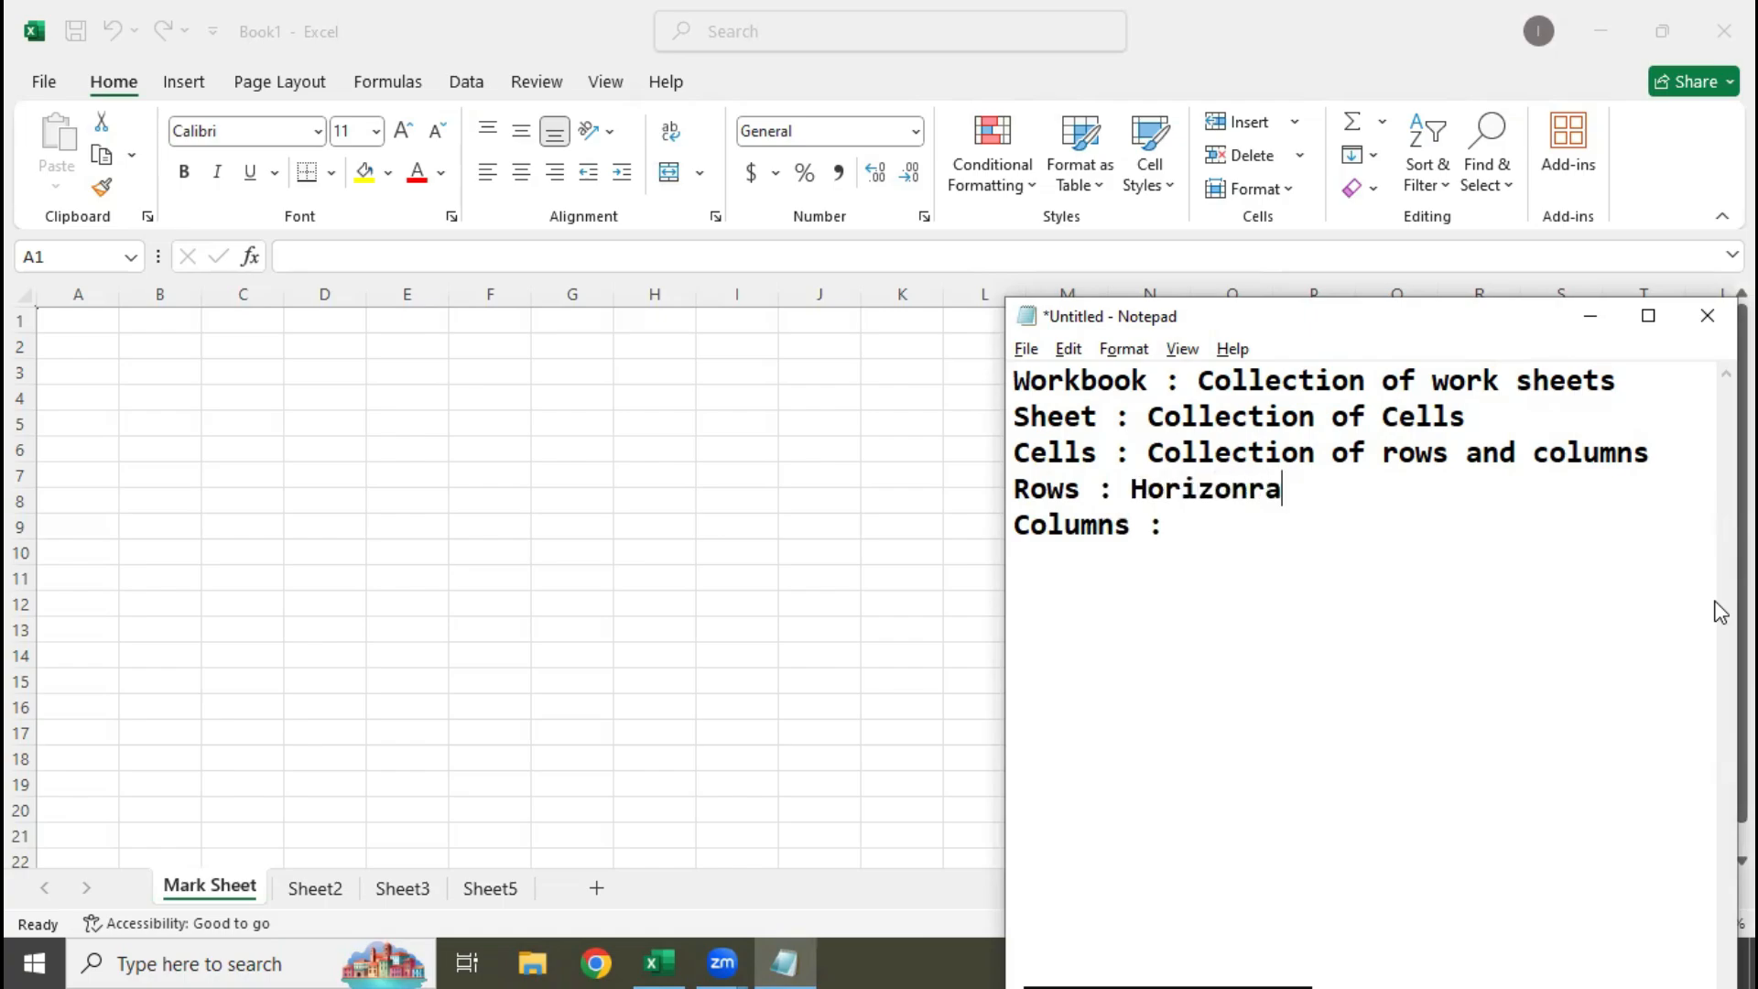
{"action": "key", "text": "BackSpace"}
{"action": "key", "text": "BackSpace"}
{"action": "type", "text": "tal lines"}
Enter "Verticle" after the Columns label
{"action": "key", "text": "Down"}
{"action": "type", "text": "Ver"}
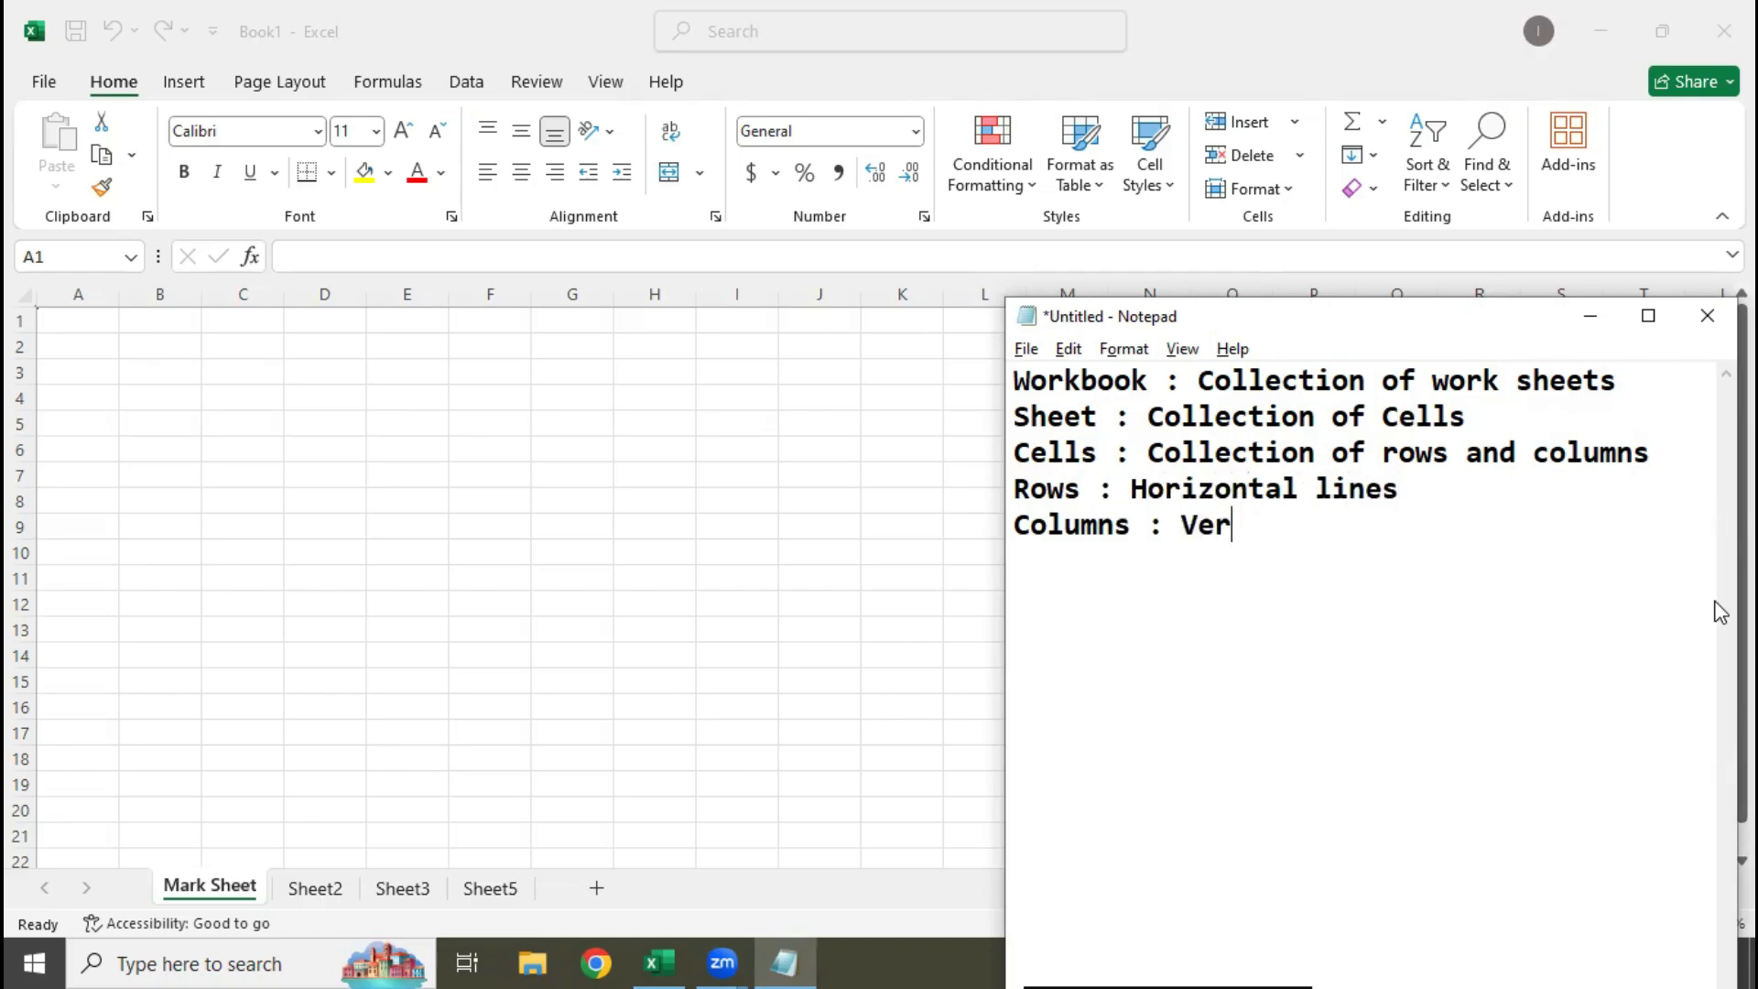
{"action": "type", "text": "ticle"}
Change the spelling of "Horizontal" to "Horizontle" in the Rows line
{"action": "key", "text": "Up"}
{"action": "key", "text": "Left"}
{"action": "key", "text": "Left"}
{"action": "key", "text": "Left"}
{"action": "key", "text": "BackSpace"}
{"action": "key", "text": "Right"}
{"action": "type", "text": "e"}
Finish the Columns definition by adding the word "lines" after "Verticle"
{"action": "key", "text": "Down"}
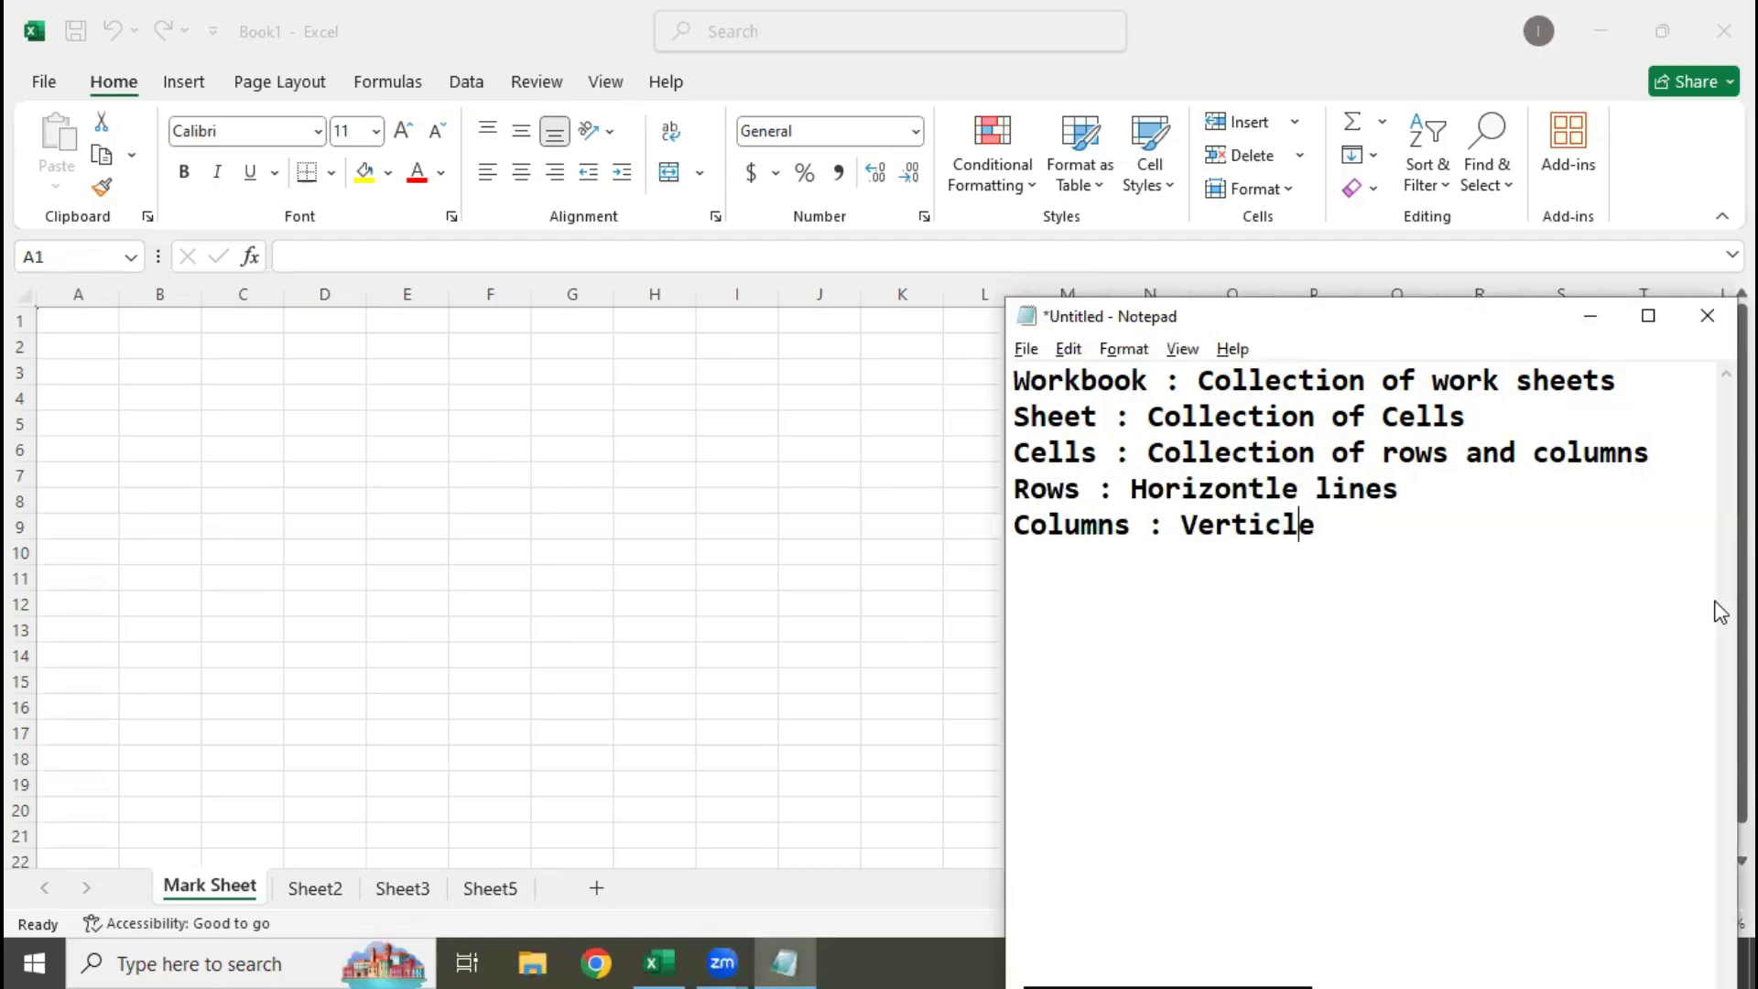
{"action": "key", "text": "Right"}
{"action": "key", "text": "Right"}
{"action": "type", "text": "lines"}
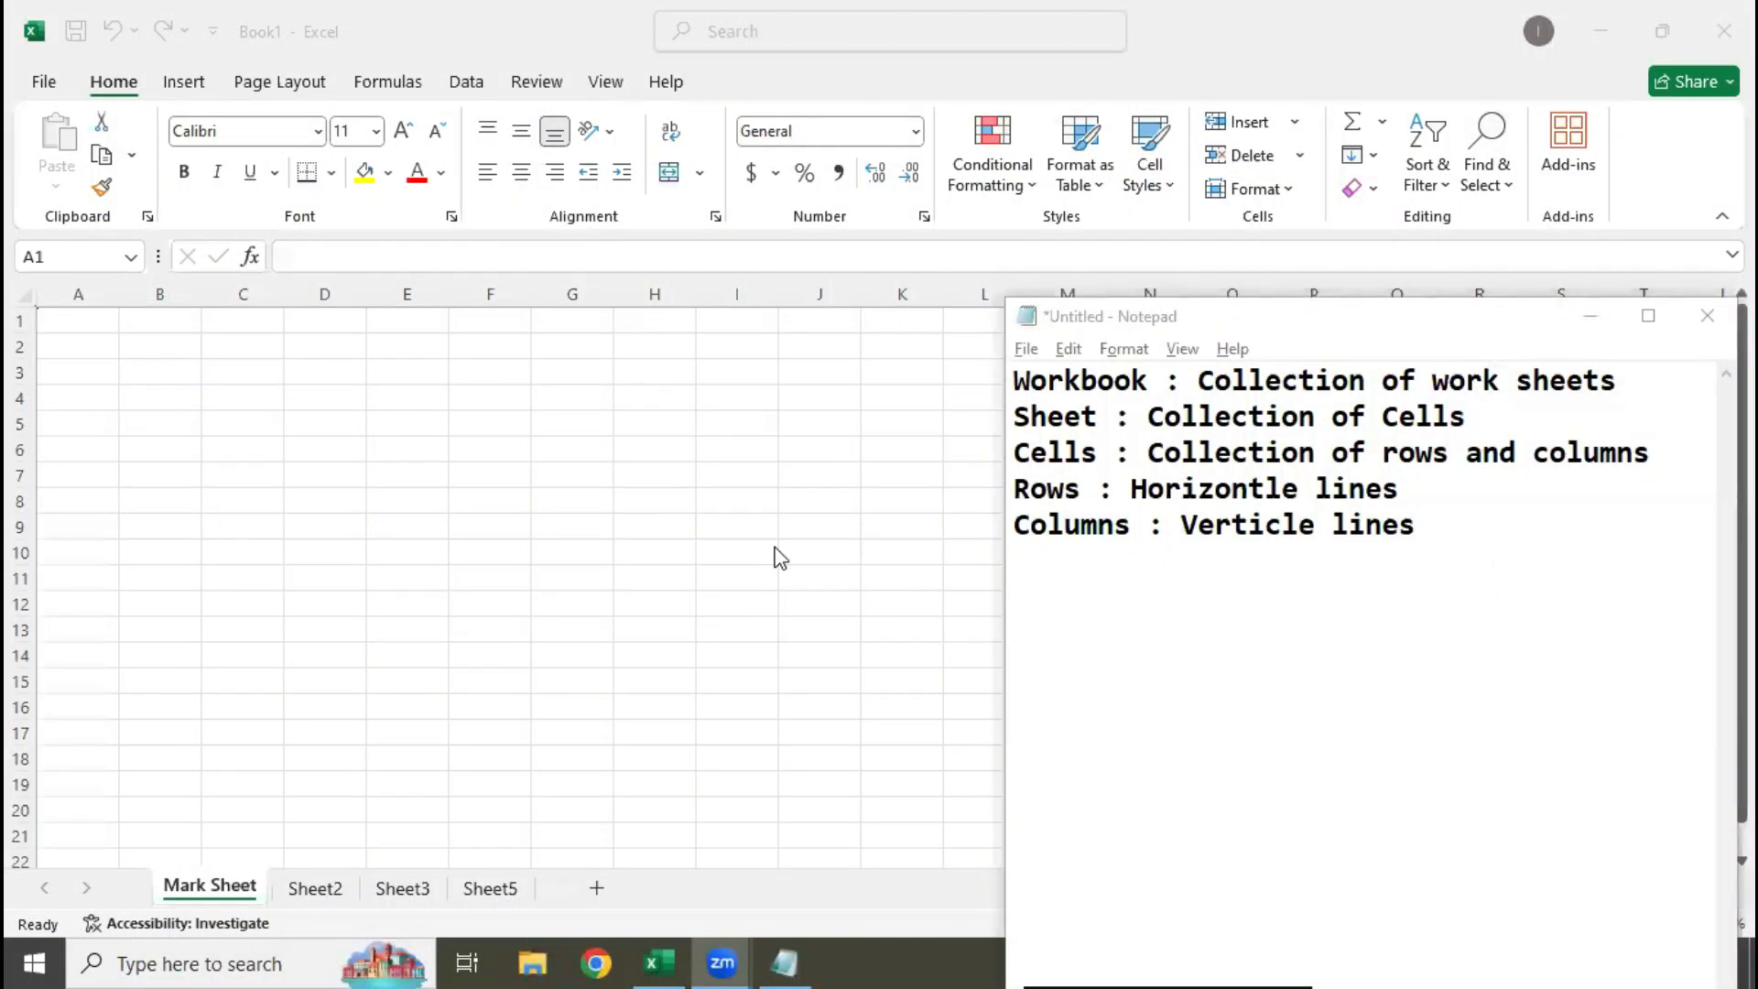
Switch to Excel and select entire rows 1 to 4 of the Mark Sheet one at a time to demonstrate rows
{"action": "left_click", "coordinate": [552, 571]}
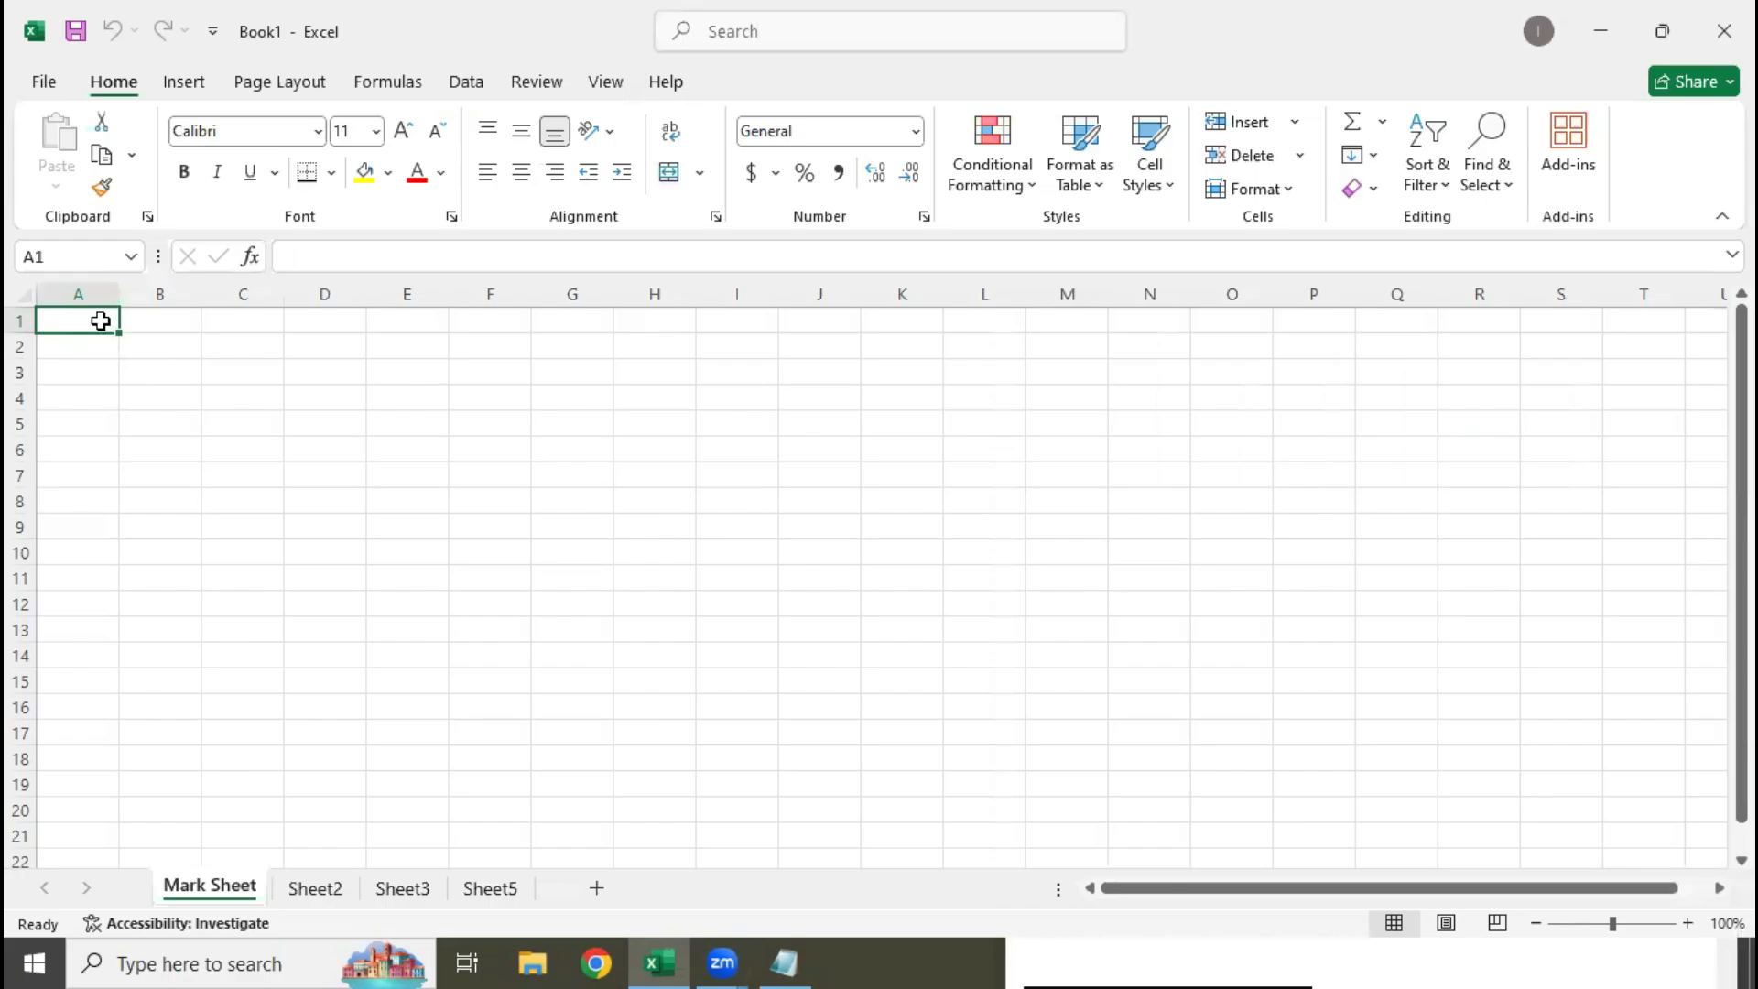
{"action": "left_click", "coordinate": [19, 320]}
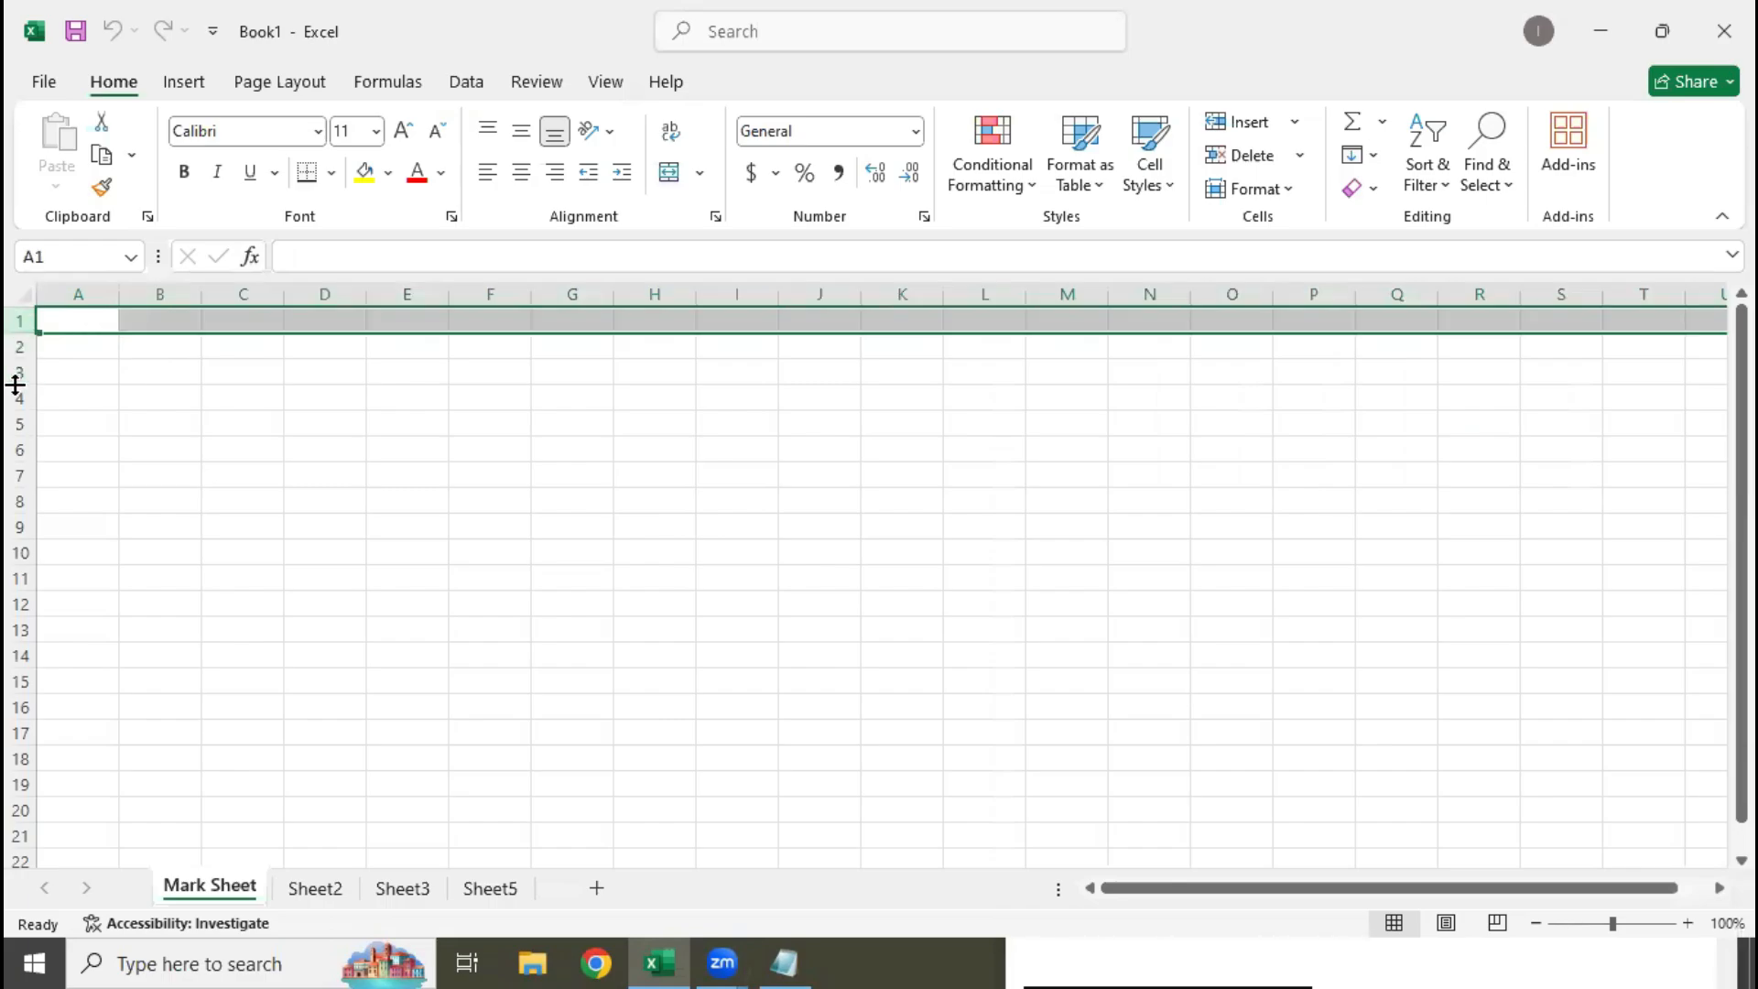
{"action": "left_click", "coordinate": [21, 346]}
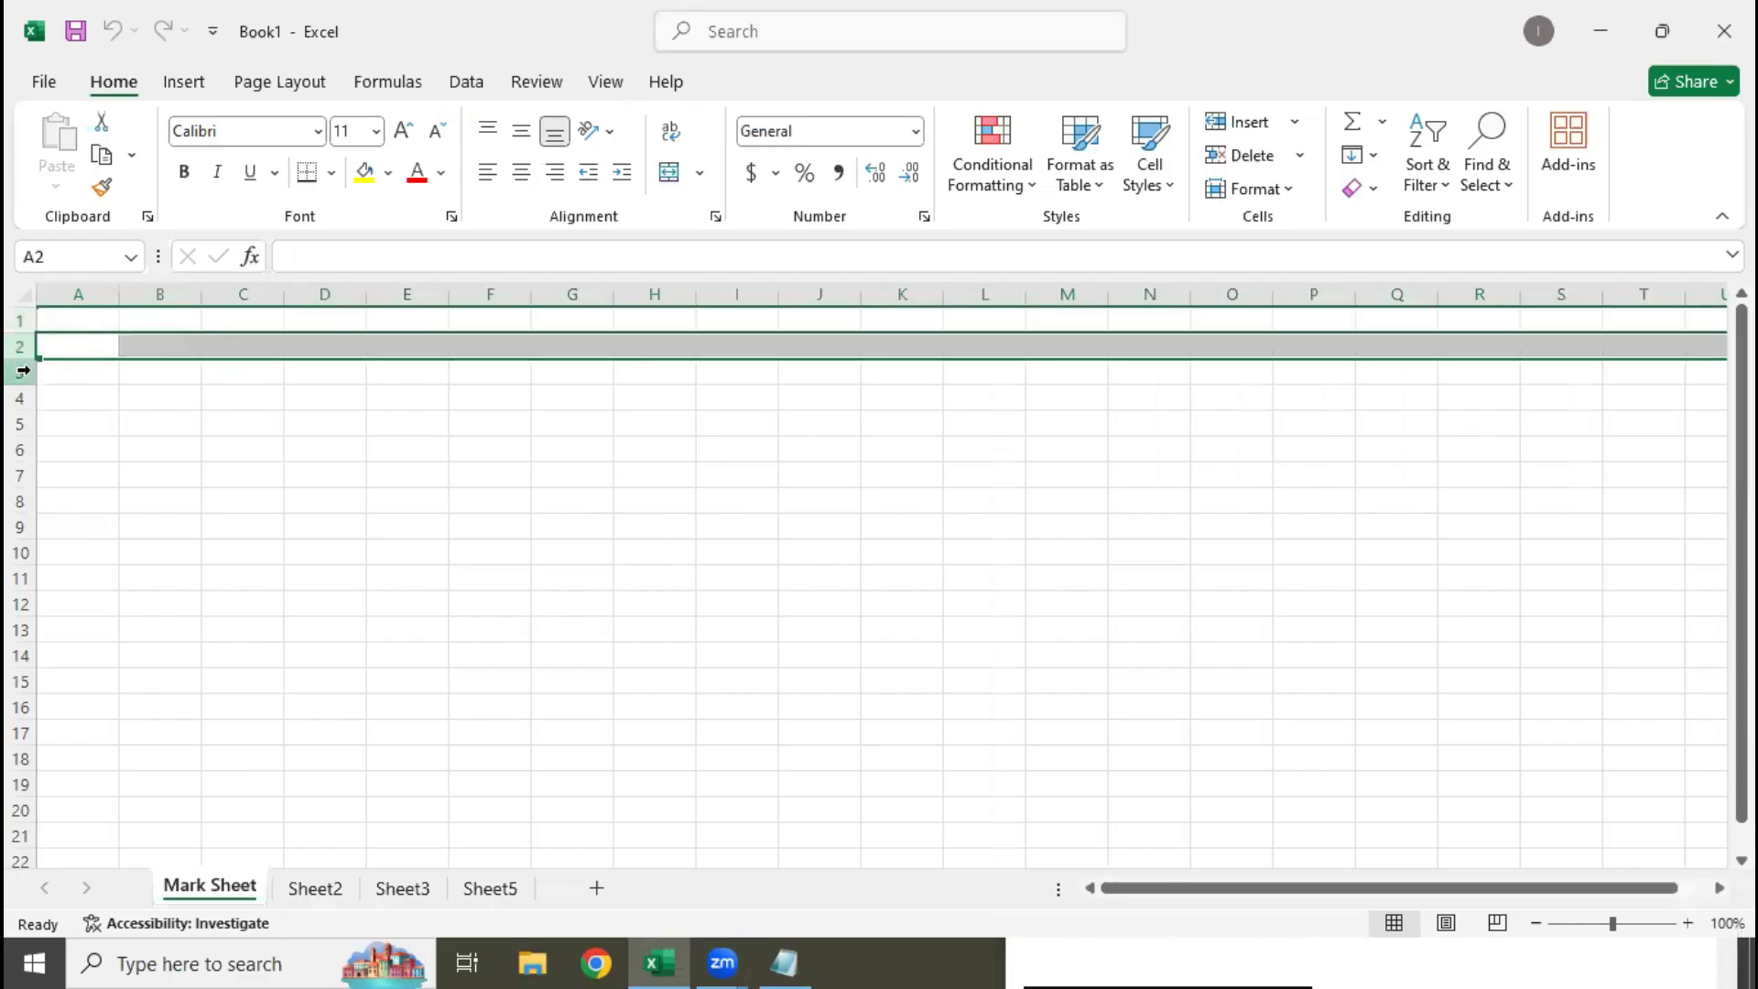
{"action": "left_click", "coordinate": [19, 372]}
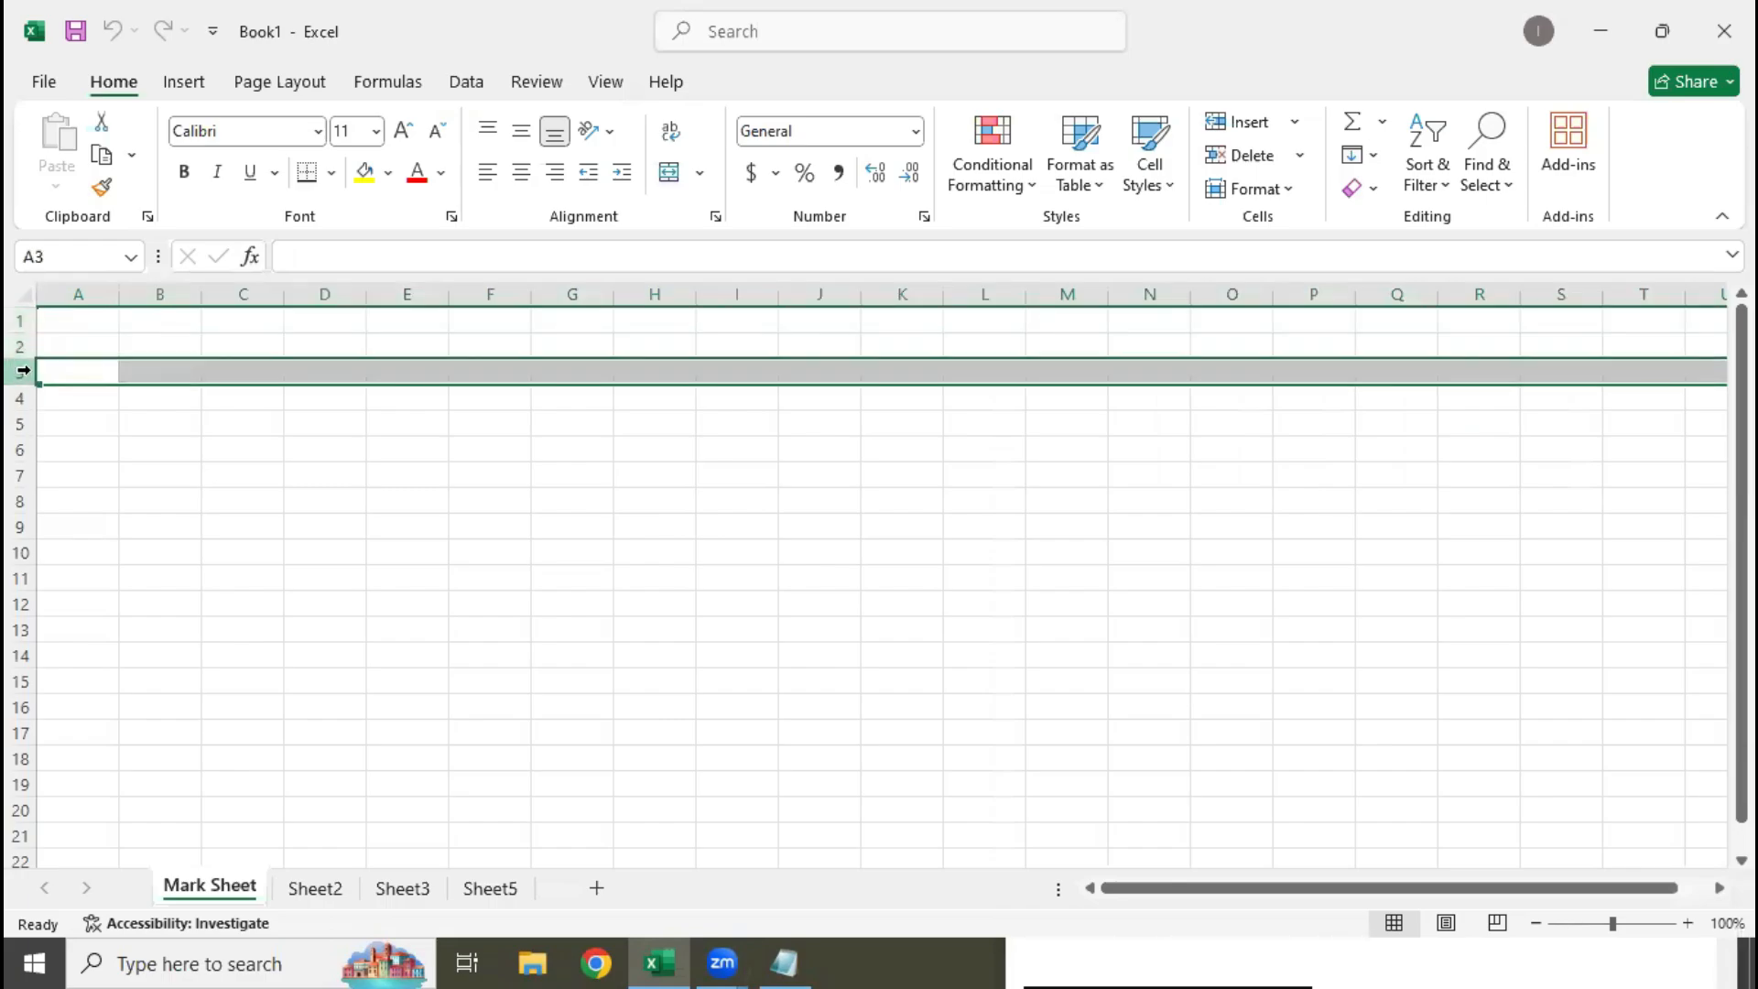
{"action": "left_click", "coordinate": [23, 321]}
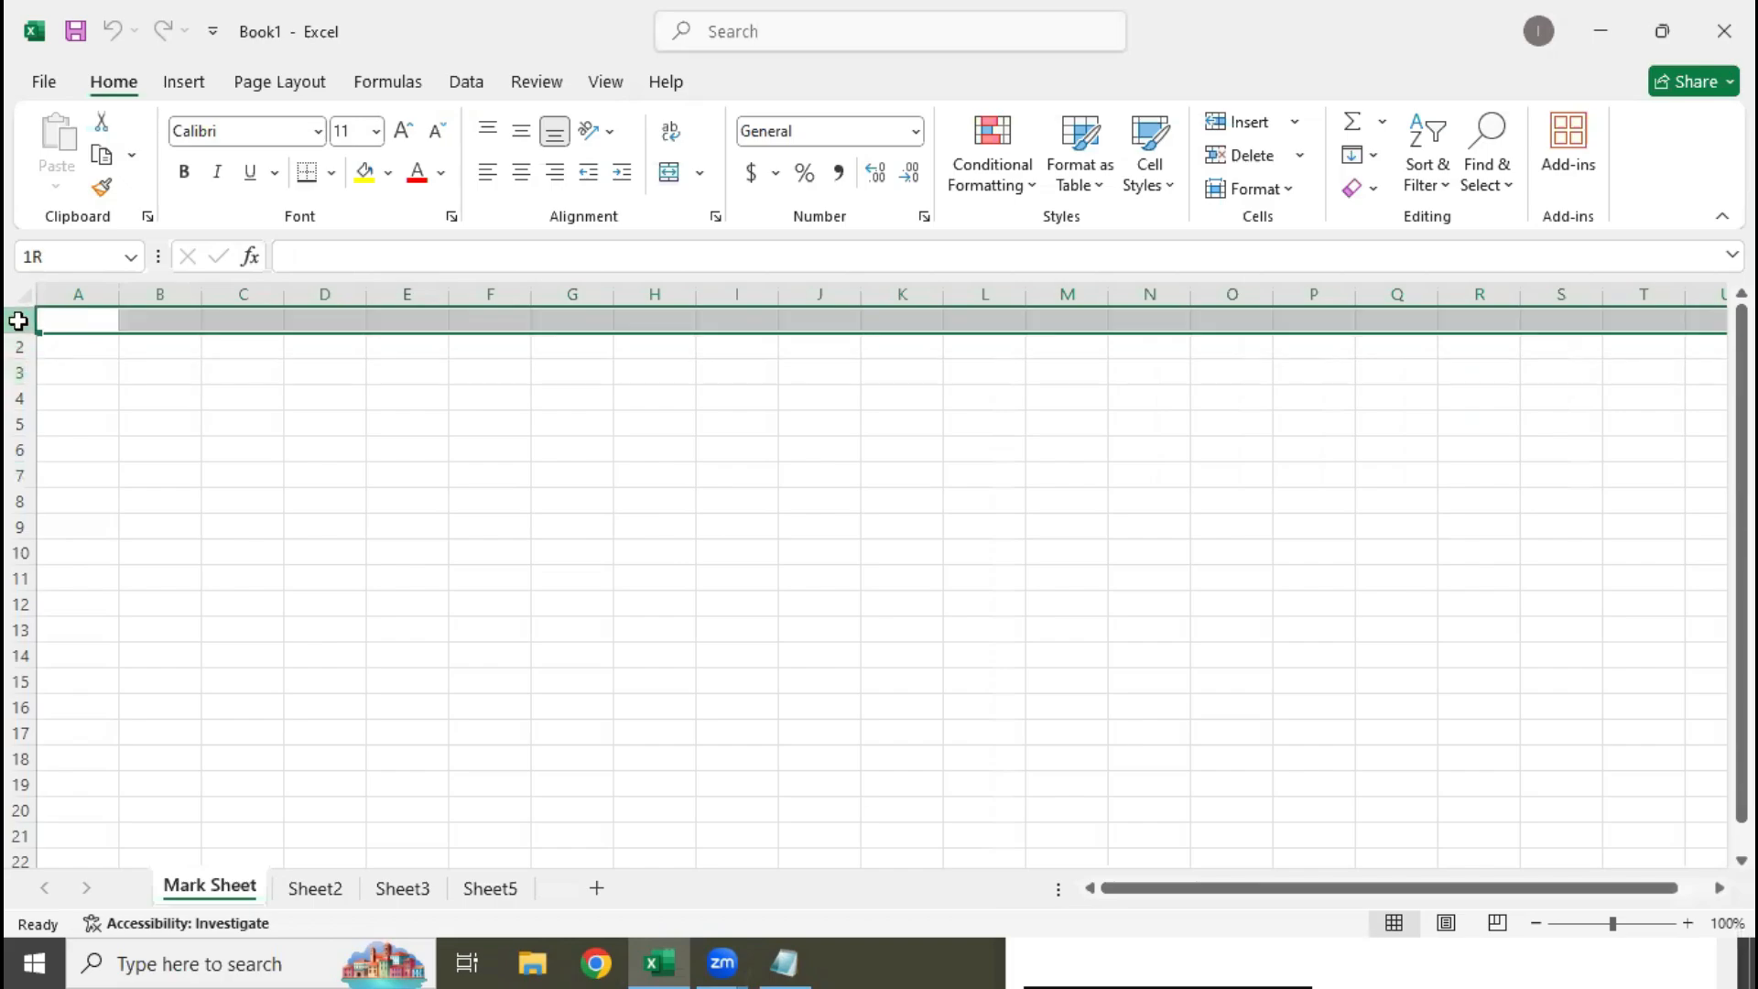
{"action": "left_click", "coordinate": [21, 347]}
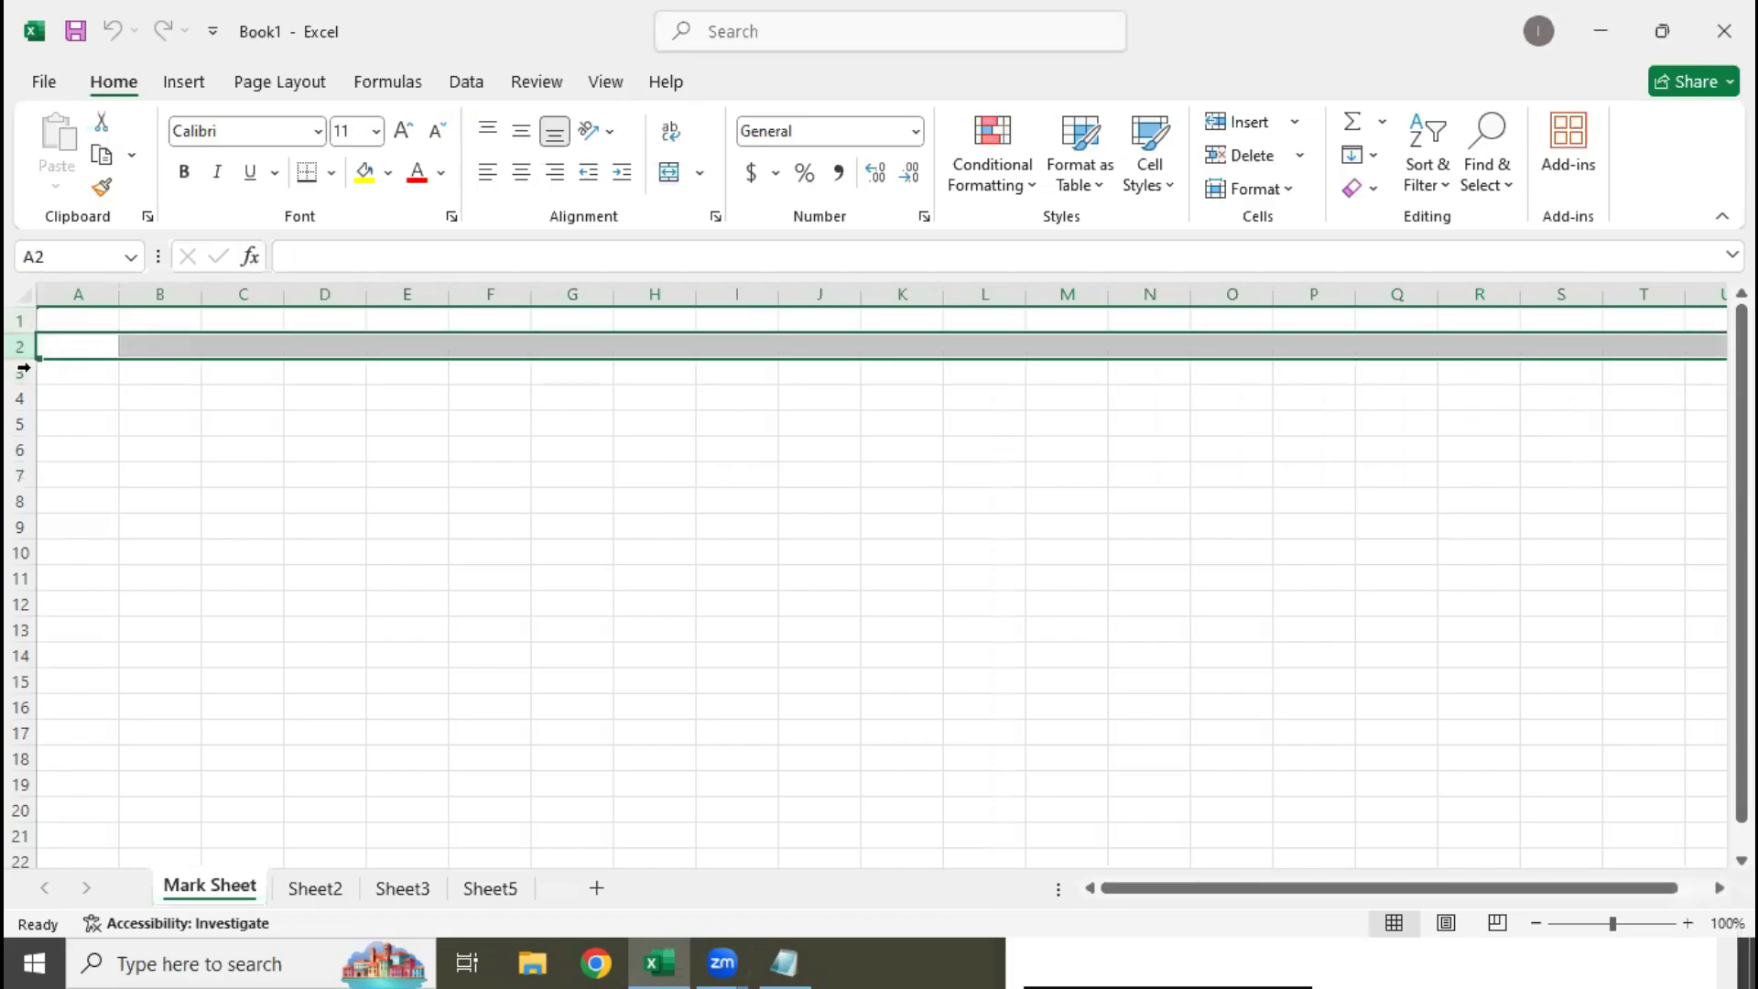
{"action": "left_click", "coordinate": [20, 371]}
{"action": "left_click", "coordinate": [23, 393]}
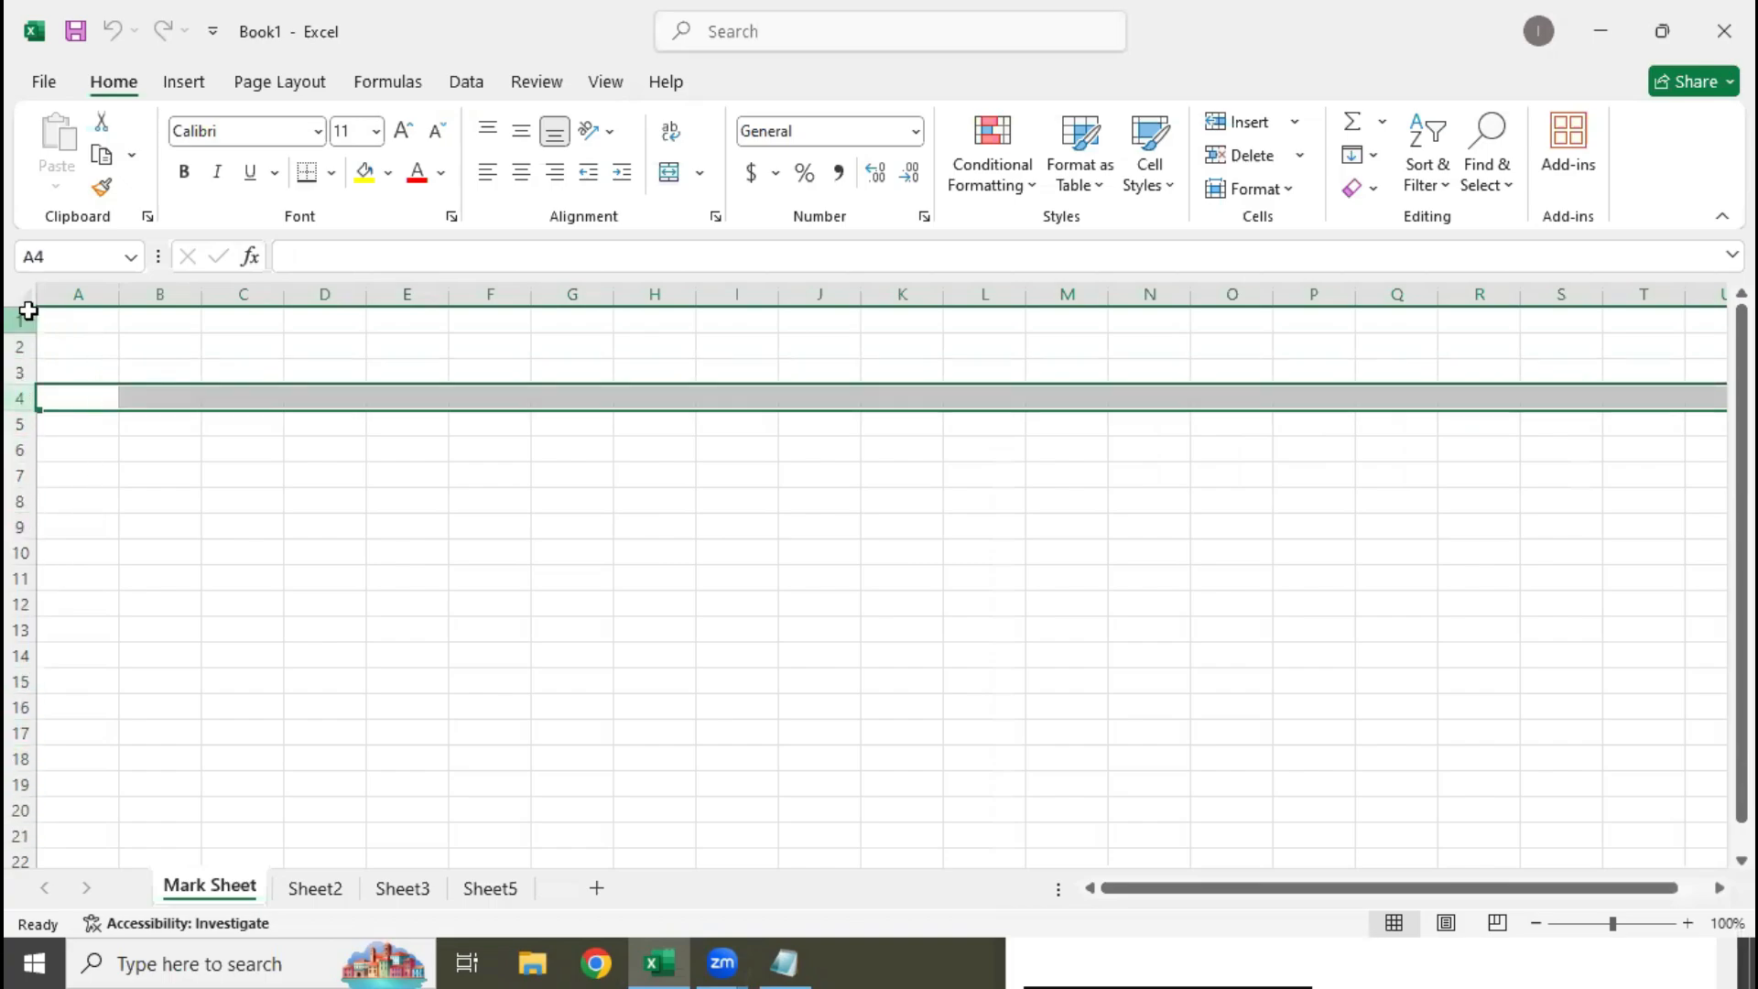
Select rows 1 through 16 together, and clear that selection by selecting cell B18
{"action": "left_click_drag", "start_coordinate": [27, 312], "coordinate": [14, 709]}
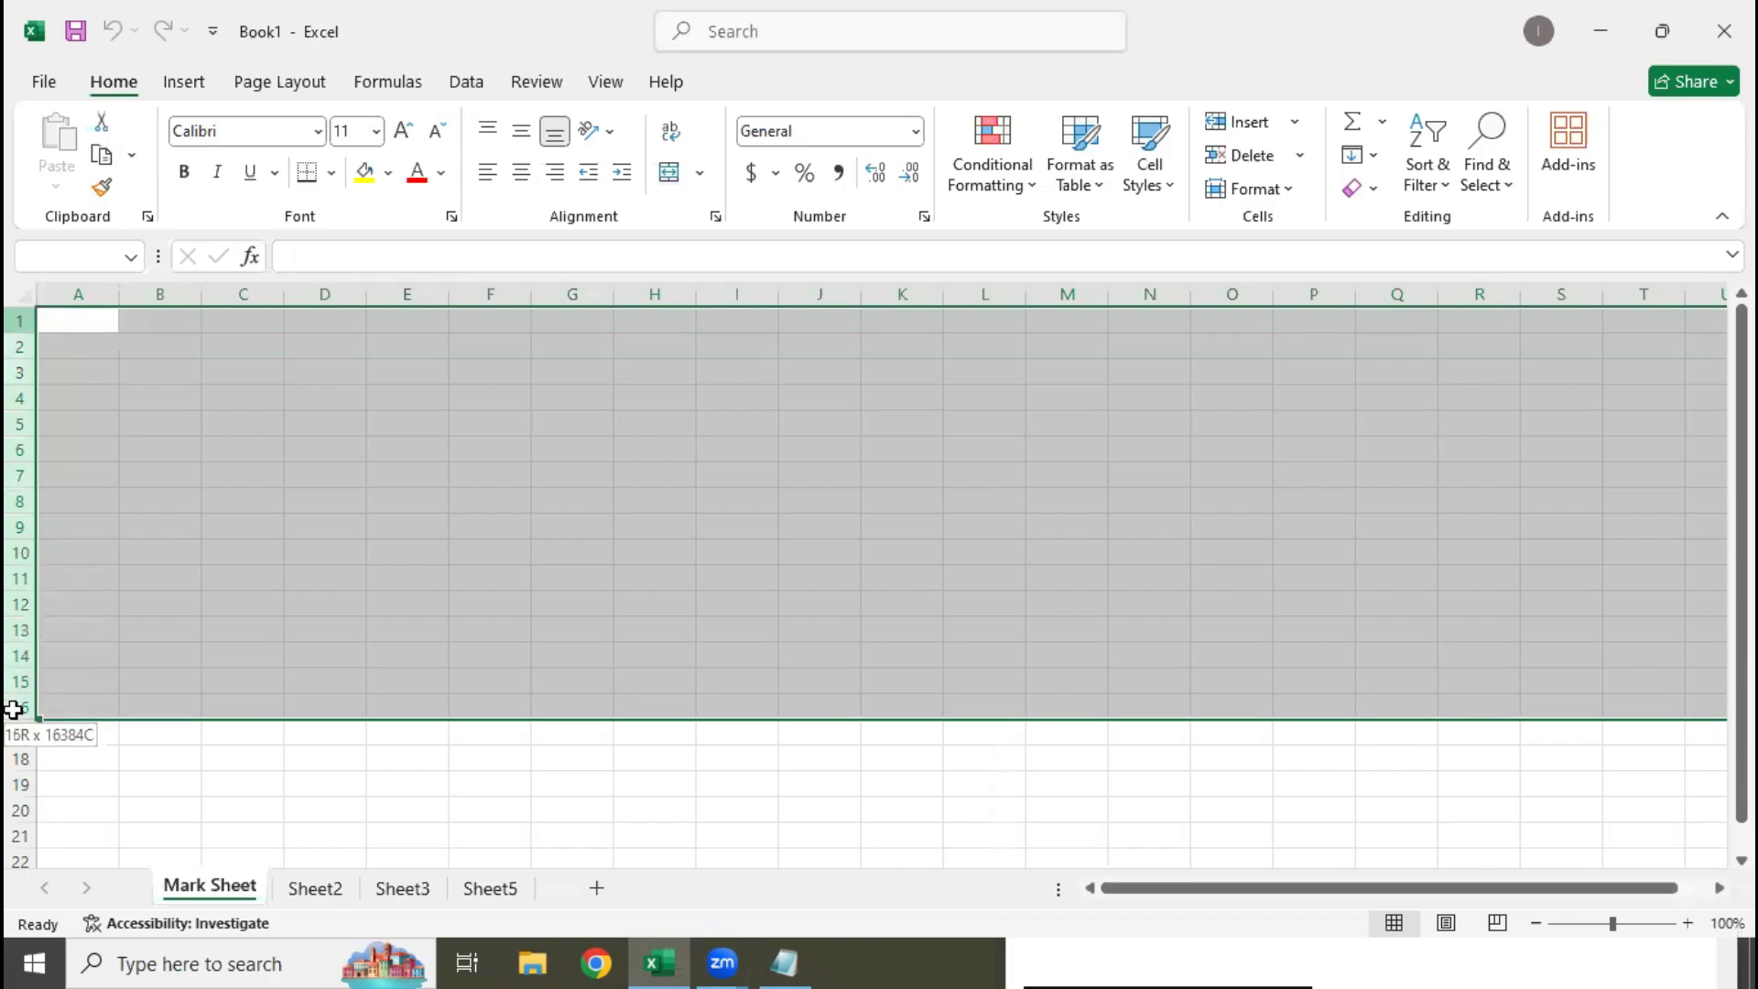
{"action": "left_click_drag", "start_coordinate": [14, 709], "coordinate": [23, 710]}
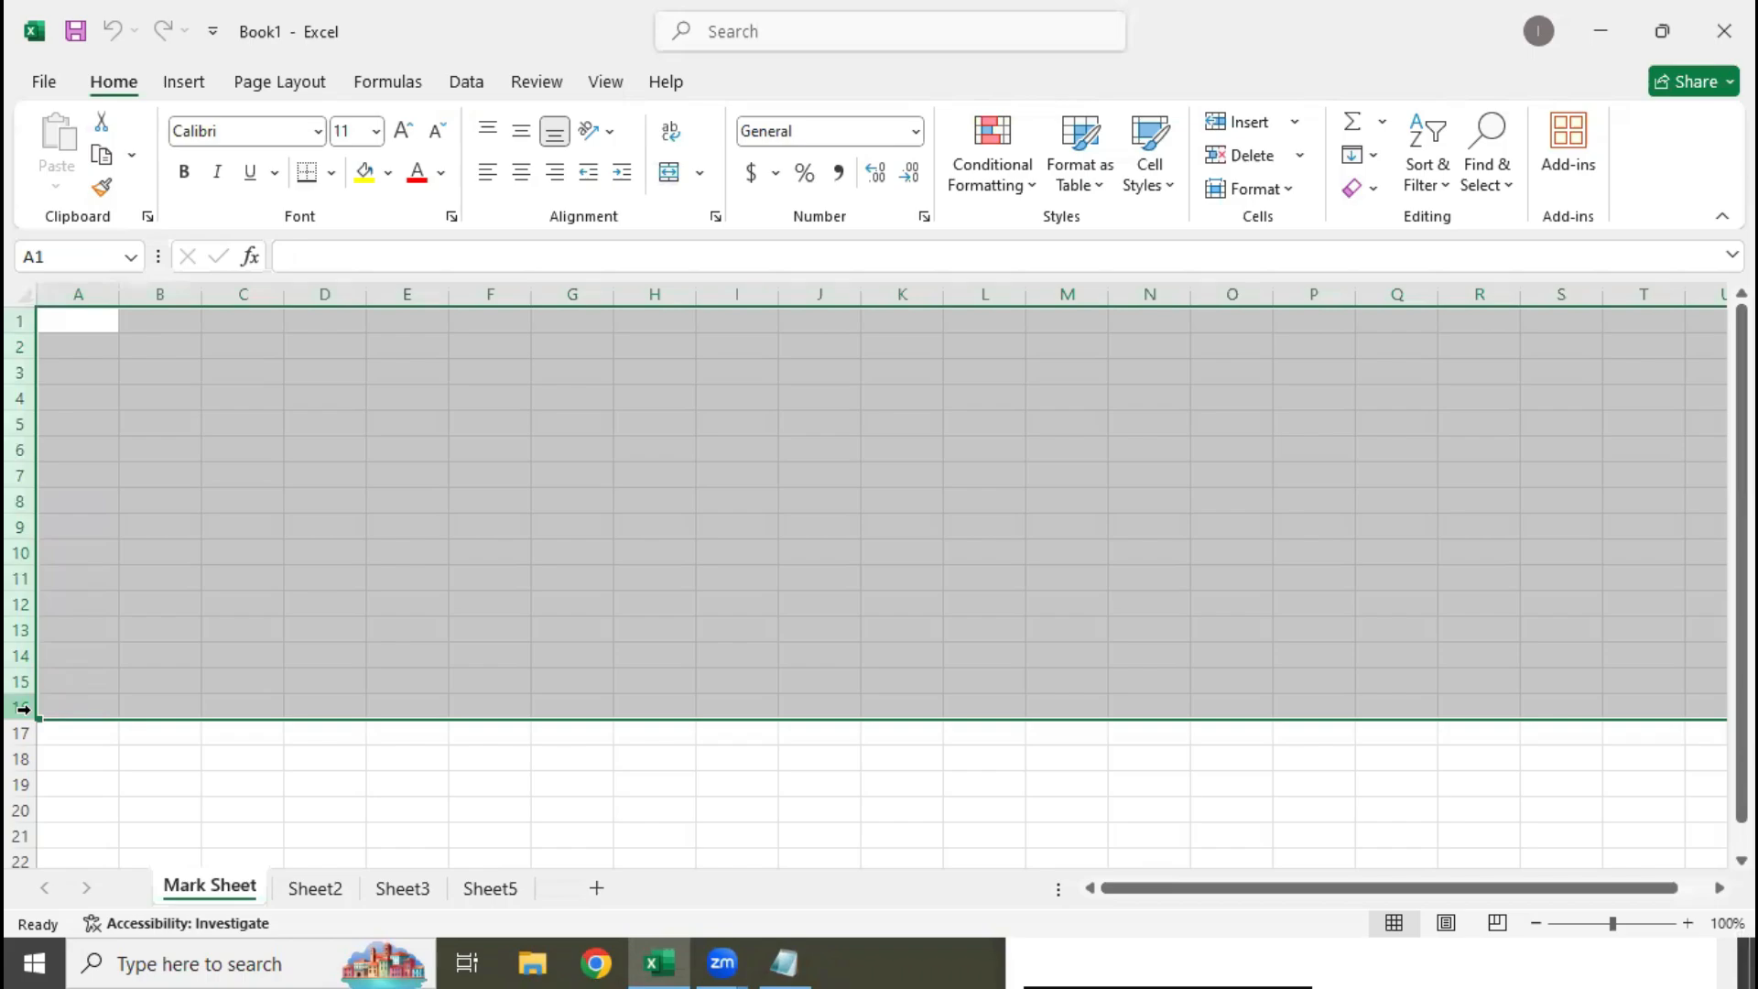
{"action": "left_click", "coordinate": [122, 760]}
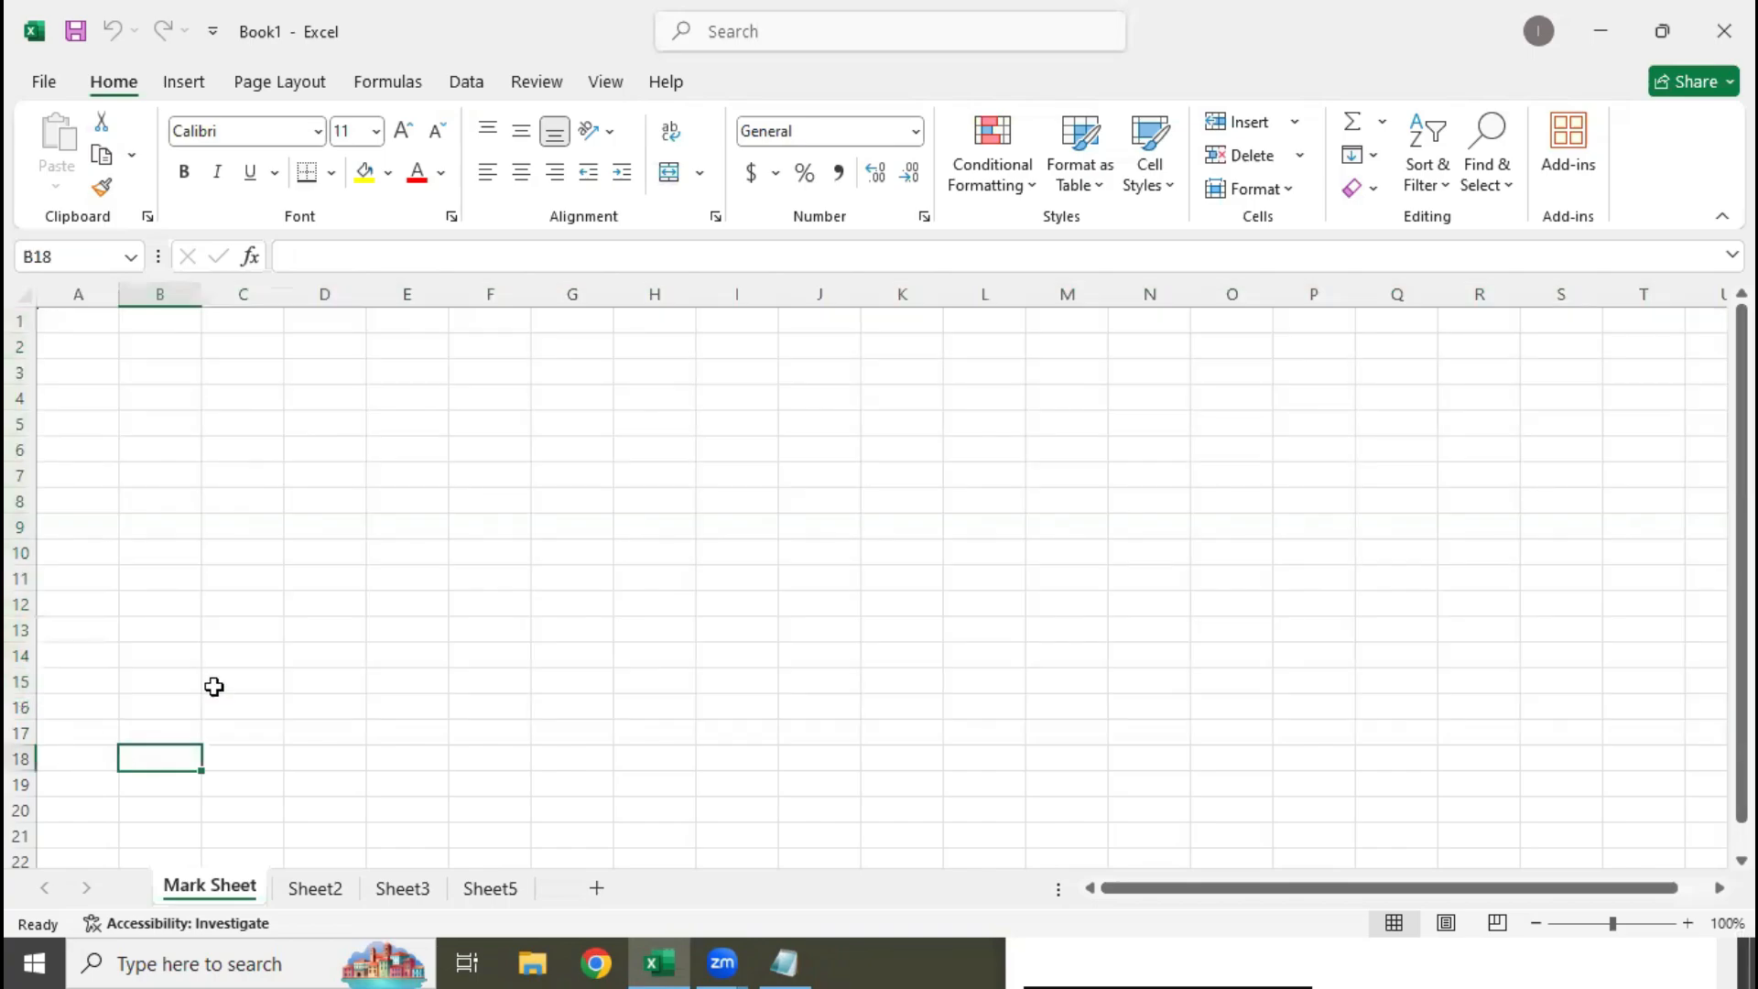
Select entire columns A to G one at a time to demonstrate columns, and finish by selecting cell A1
{"action": "left_click", "coordinate": [88, 293]}
{"action": "left_click", "coordinate": [181, 293]}
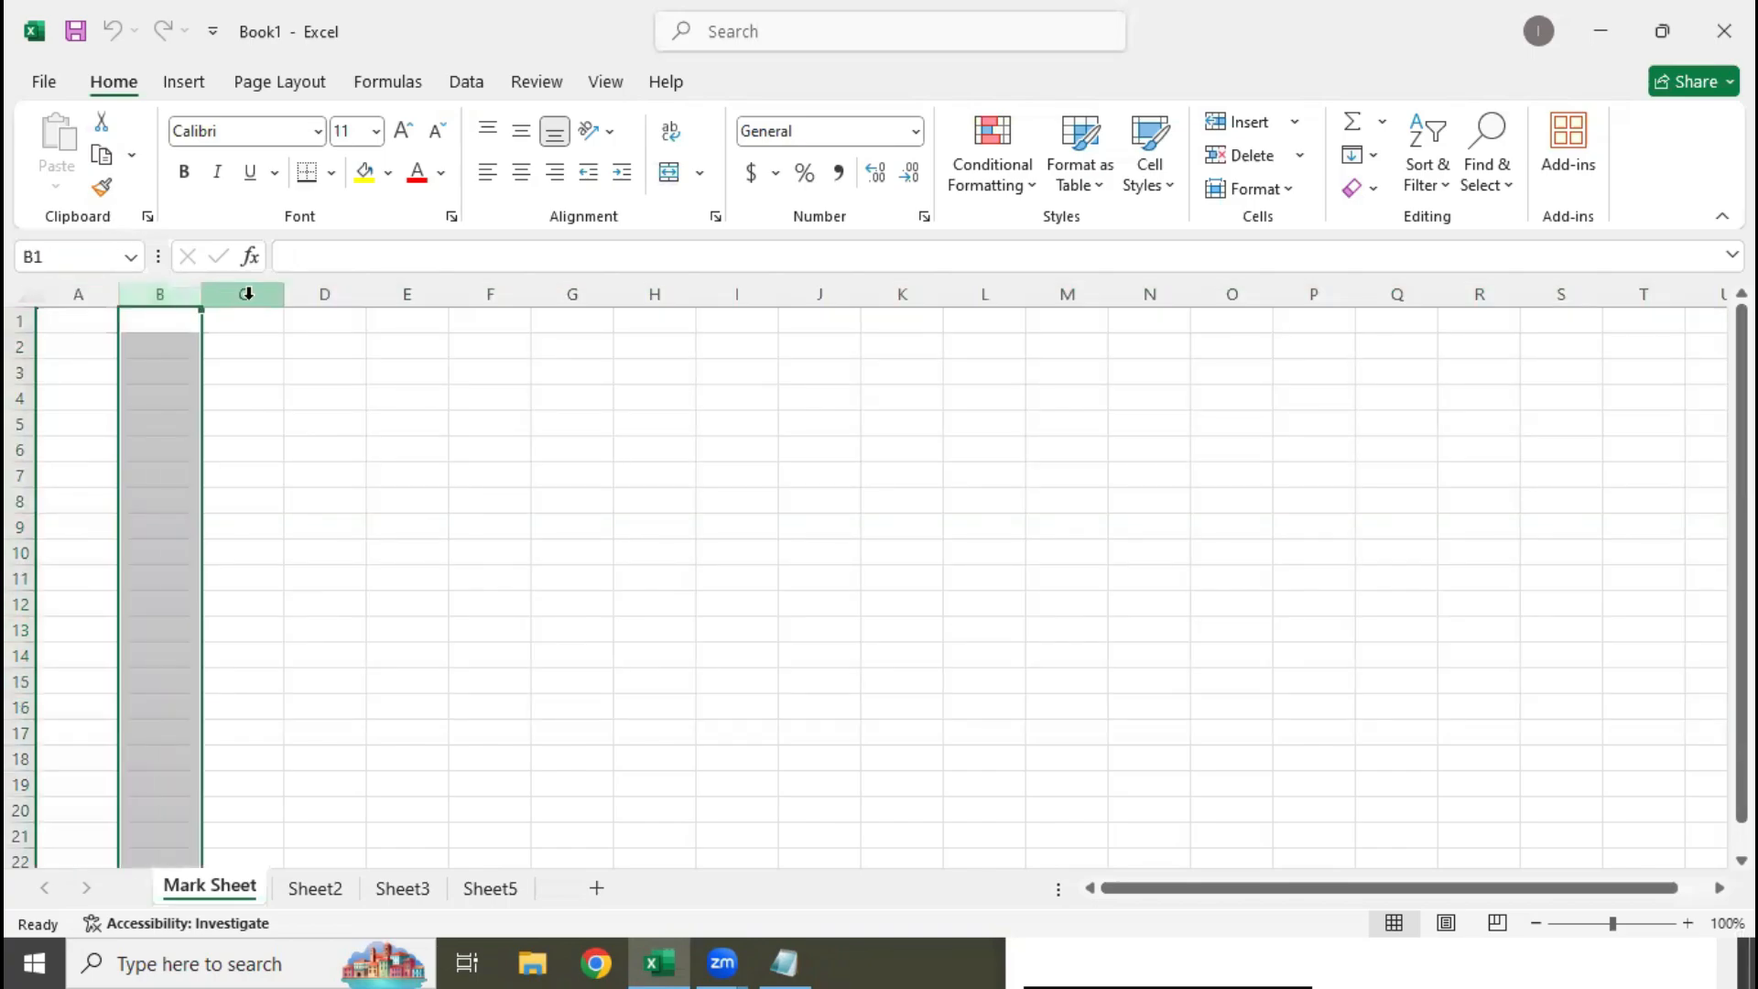
{"action": "left_click", "coordinate": [249, 293]}
{"action": "left_click", "coordinate": [306, 292]}
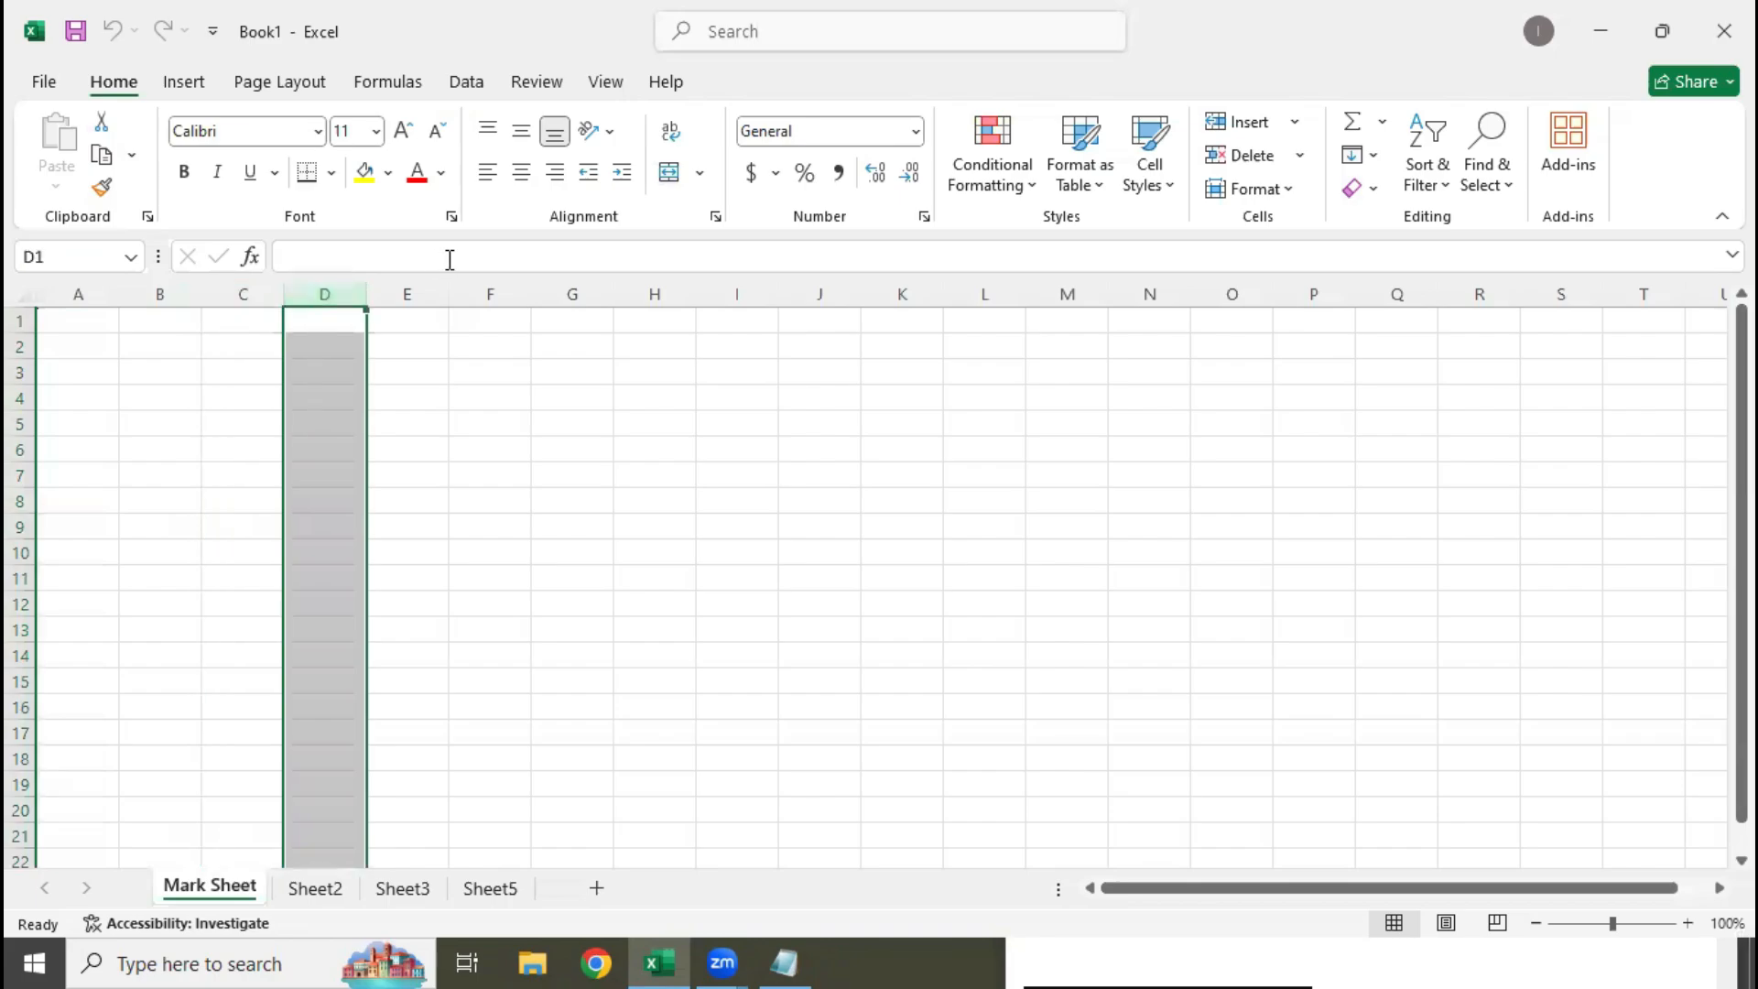
{"action": "left_click", "coordinate": [424, 279]}
{"action": "left_click", "coordinate": [462, 280]}
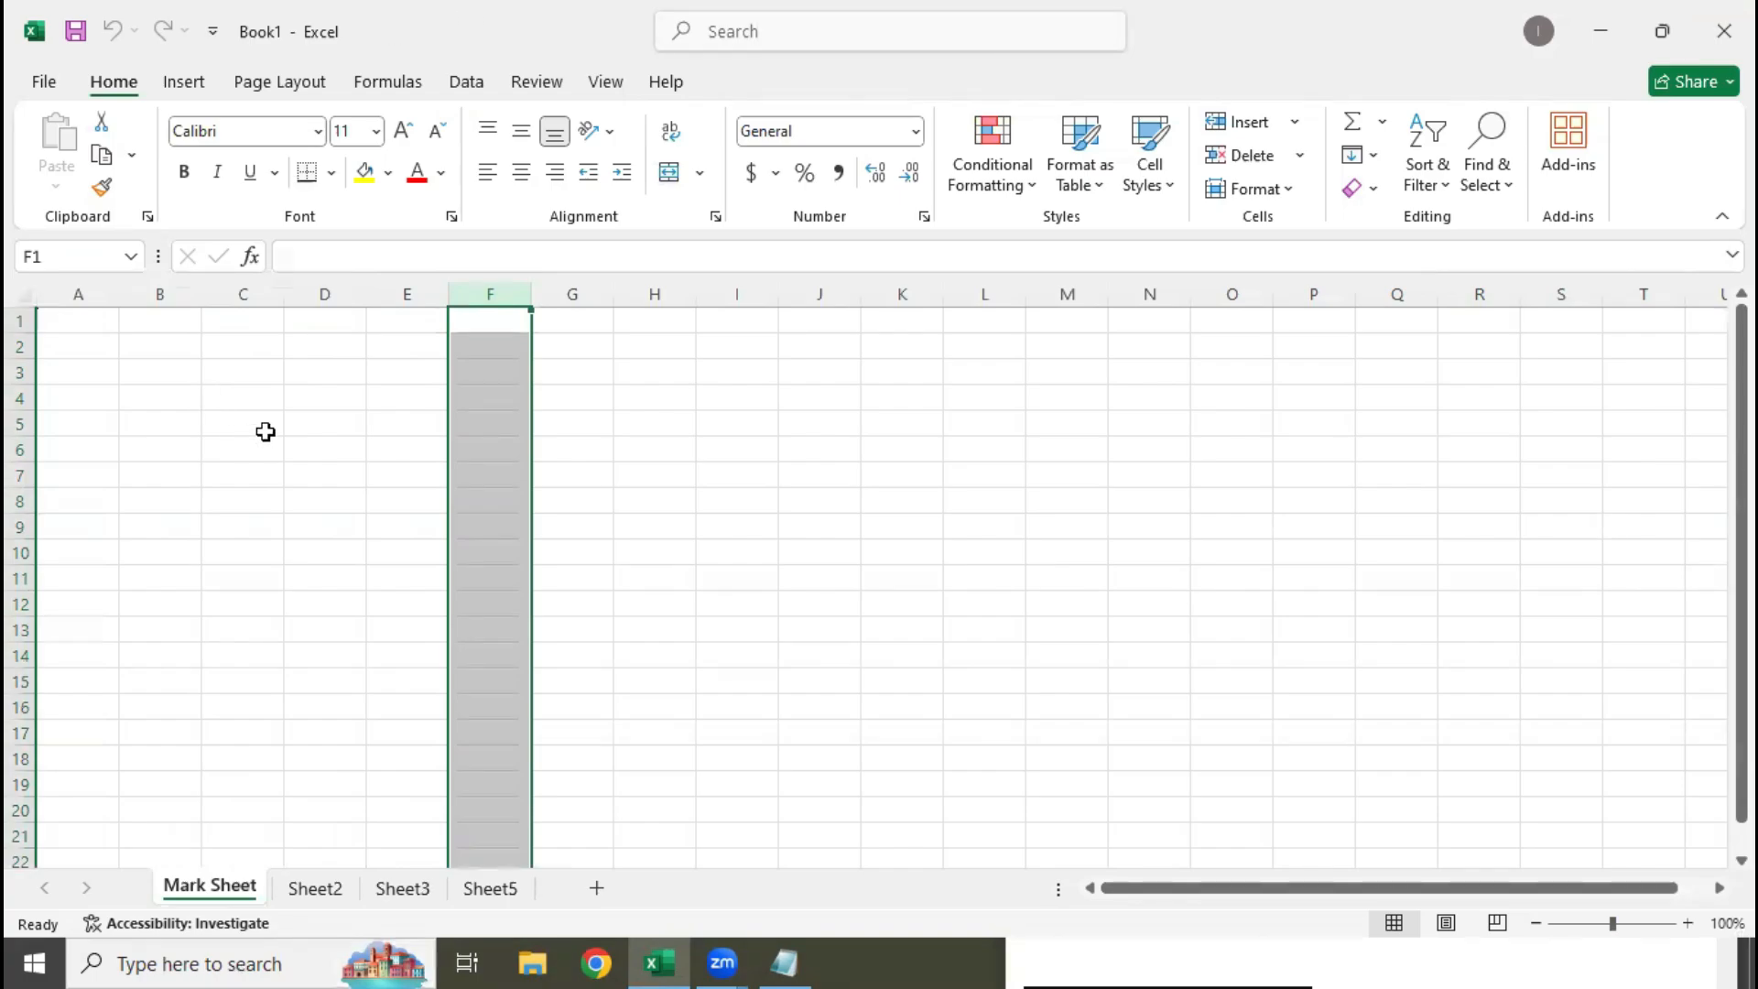
{"action": "left_click_drag", "start_coordinate": [1438, 887], "coordinate": [1598, 899]}
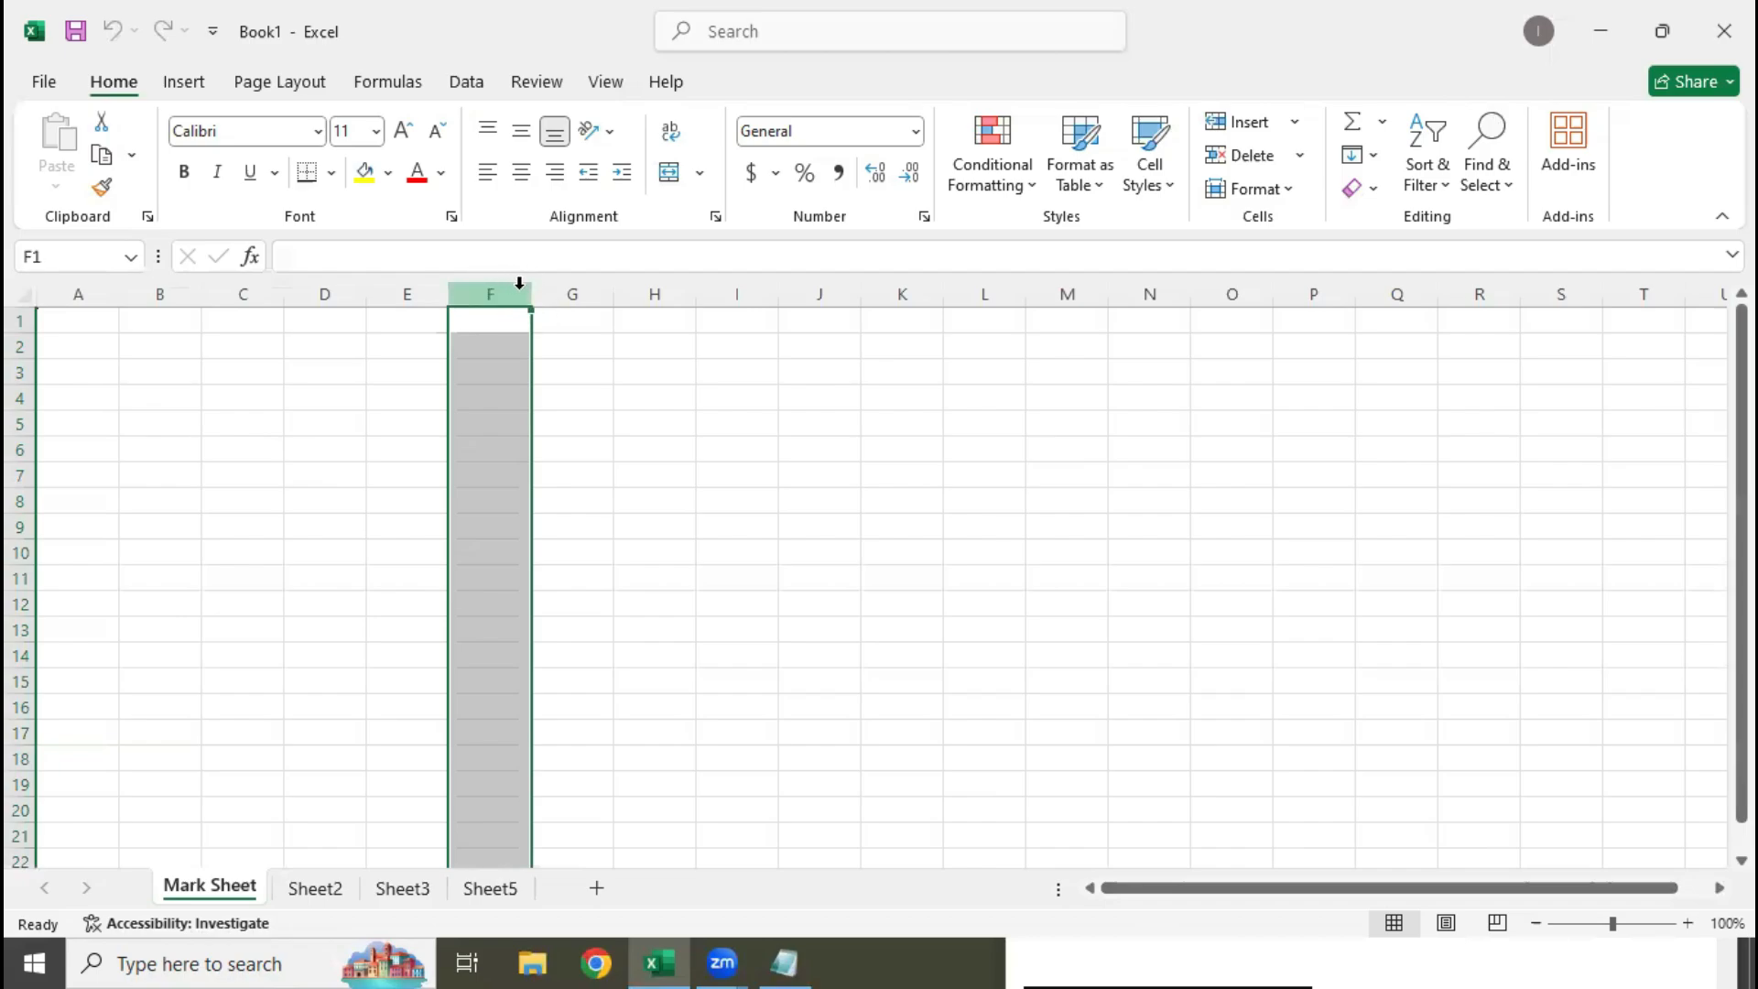
{"action": "left_click", "coordinate": [574, 294]}
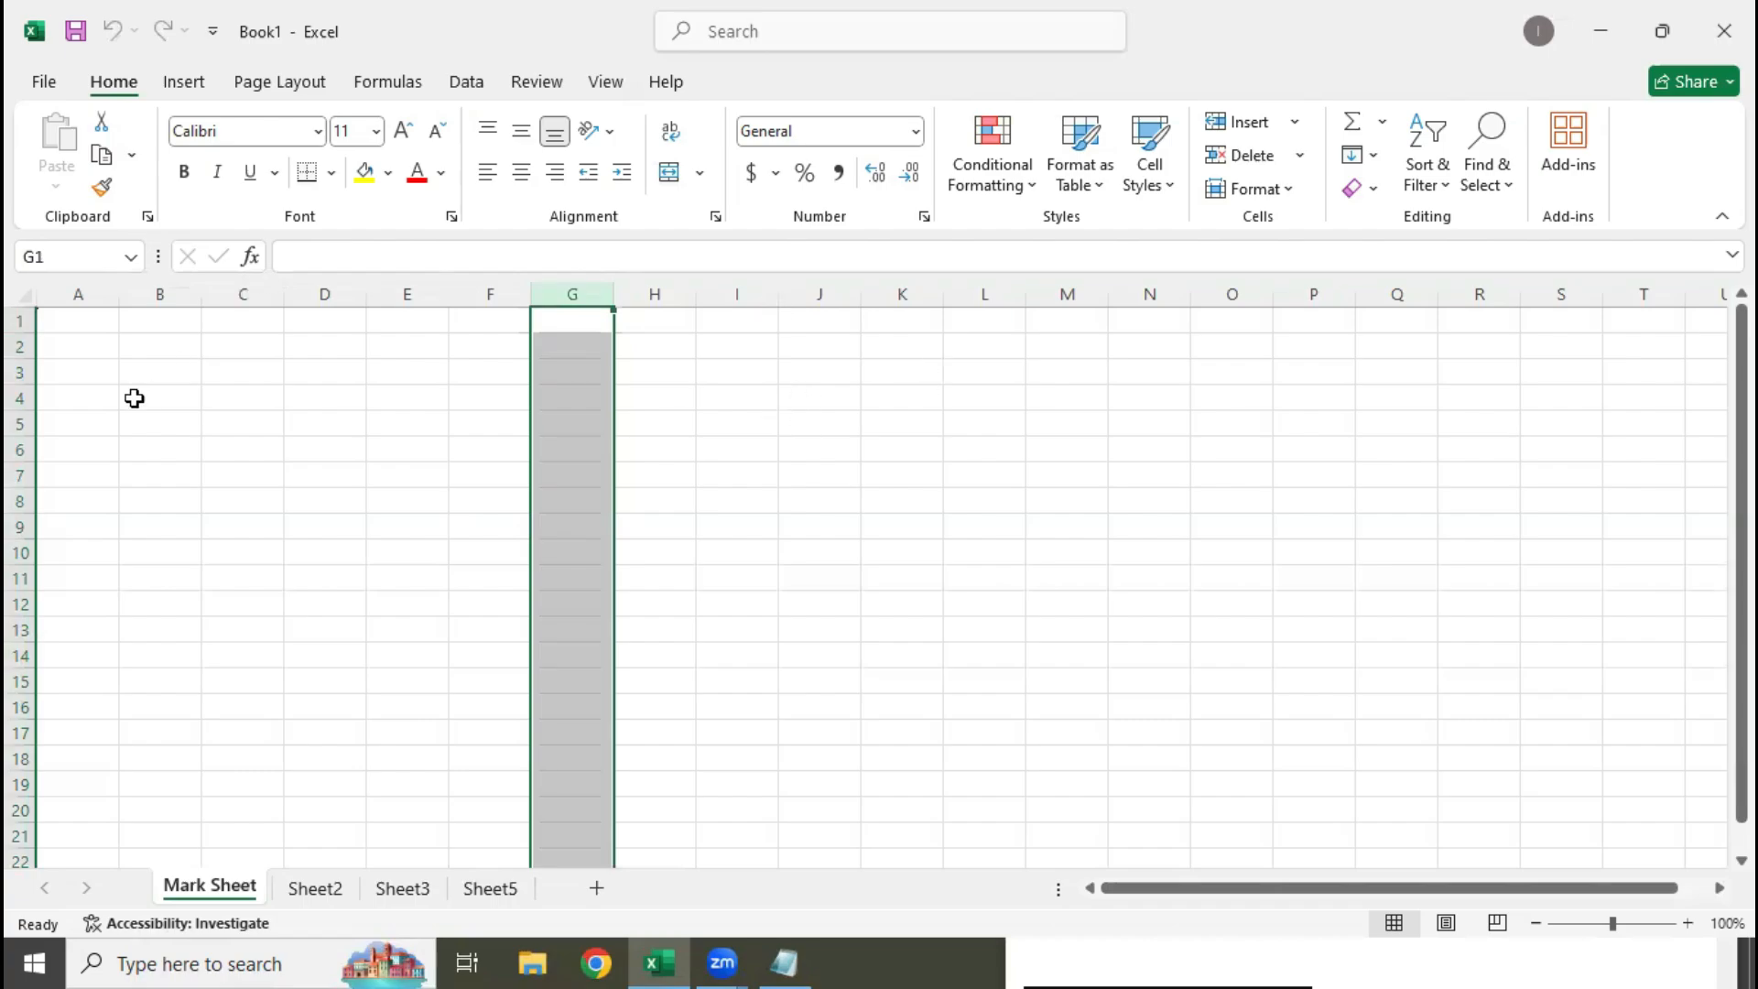
{"action": "left_click", "coordinate": [79, 320]}
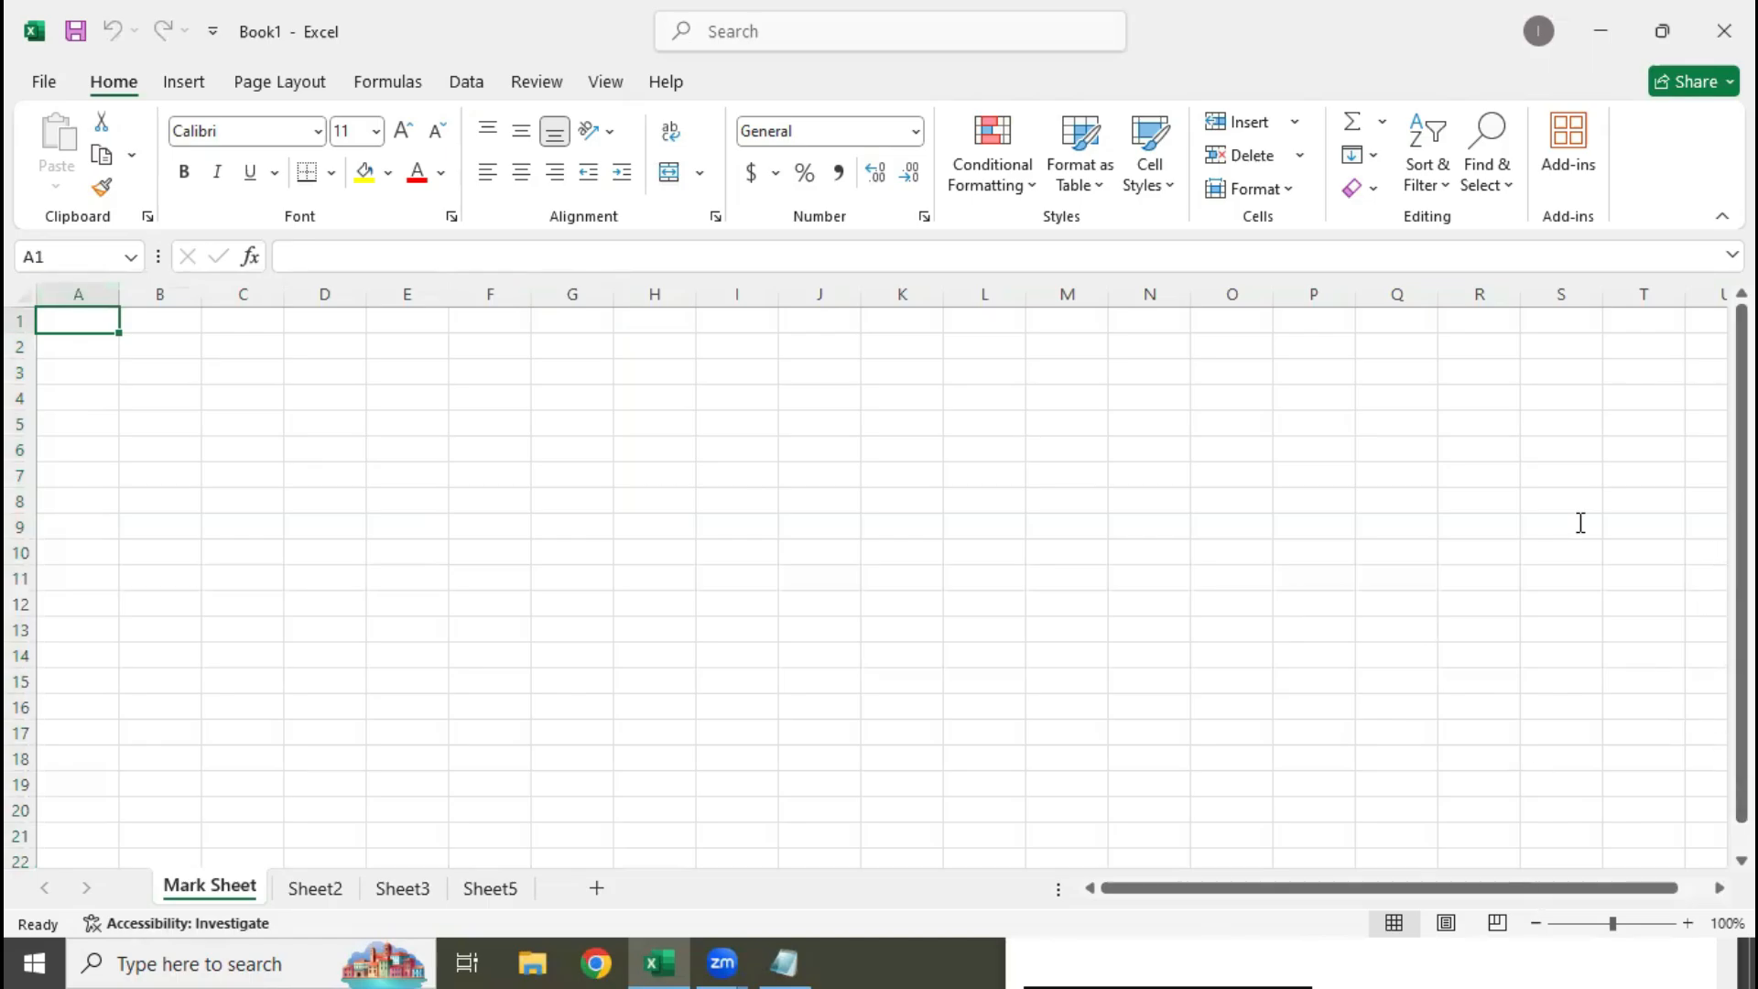
Switch to Notepad and add the line "Cell Address : When we combine row with column" below the Columns definition
{"action": "key", "text": "alt+Tab"}
{"action": "type", "text": "C"}
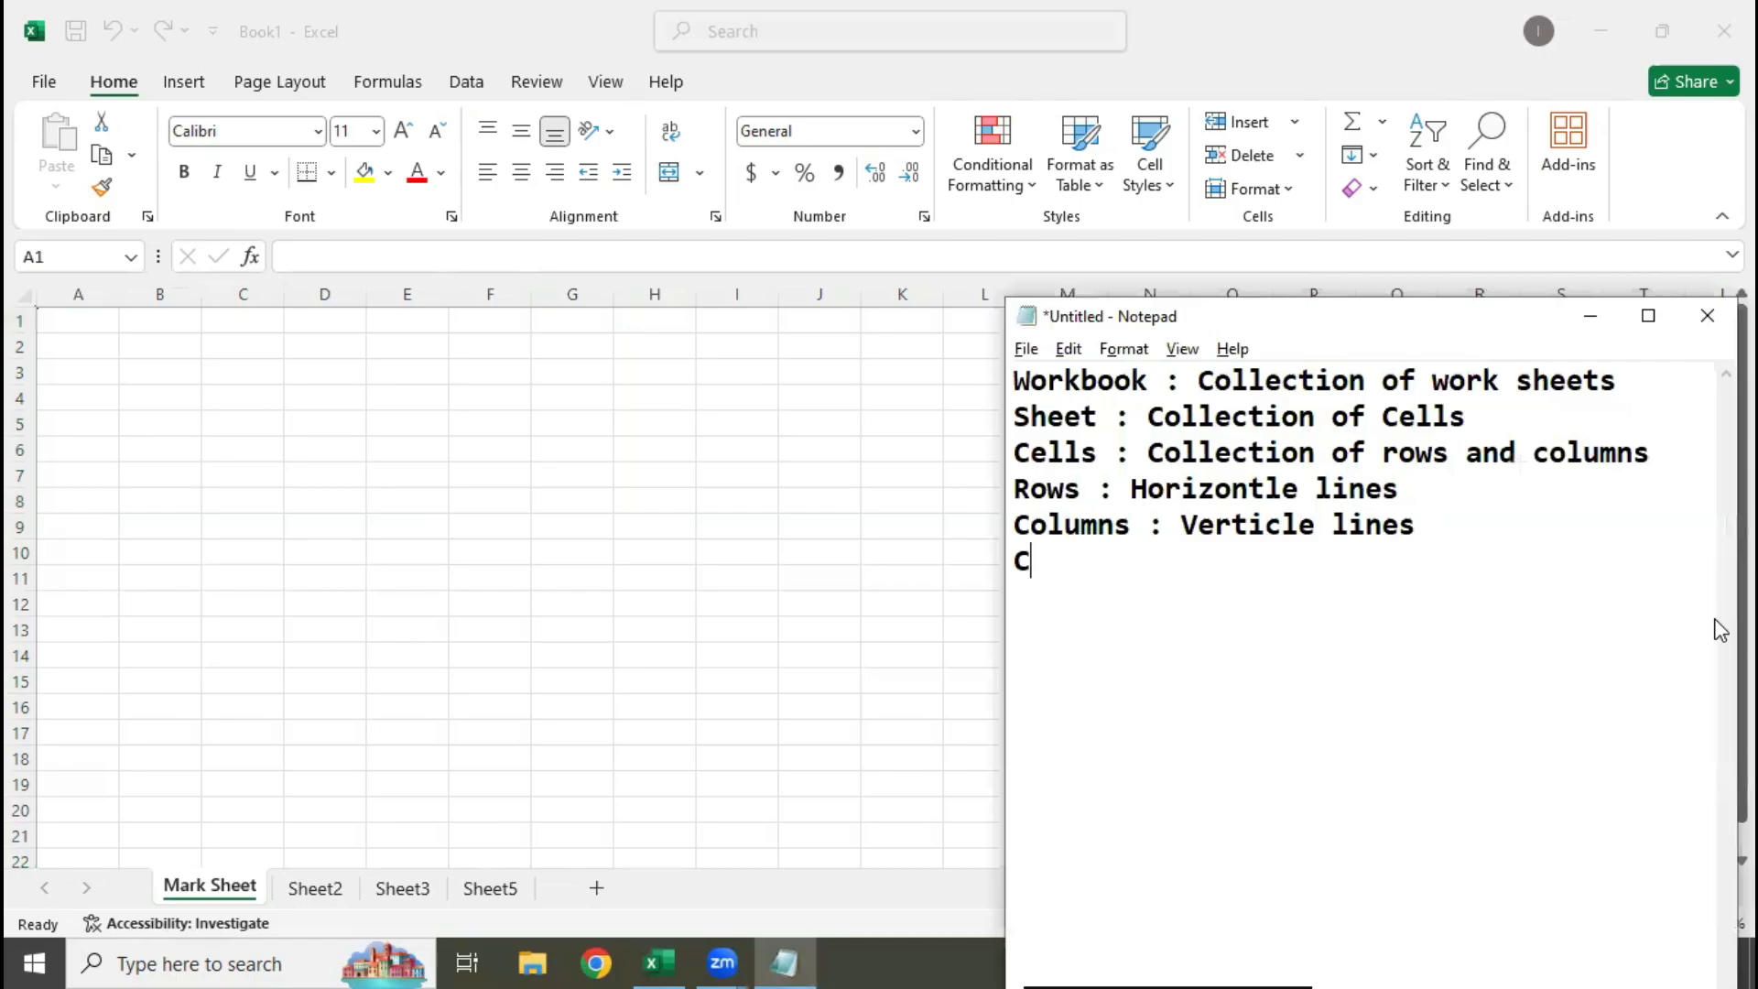
{"action": "type", "text": "ell Add"}
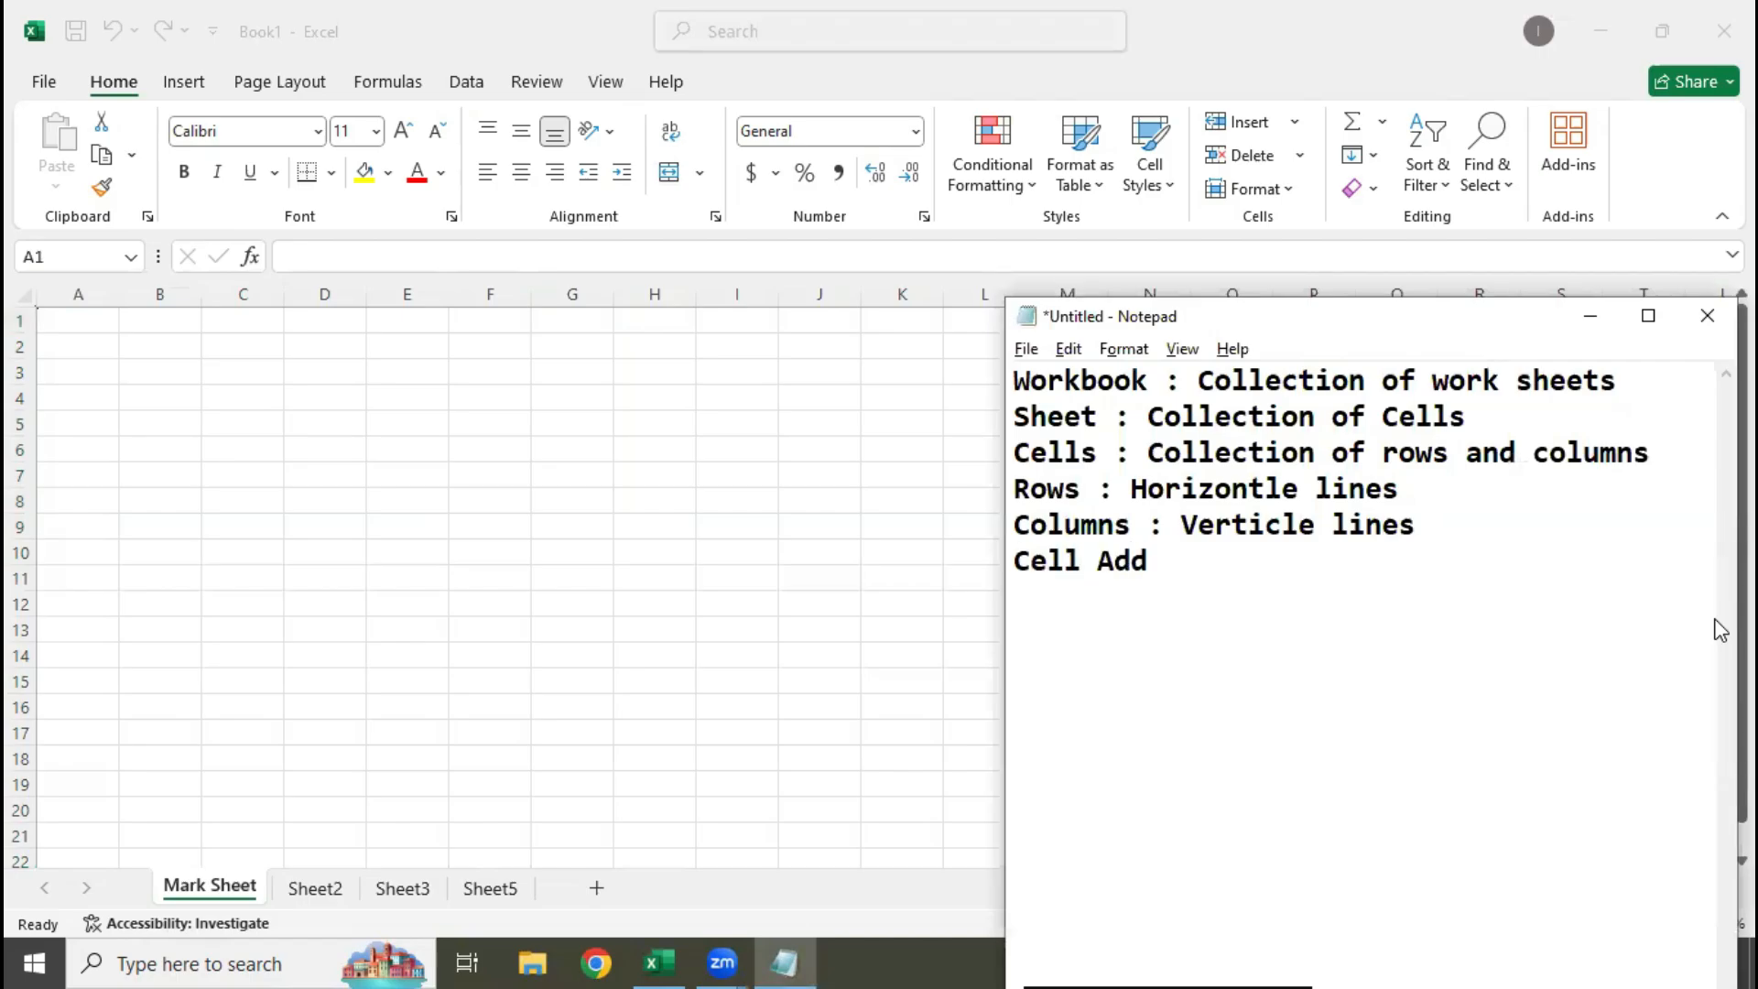
{"action": "type", "text": "ress : When we c"}
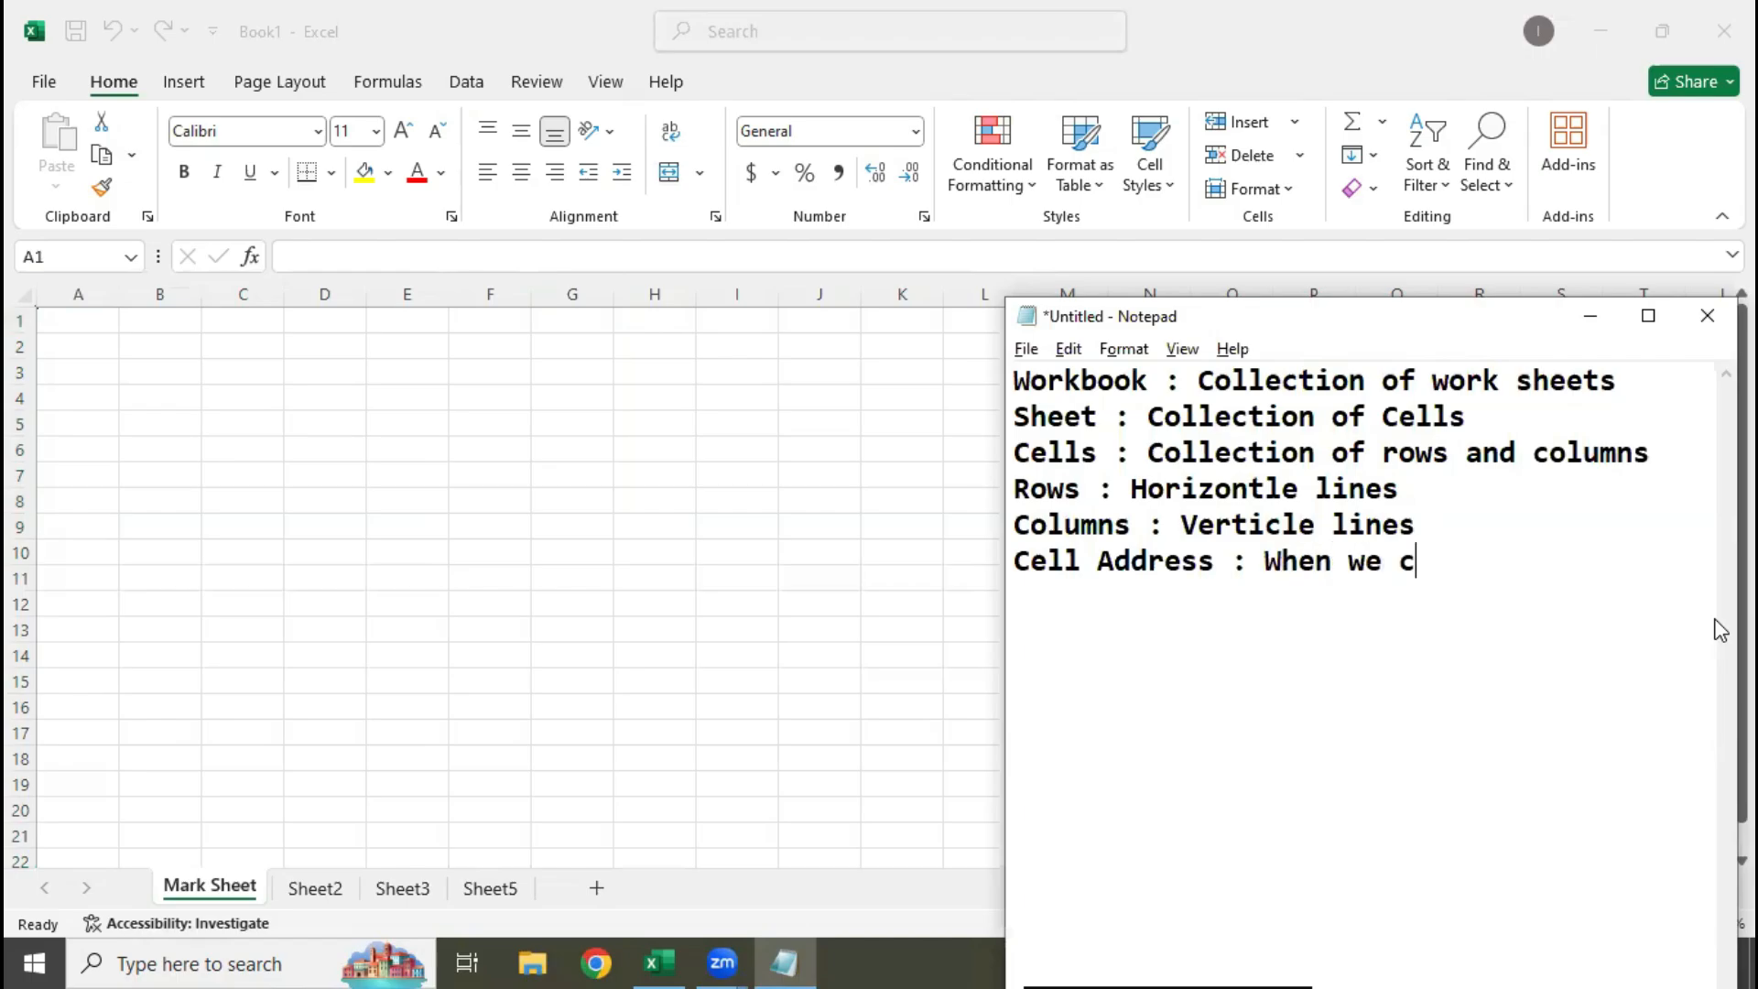
{"action": "type", "text": "ombine r"}
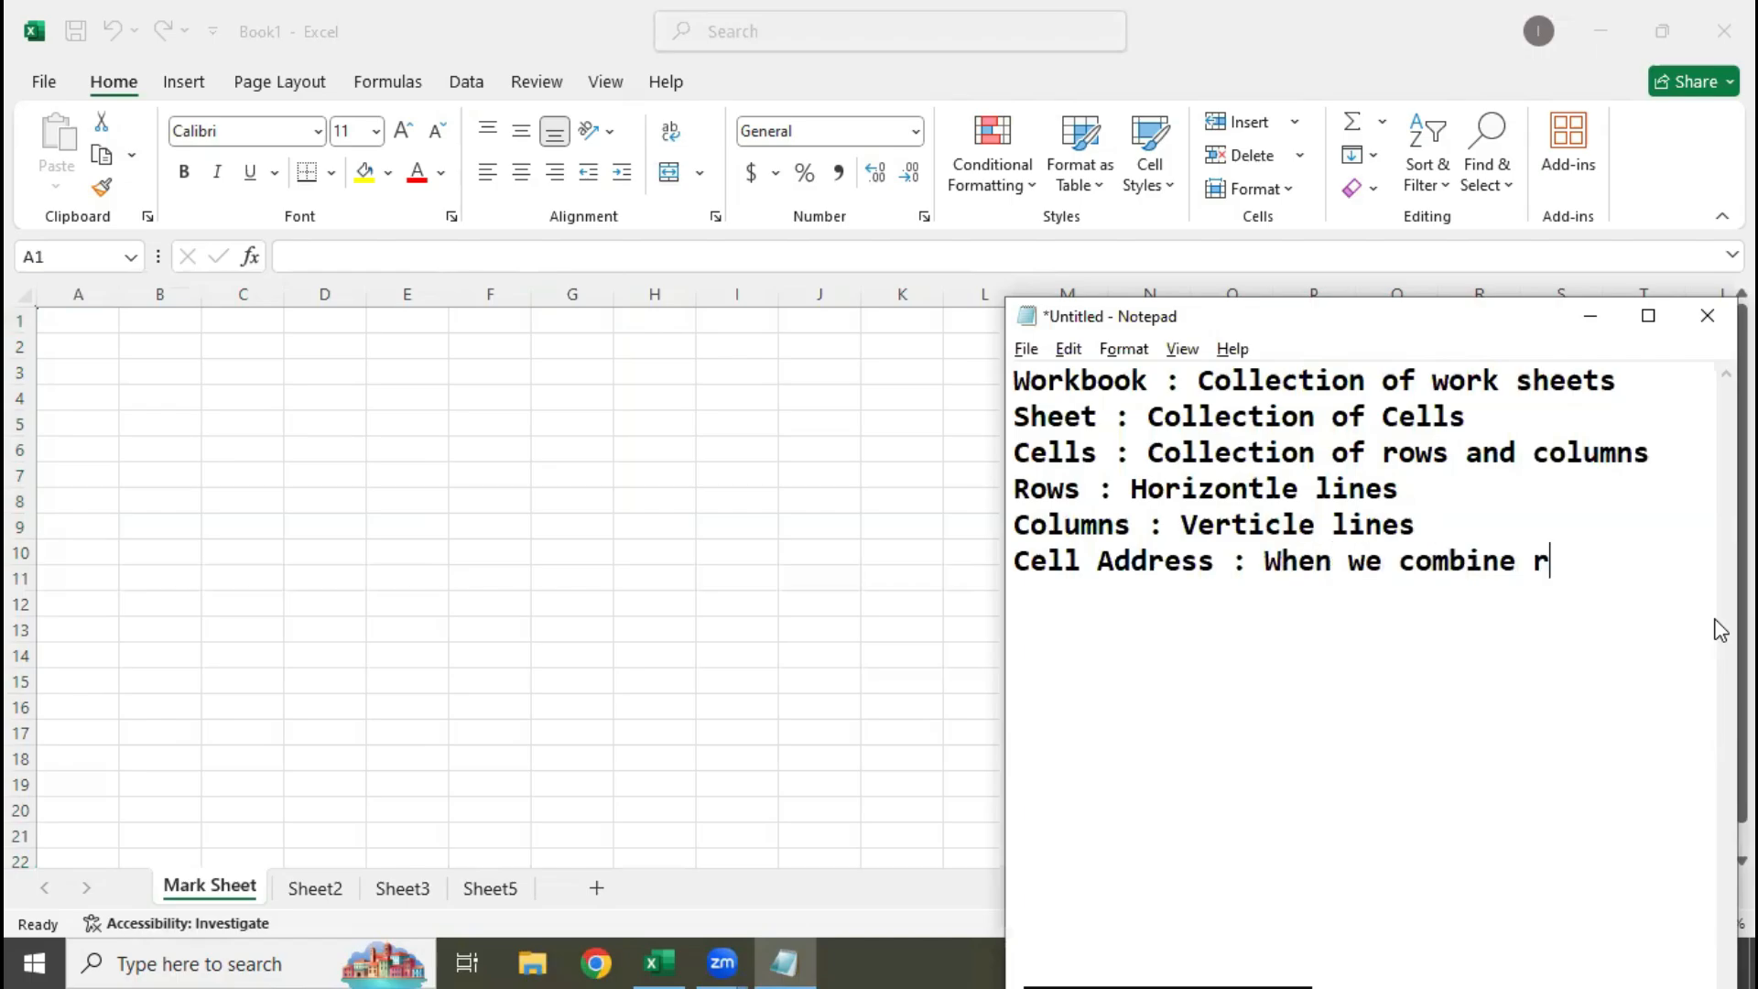
{"action": "type", "text": "ow wirh"}
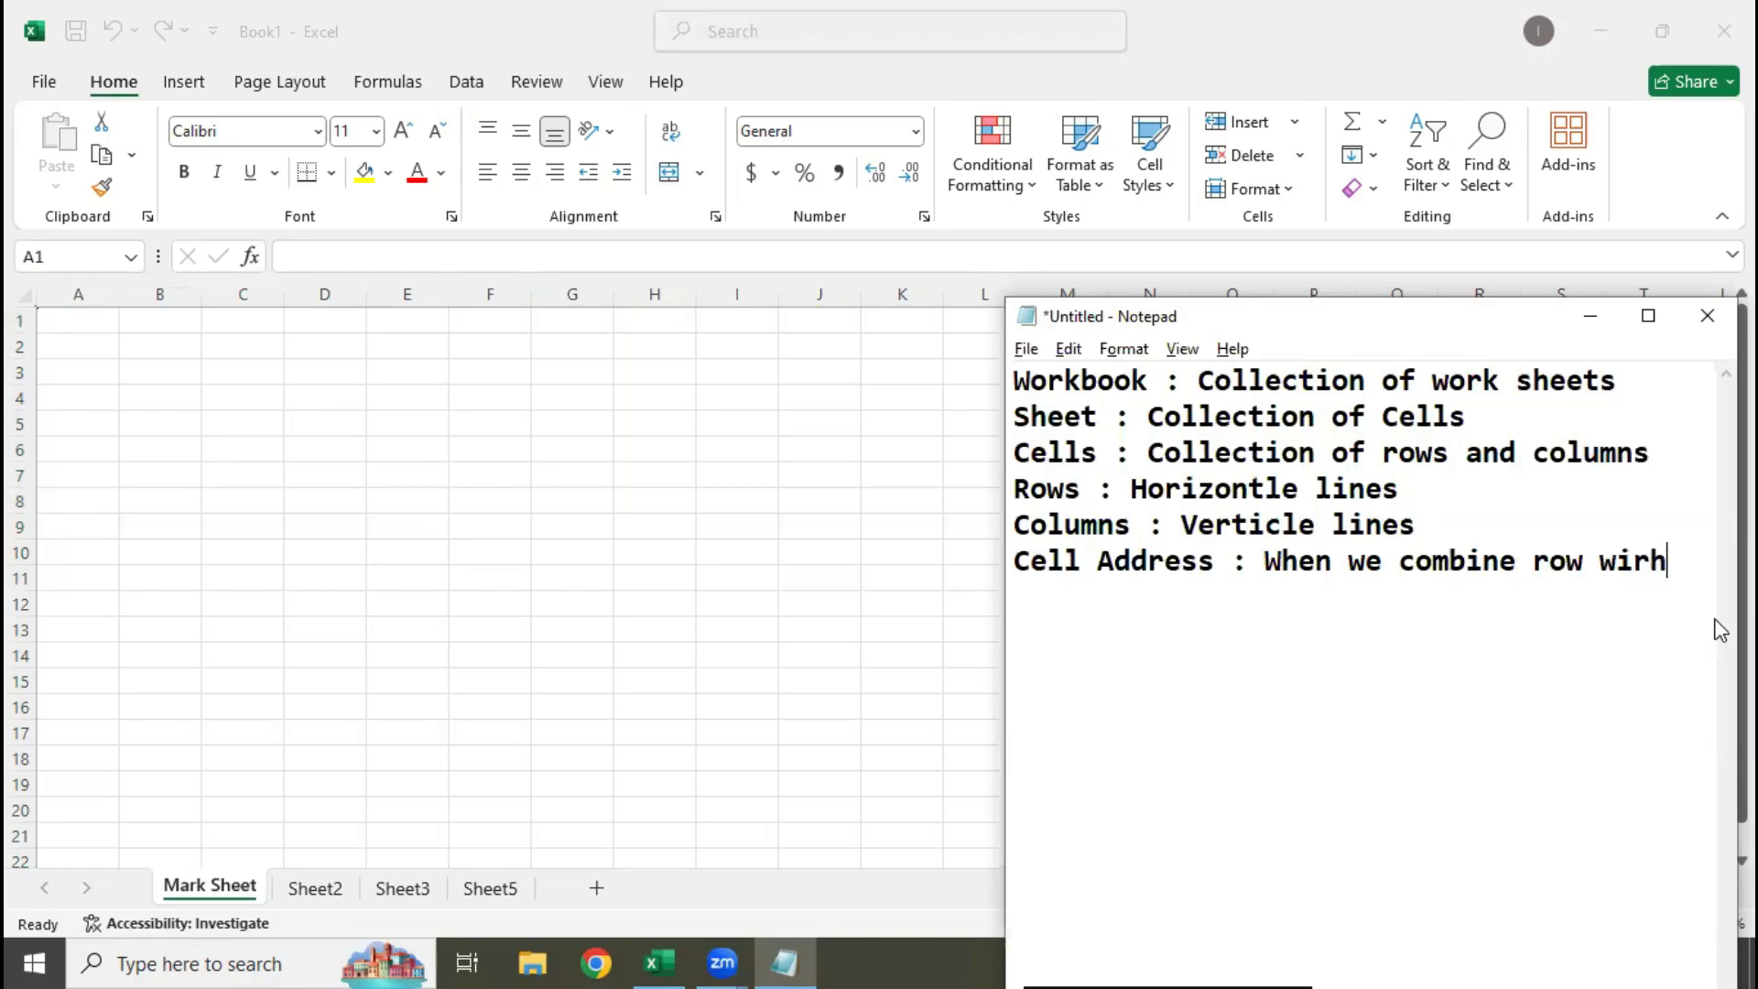
{"action": "key", "text": "BackSpace"}
{"action": "key", "text": "BackSpace"}
{"action": "type", "text": "th column"}
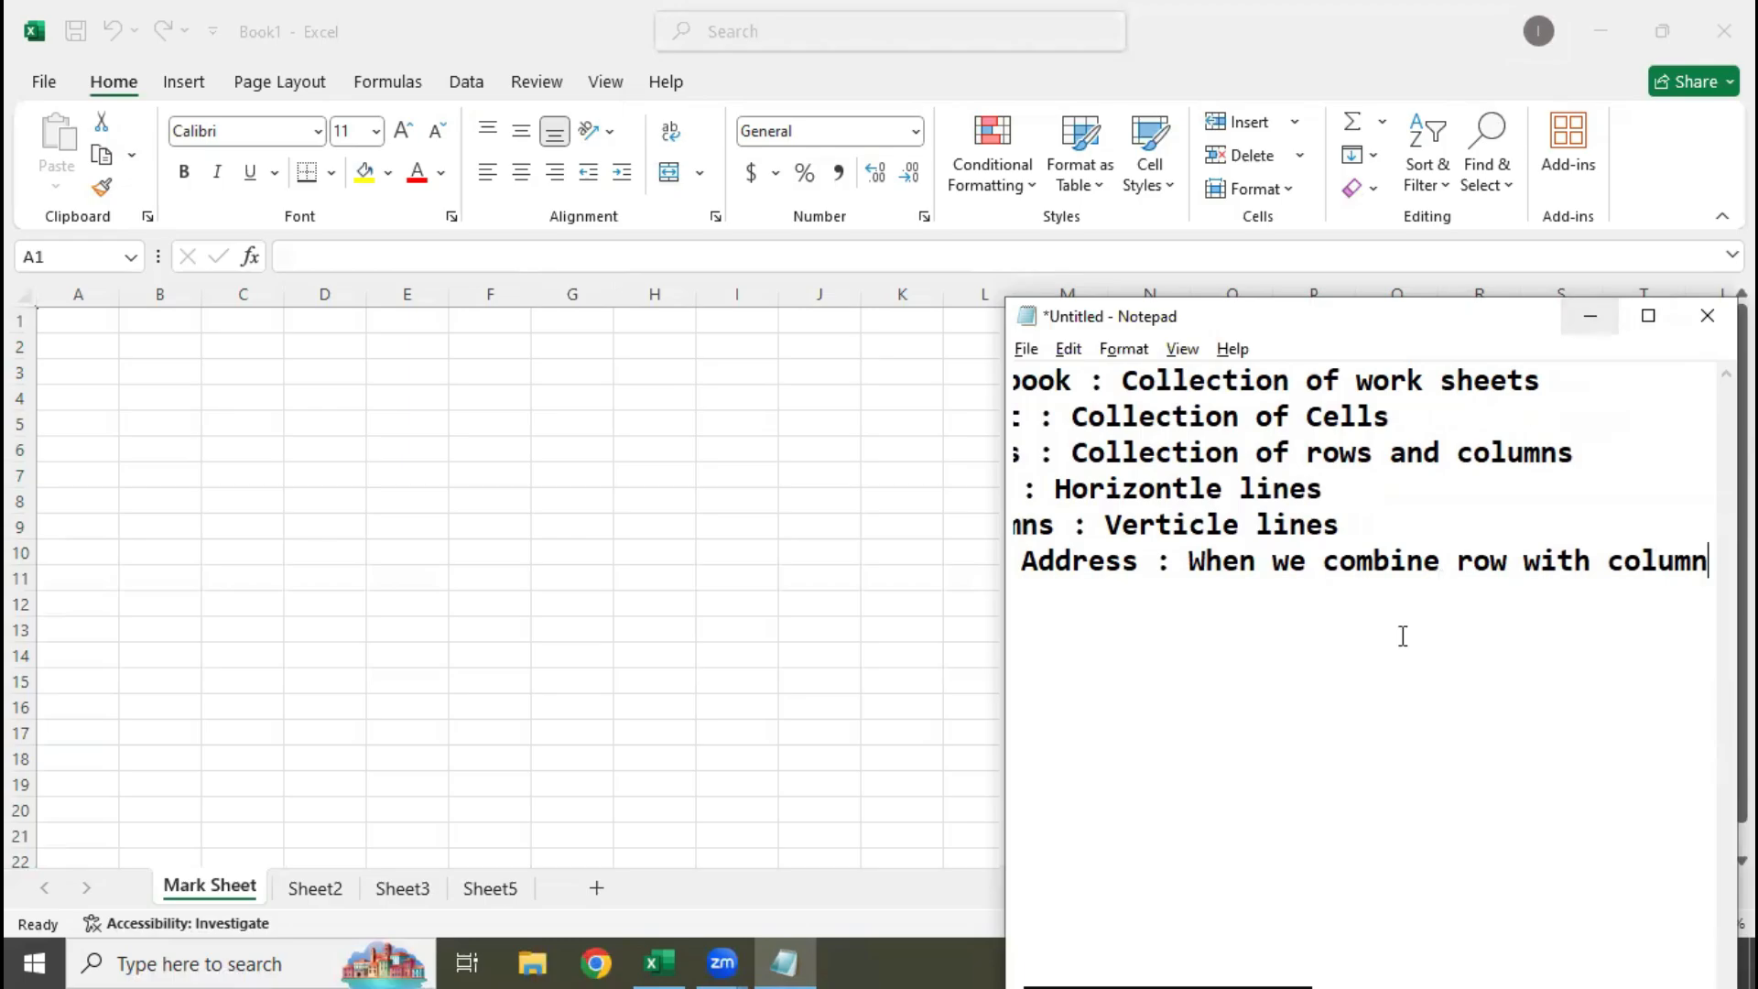
Reword the end of the Cell Address definition to "combine column with row" and highlight the word "combine"
{"action": "double_click", "coordinate": [1485, 563]}
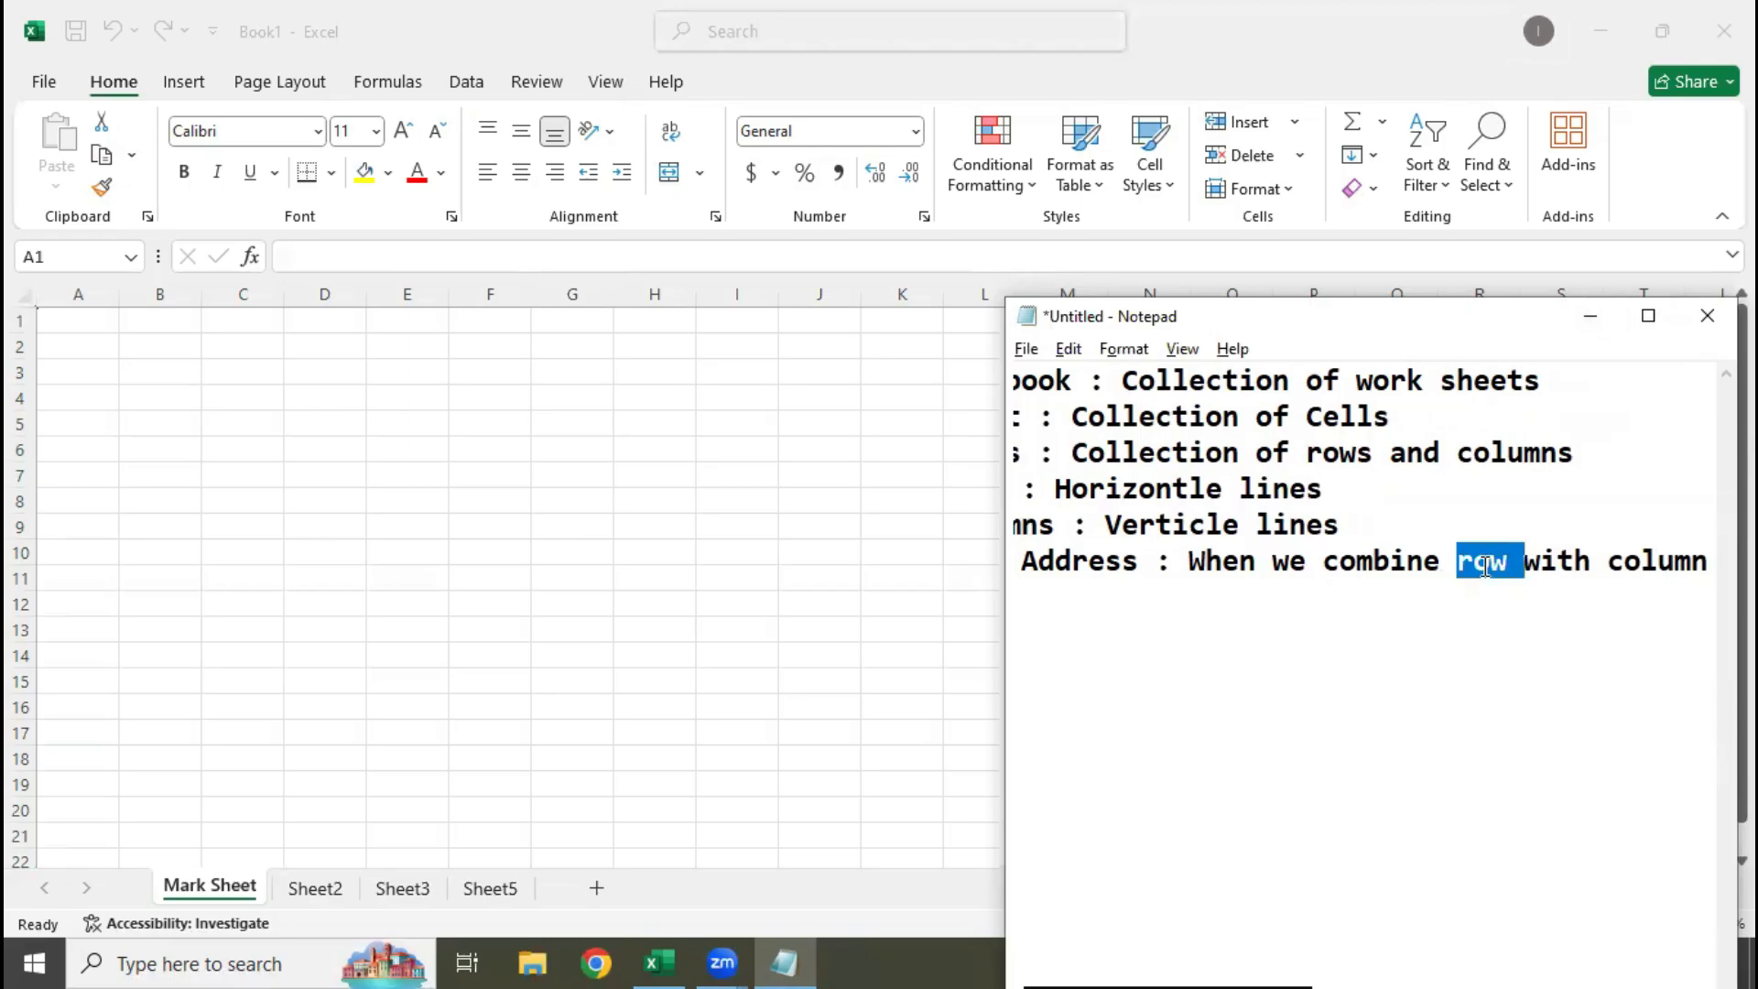
{"action": "type", "text": "column"}
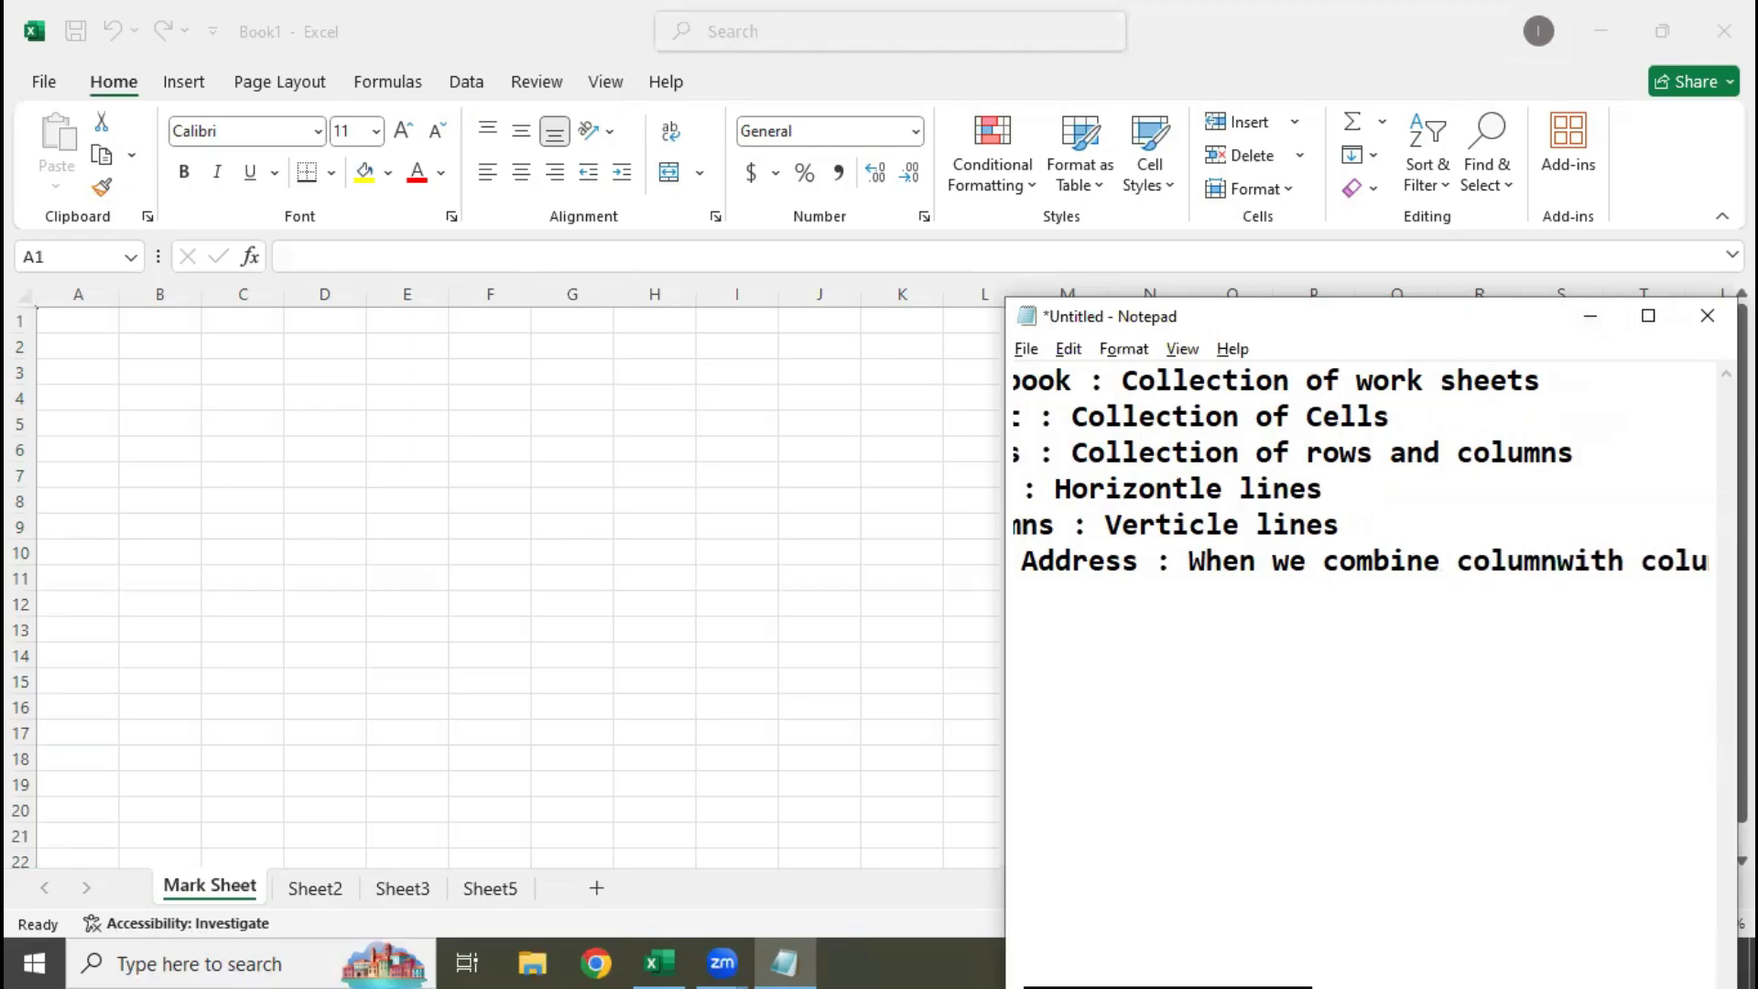
{"action": "double_click", "coordinate": [1684, 556]}
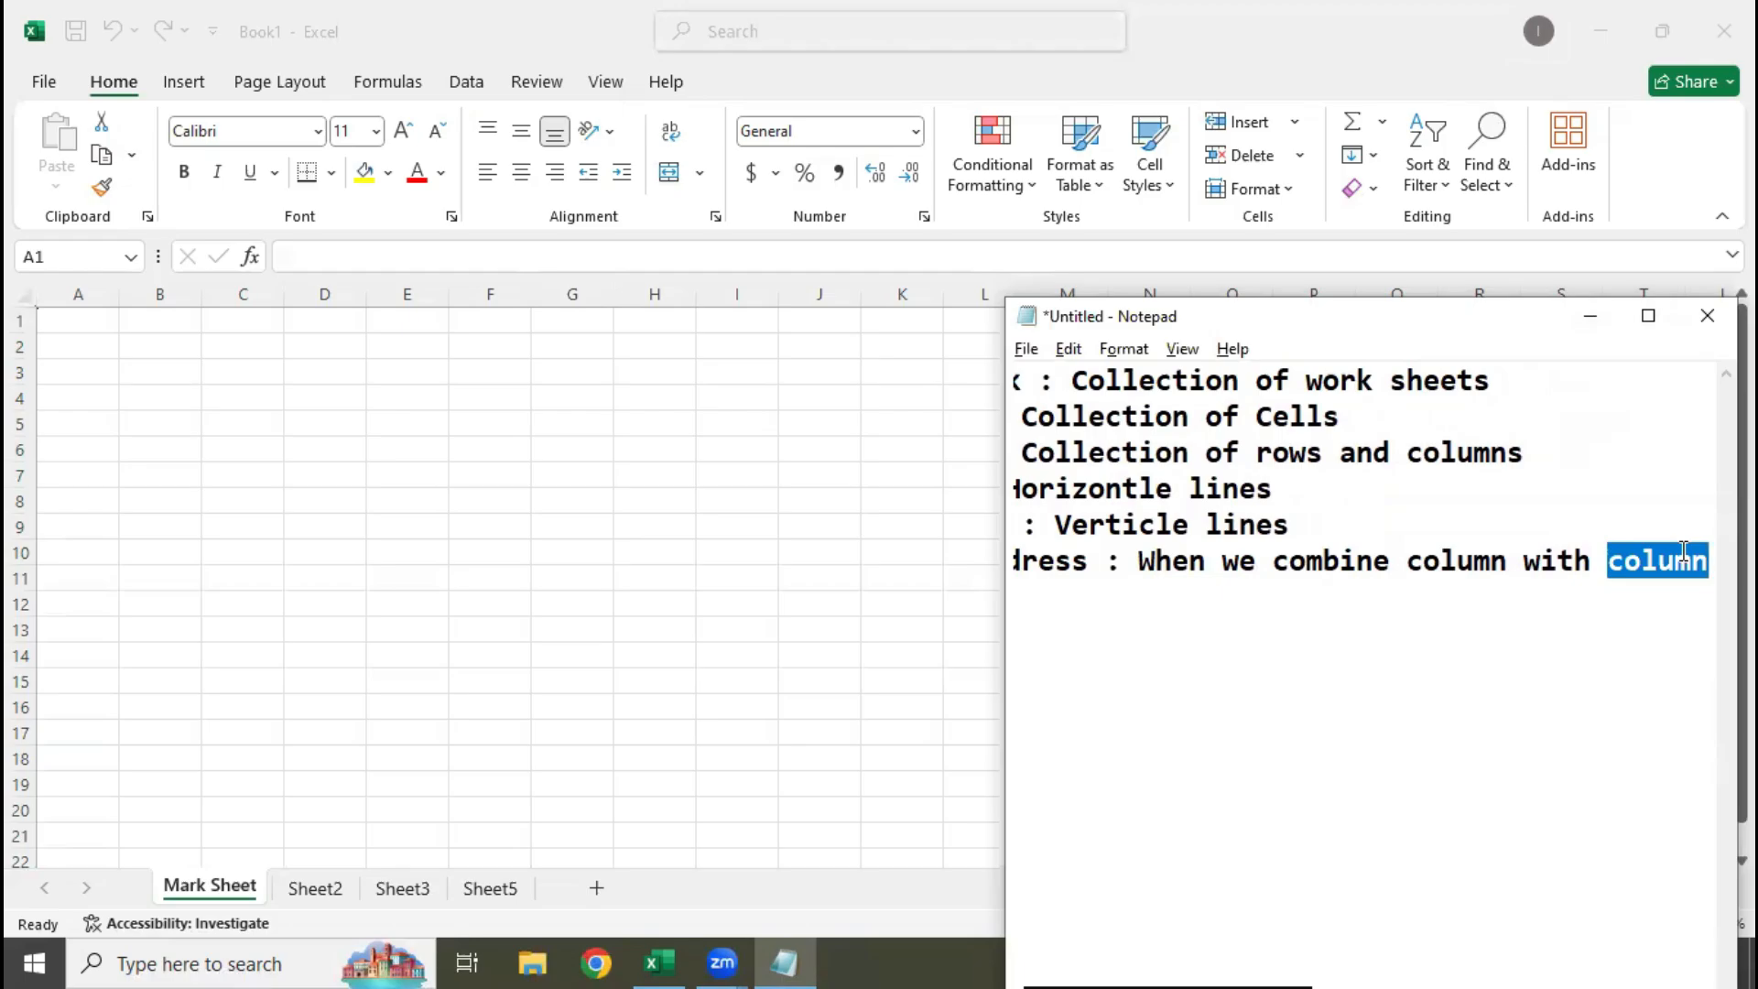
{"action": "type", "text": "row"}
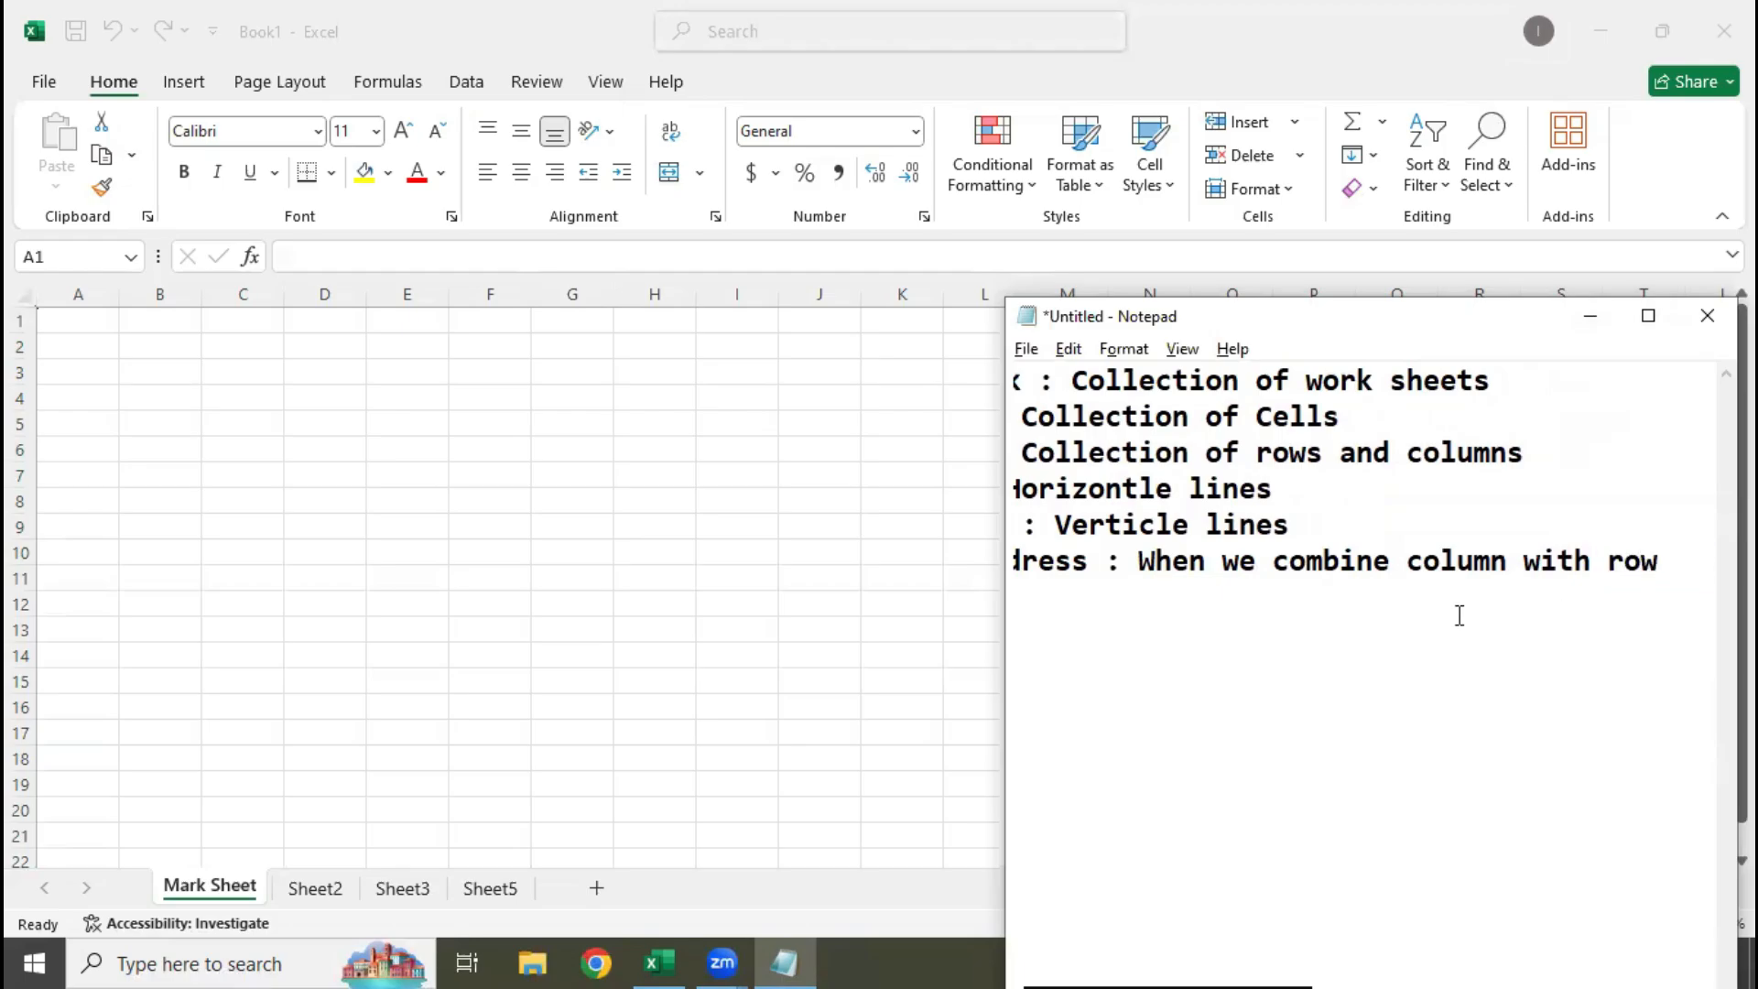
{"action": "double_click", "coordinate": [1286, 561]}
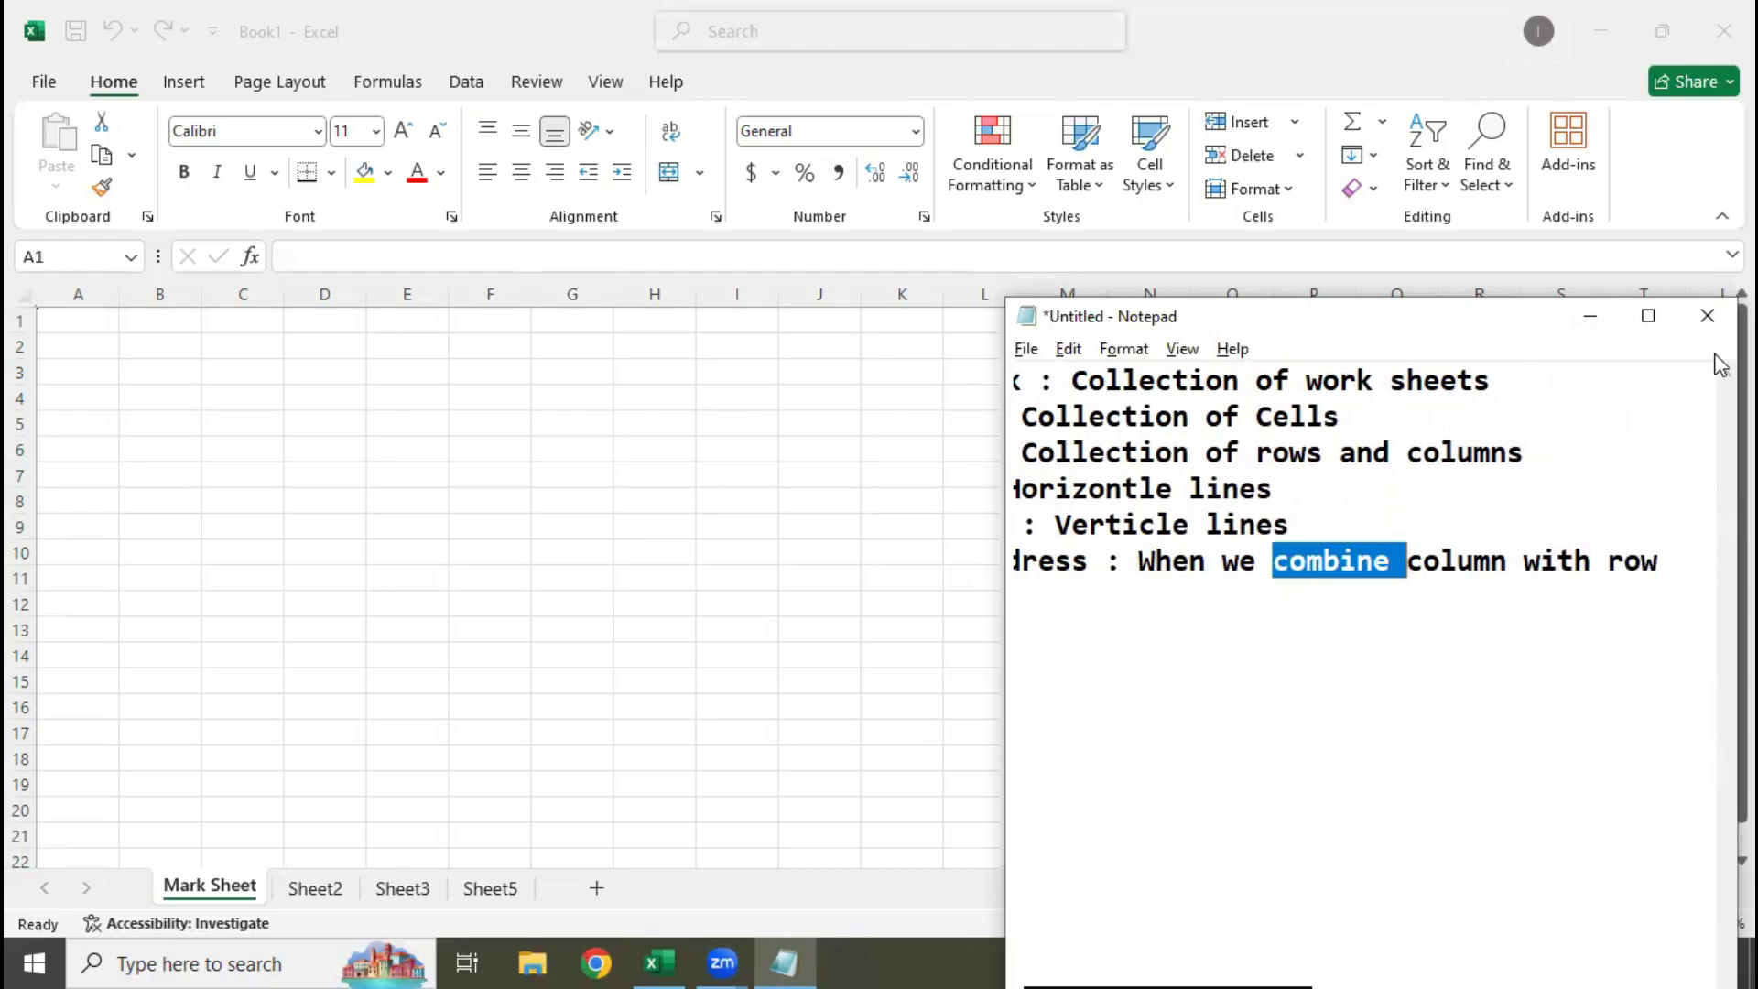
Minimize Notepad and select cells K3, H10 and N2 in the Mark Sheet to demonstrate cell addresses
{"action": "left_click", "coordinate": [1611, 332]}
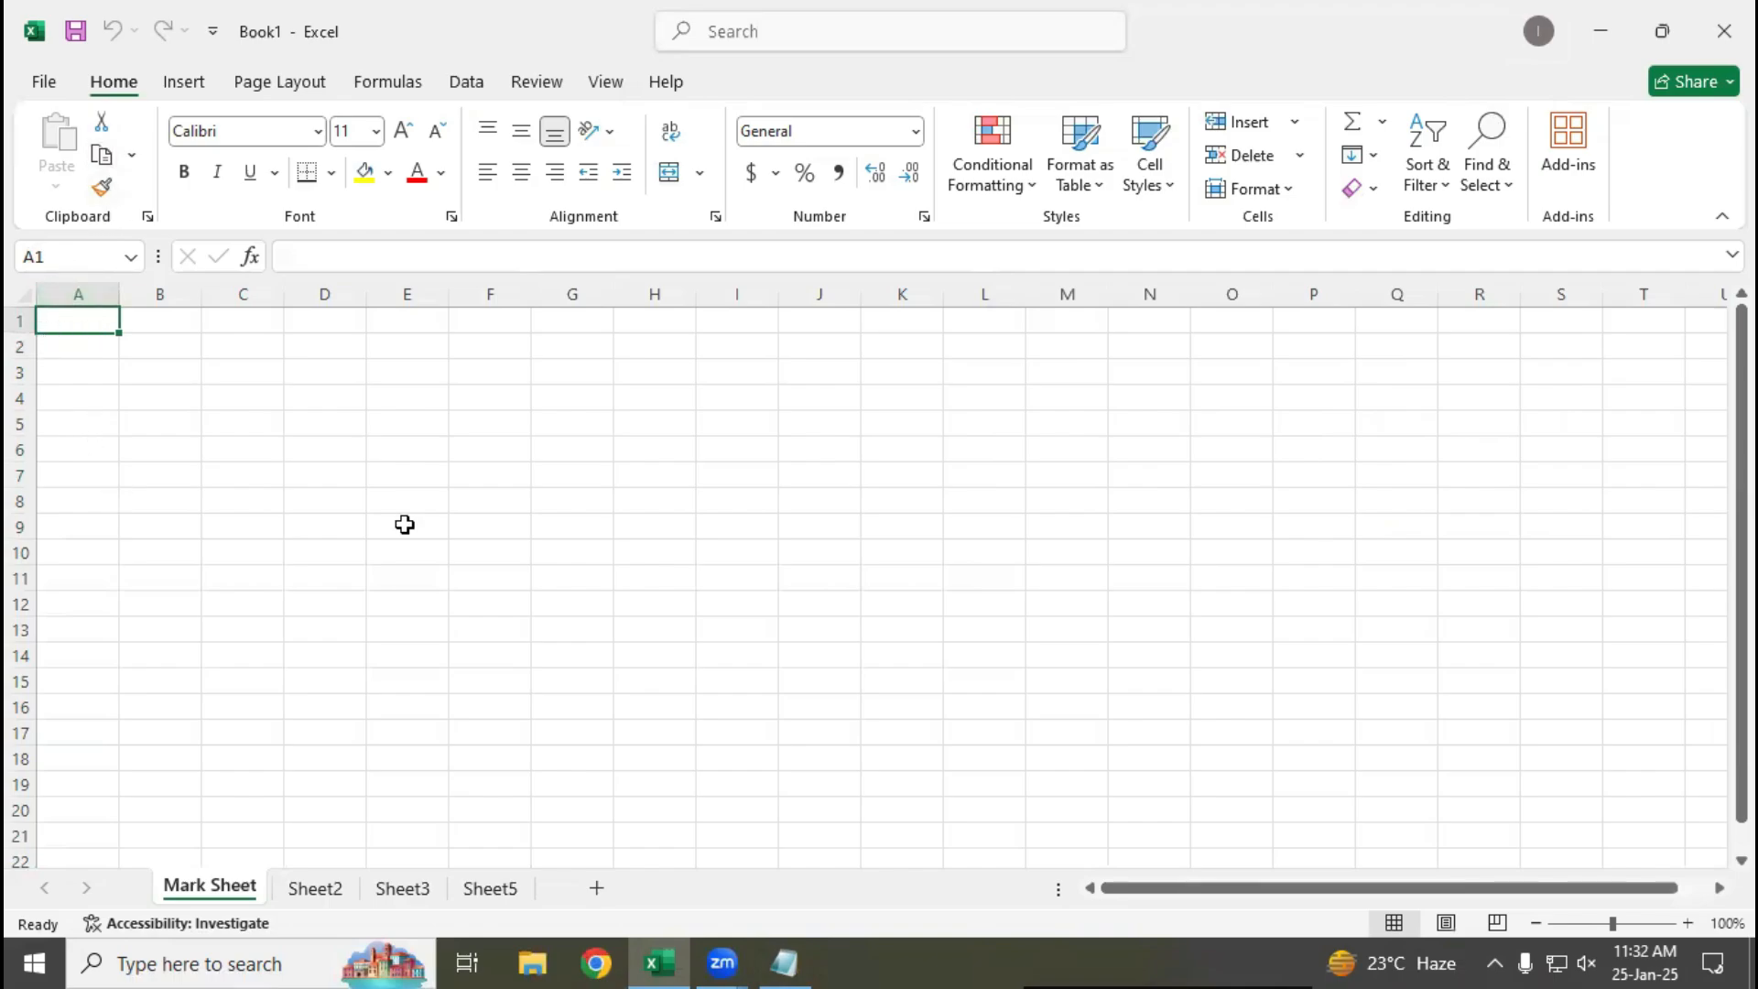
{"action": "left_click", "coordinate": [906, 373]}
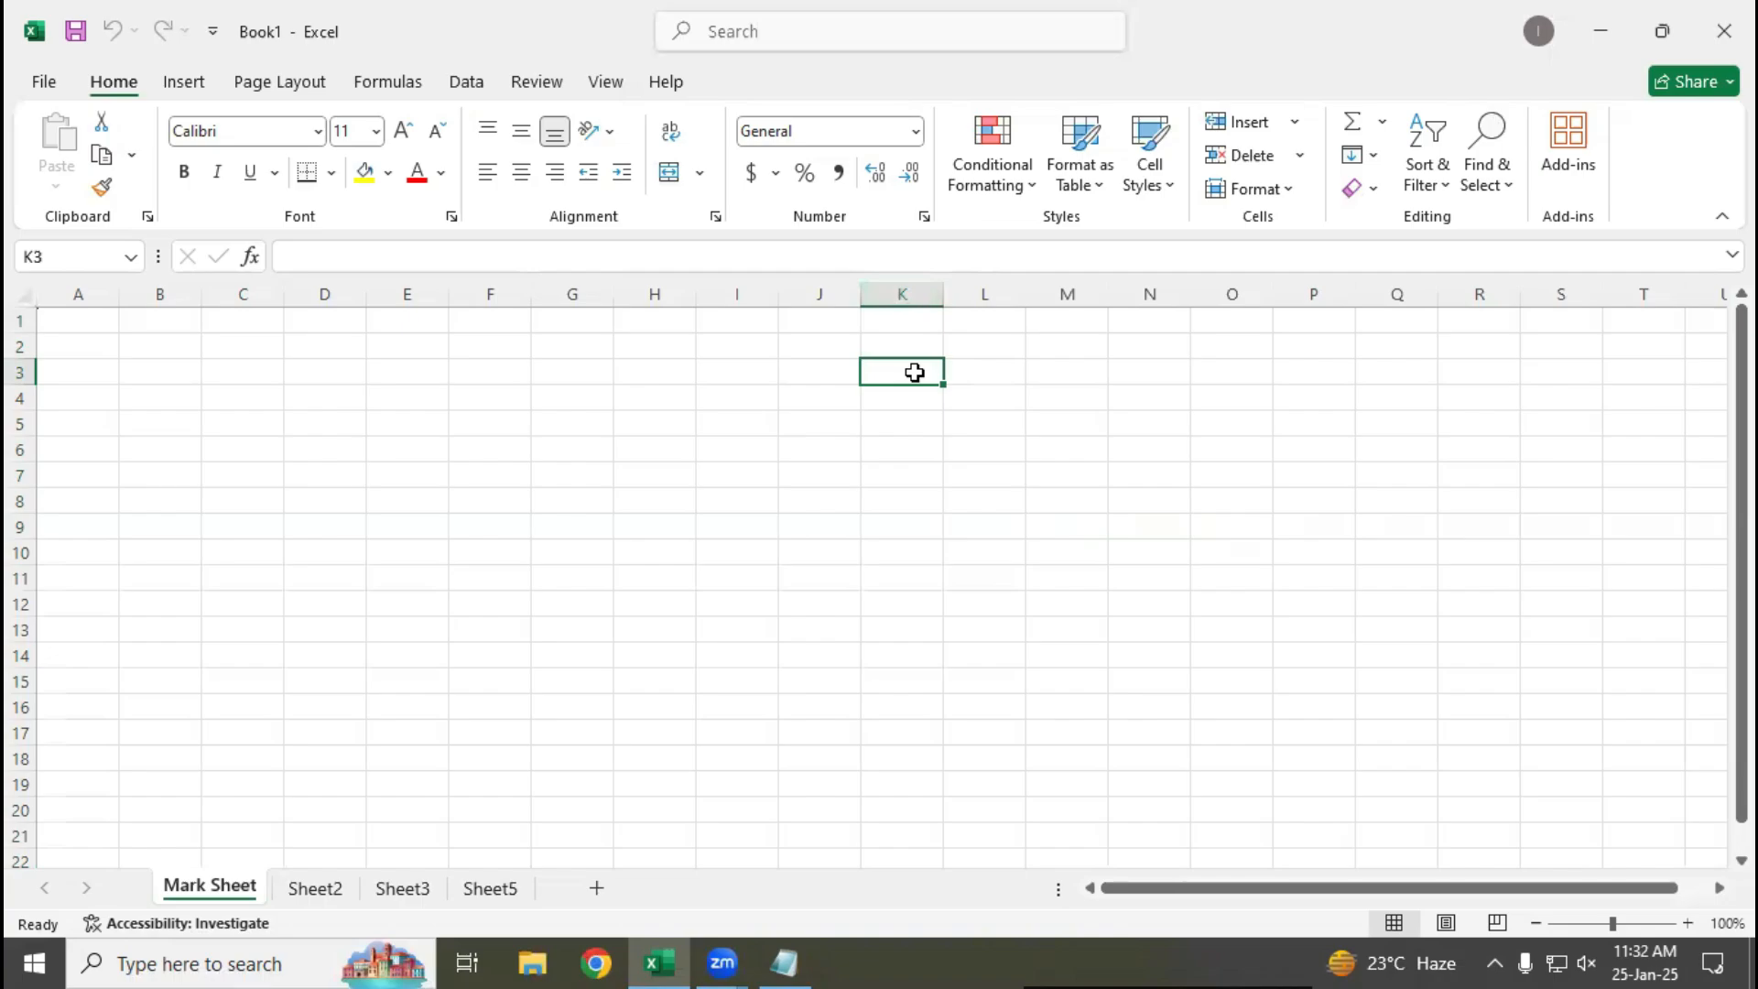
{"action": "left_click", "coordinate": [655, 551]}
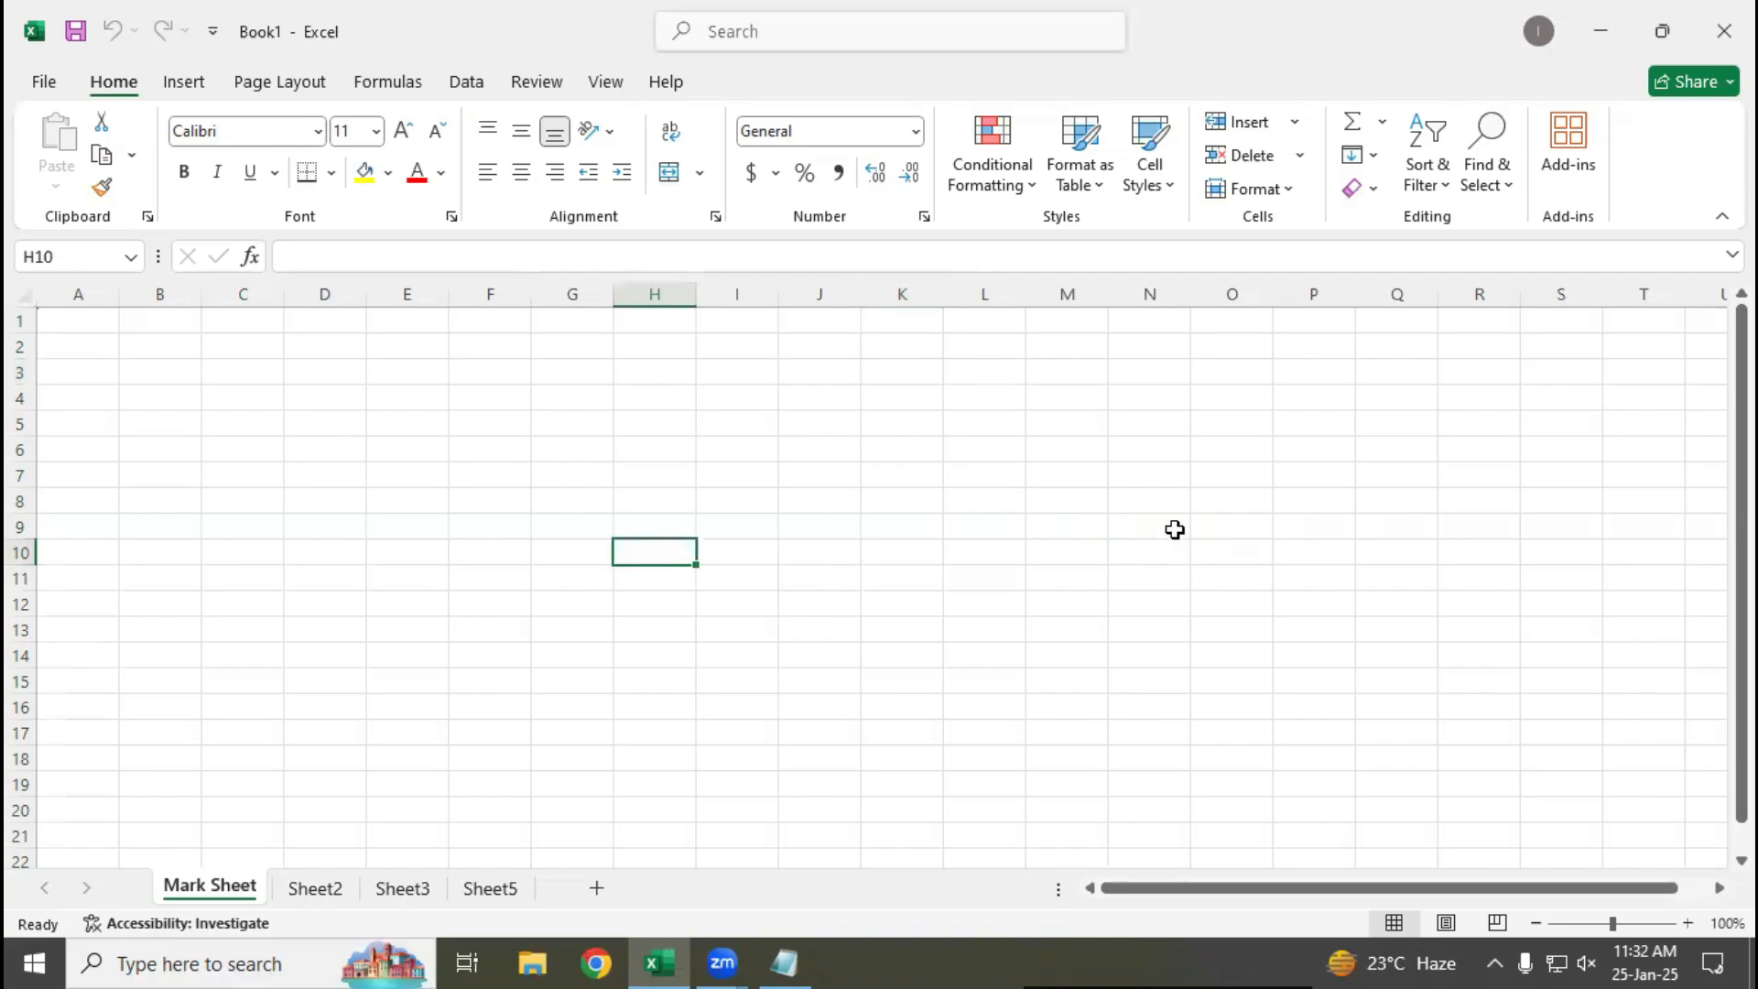
{"action": "left_click", "coordinate": [1116, 344]}
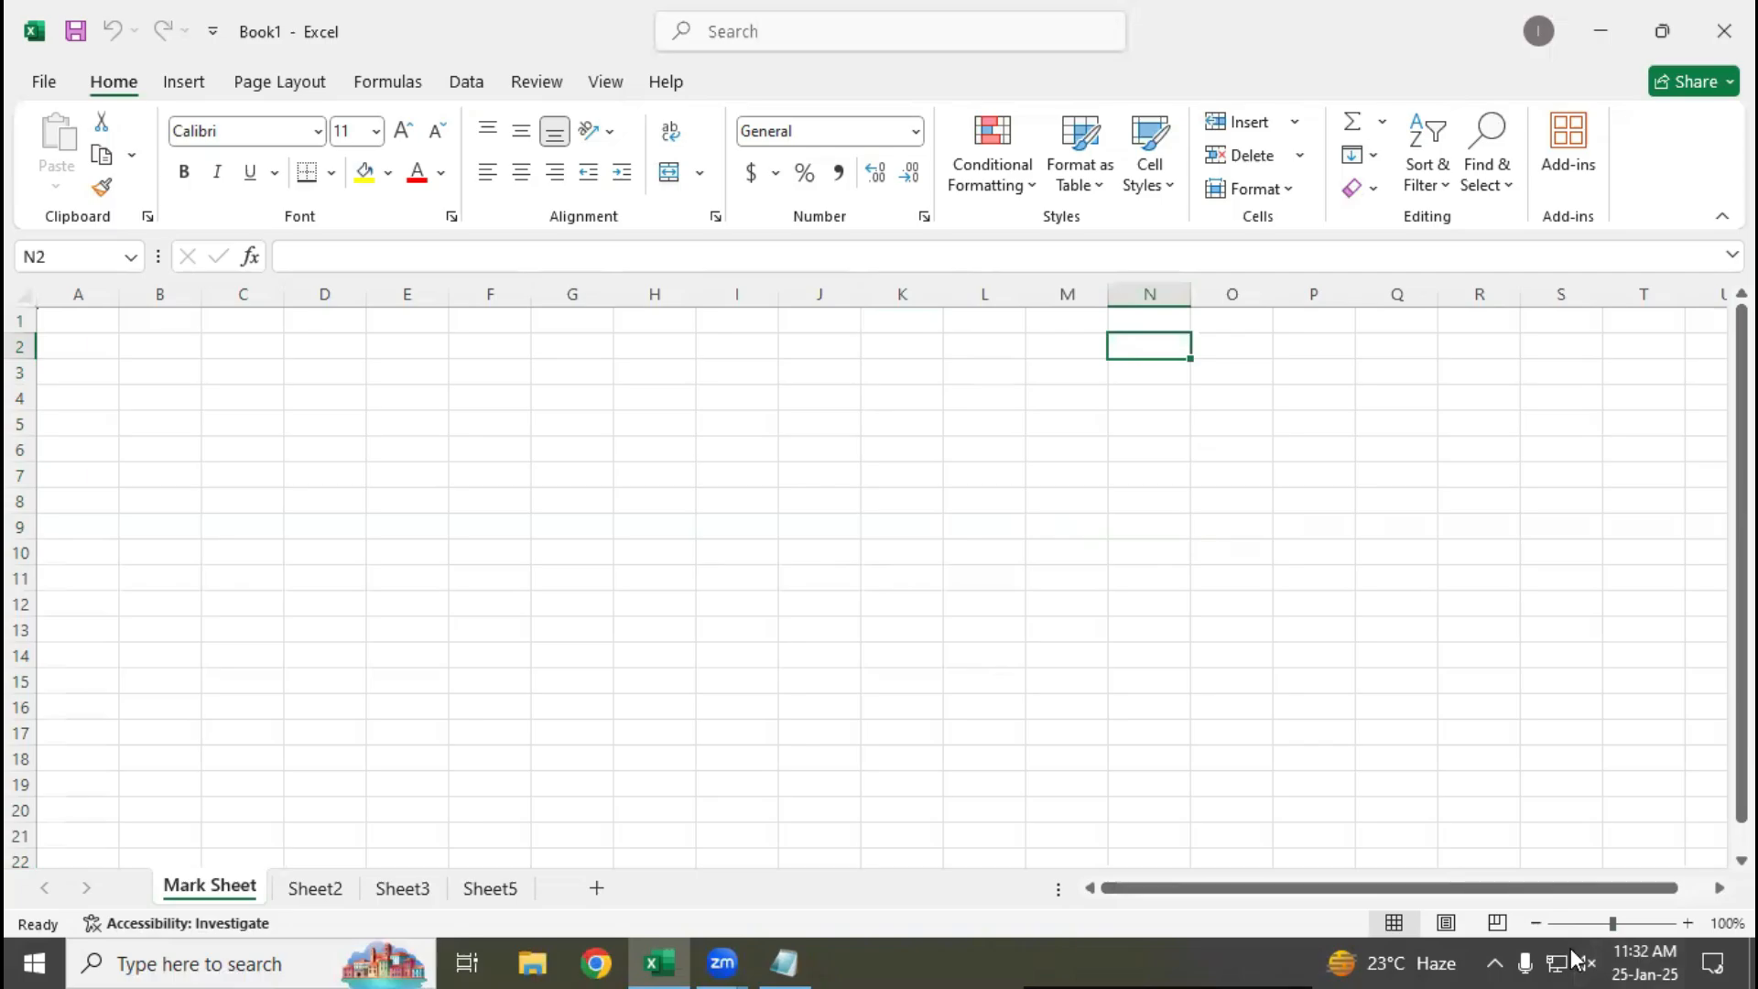
Return to Notepad and start a "Reference :" line, leaving one blank line below the Cell Address definition
{"action": "left_click", "coordinate": [779, 961]}
{"action": "left_click", "coordinate": [1522, 644]}
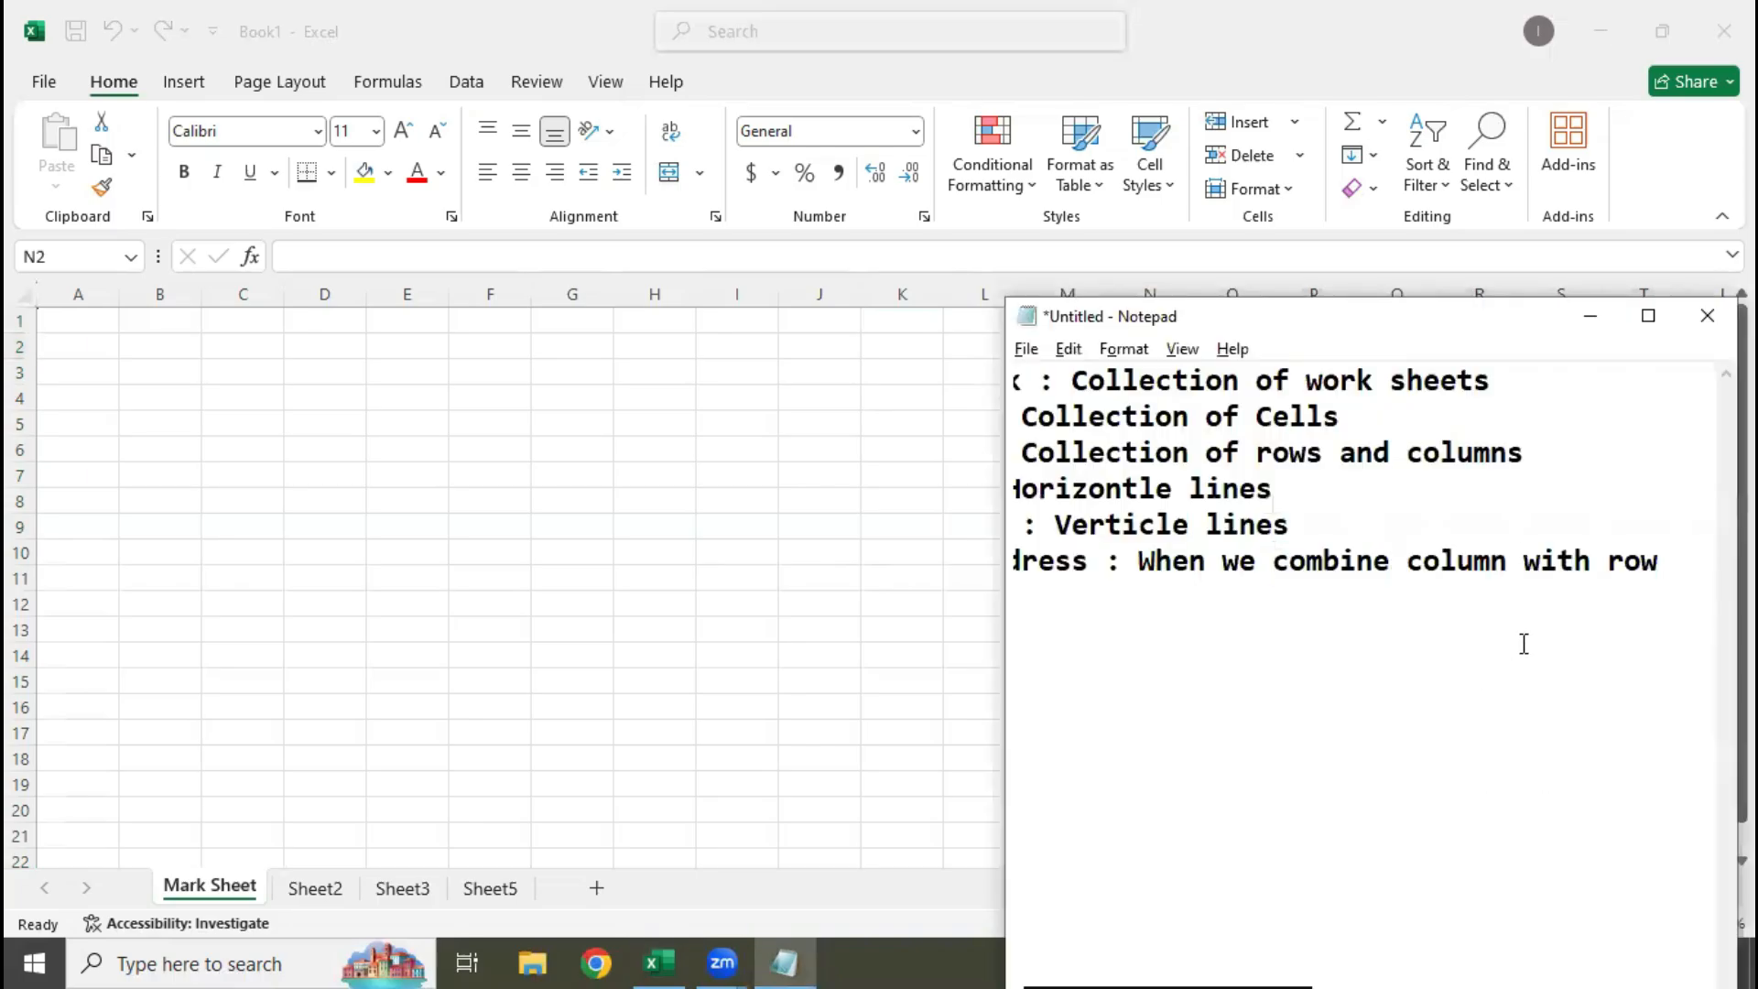
{"action": "key", "text": "End"}
{"action": "key", "text": "Return"}
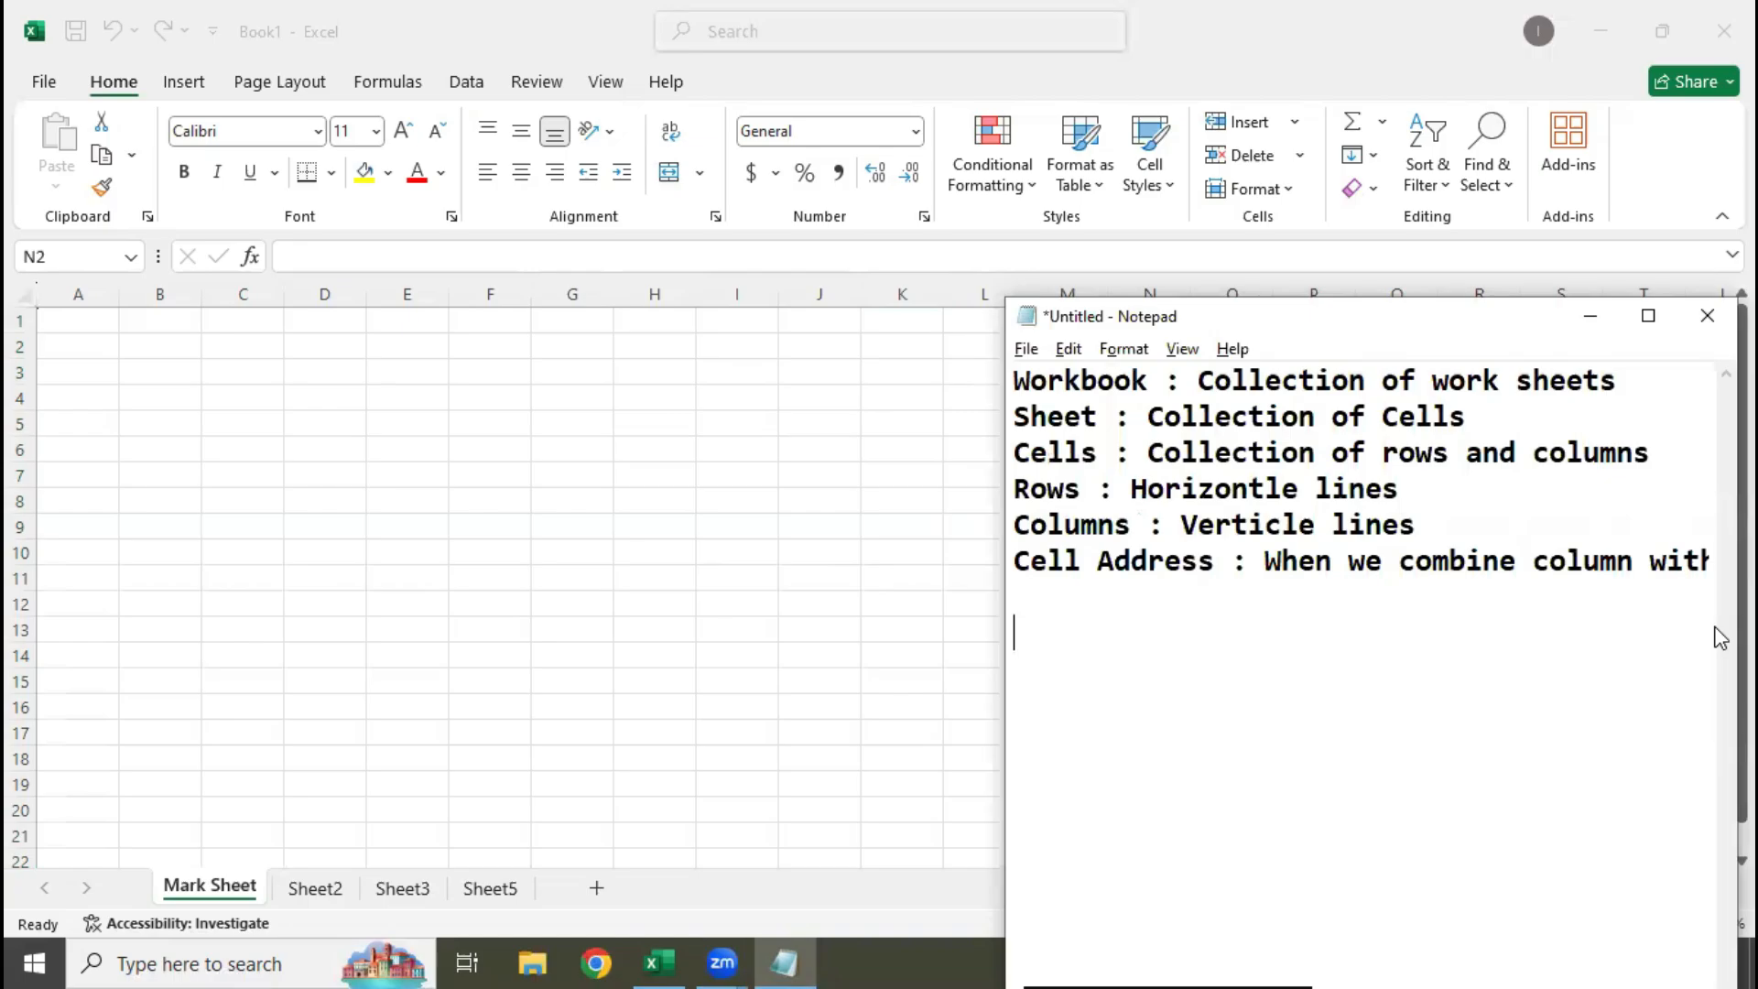
{"action": "key", "text": "Return"}
{"action": "type", "text": "Referenc"}
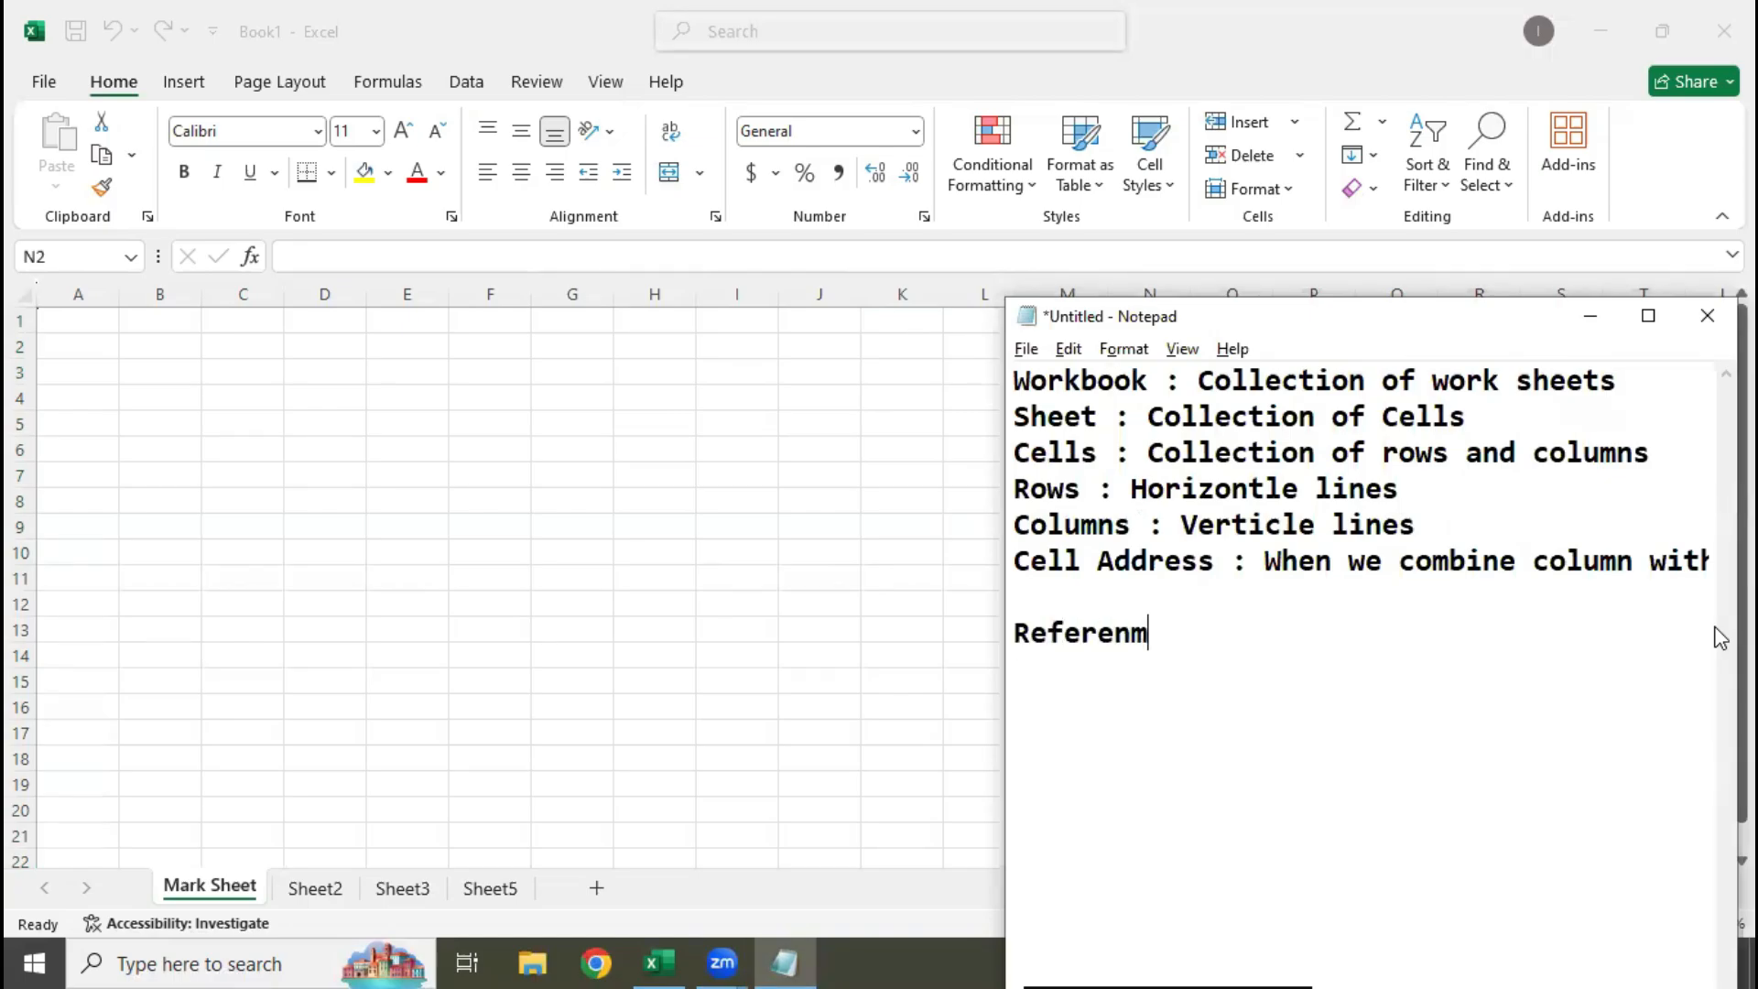
{"action": "type", "text": "e"}
Select the range E3:K12 in Excel and enter "e3:k12" on the Reference line in Notepad
{"action": "left_click", "coordinate": [423, 411]}
{"action": "left_click_drag", "start_coordinate": [381, 372], "coordinate": [905, 591]}
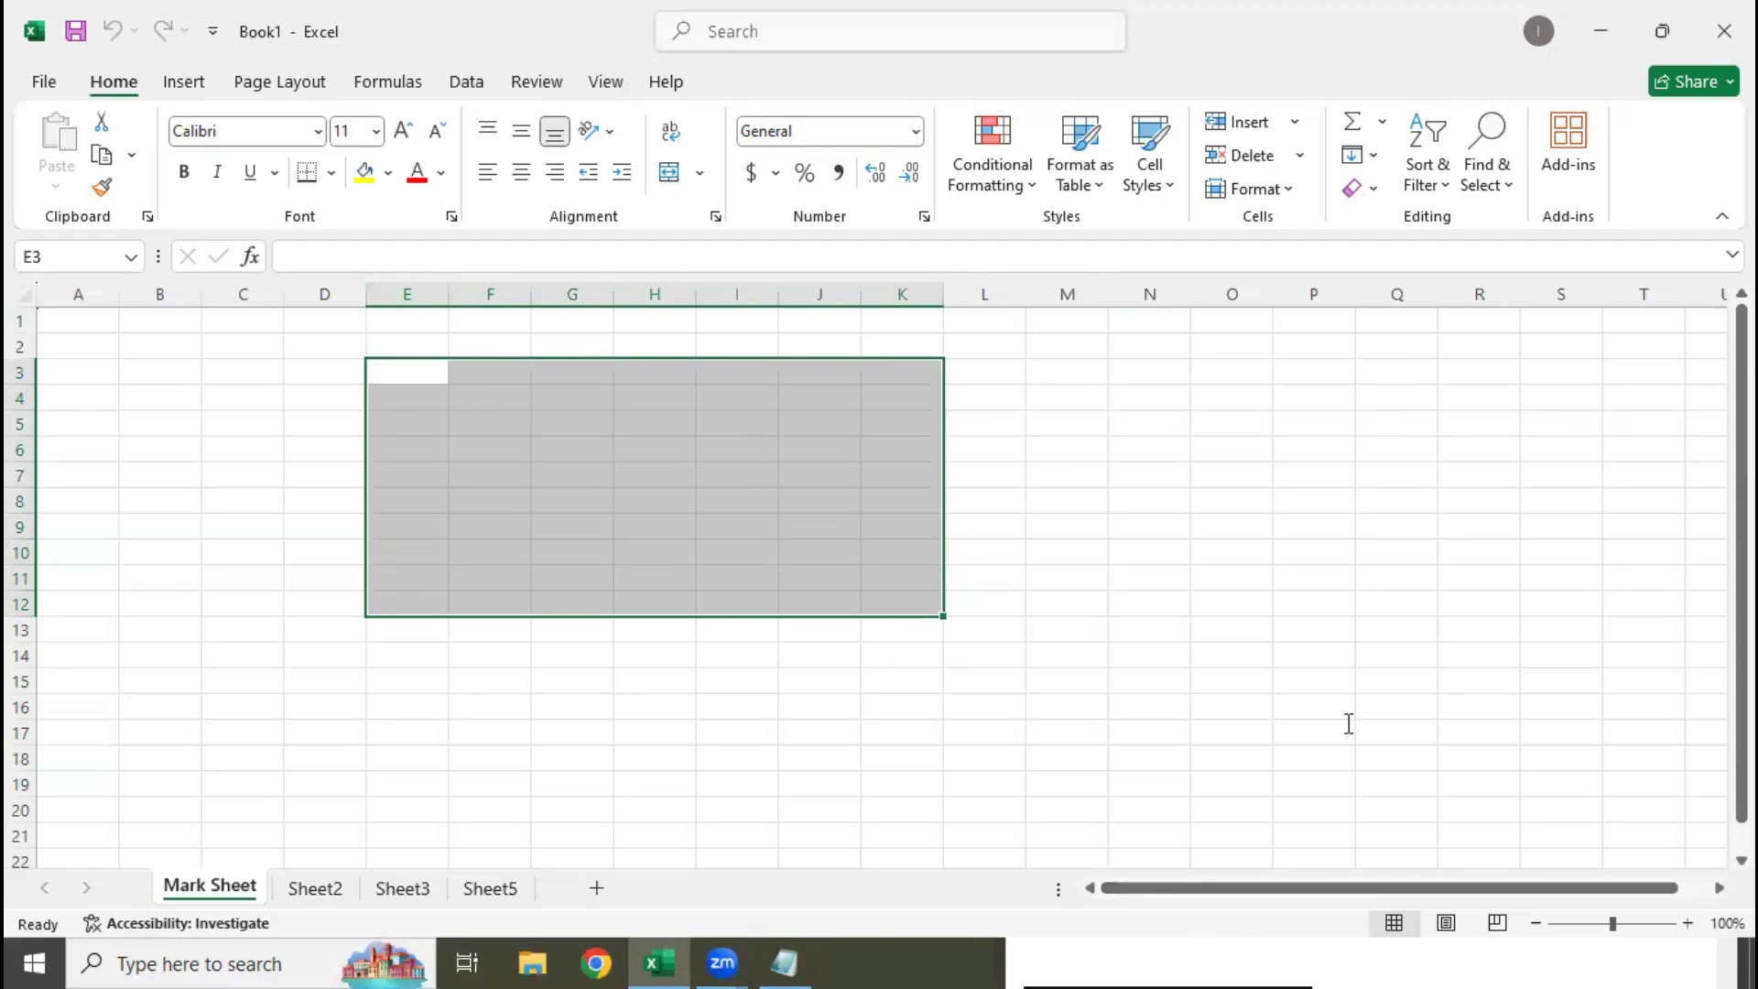
{"action": "key", "text": "alt+Tab"}
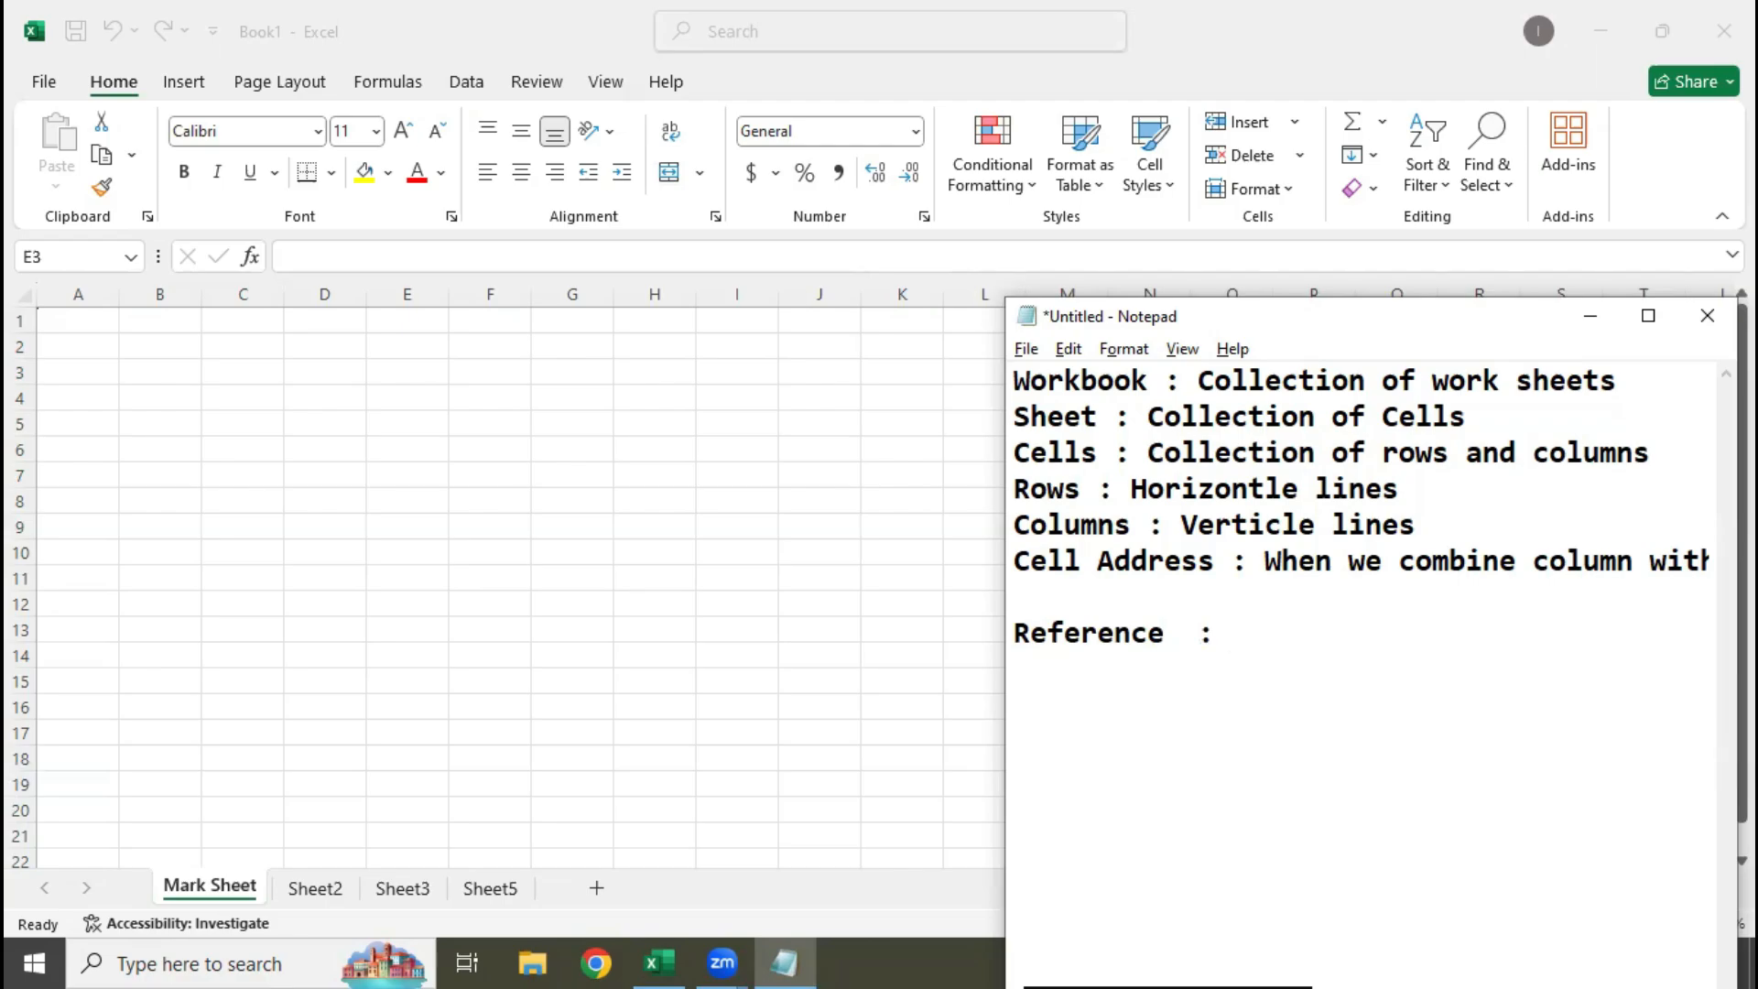
{"action": "type", "text": "e3:k`1"}
{"action": "key", "text": "BackSpace"}
{"action": "key", "text": "BackSpace"}
{"action": "type", "text": "12"}
Capitalise both column letters on the Reference line to read "E3:K12", and highlight that range reference
{"action": "key", "text": "Left"}
{"action": "key", "text": "Left"}
{"action": "key", "text": "Left"}
{"action": "key", "text": "Left"}
{"action": "key", "text": "Left"}
{"action": "key", "text": "BackSpace"}
{"action": "type", "text": "E"}
{"action": "key", "text": "Right"}
{"action": "key", "text": "Right"}
{"action": "key", "text": "Right"}
{"action": "key", "text": "BackSpace"}
{"action": "type", "text": "K"}
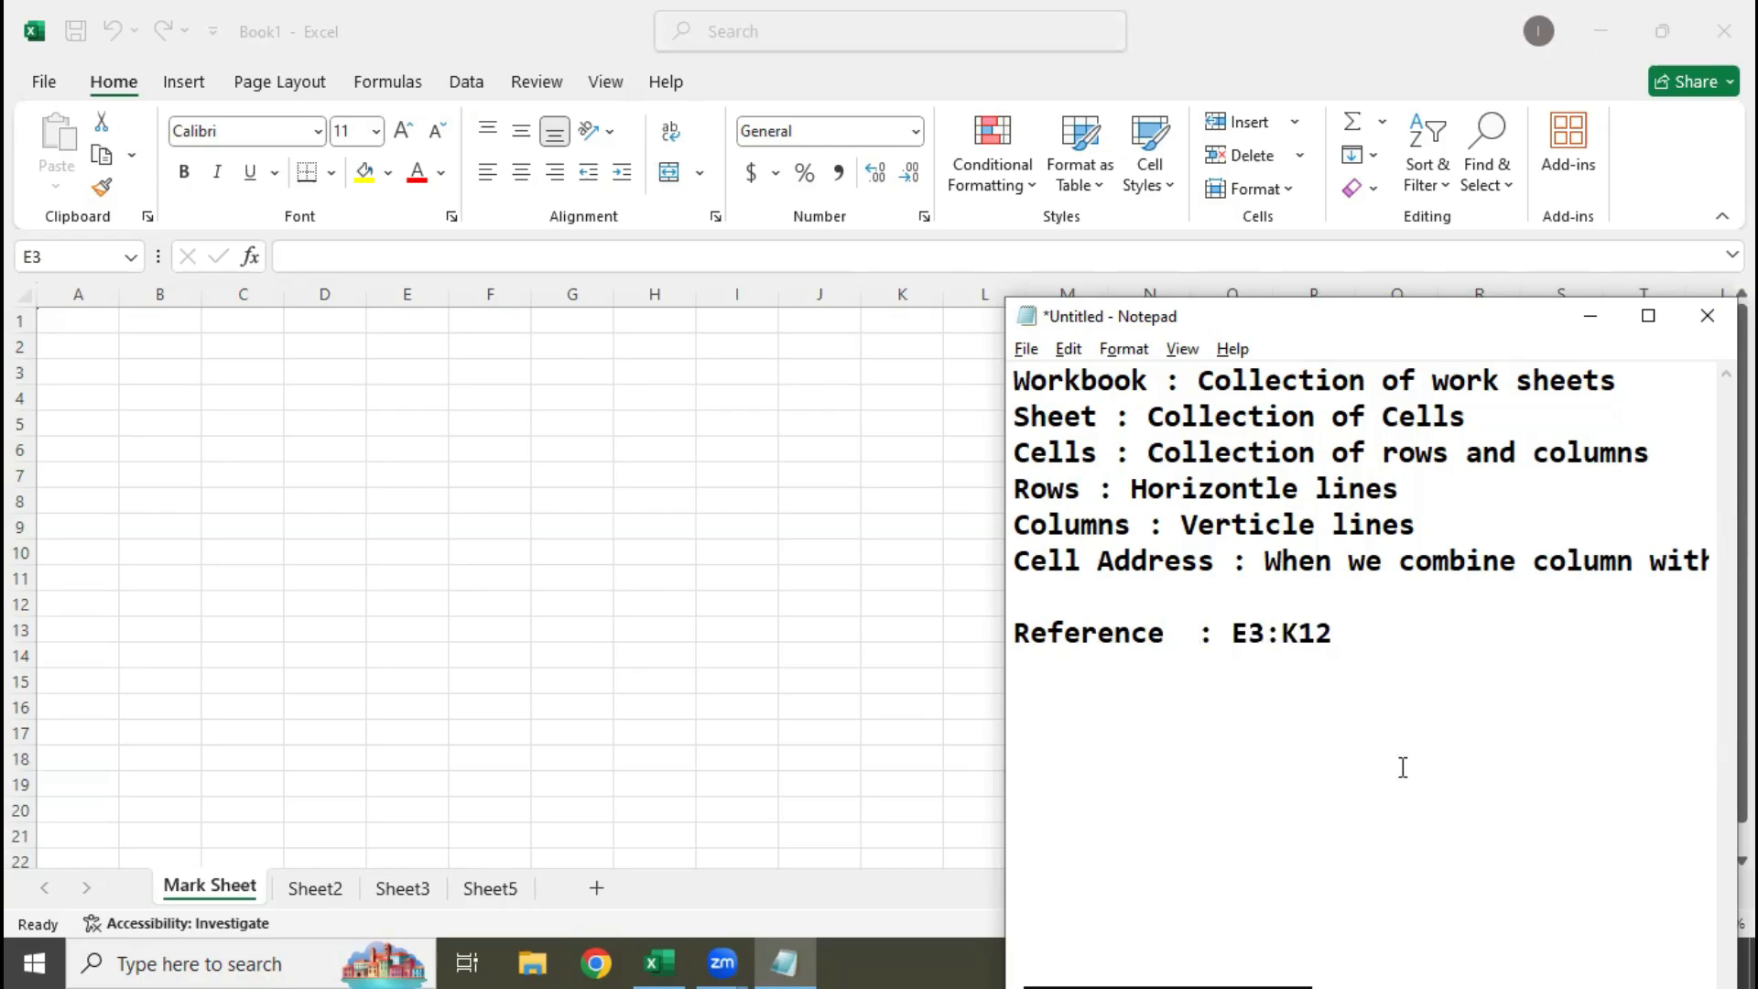
{"action": "left_click_drag", "start_coordinate": [1232, 632], "coordinate": [1338, 651]}
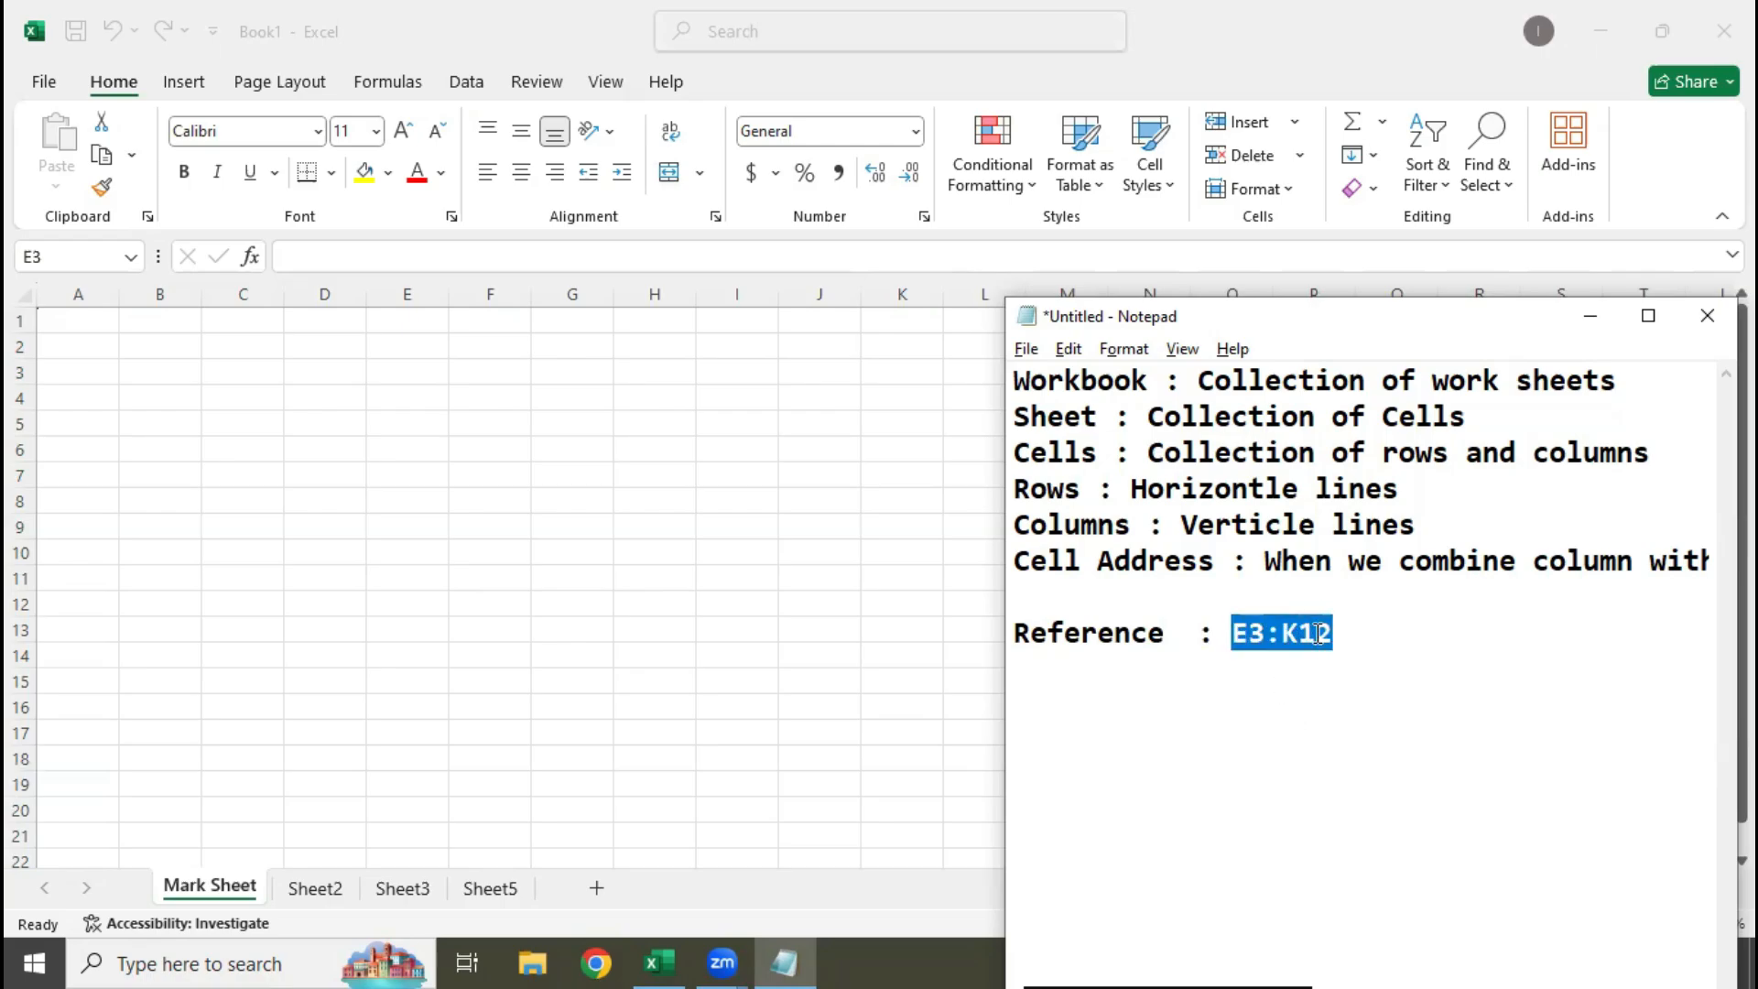
Switch to Excel, demonstrate the reference by selecting E3, E3:K3, K3 and E3:K12, and finish on cell A1
{"action": "key", "text": "alt+Tab"}
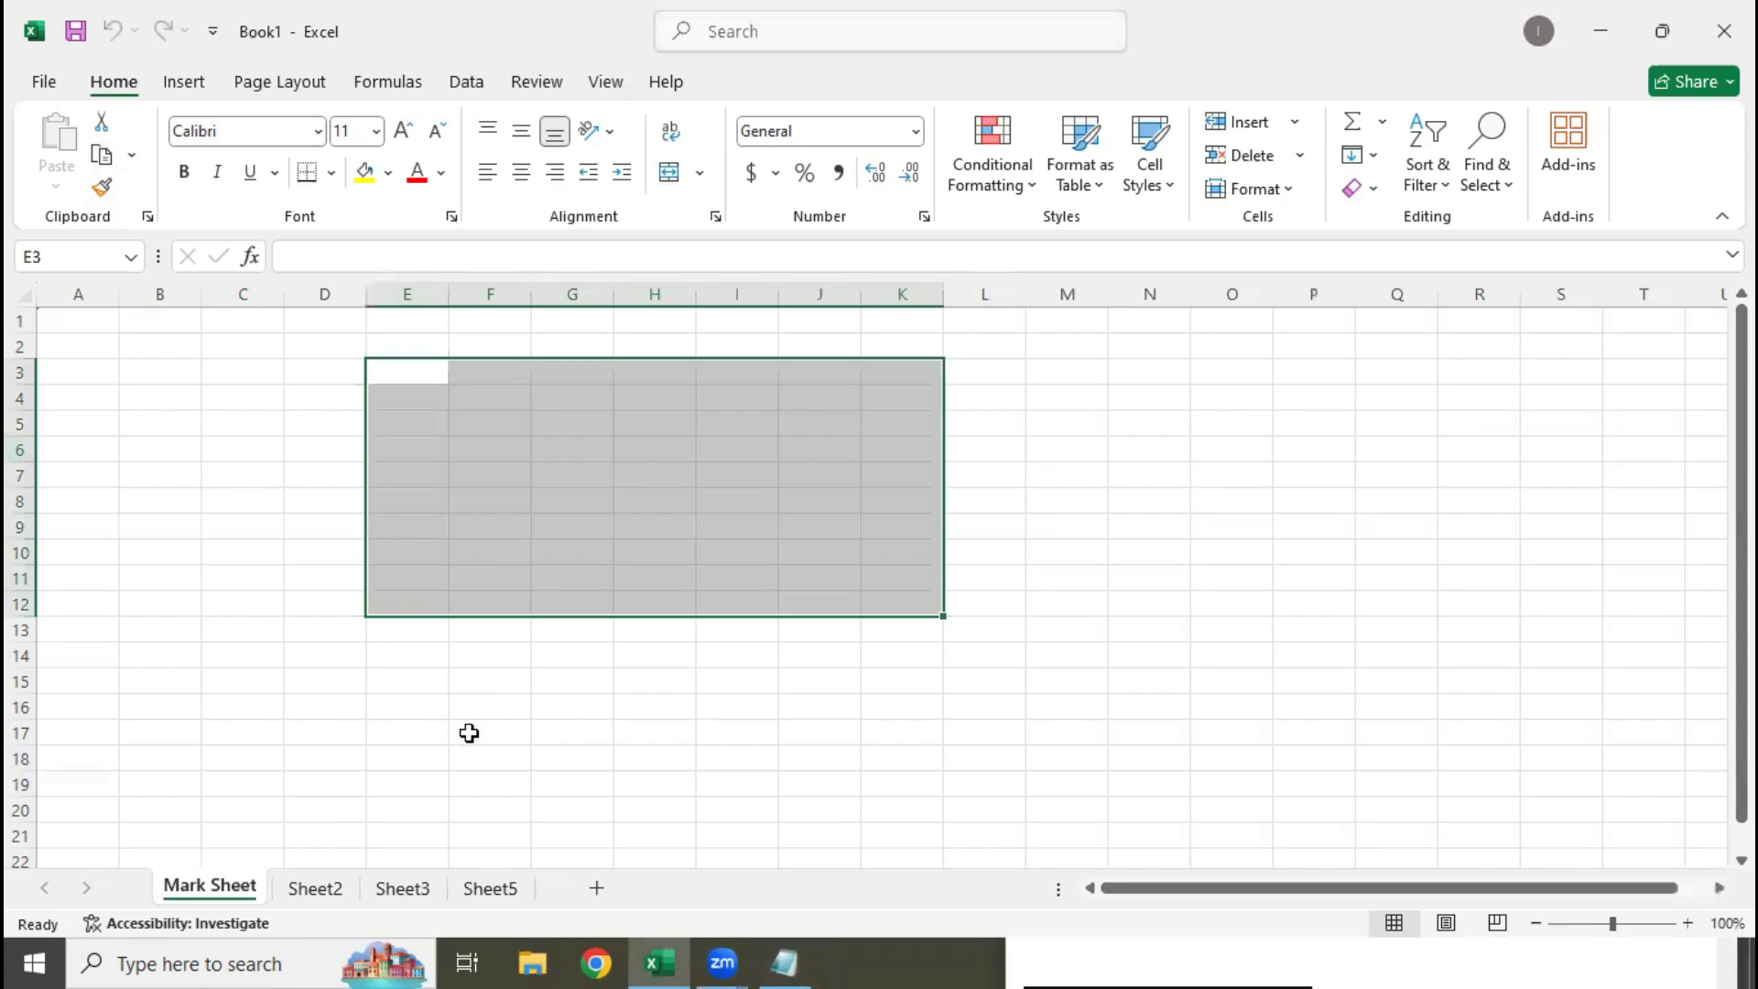
{"action": "left_click", "coordinate": [417, 369]}
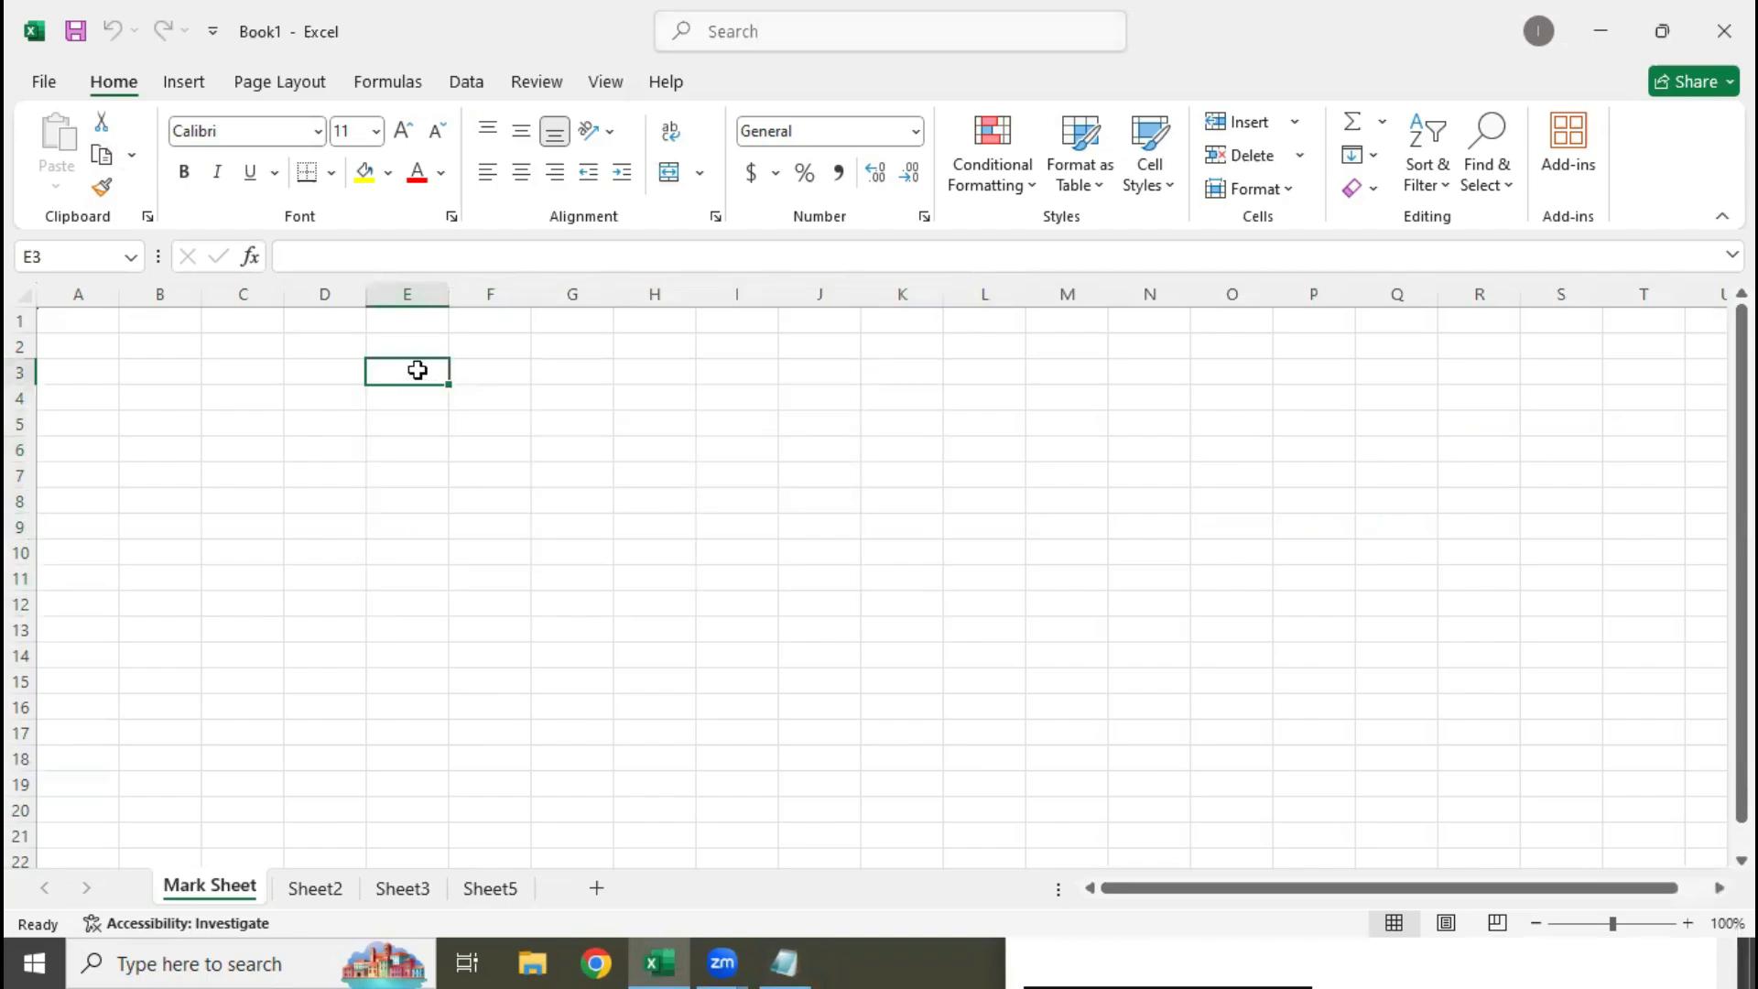
{"action": "left_click_drag", "start_coordinate": [417, 370], "coordinate": [876, 365]}
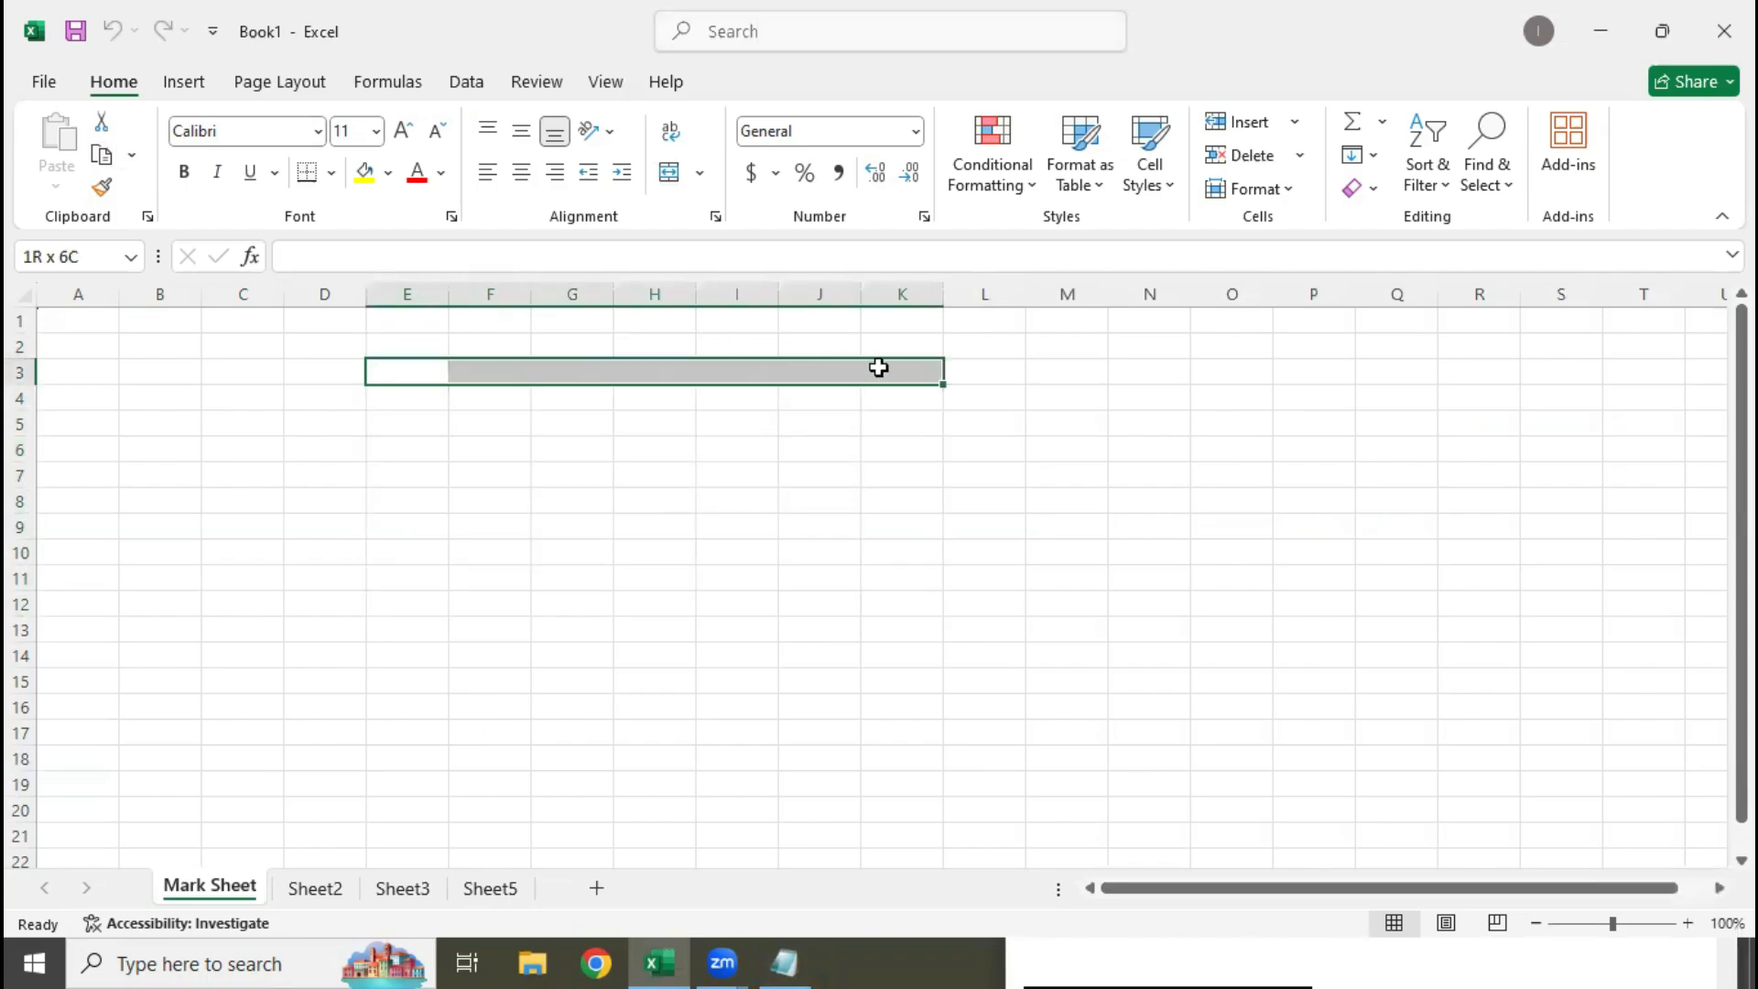
{"action": "left_click", "coordinate": [879, 363]}
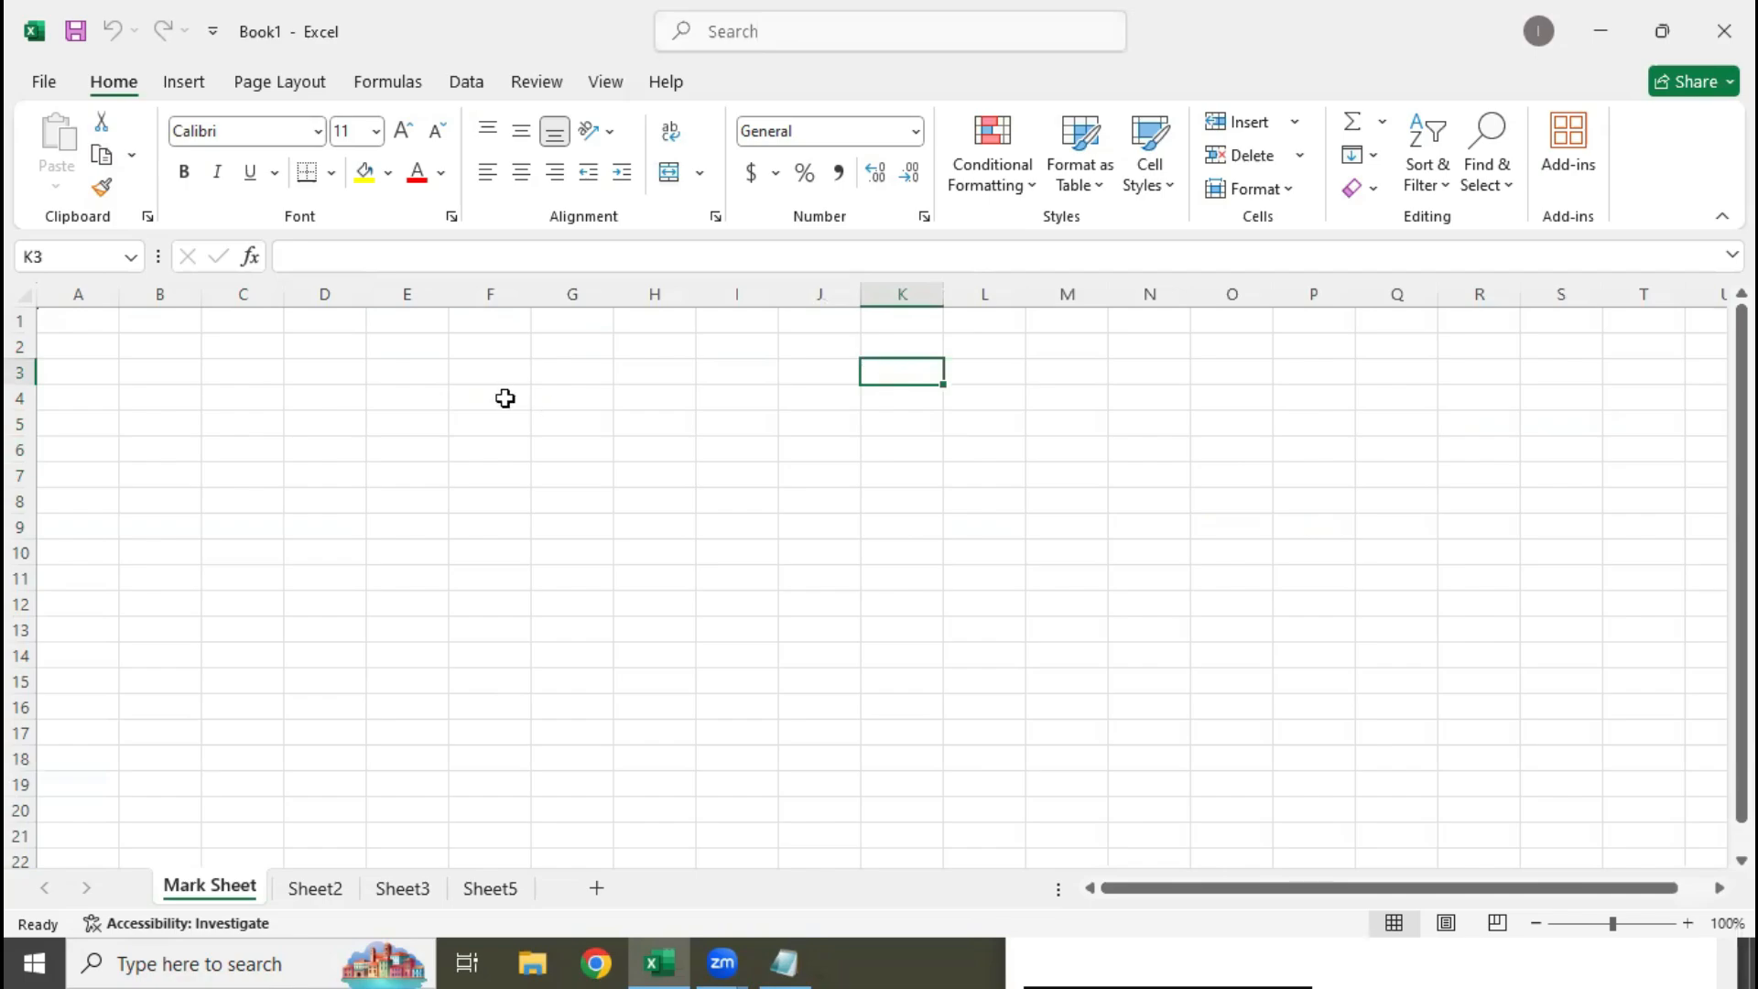
{"action": "left_click_drag", "start_coordinate": [399, 364], "coordinate": [932, 397]}
{"action": "left_click", "coordinate": [903, 364]}
{"action": "left_click_drag", "start_coordinate": [402, 371], "coordinate": [894, 612]}
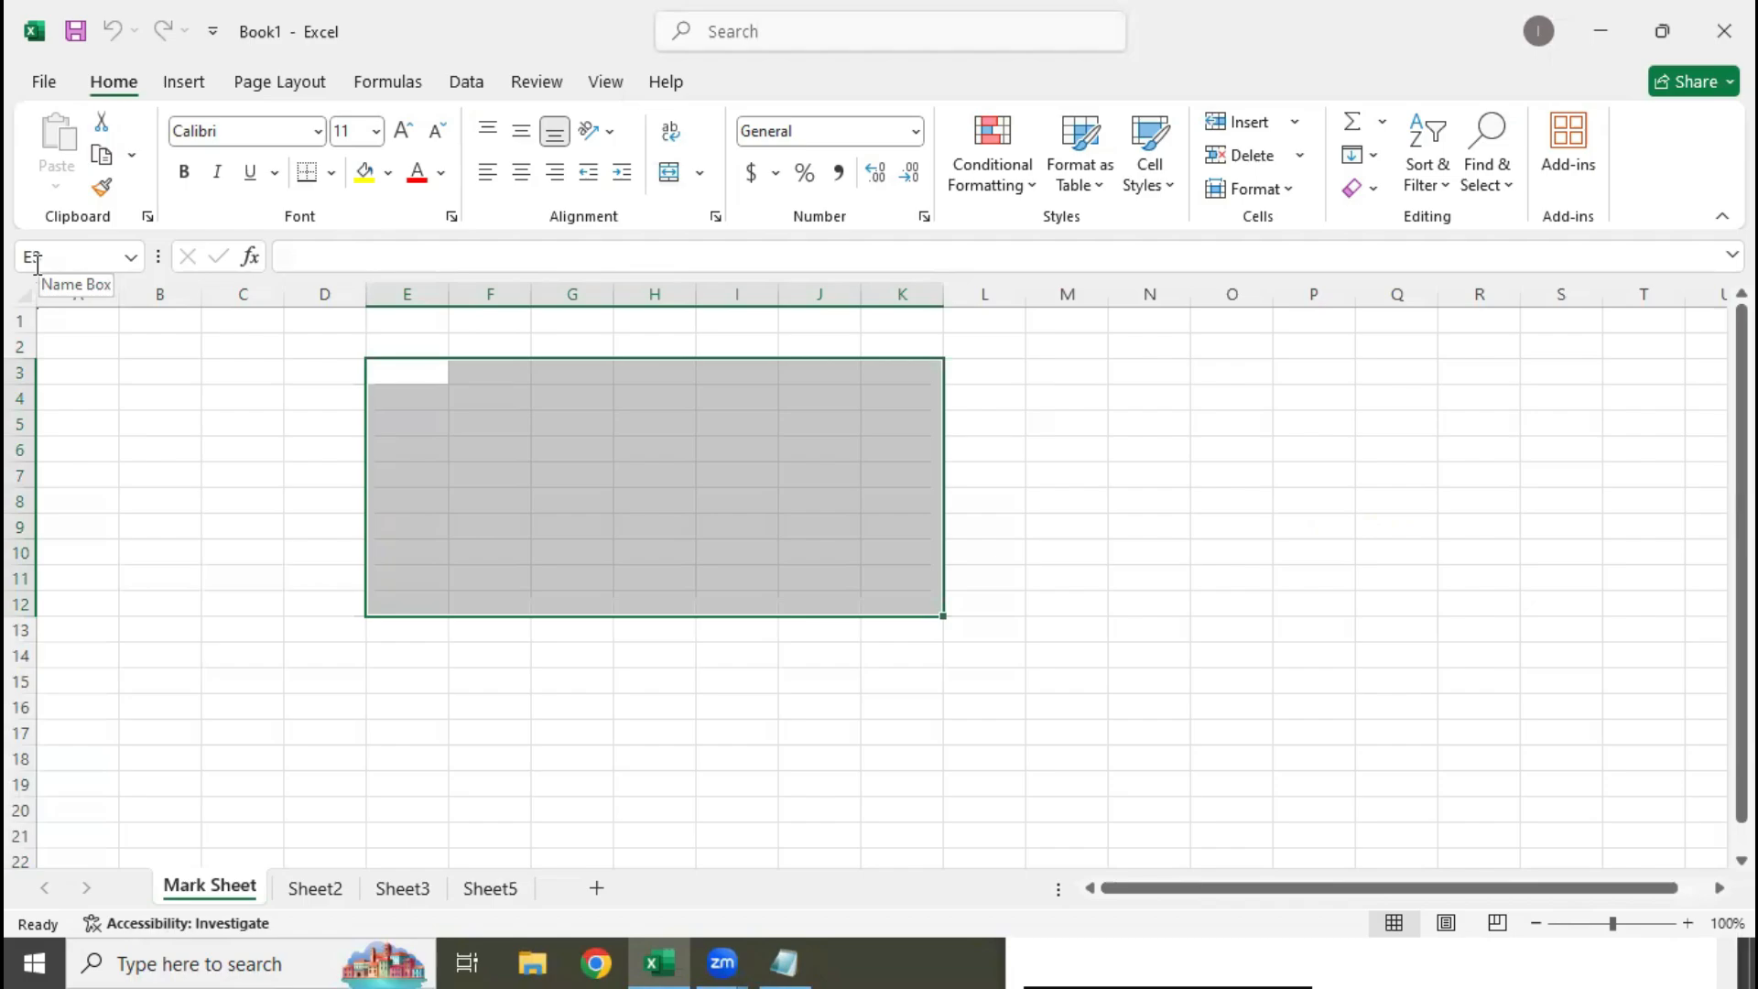
{"action": "left_click", "coordinate": [91, 398]}
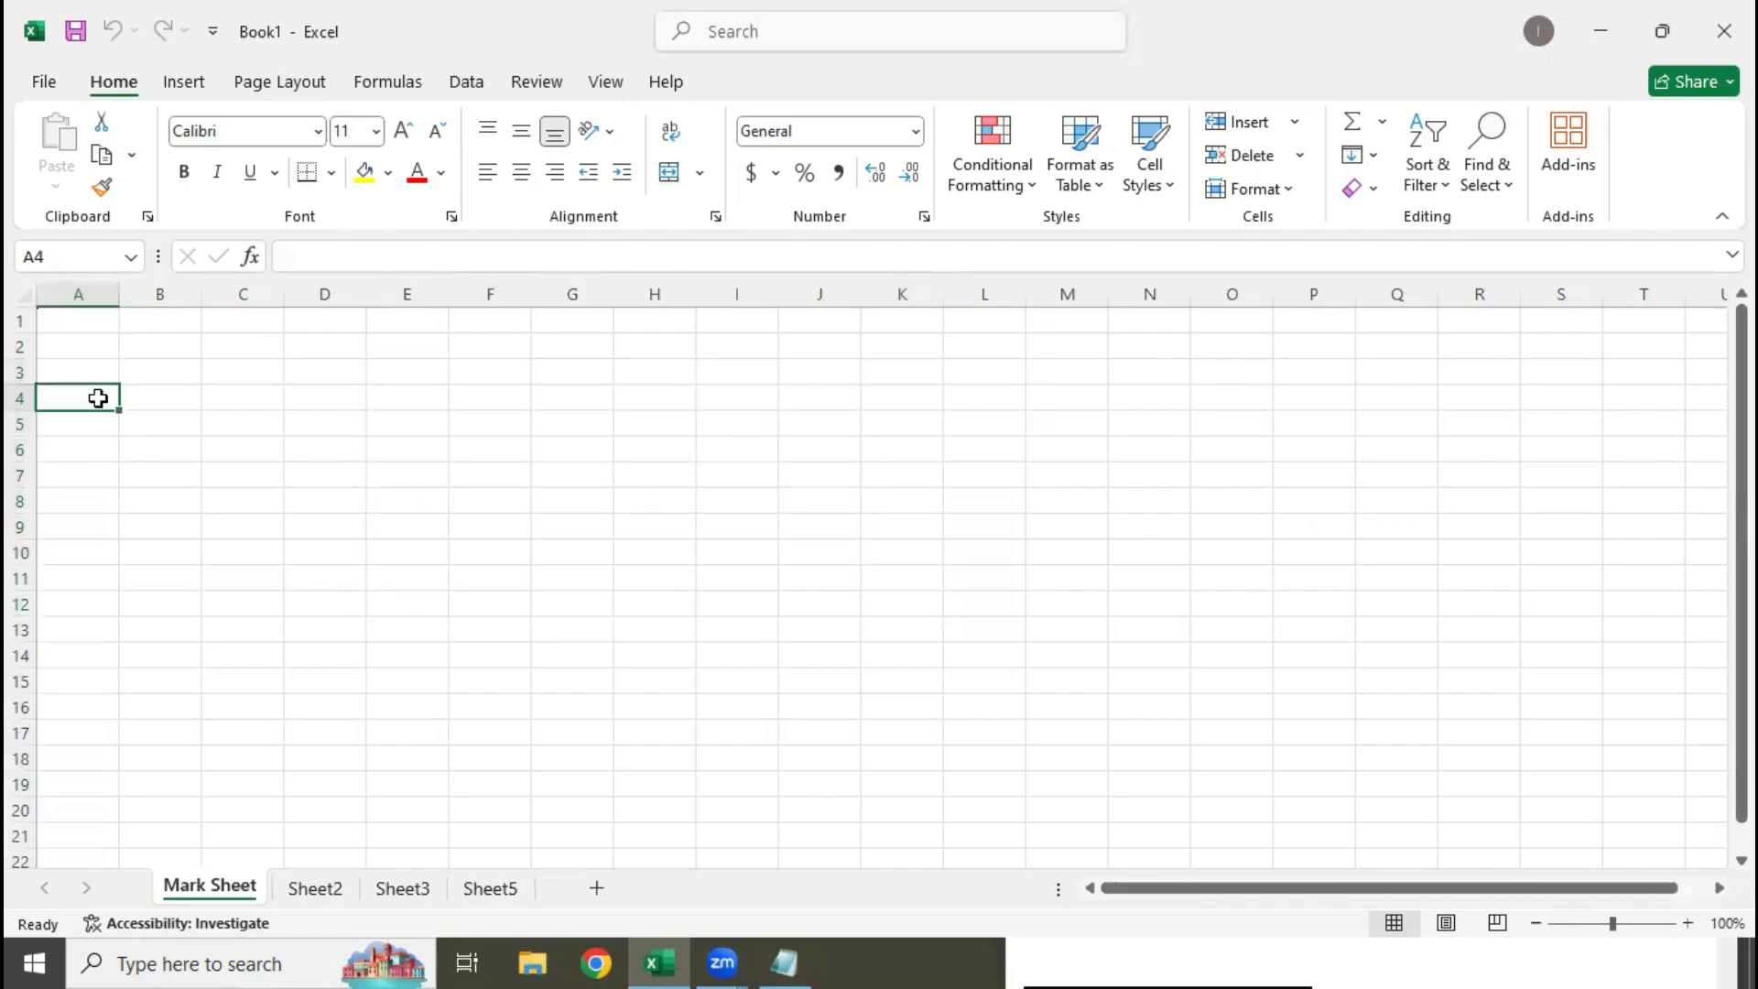
{"action": "left_click", "coordinate": [92, 324]}
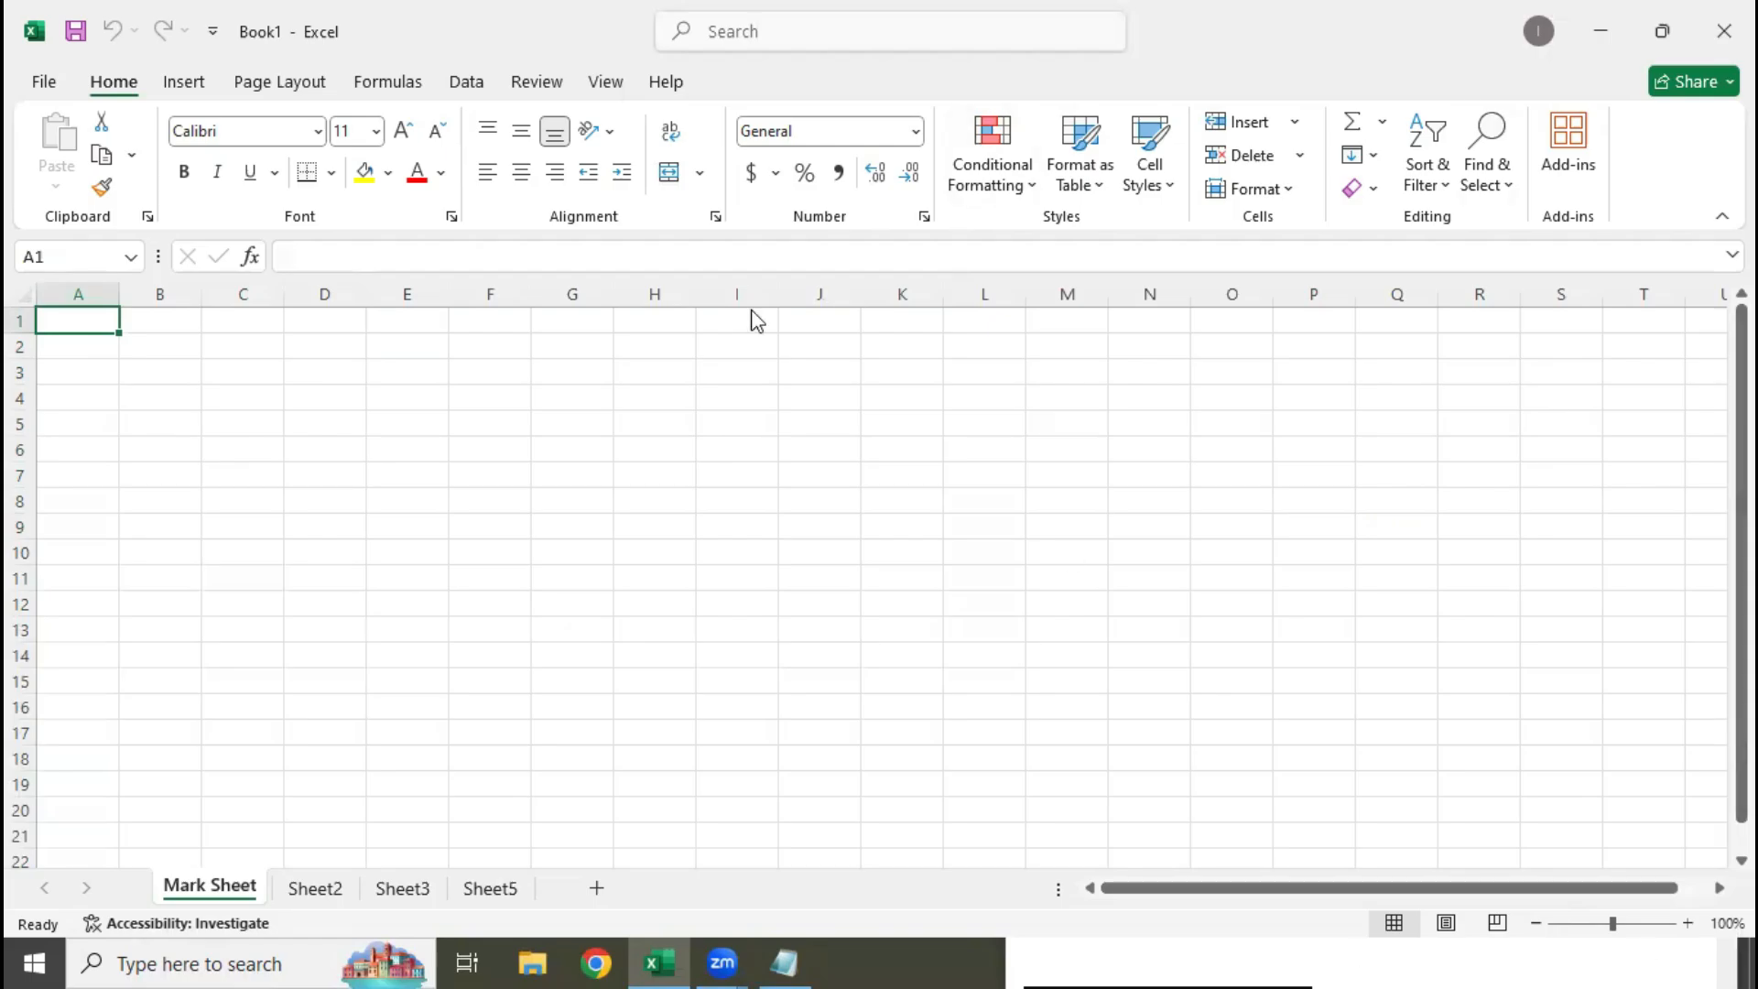
Switch to Notepad and replace the term "Sheet" in the second definition with "Table"
{"action": "left_click", "coordinate": [768, 959]}
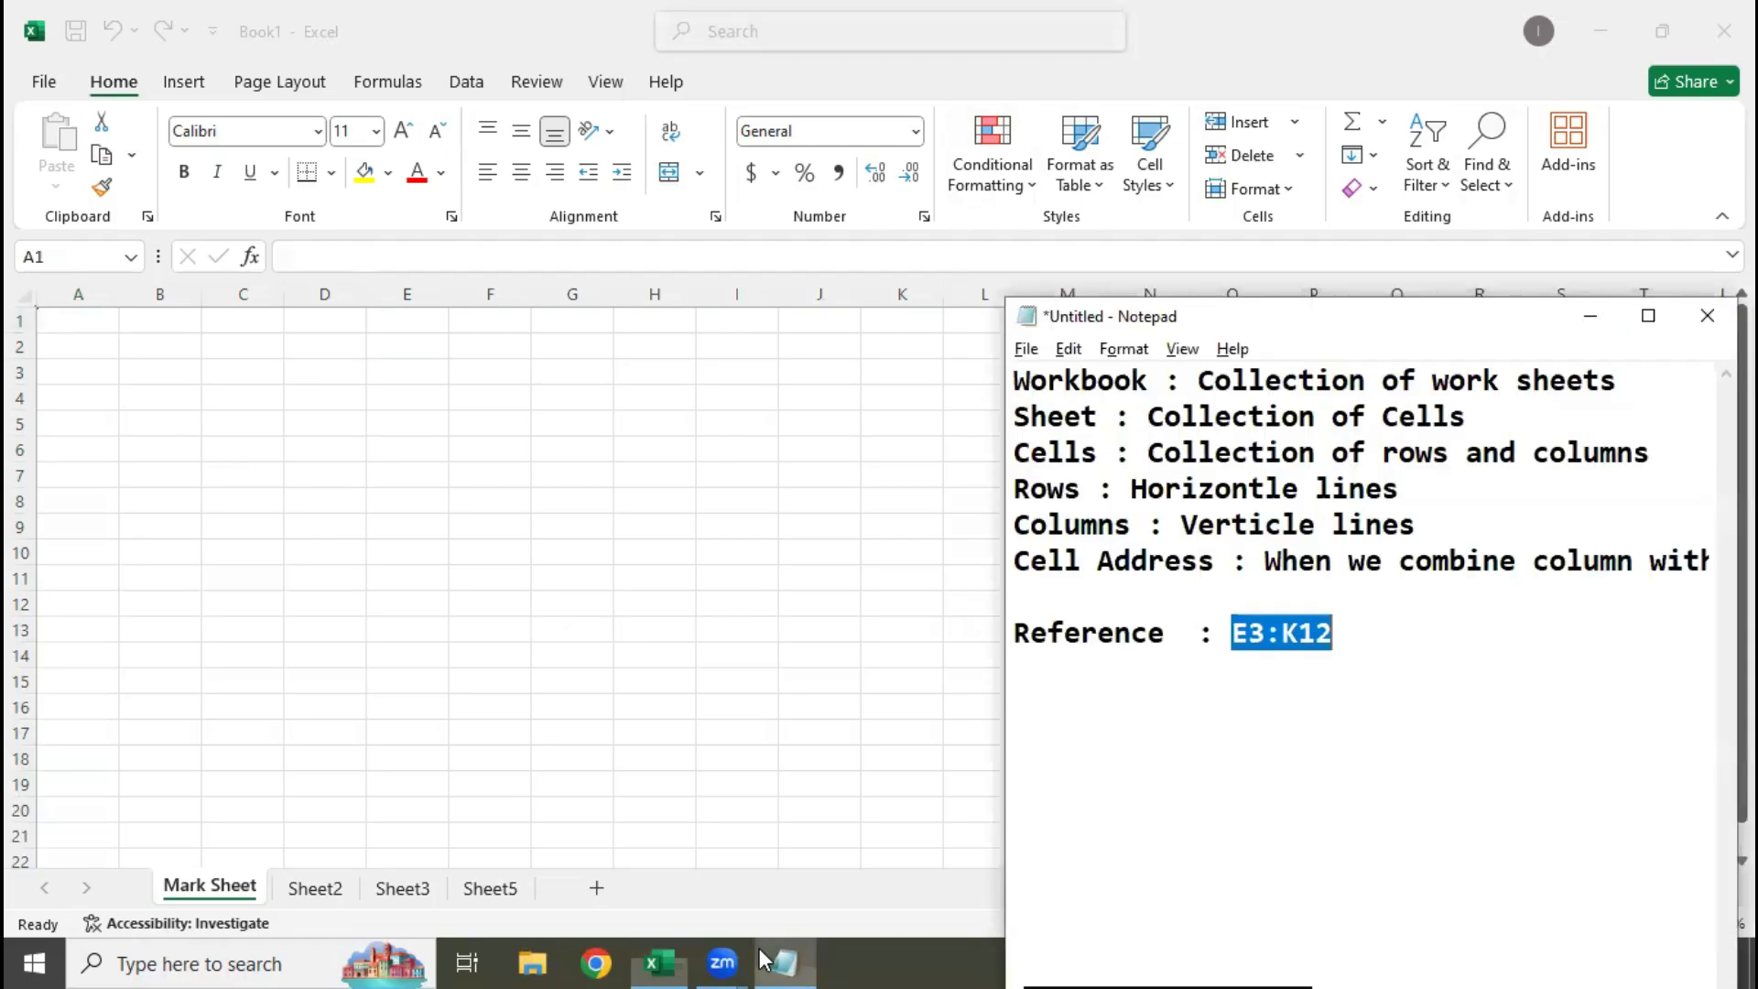
{"action": "left_click", "coordinate": [1581, 738]}
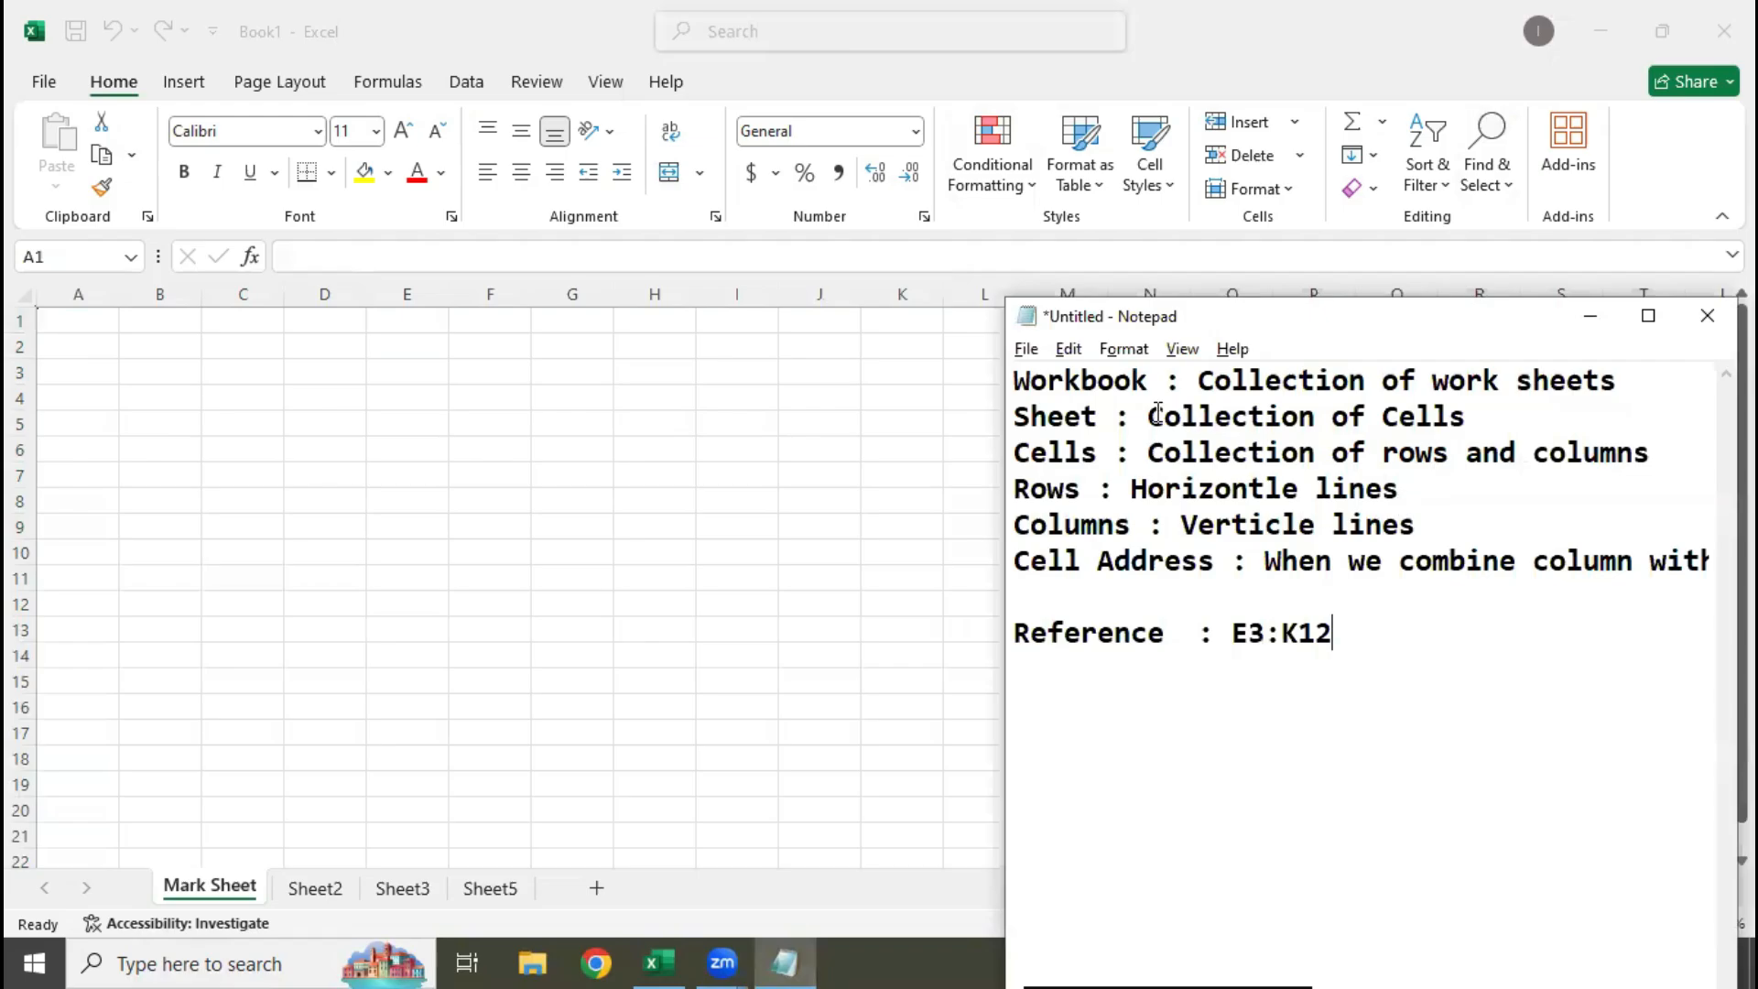
{"action": "double_click", "coordinate": [1081, 416]}
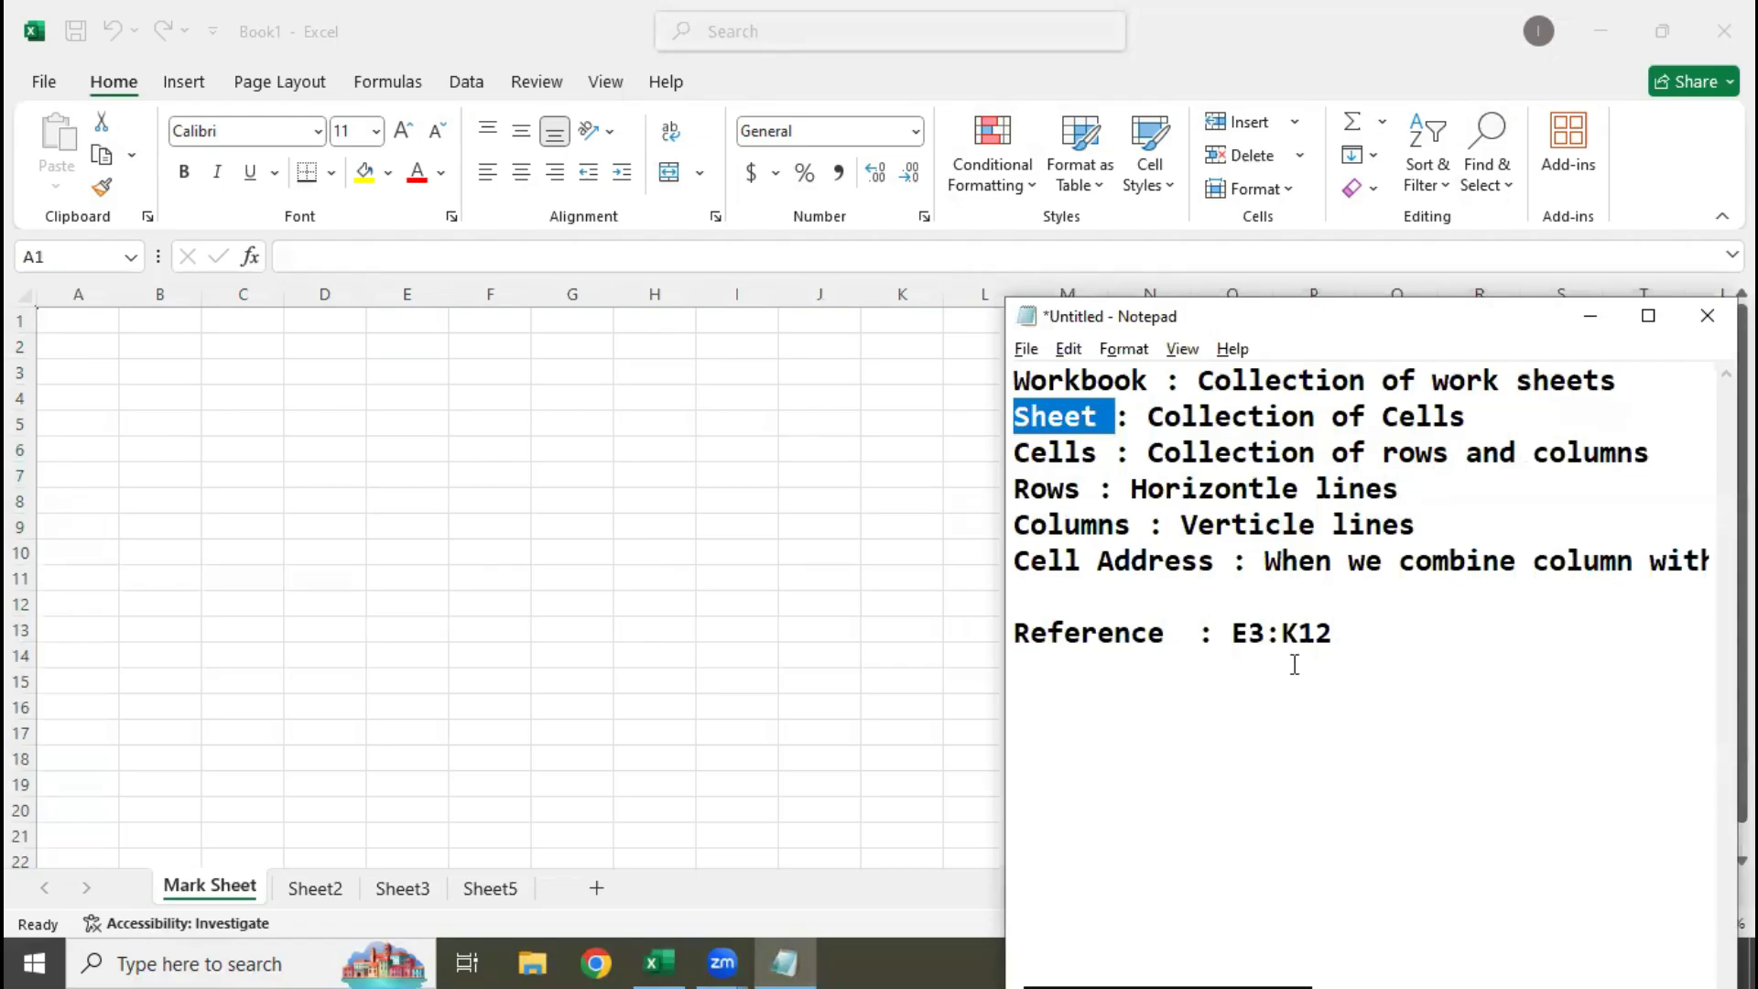
{"action": "type", "text": "Table"}
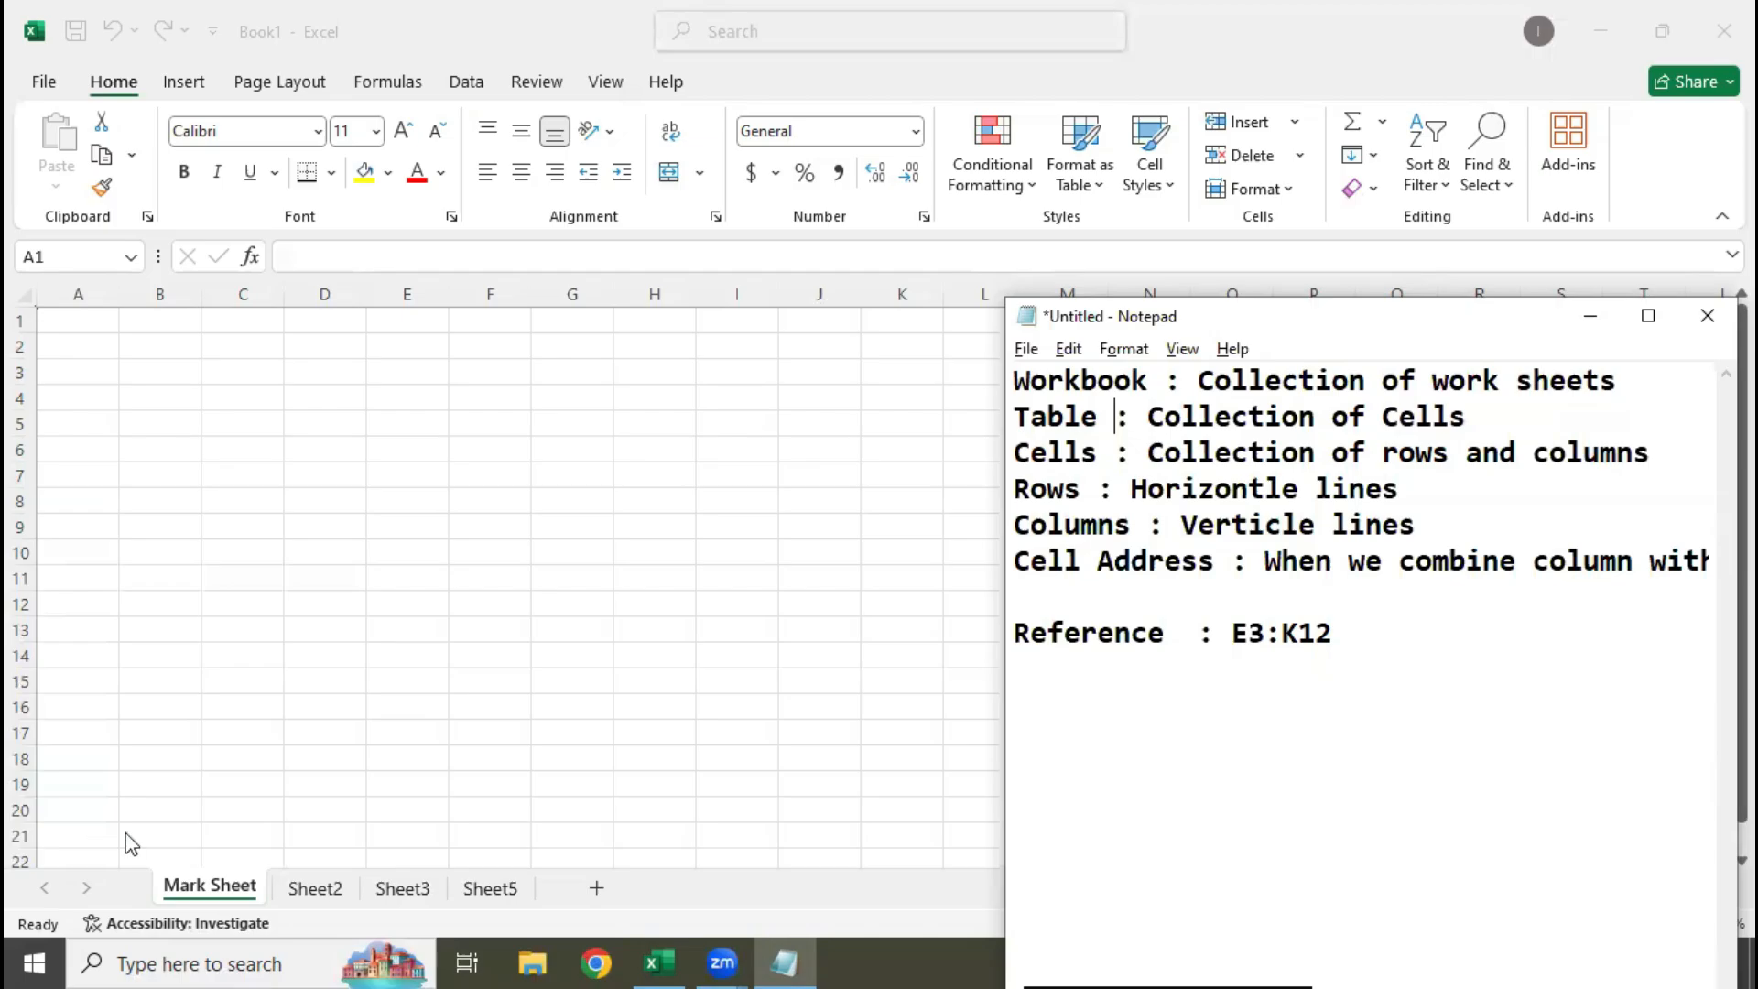
Return to Excel and enter the headings "S.NO" in A1 and "NAMES" in B1 of the Mark Sheet
{"action": "left_click", "coordinate": [197, 542]}
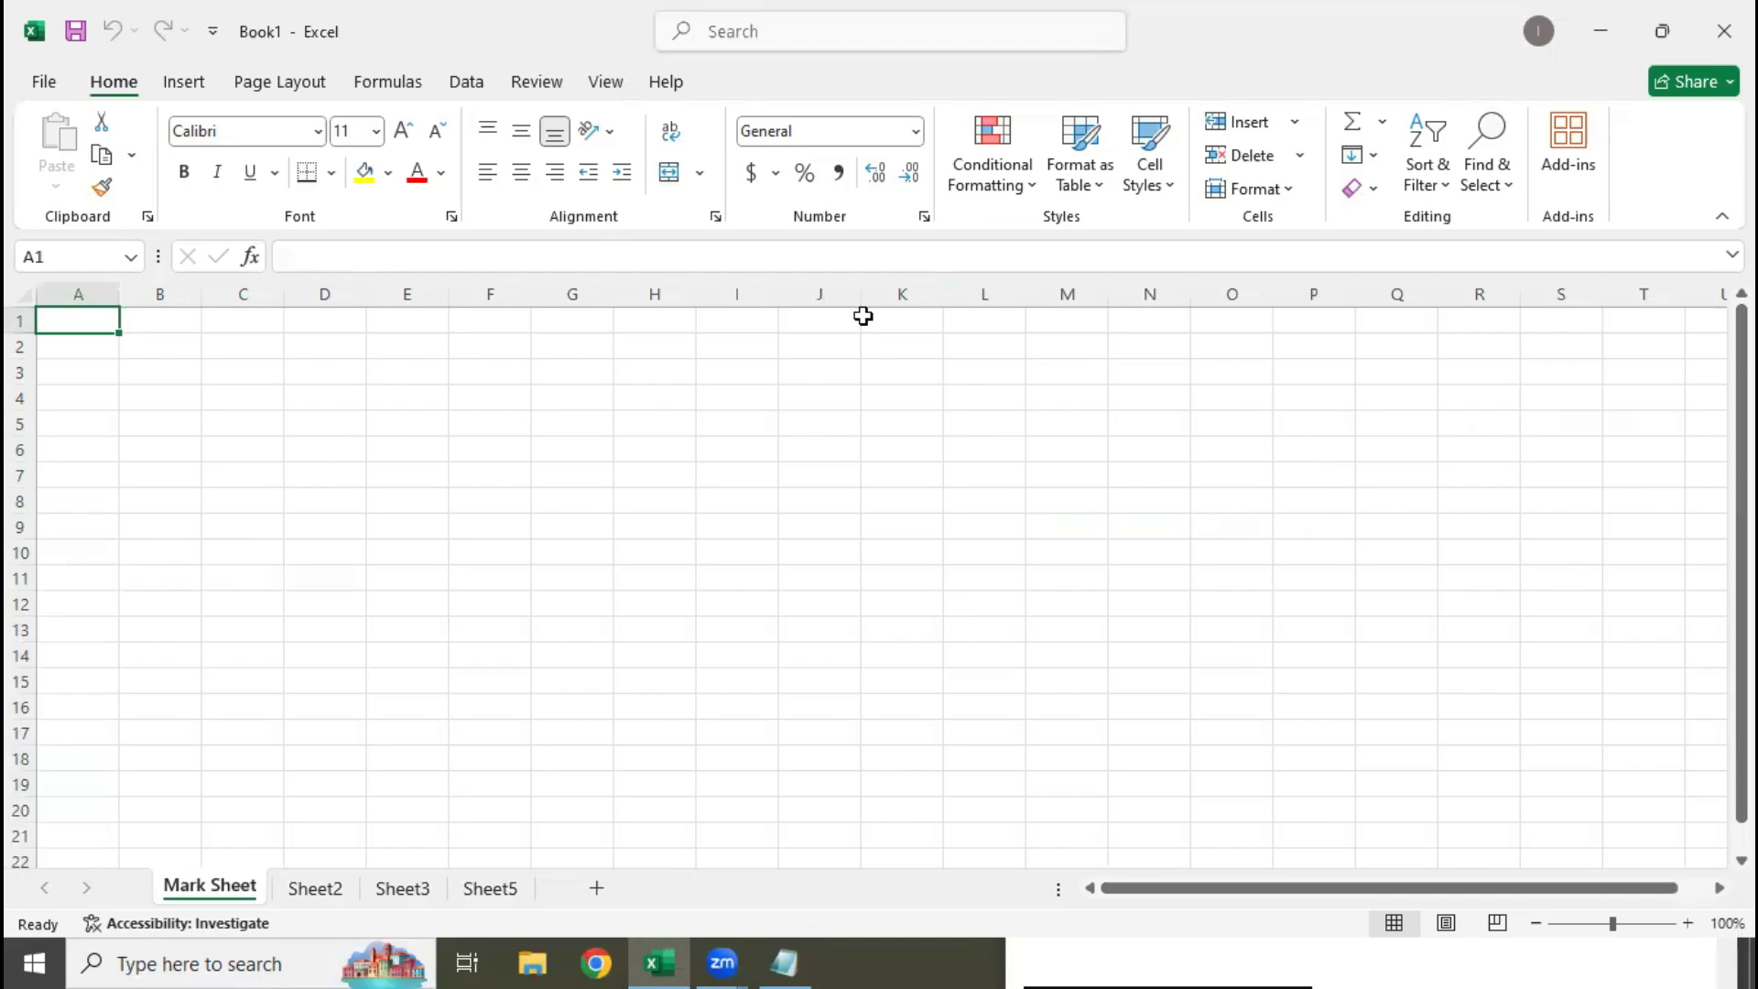
{"action": "type", "text": "S."}
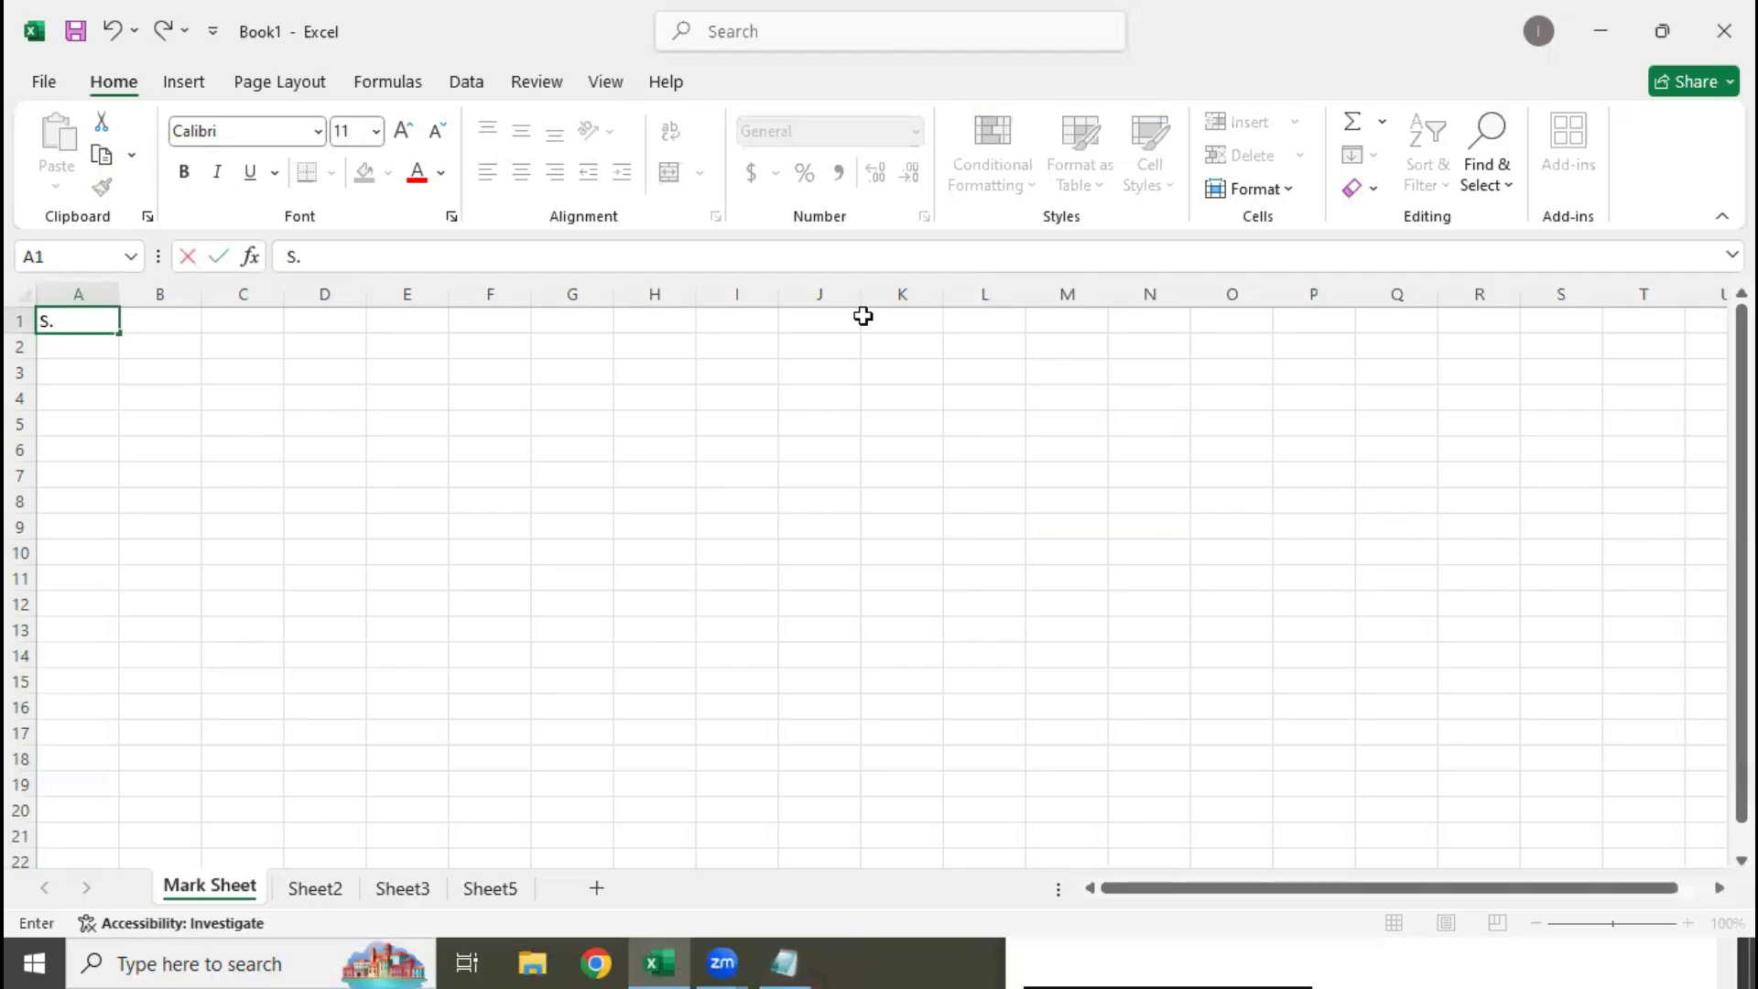
{"action": "type", "text": "NO"}
{"action": "key", "text": "Tab"}
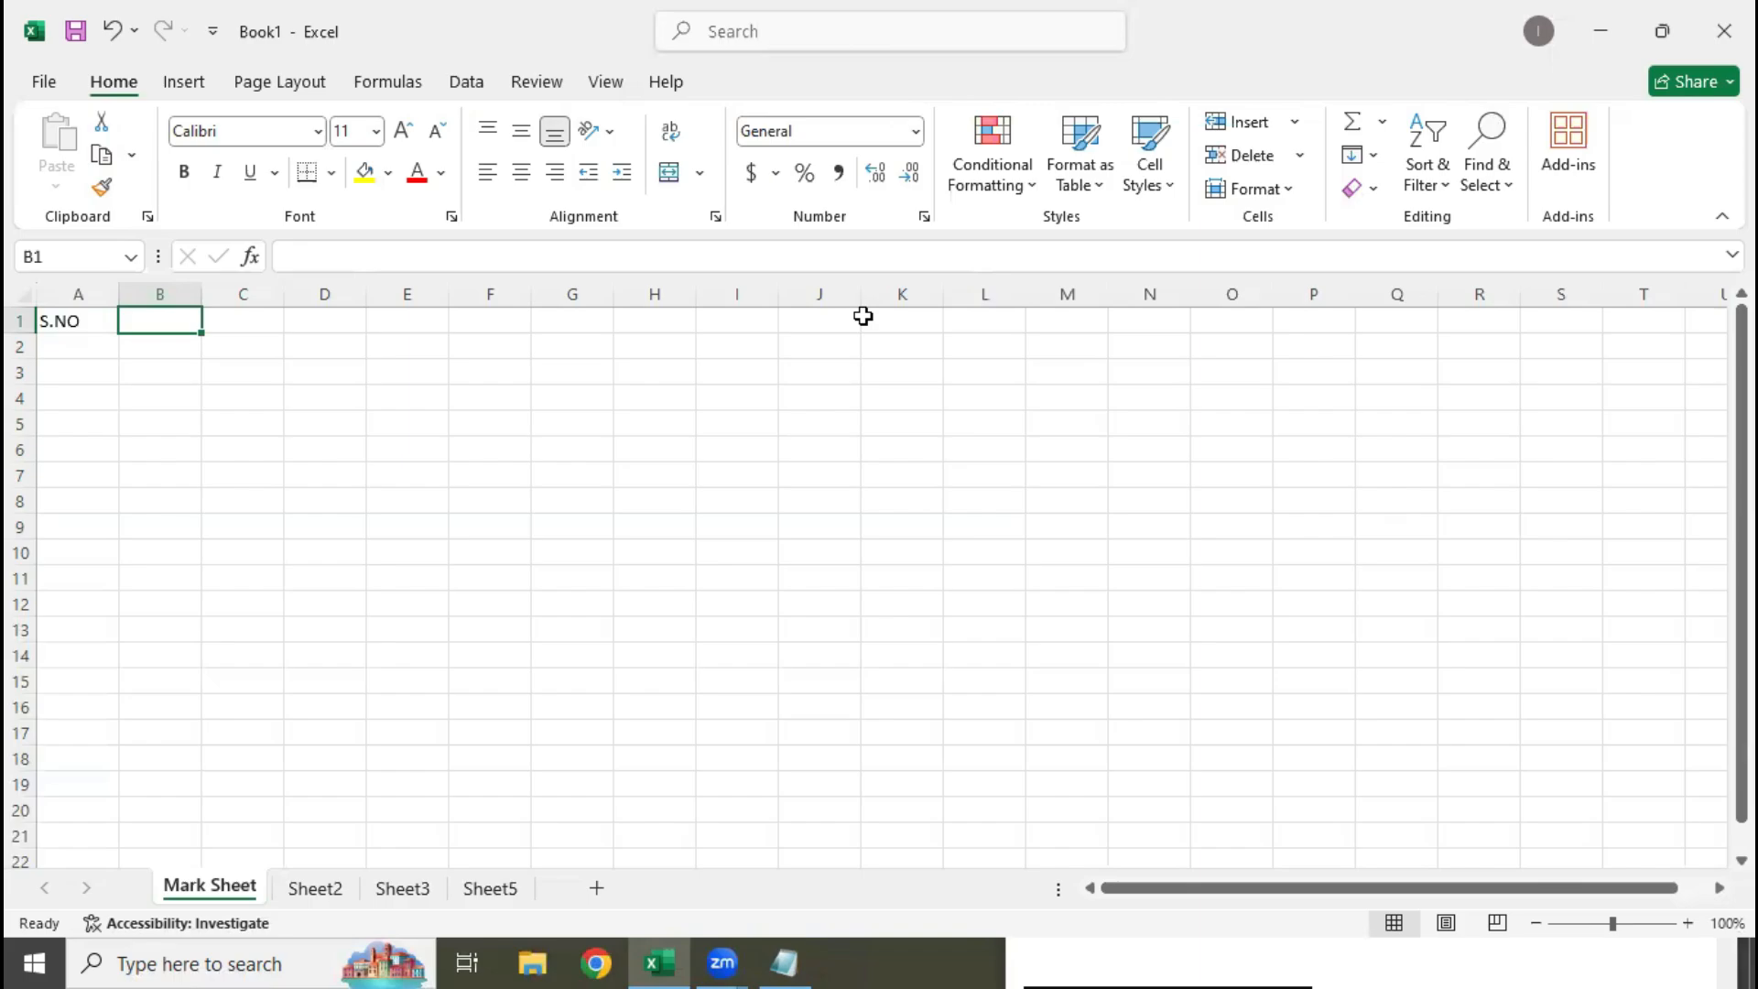
{"action": "key", "text": "Left"}
{"action": "key", "text": "Right"}
{"action": "type", "text": "NAMES"}
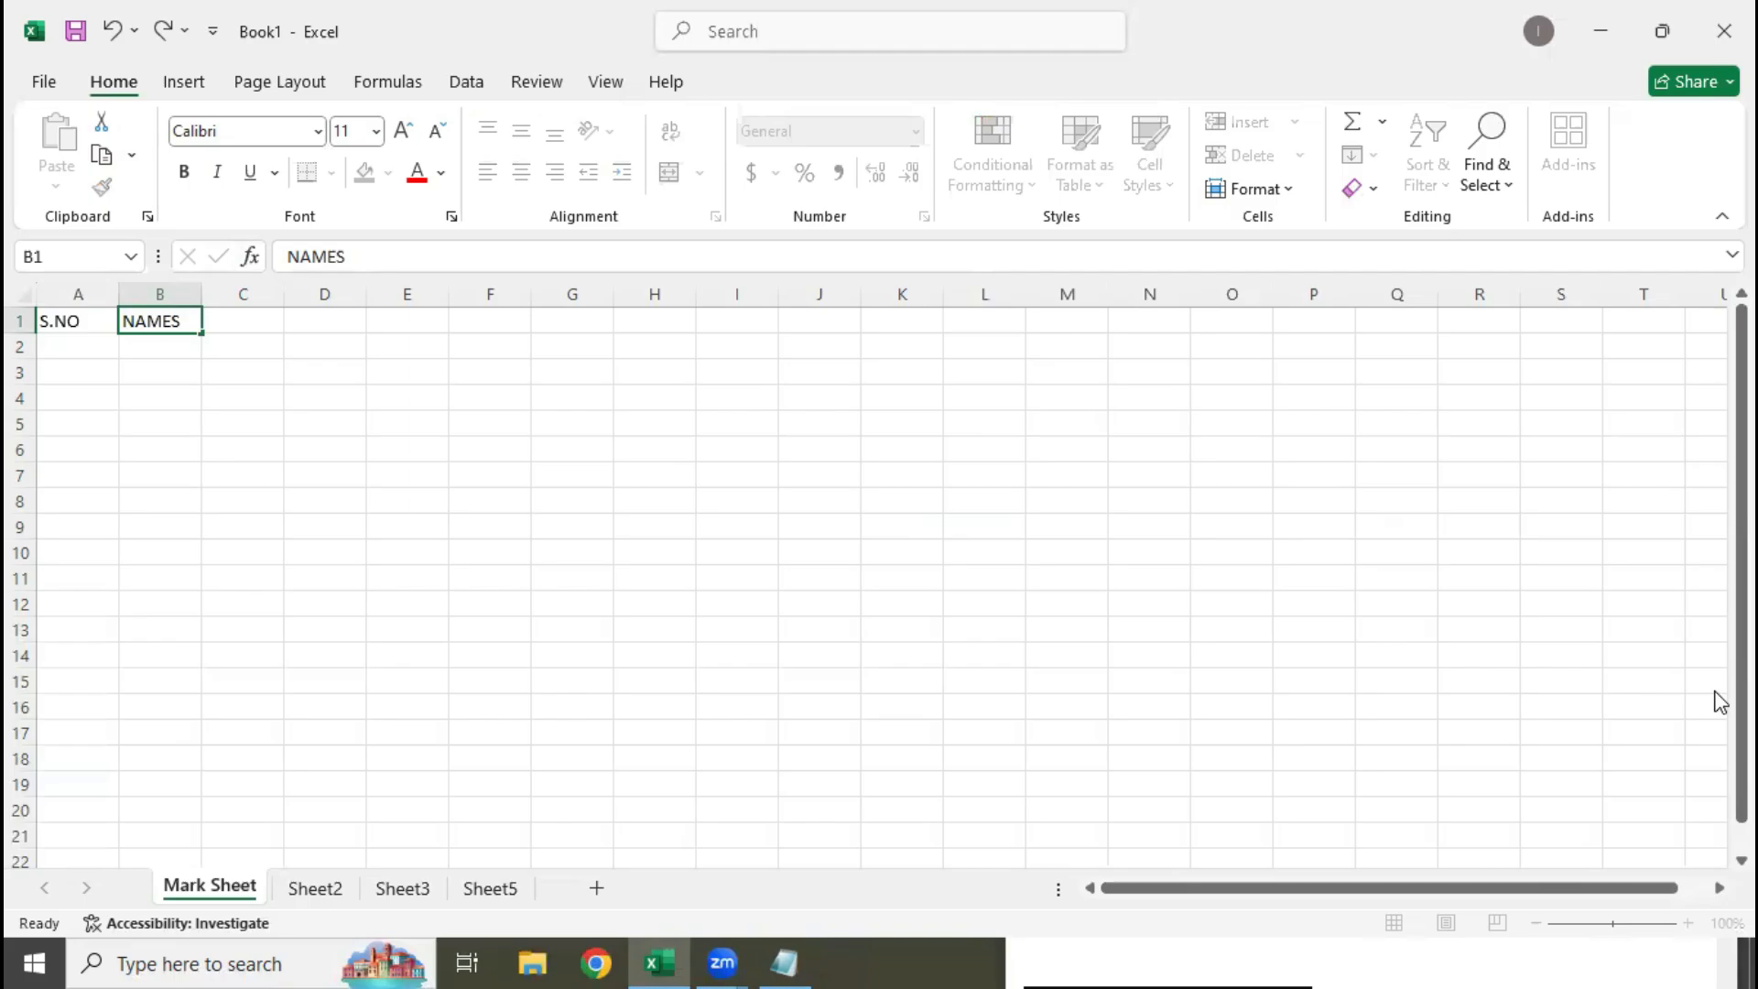
{"action": "key", "text": "Right"}
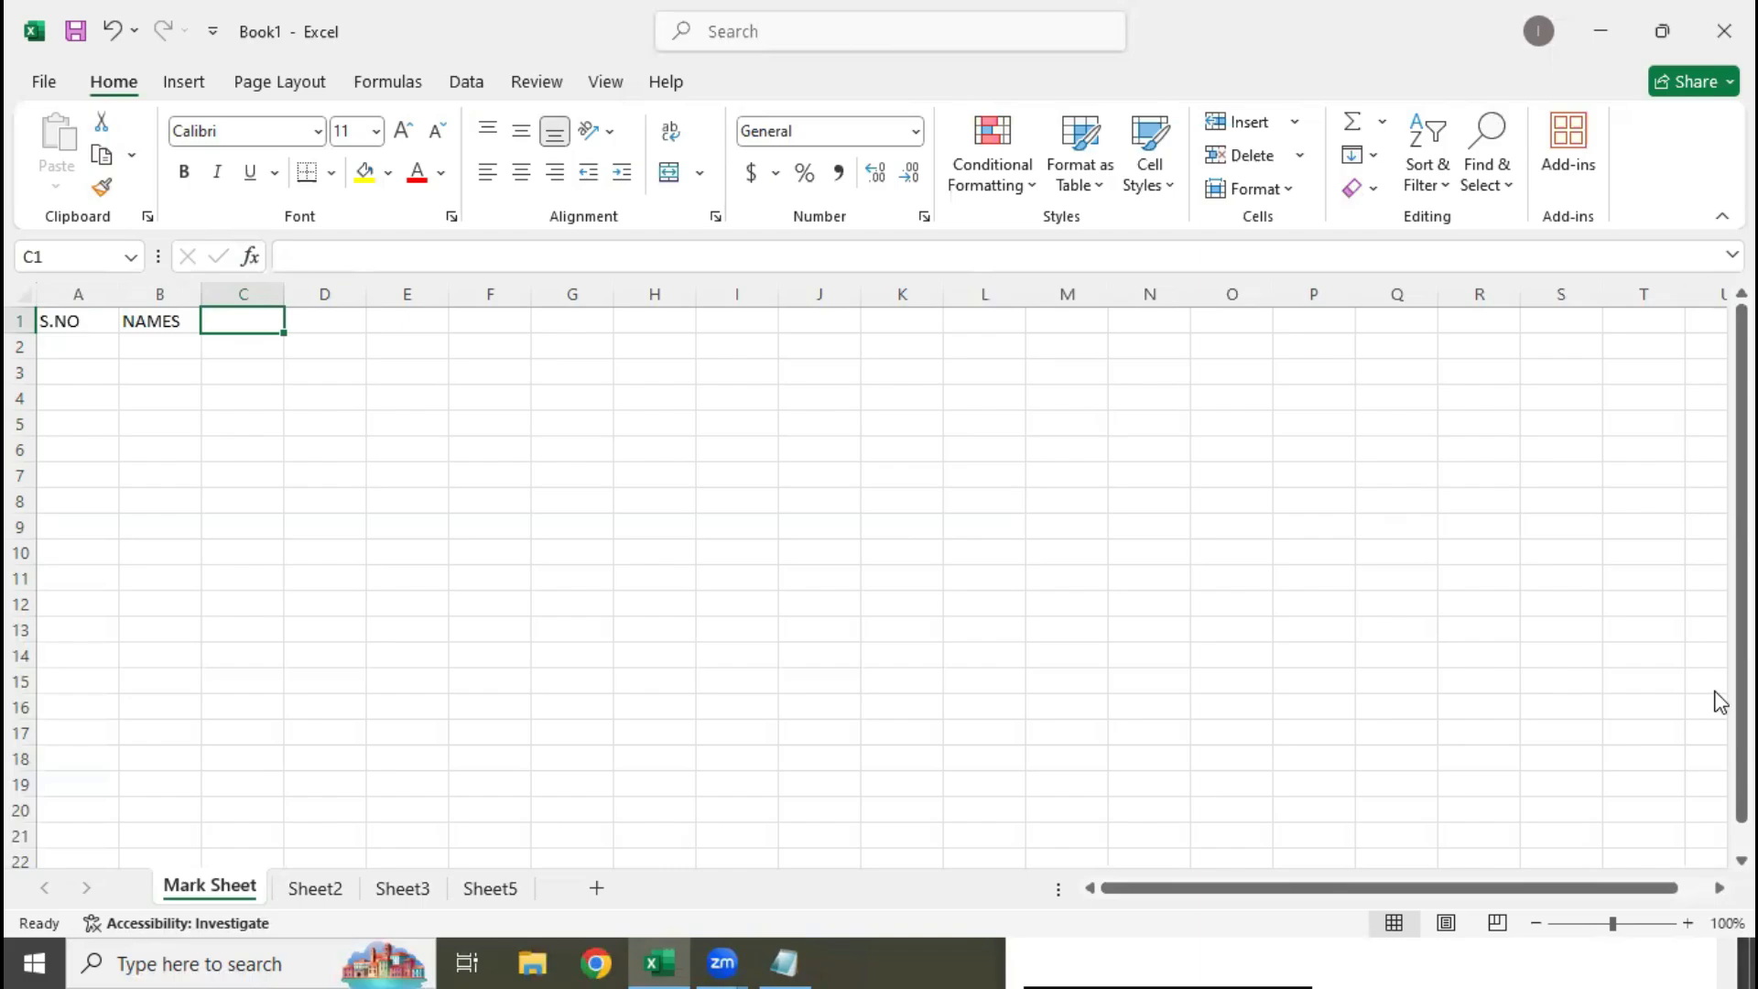
Add the subject headings "MS OFFICE" in C1 and "HTML5/CSS/JS" in D1
{"action": "type", "text": "MS OFFICE"}
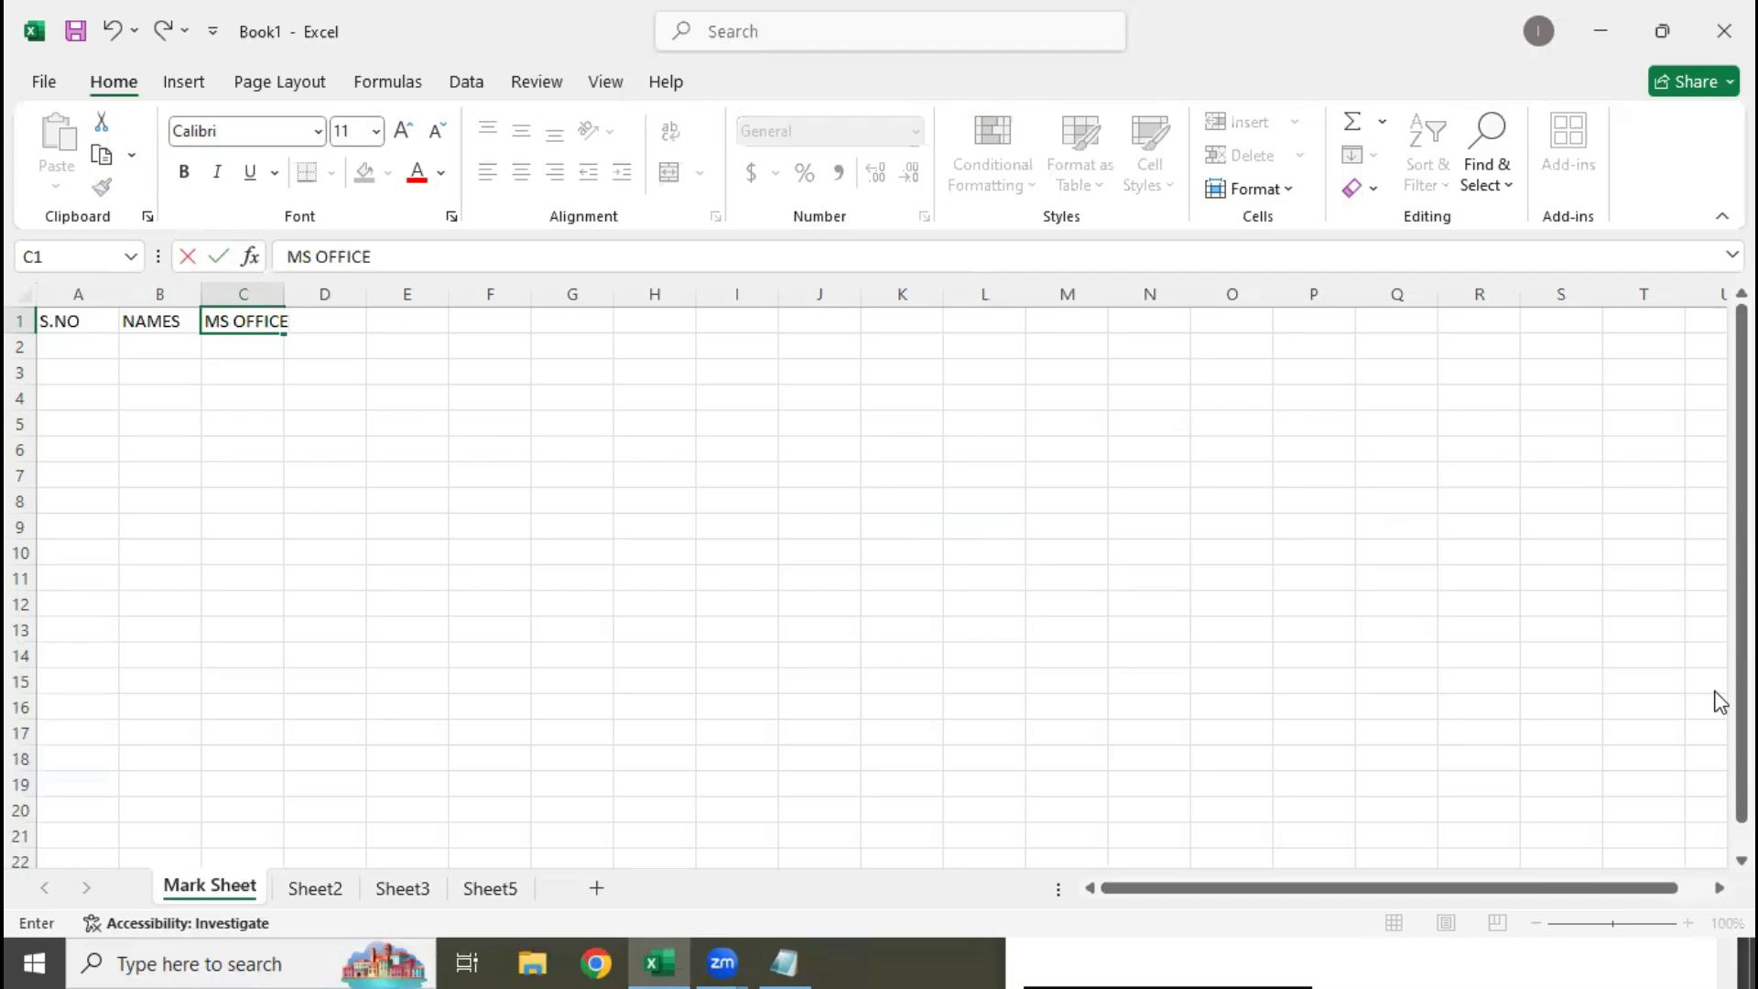
{"action": "key", "text": "Tab"}
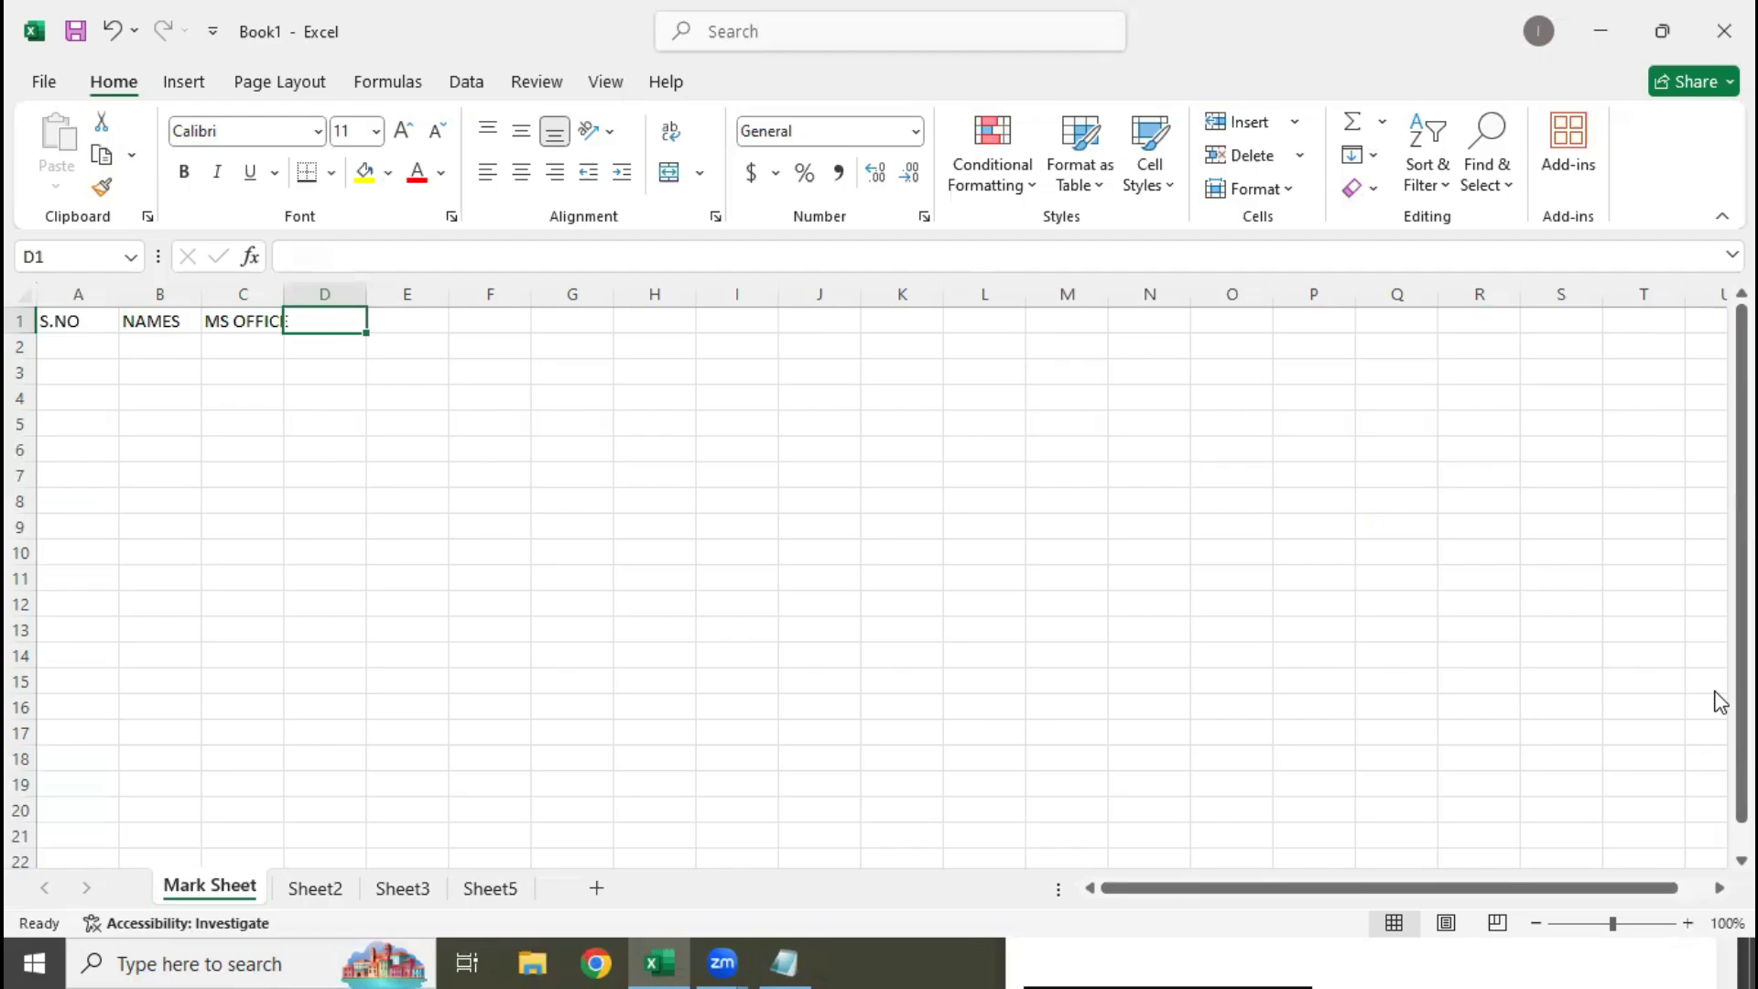
{"action": "type", "text": "HTML5"}
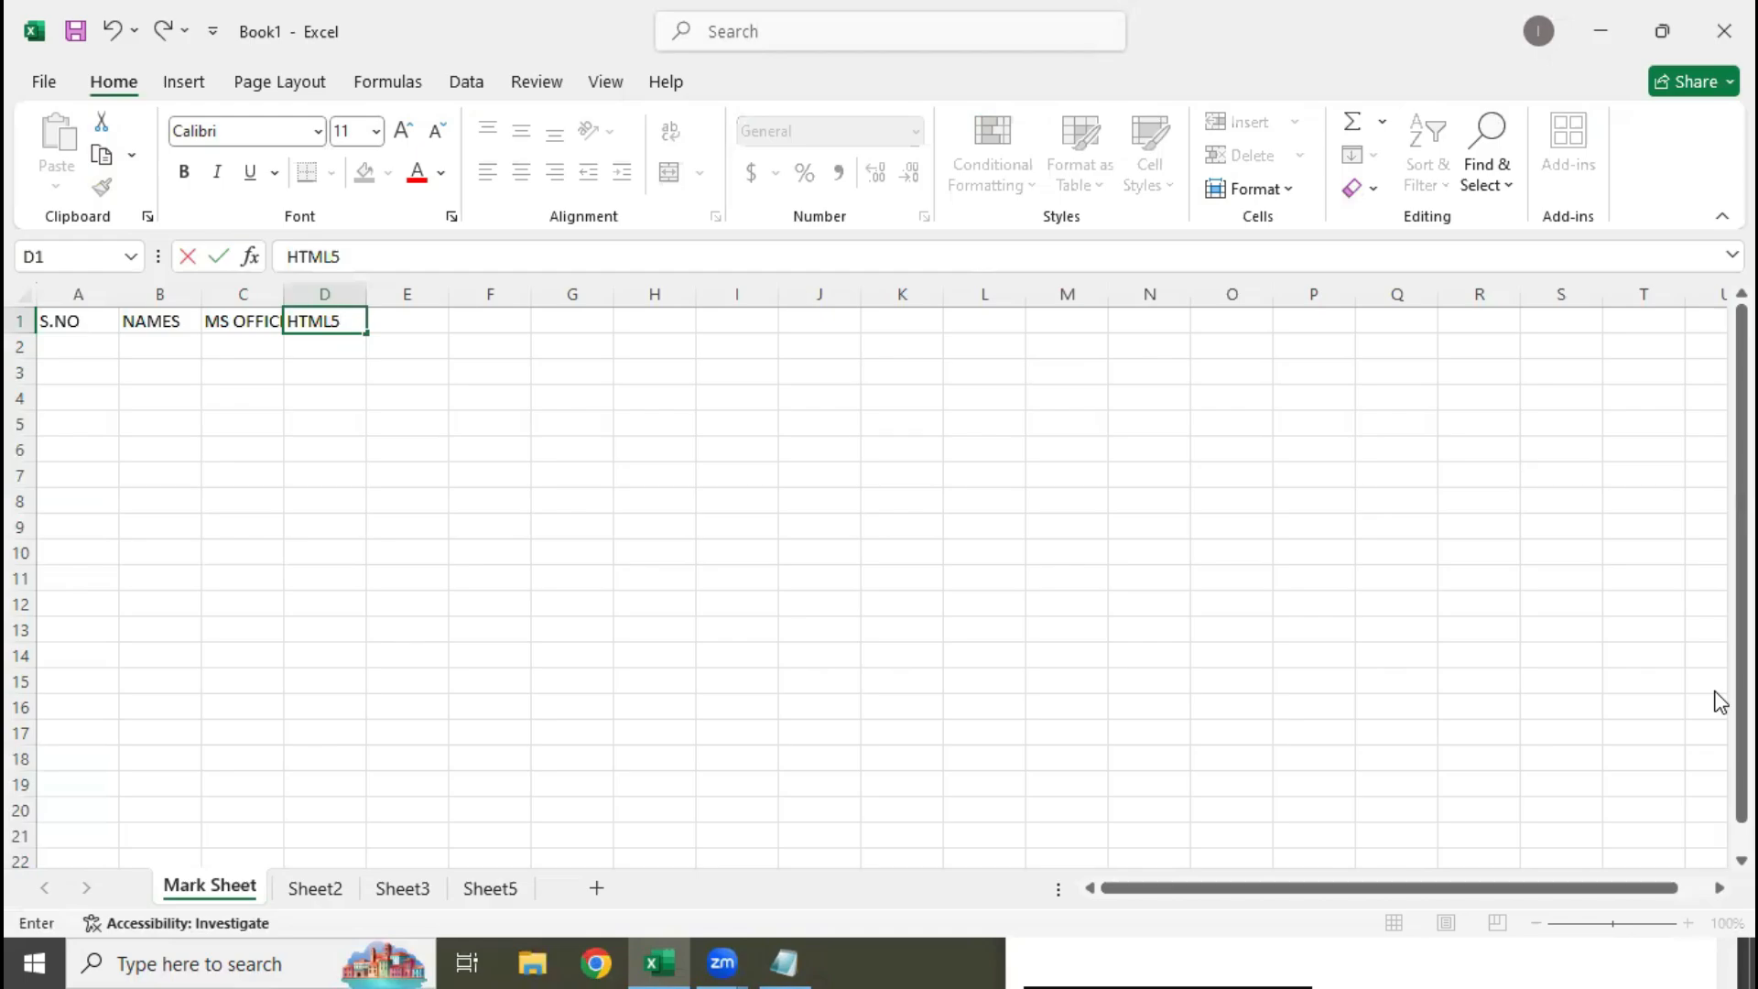
{"action": "type", "text": "/CSS/JS"}
{"action": "key", "text": "Tab"}
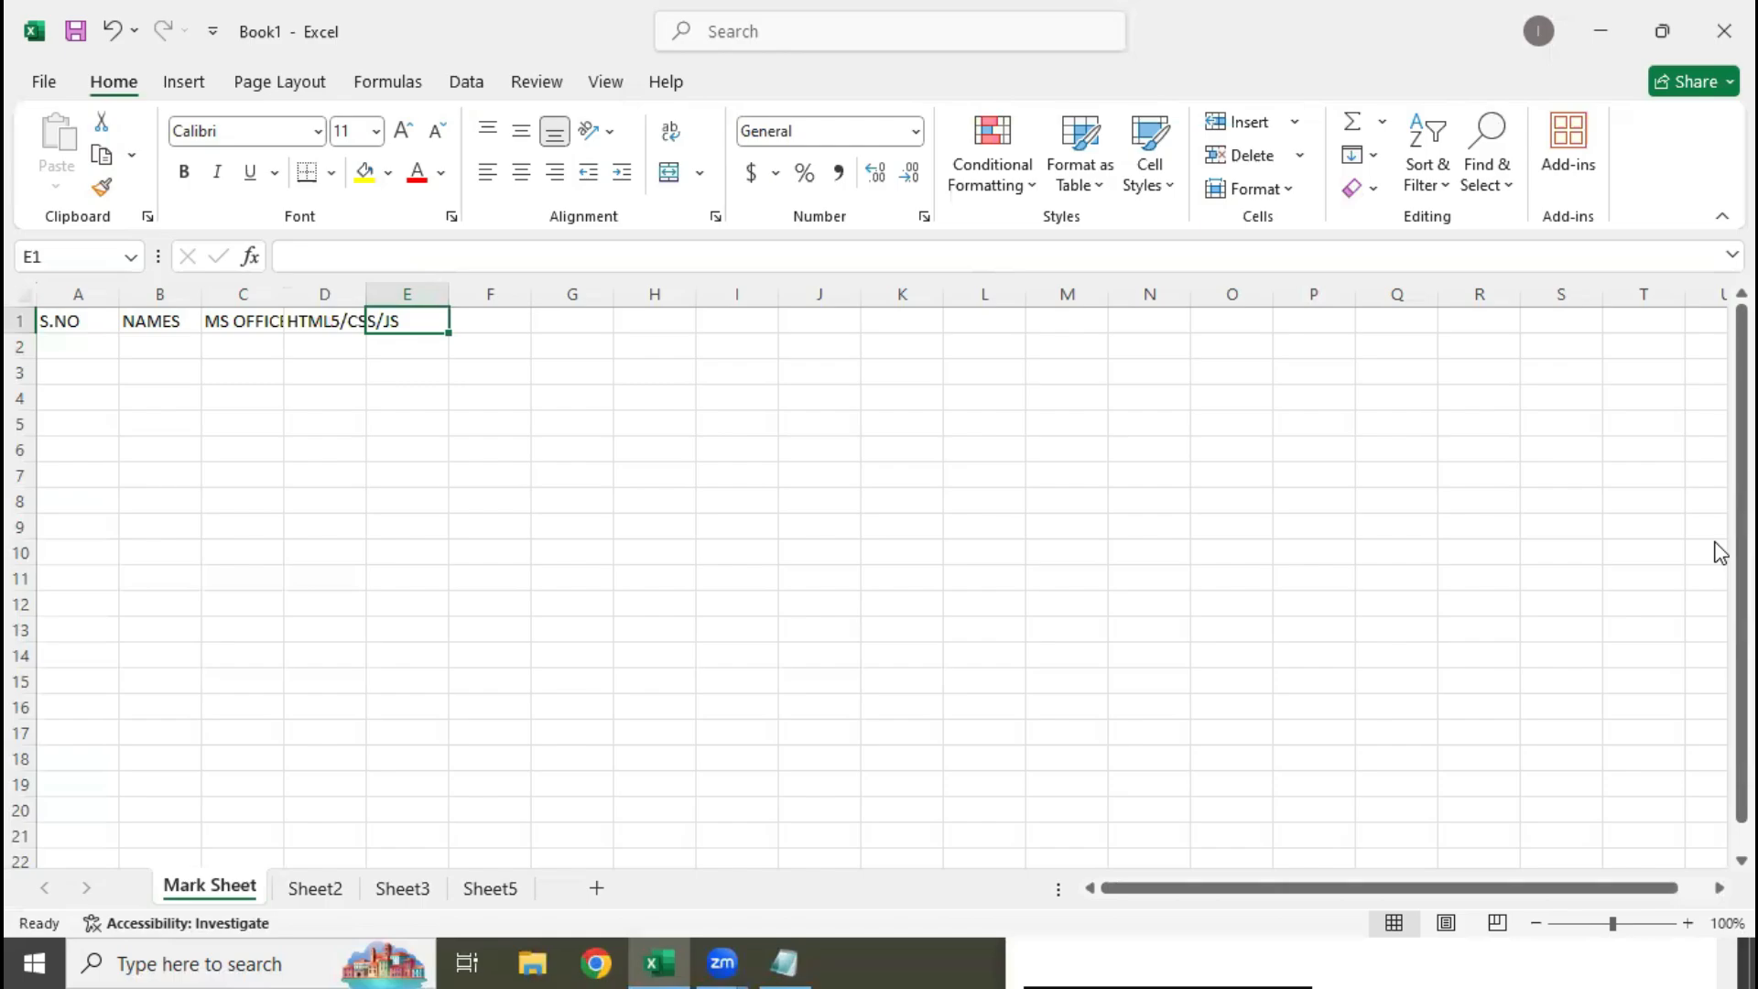
Enter the headings "BS AND JQ" in E1, "GIT" in F1 and "SEO" in G1
{"action": "type", "text": "BS "}
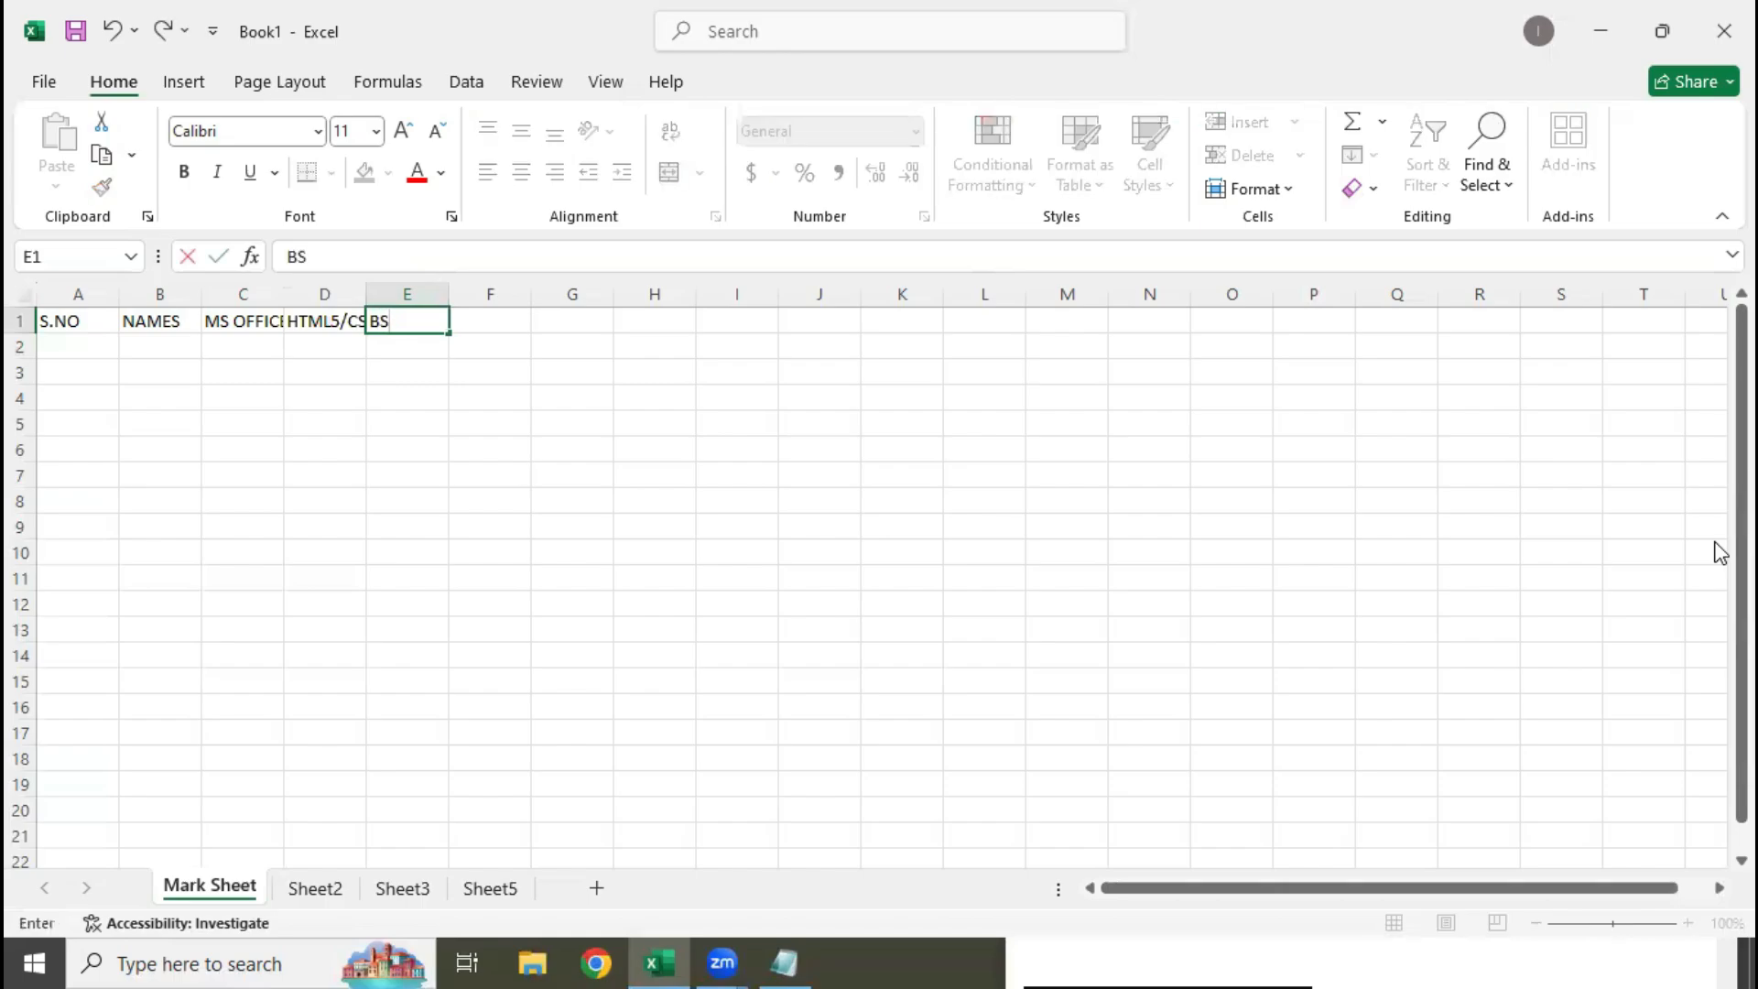
{"action": "type", "text": "AND JQ"}
{"action": "key", "text": "Tab"}
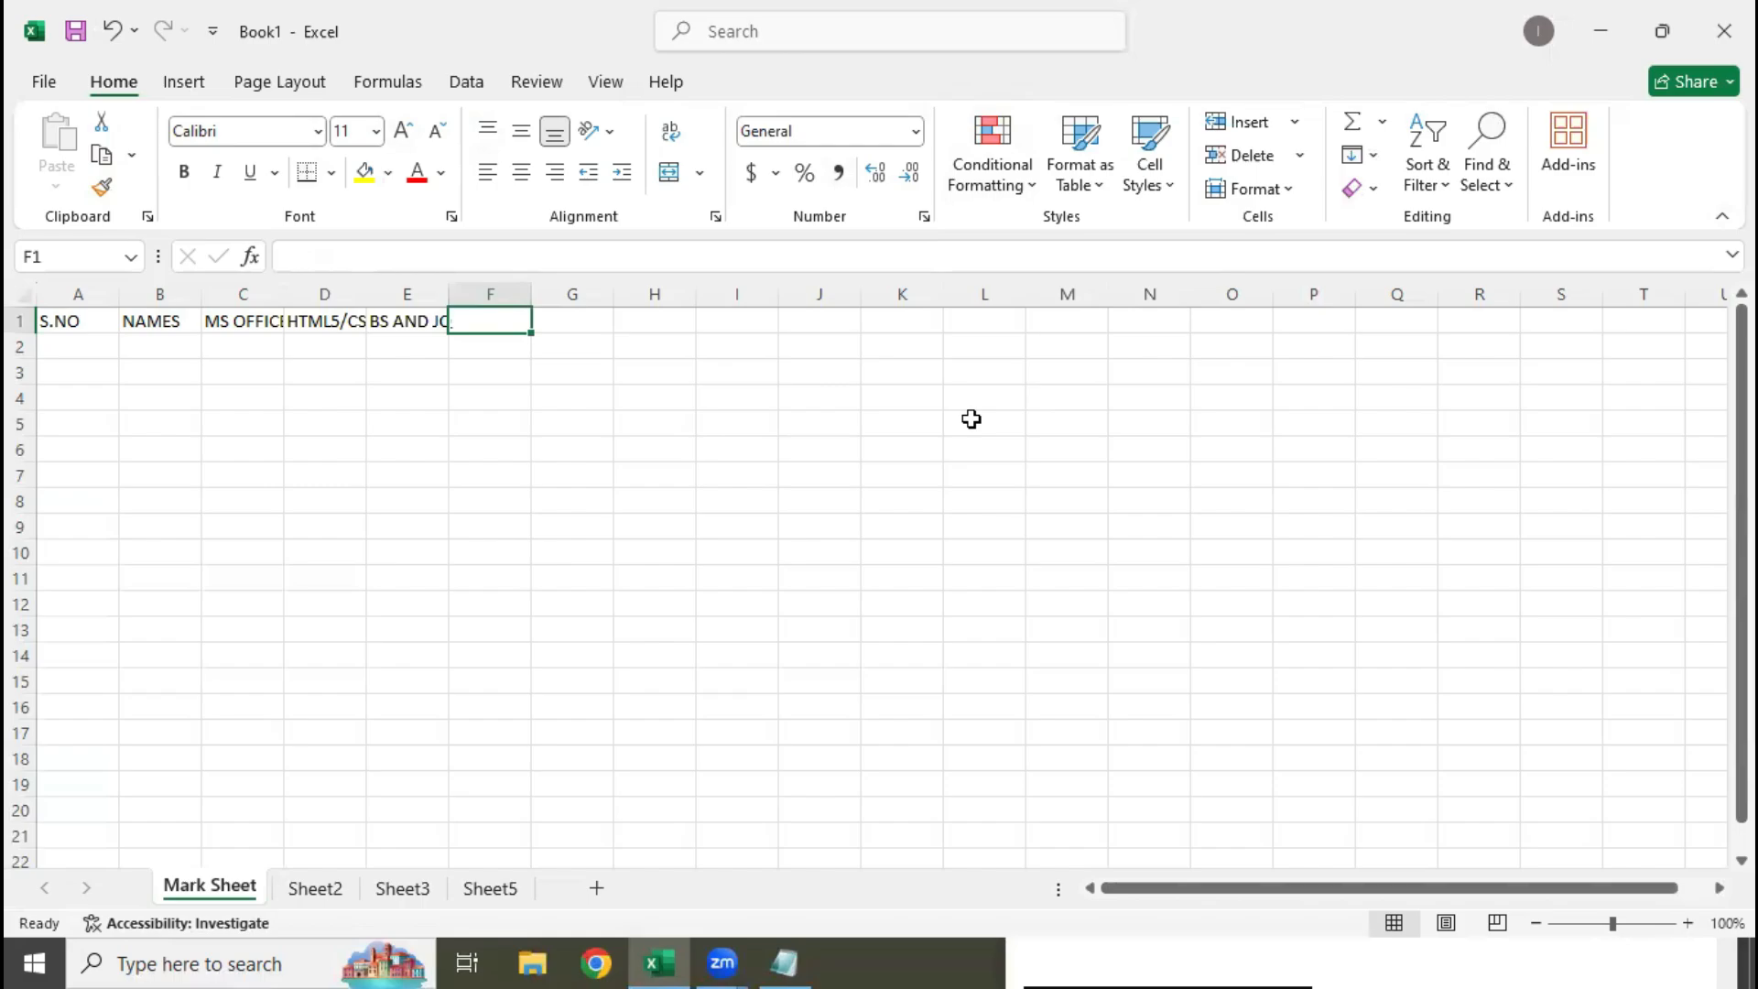
{"action": "type", "text": "GIT"}
{"action": "key", "text": "Tab"}
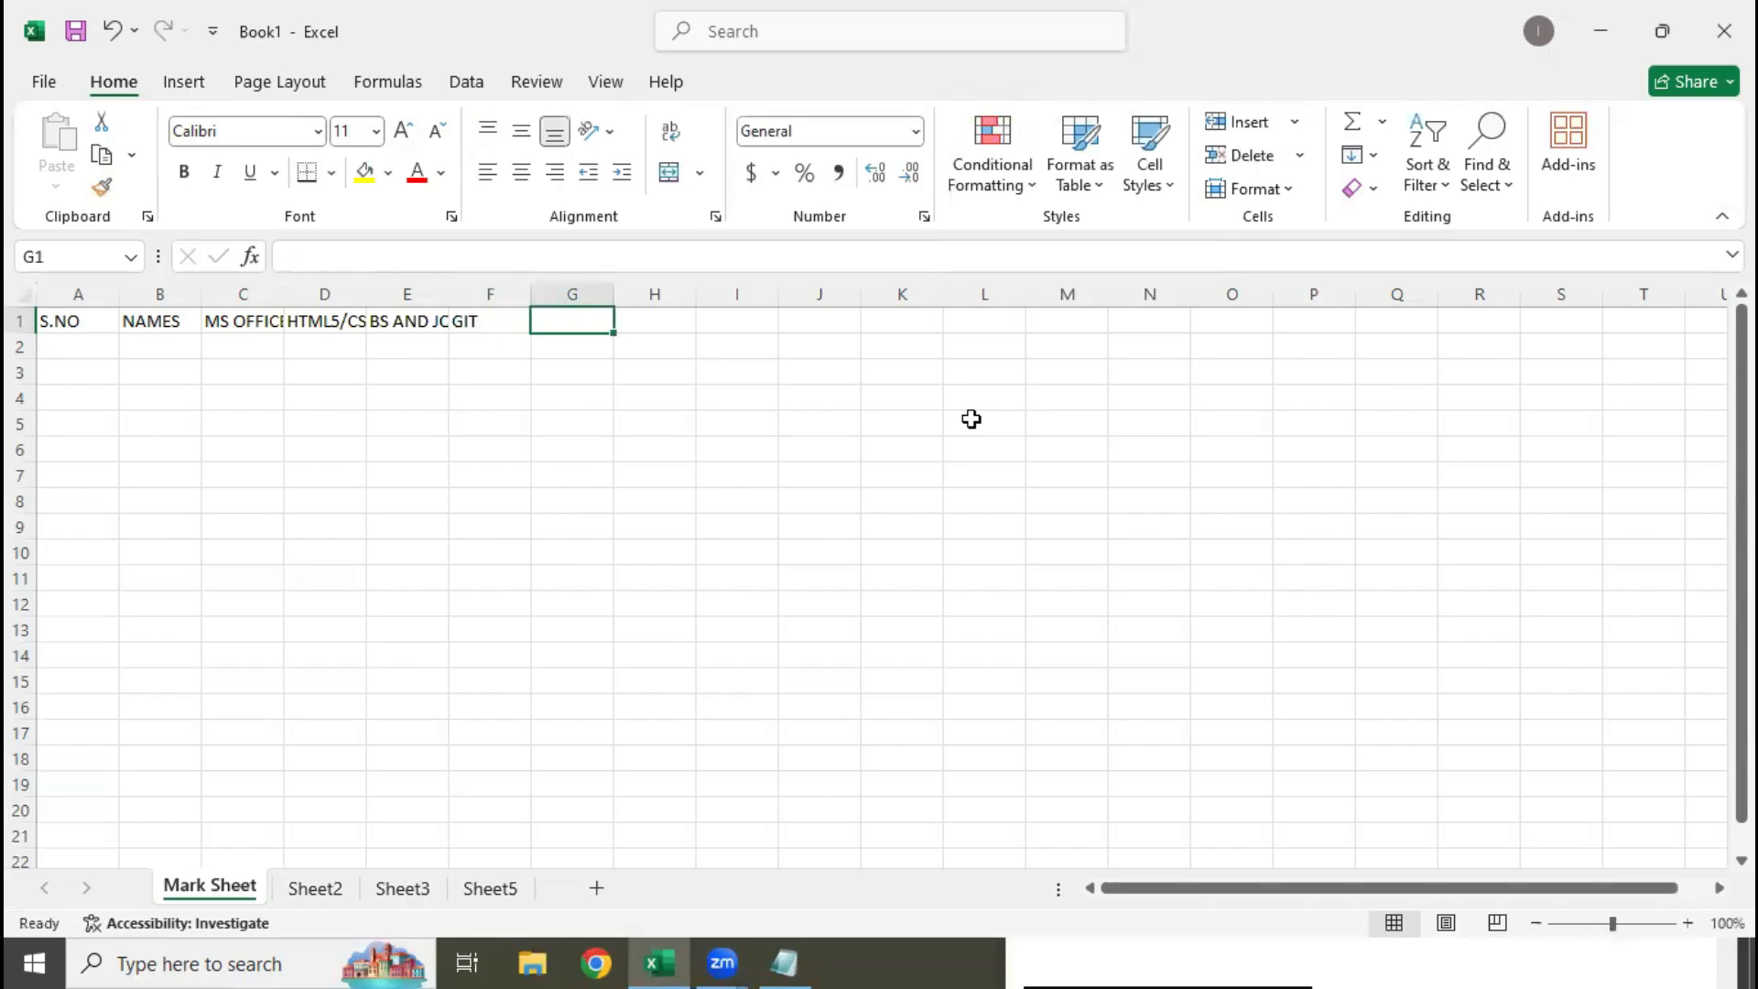
{"action": "type", "text": "SEO"}
{"action": "key", "text": "Left"}
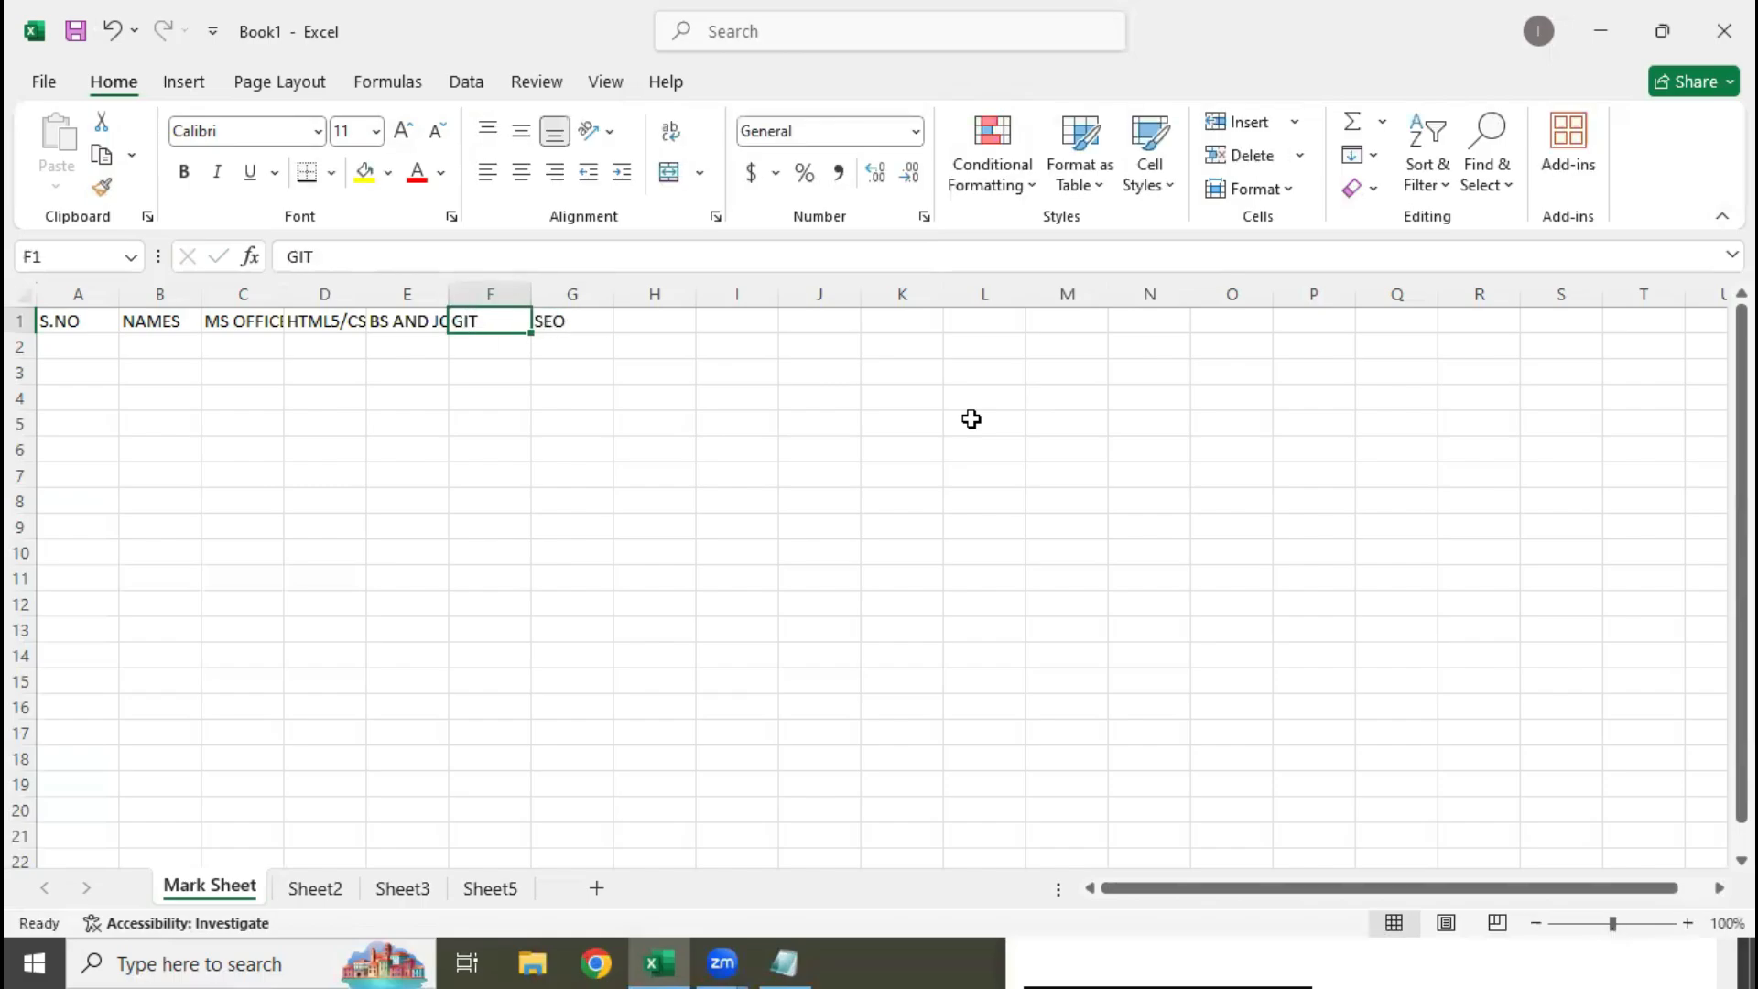
Insert an entire column at F1, before the GIT heading
{"action": "key", "text": "Left"}
{"action": "key", "text": "Right"}
{"action": "key", "text": "Right"}
{"action": "key", "text": "Left"}
{"action": "key", "text": "Left"}
{"action": "key", "text": "Right"}
{"action": "key", "text": "Right"}
{"action": "key", "text": "Left"}
{"action": "key", "text": "Left"}
{"action": "key", "text": "Right"}
{"action": "right_click", "coordinate": [477, 322]}
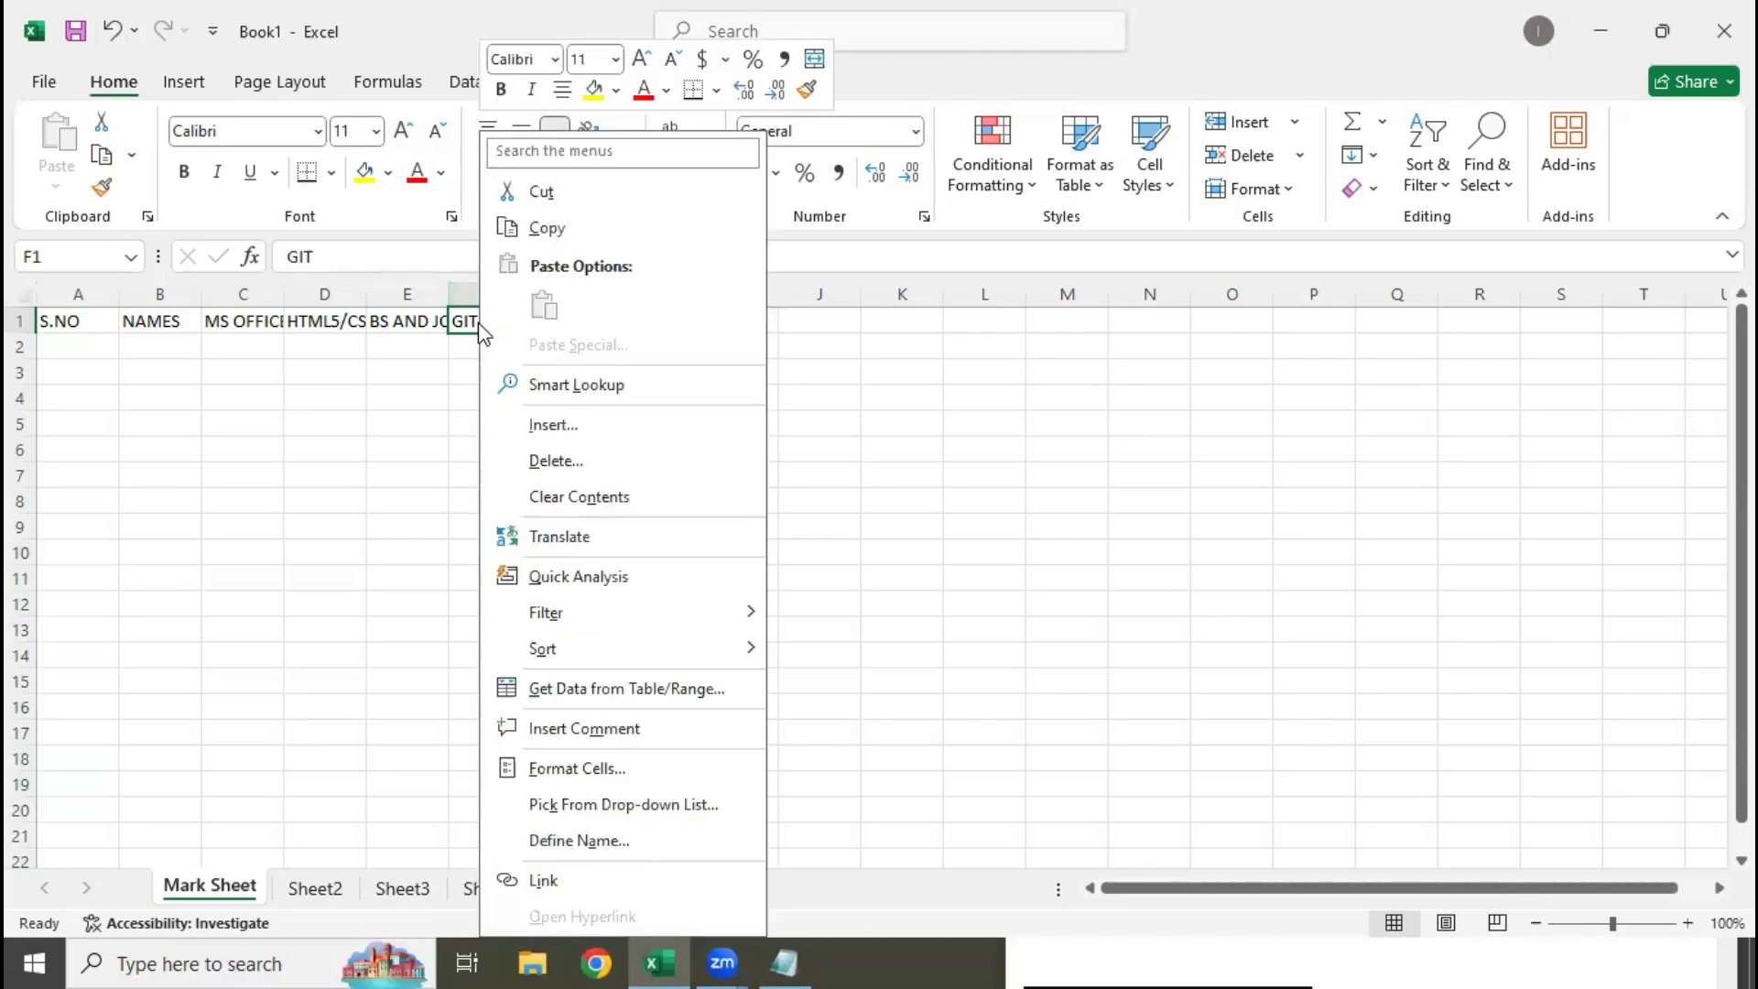
{"action": "left_click", "coordinate": [641, 439]}
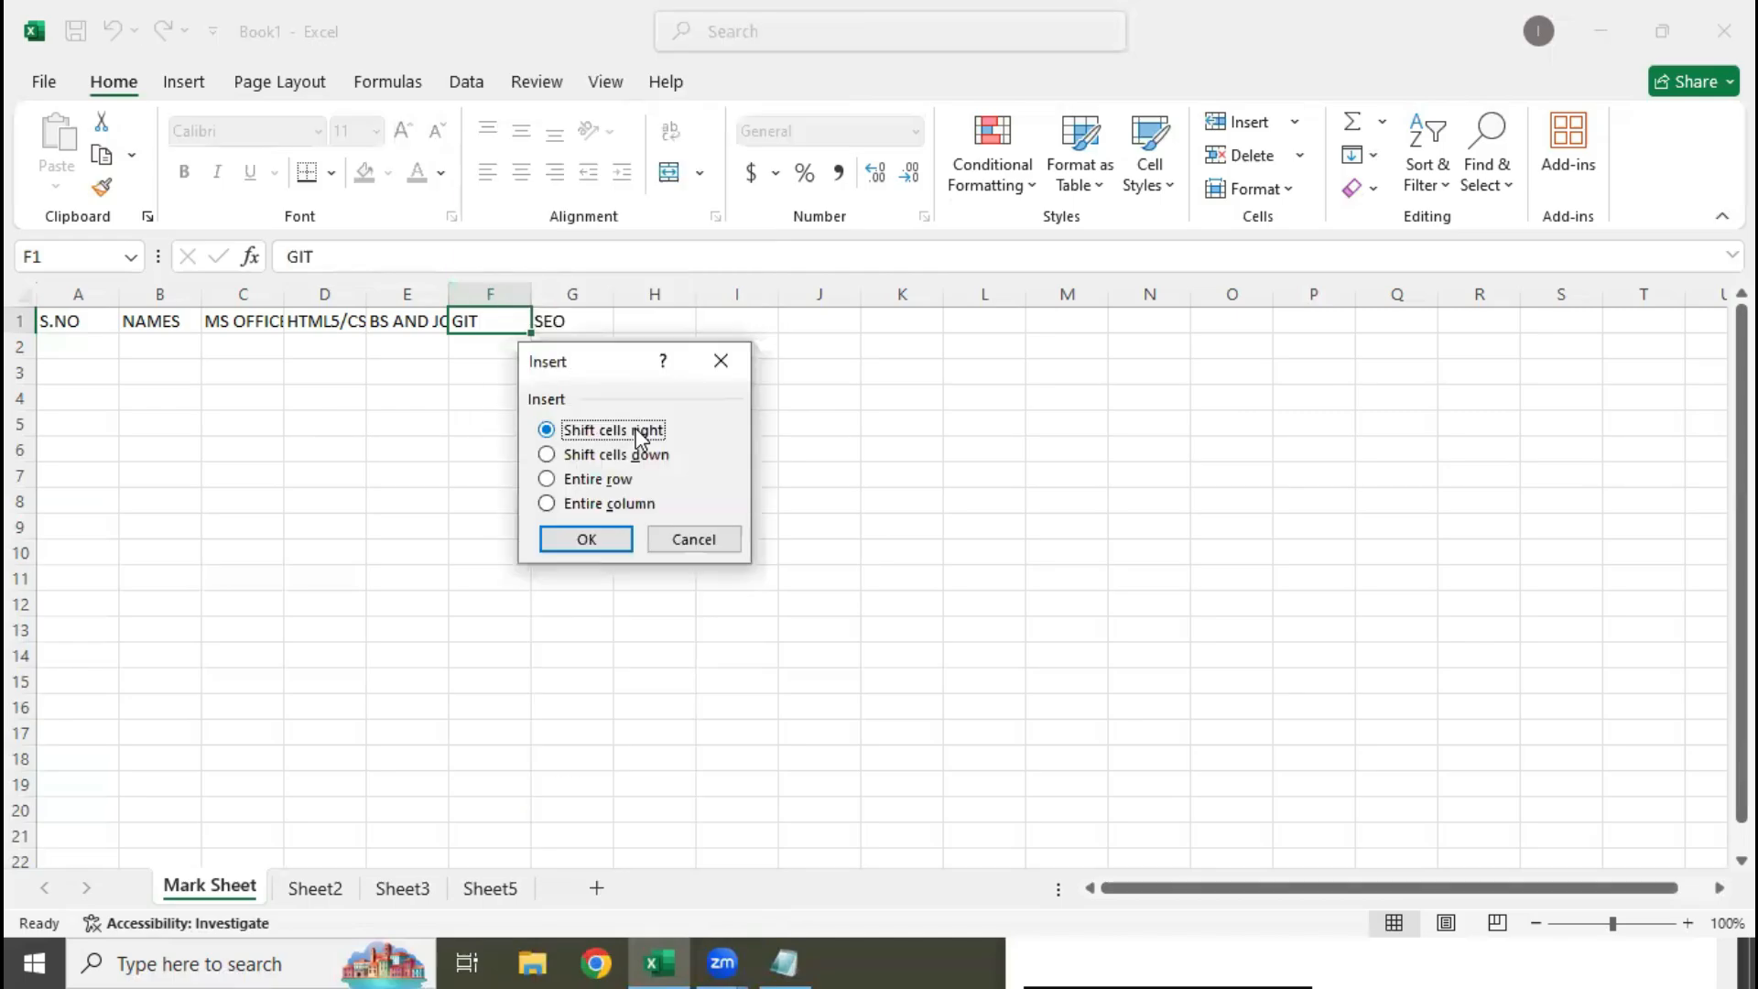
{"action": "left_click", "coordinate": [605, 506]}
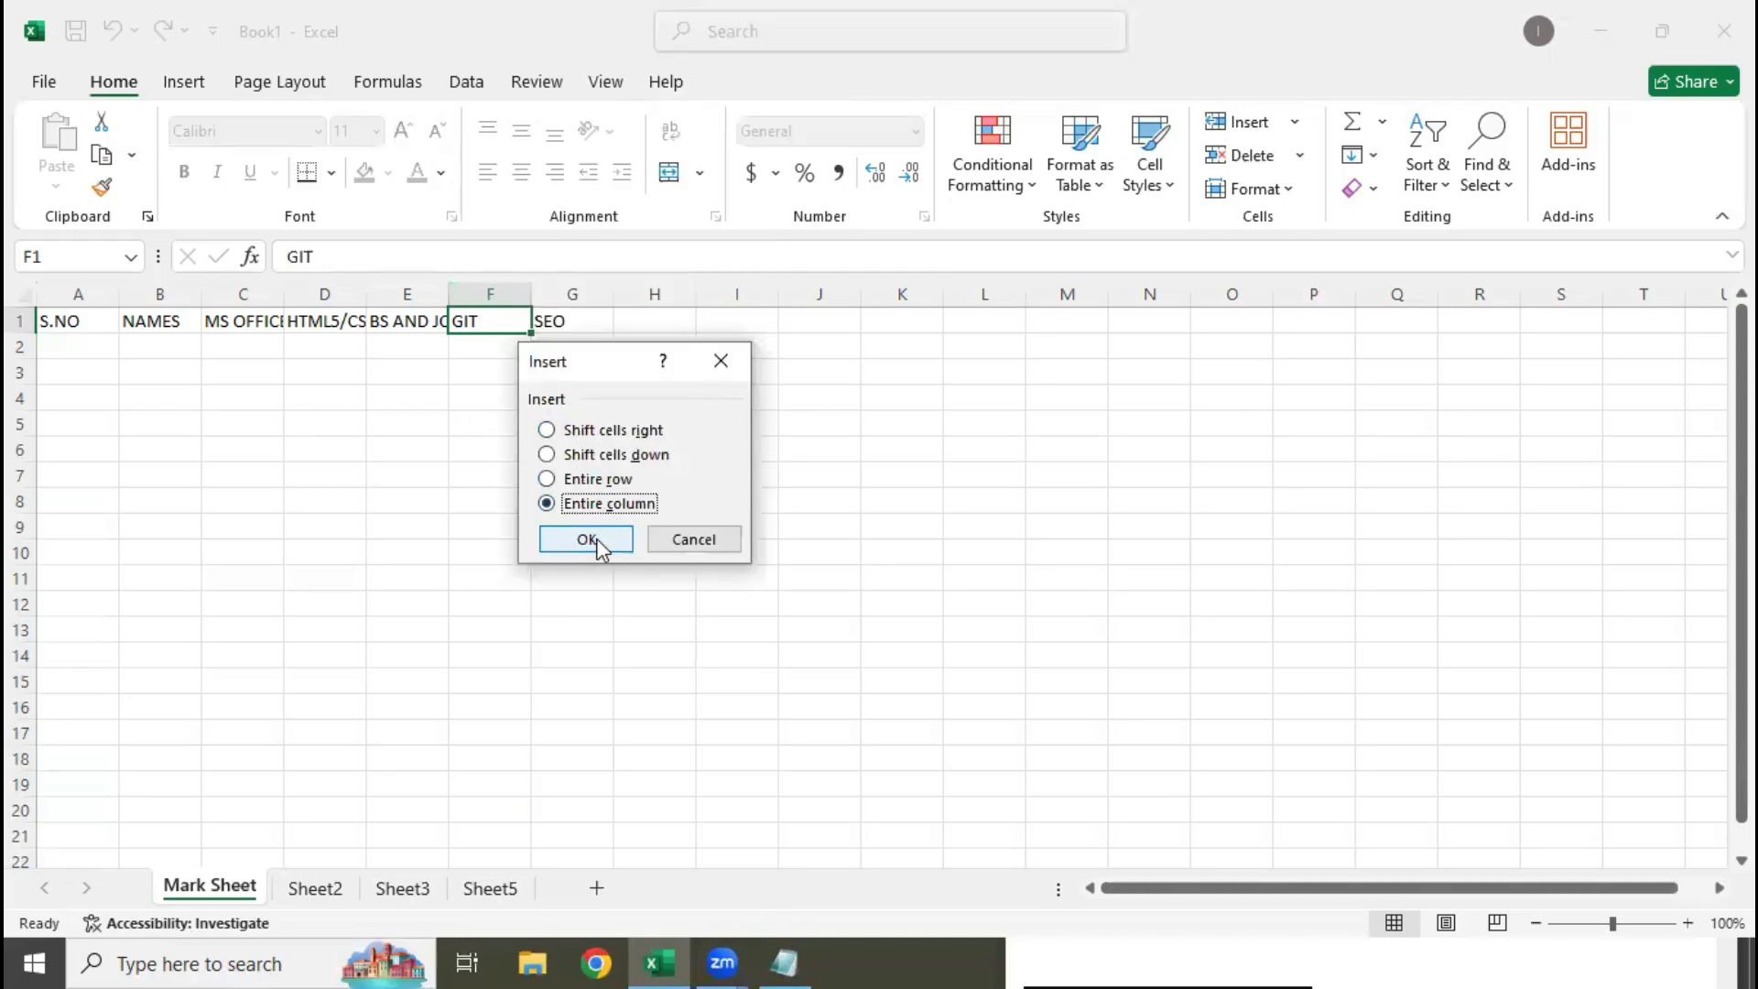
{"action": "left_click", "coordinate": [587, 540]}
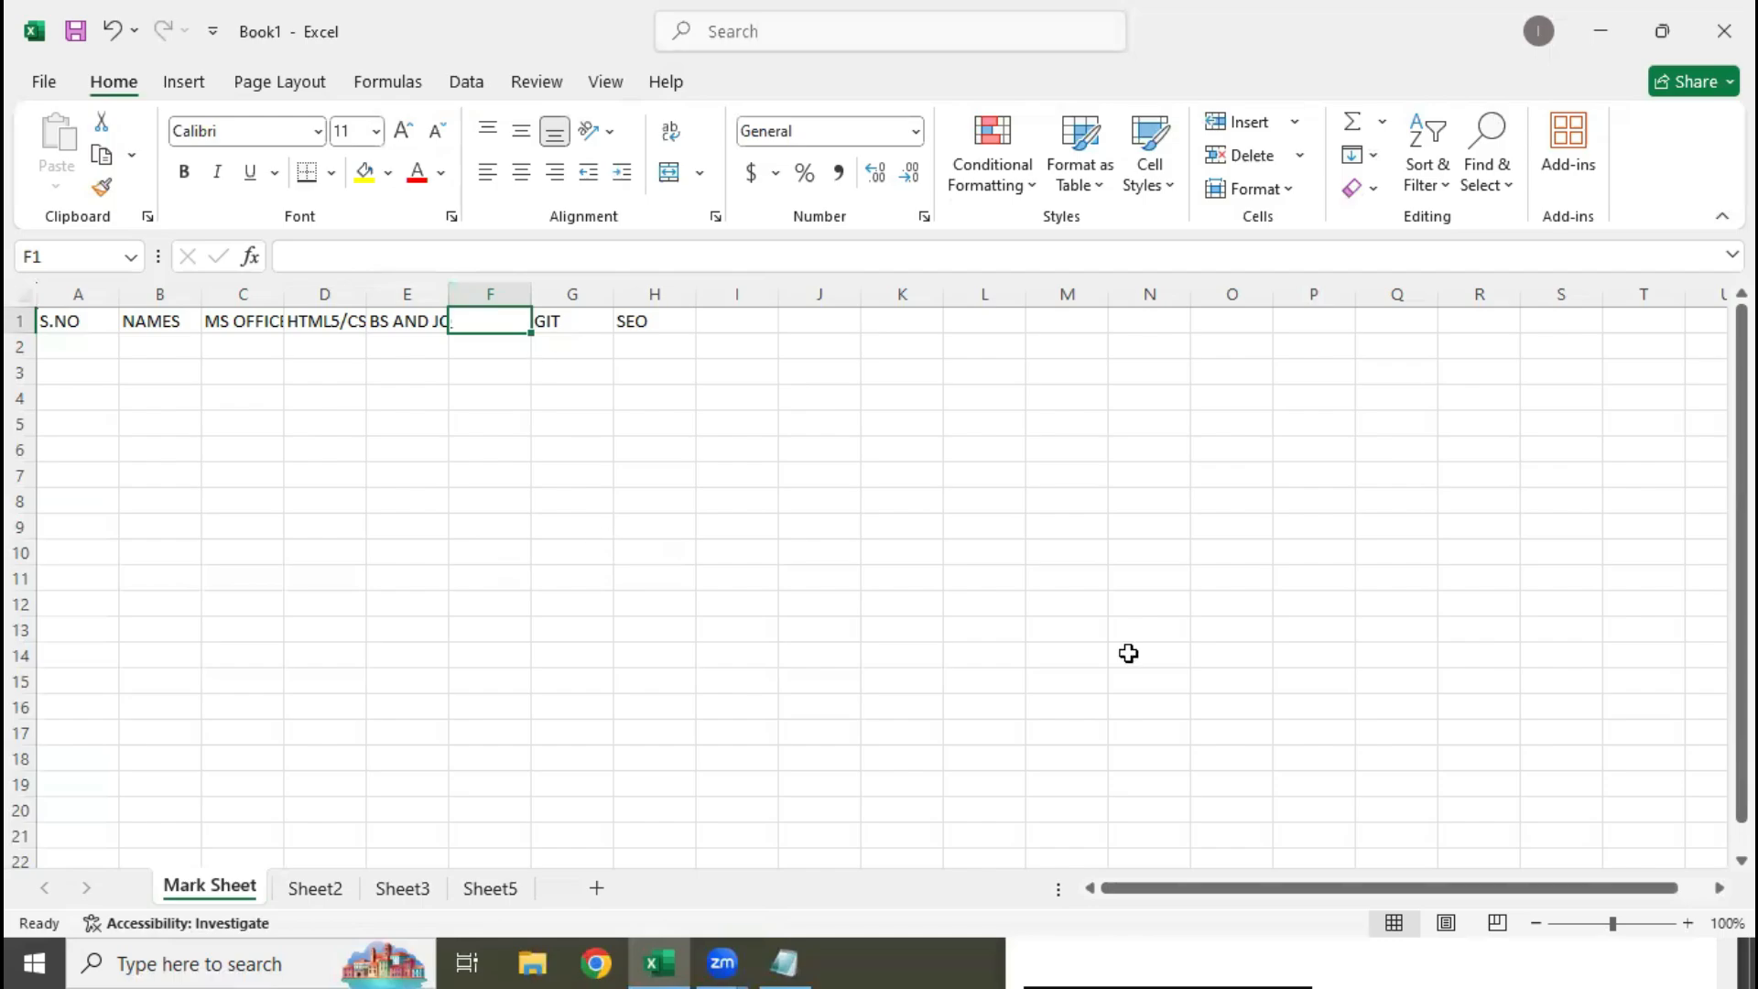
Enter the heading "EPROJECT" in cell F1 of the new column
{"action": "type", "text": "E"}
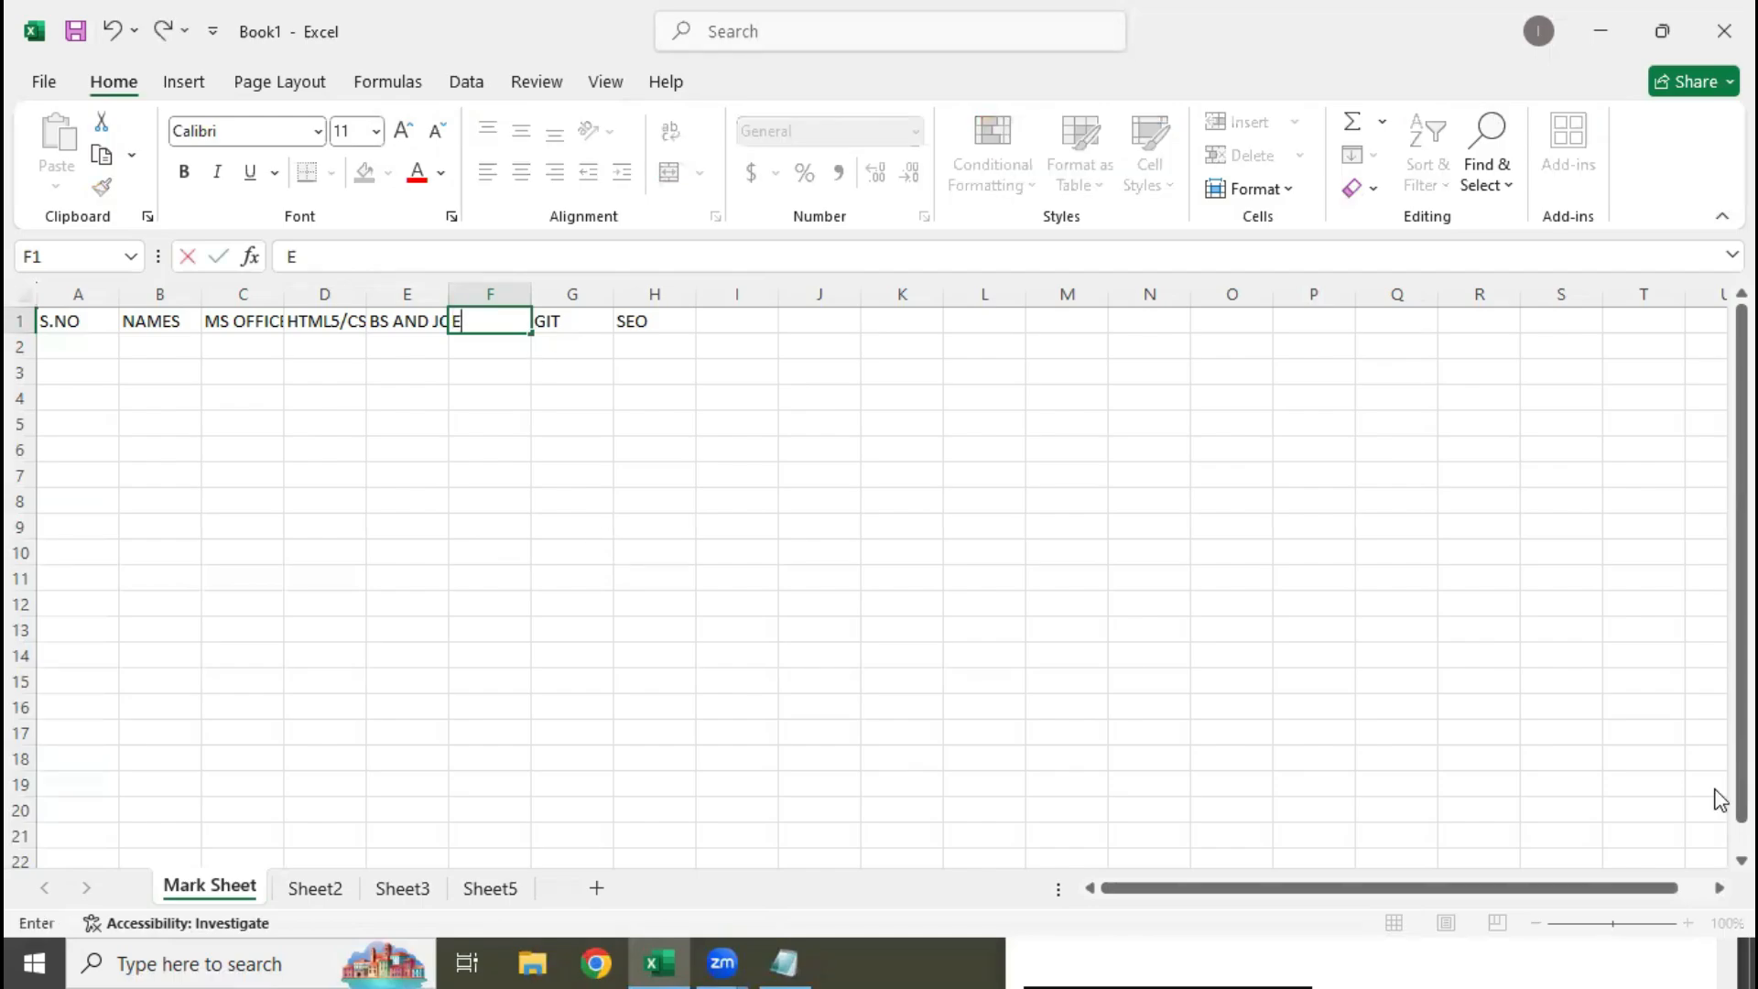
{"action": "type", "text": "PROJECT"}
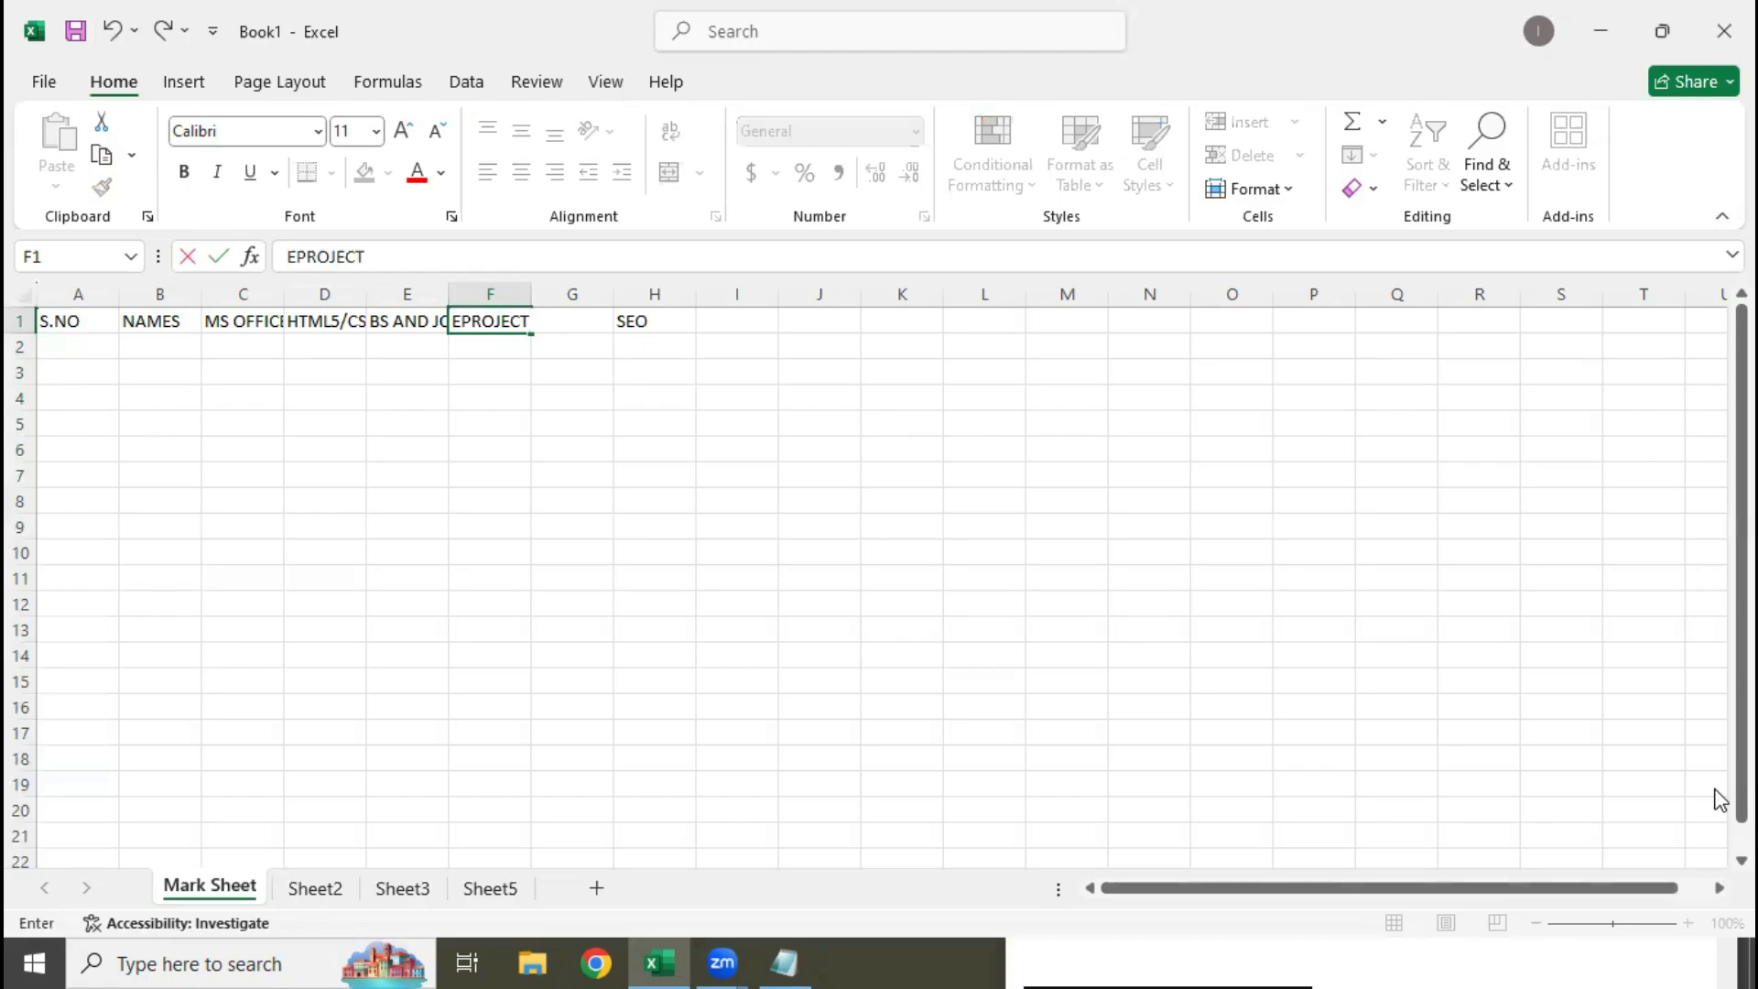
{"action": "key", "text": "Return"}
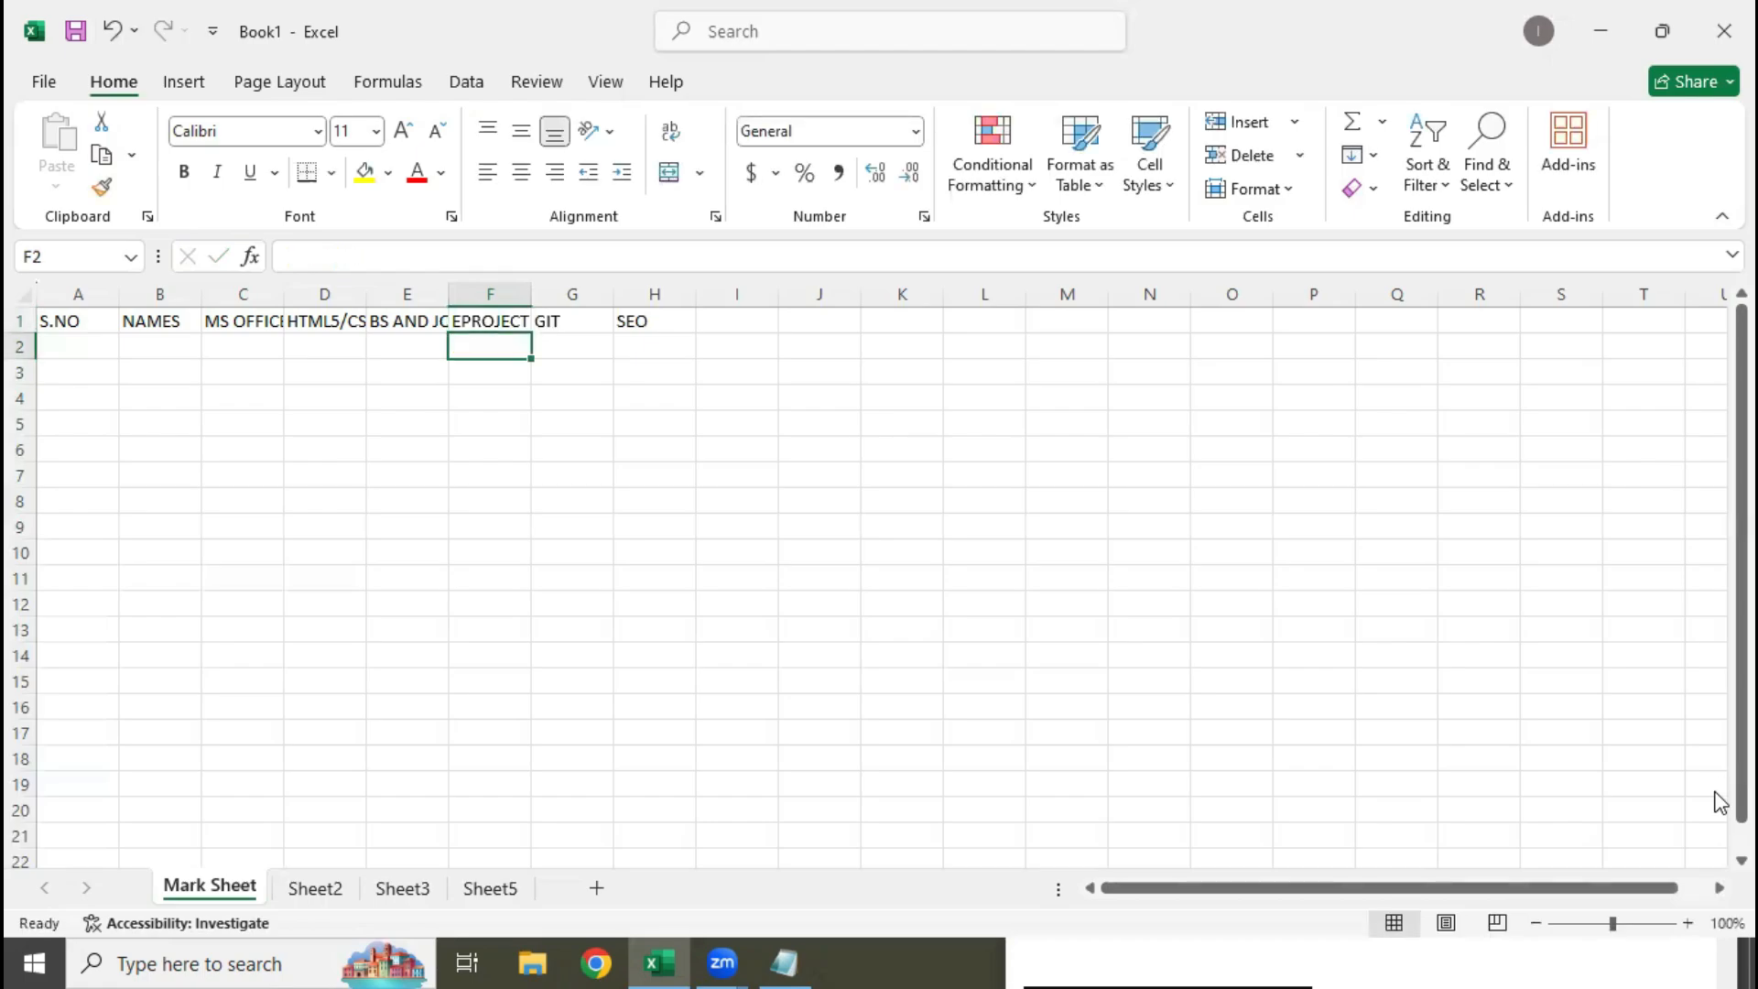
Enter the heading "TOTAL" in I1, directly after the SEO column
{"action": "key", "text": "Up"}
{"action": "key", "text": "Right"}
{"action": "key", "text": "Right"}
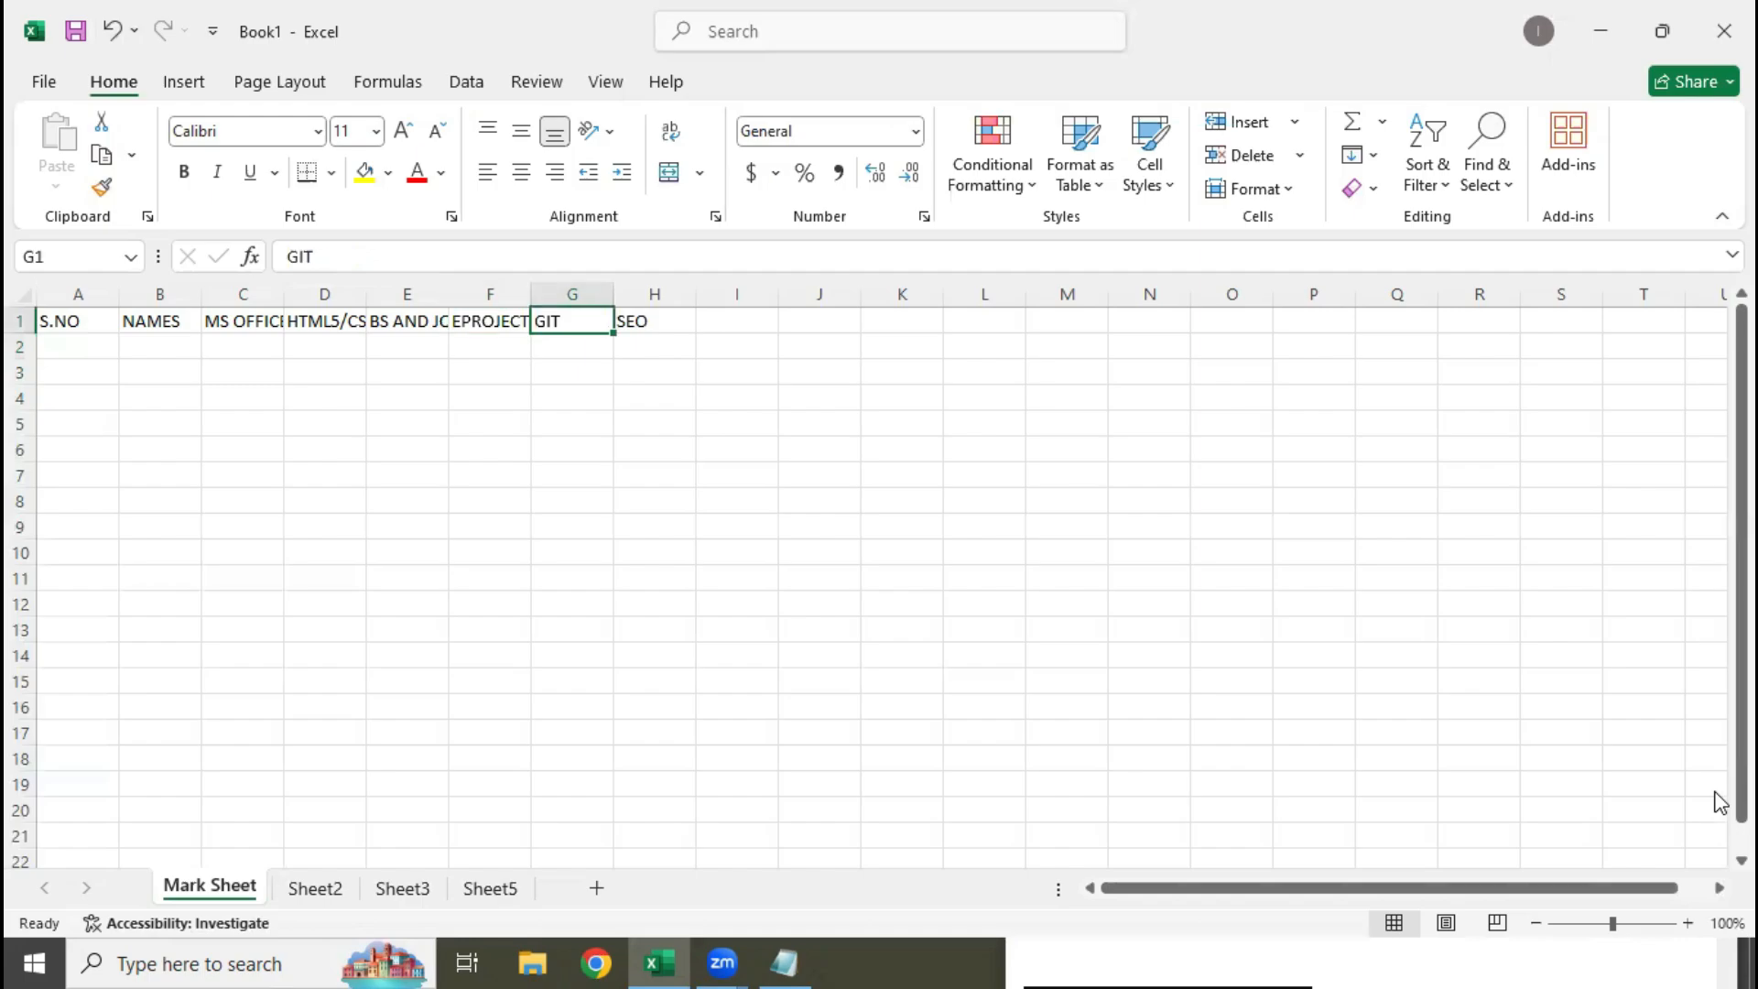
{"action": "key", "text": "Left"}
{"action": "key", "text": "Left"}
{"action": "key", "text": "Left"}
{"action": "key", "text": "Left"}
{"action": "key", "text": "Left"}
{"action": "key", "text": "Left"}
{"action": "key", "text": "Left"}
{"action": "key", "text": "Right"}
{"action": "key", "text": "Right"}
{"action": "key", "text": "Right"}
{"action": "key", "text": "Right"}
{"action": "key", "text": "Right"}
{"action": "key", "text": "Right"}
{"action": "key", "text": "Right"}
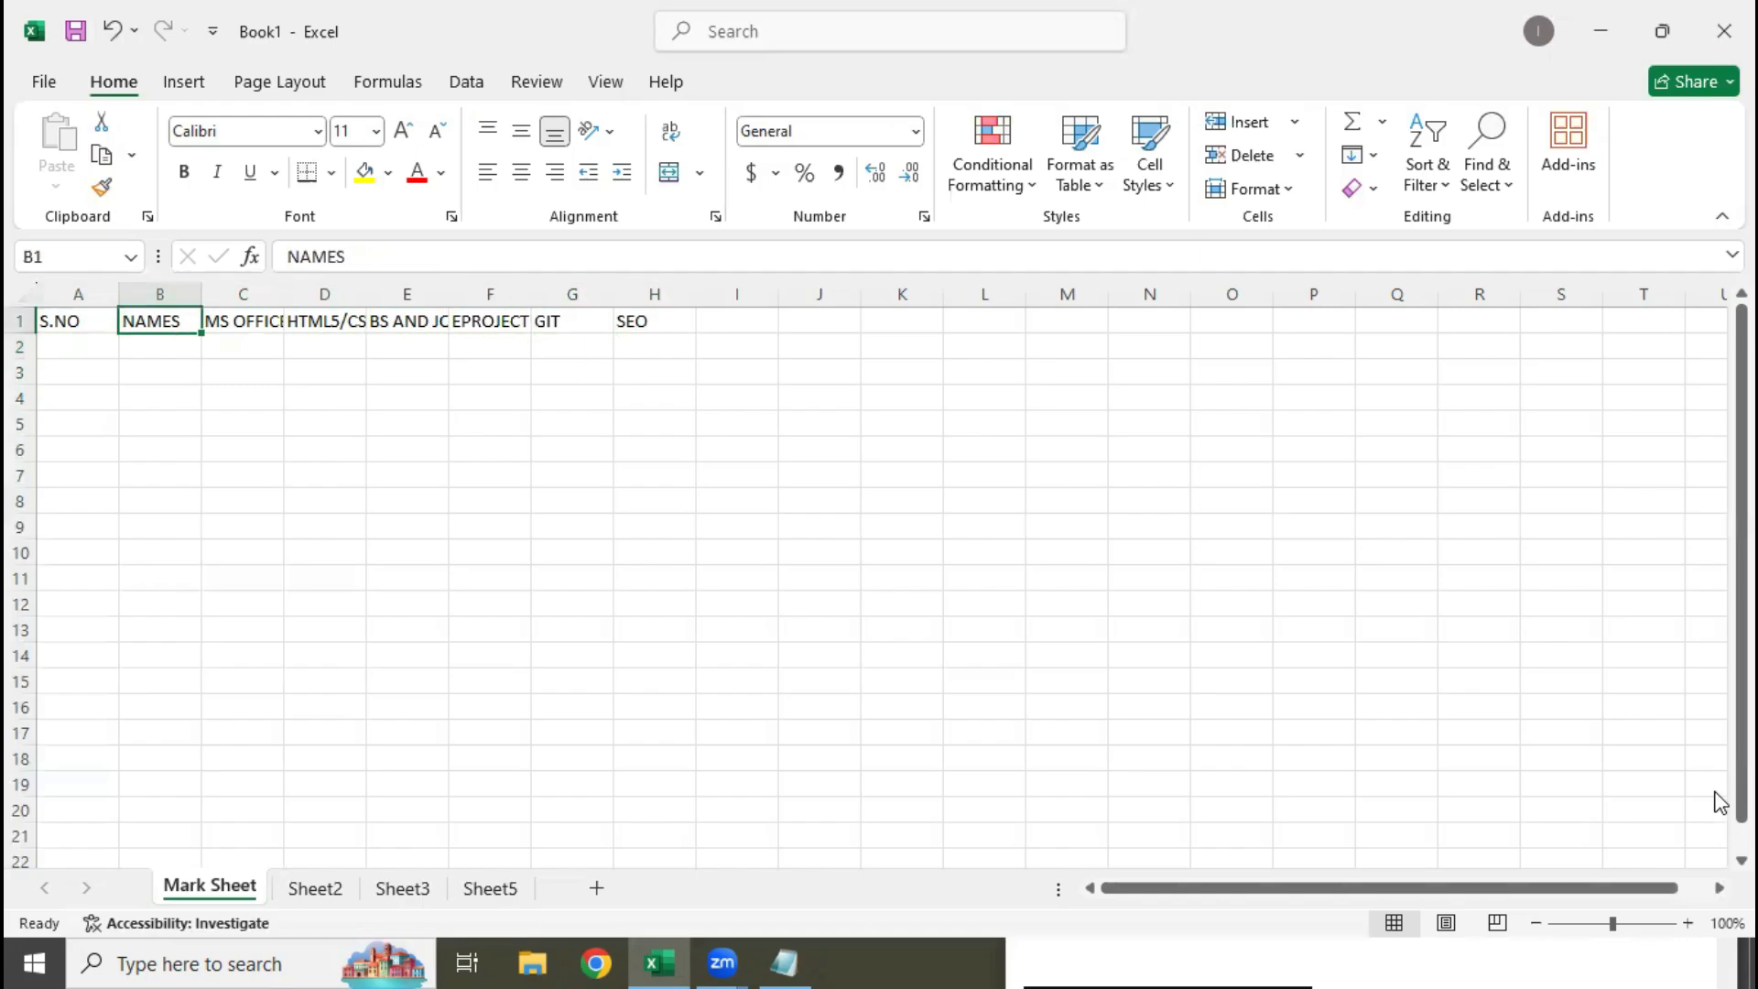
{"action": "key", "text": "Right"}
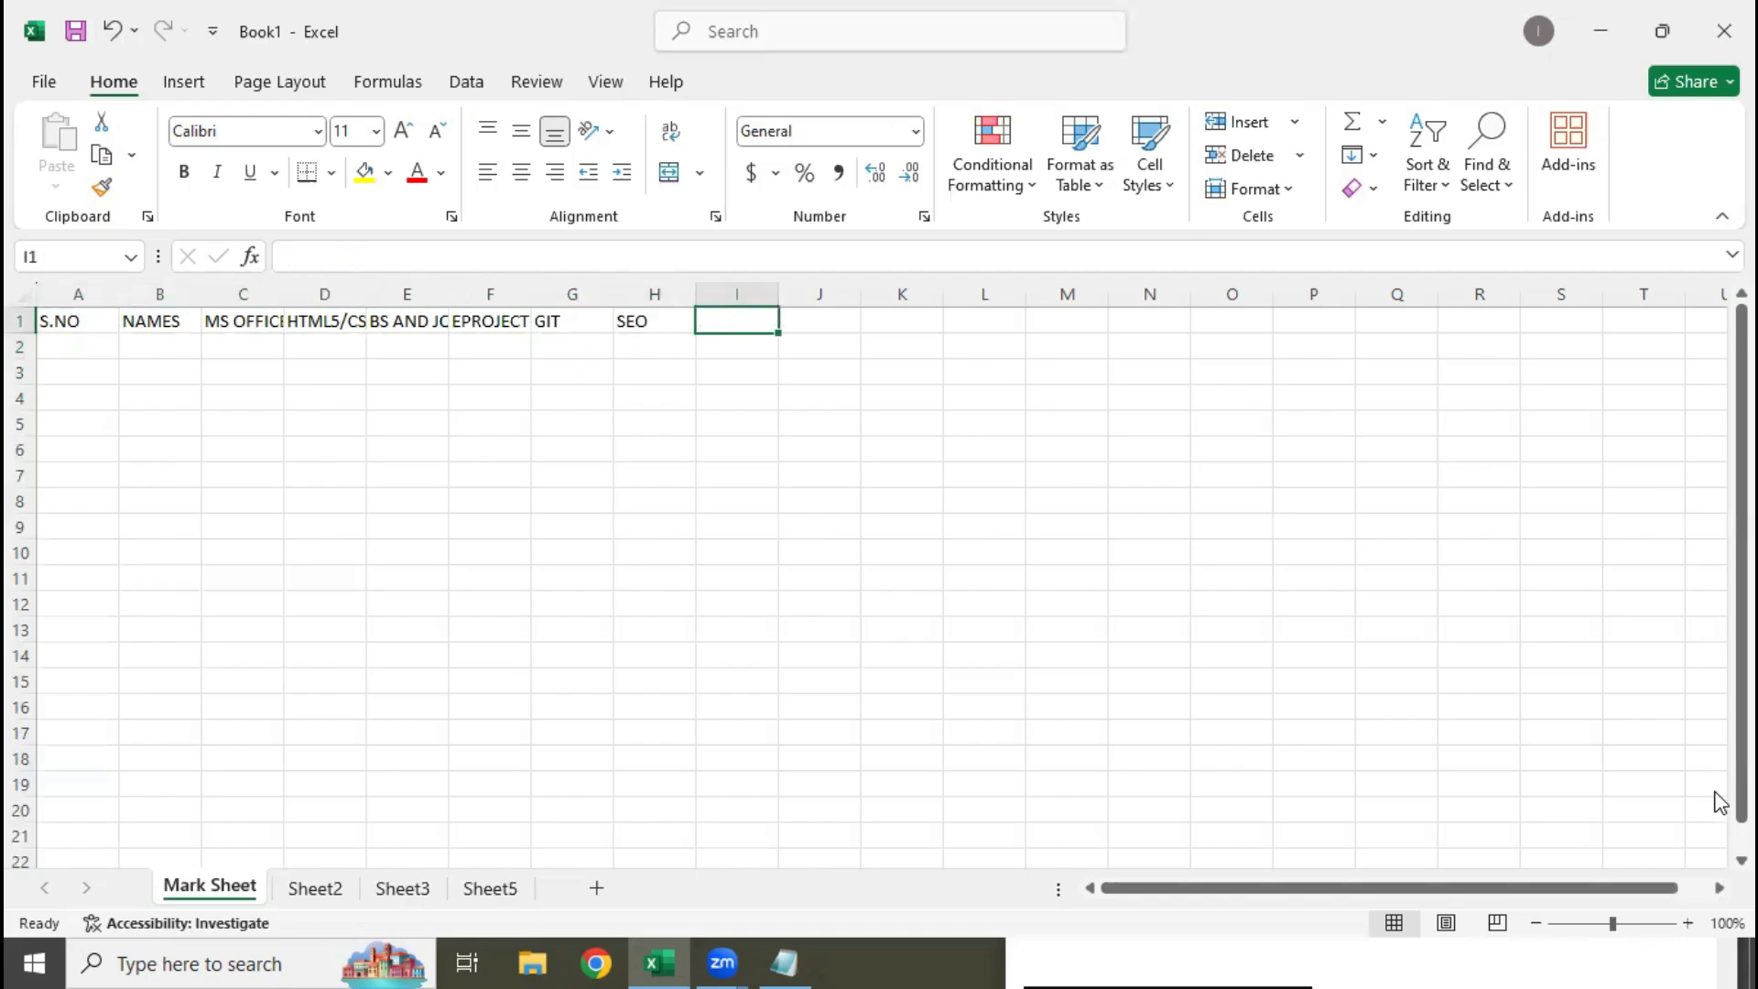
{"action": "type", "text": "TOTAL"}
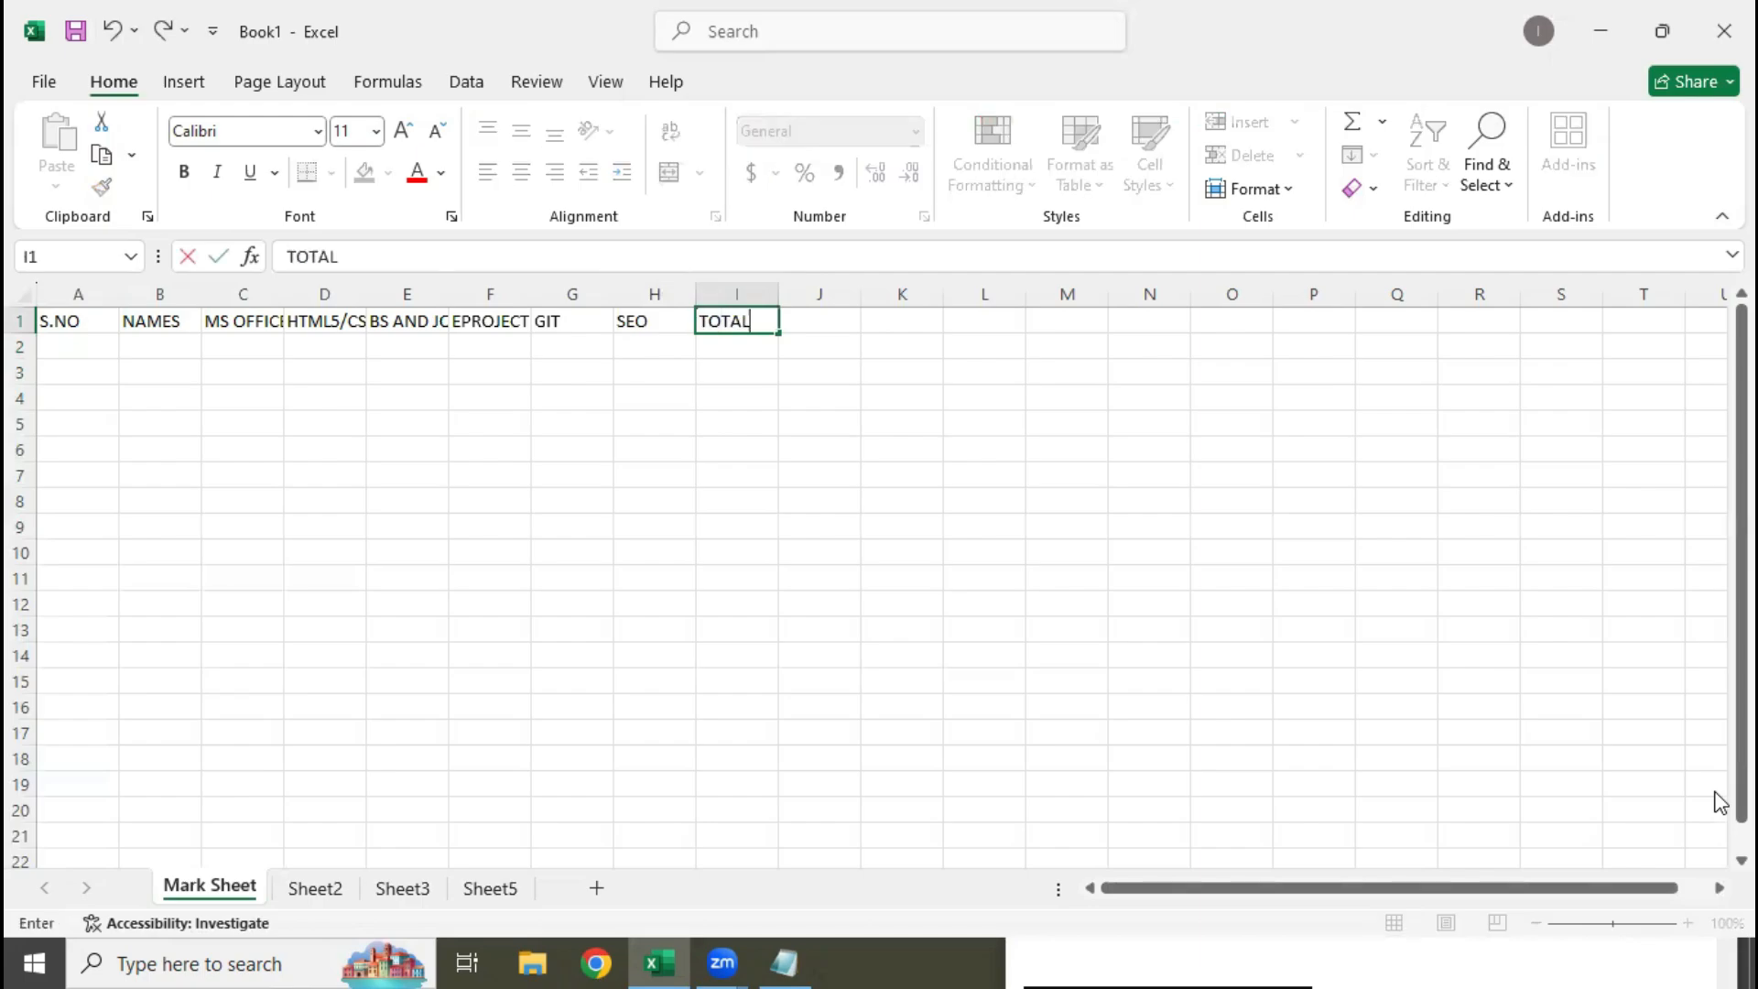
{"action": "key", "text": "Right"}
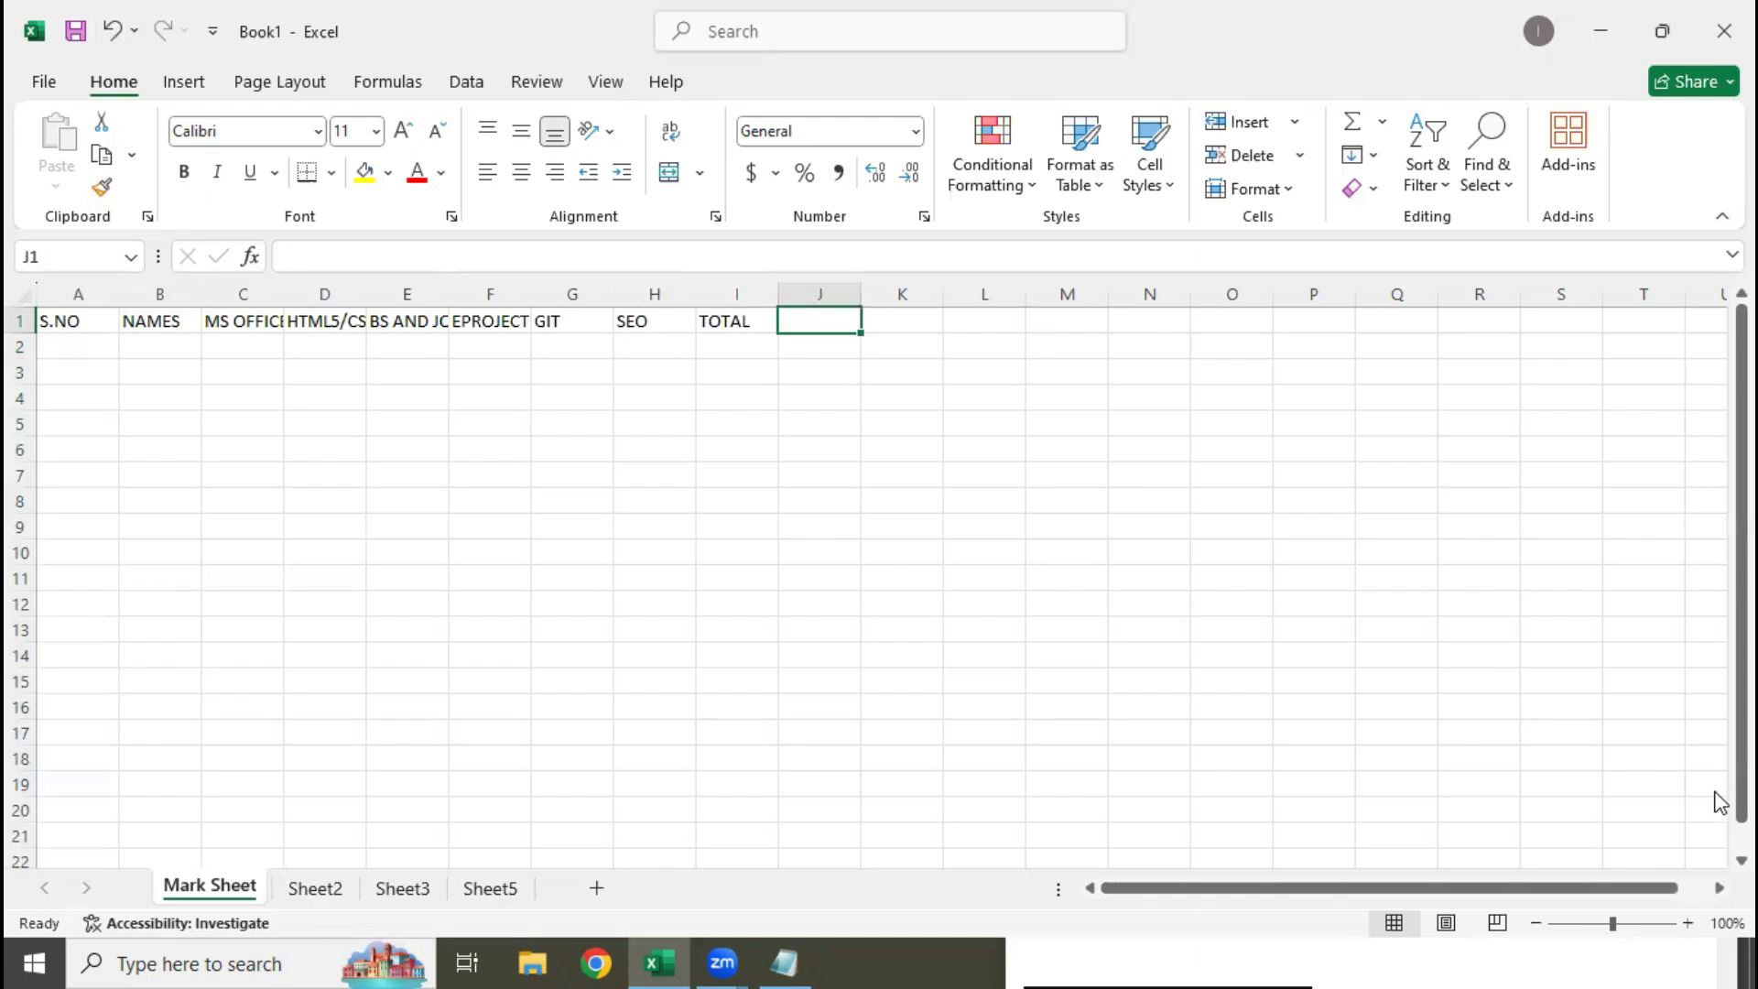
Complete the header row with "PERCENTAGE" in J1 and "GRADE" in K1
{"action": "type", "text": "PERCENTA"}
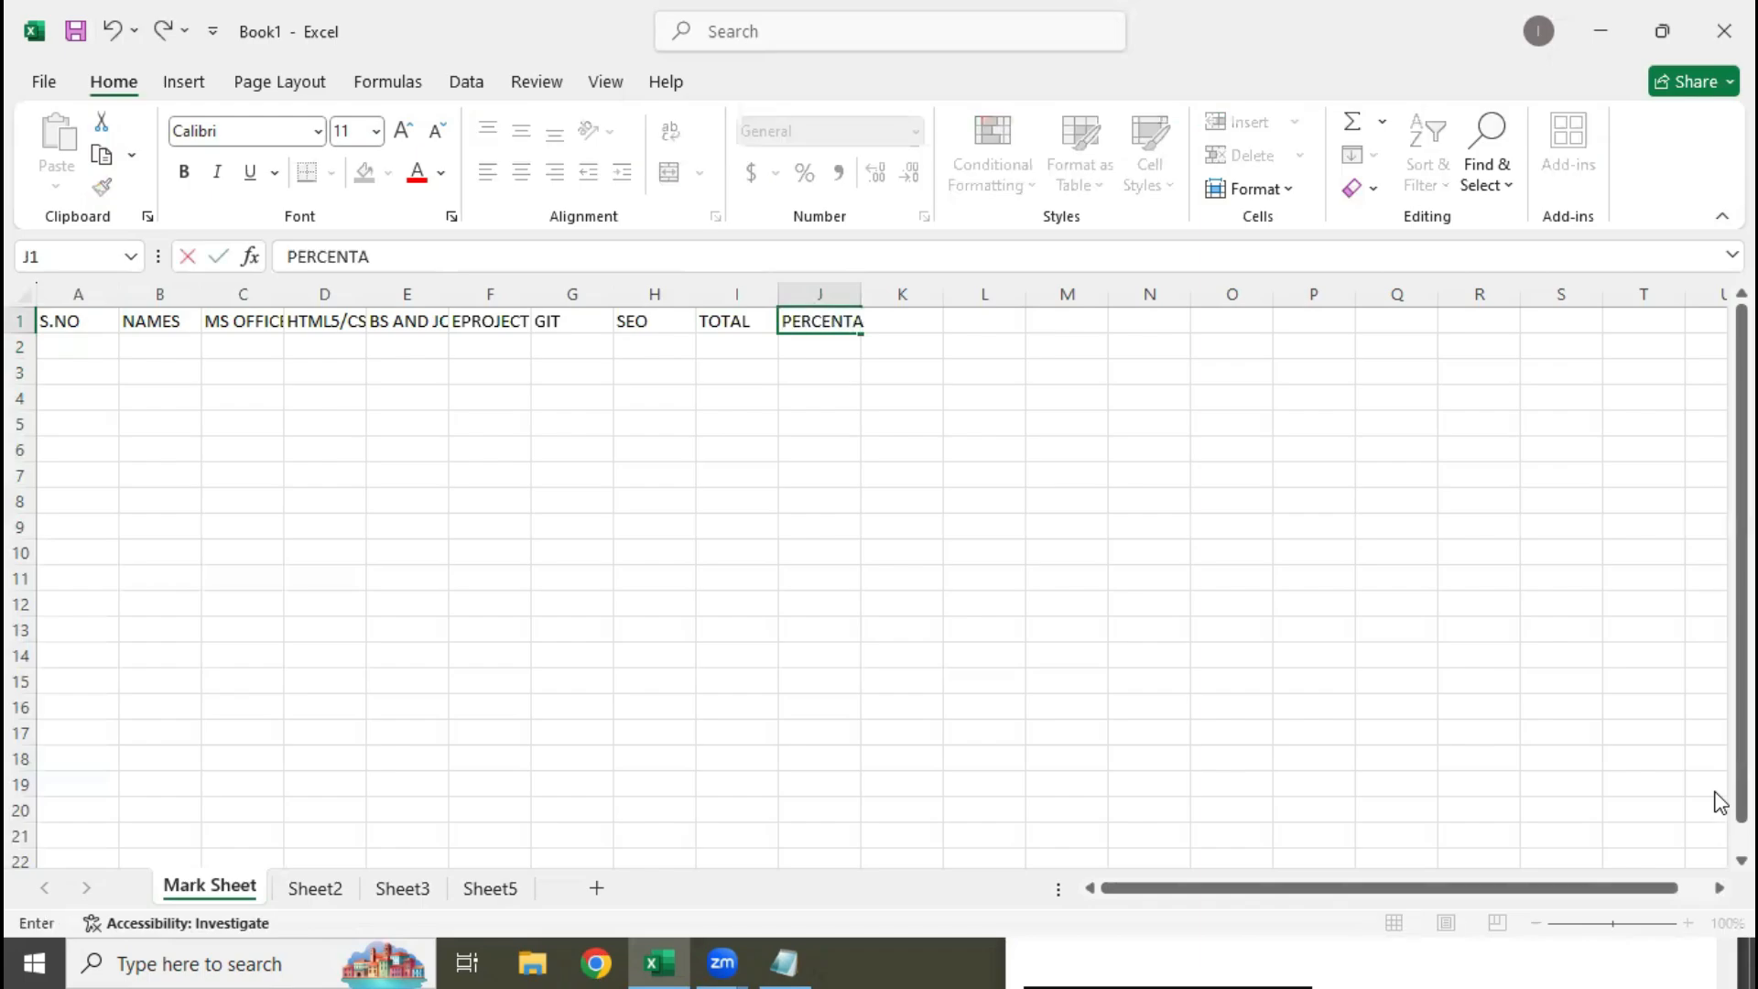
{"action": "type", "text": "GE"}
{"action": "key", "text": "Right"}
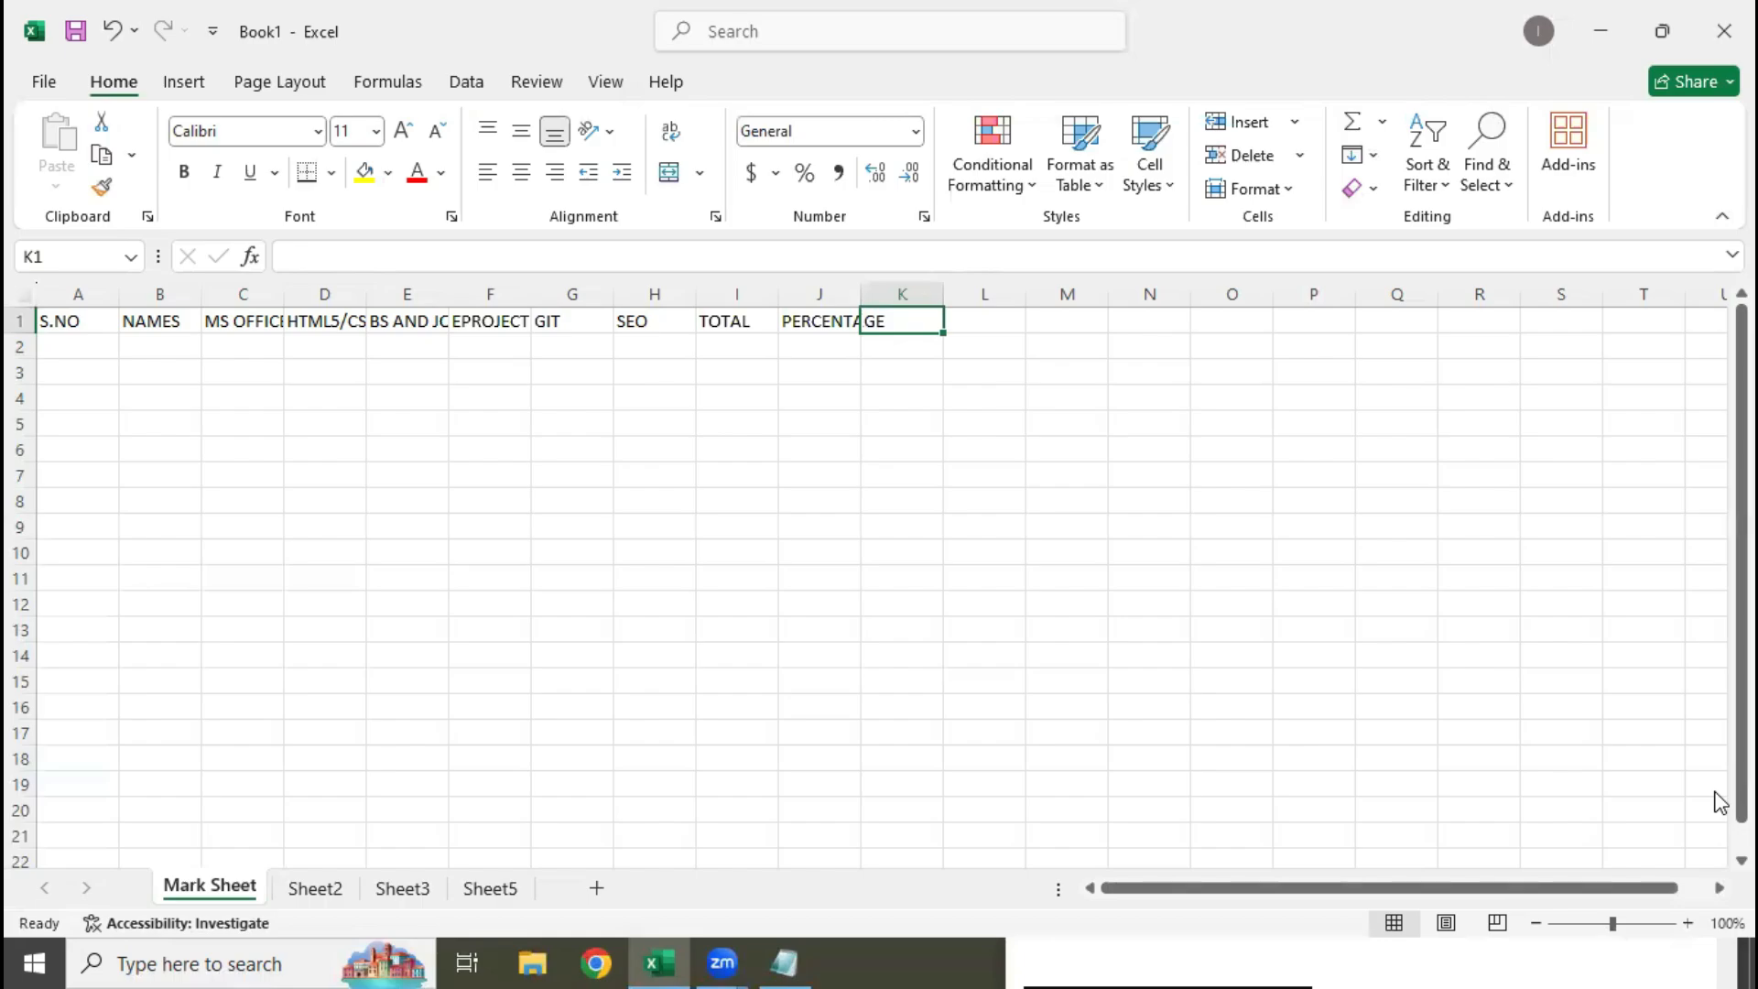
{"action": "type", "text": "GRADE"}
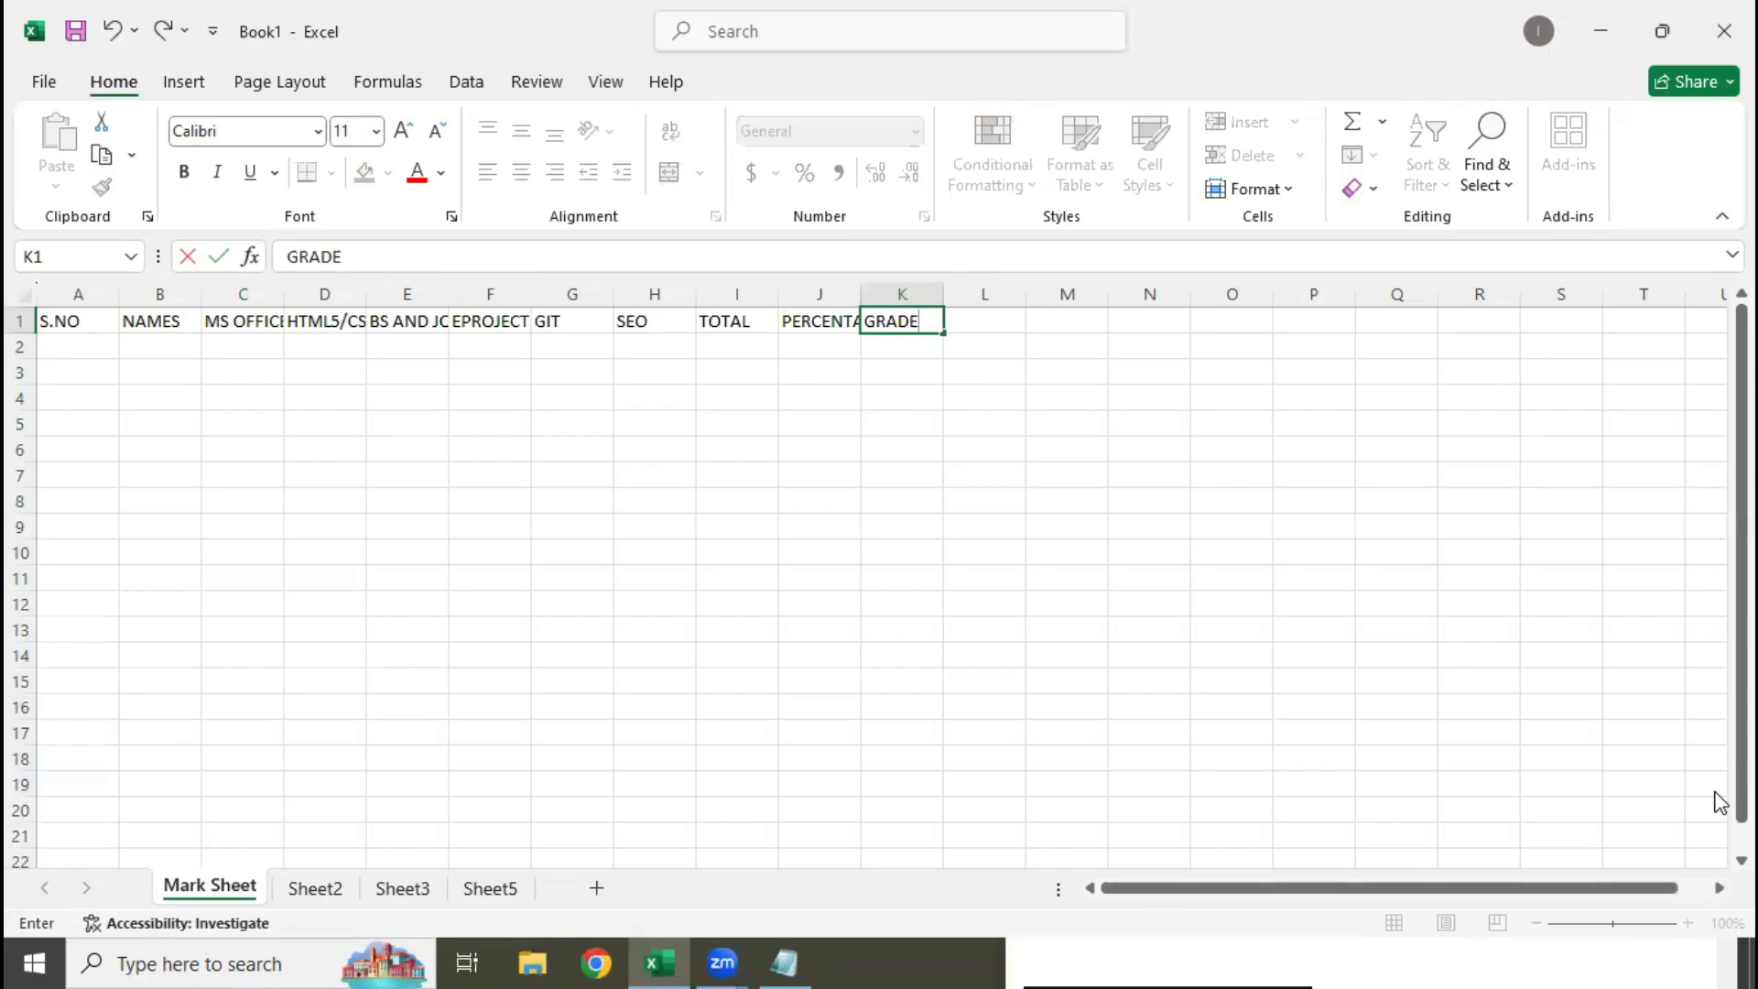
{"action": "key", "text": "Return"}
Fill in four student names under the NAMES heading, one per cell in B2:B5
{"action": "key", "text": "Left"}
{"action": "key", "text": "Left"}
{"action": "key", "text": "Left"}
{"action": "key", "text": "Left"}
{"action": "key", "text": "Left"}
{"action": "key", "text": "Left"}
{"action": "key", "text": "Left"}
{"action": "key", "text": "Left"}
{"action": "key", "text": "Left"}
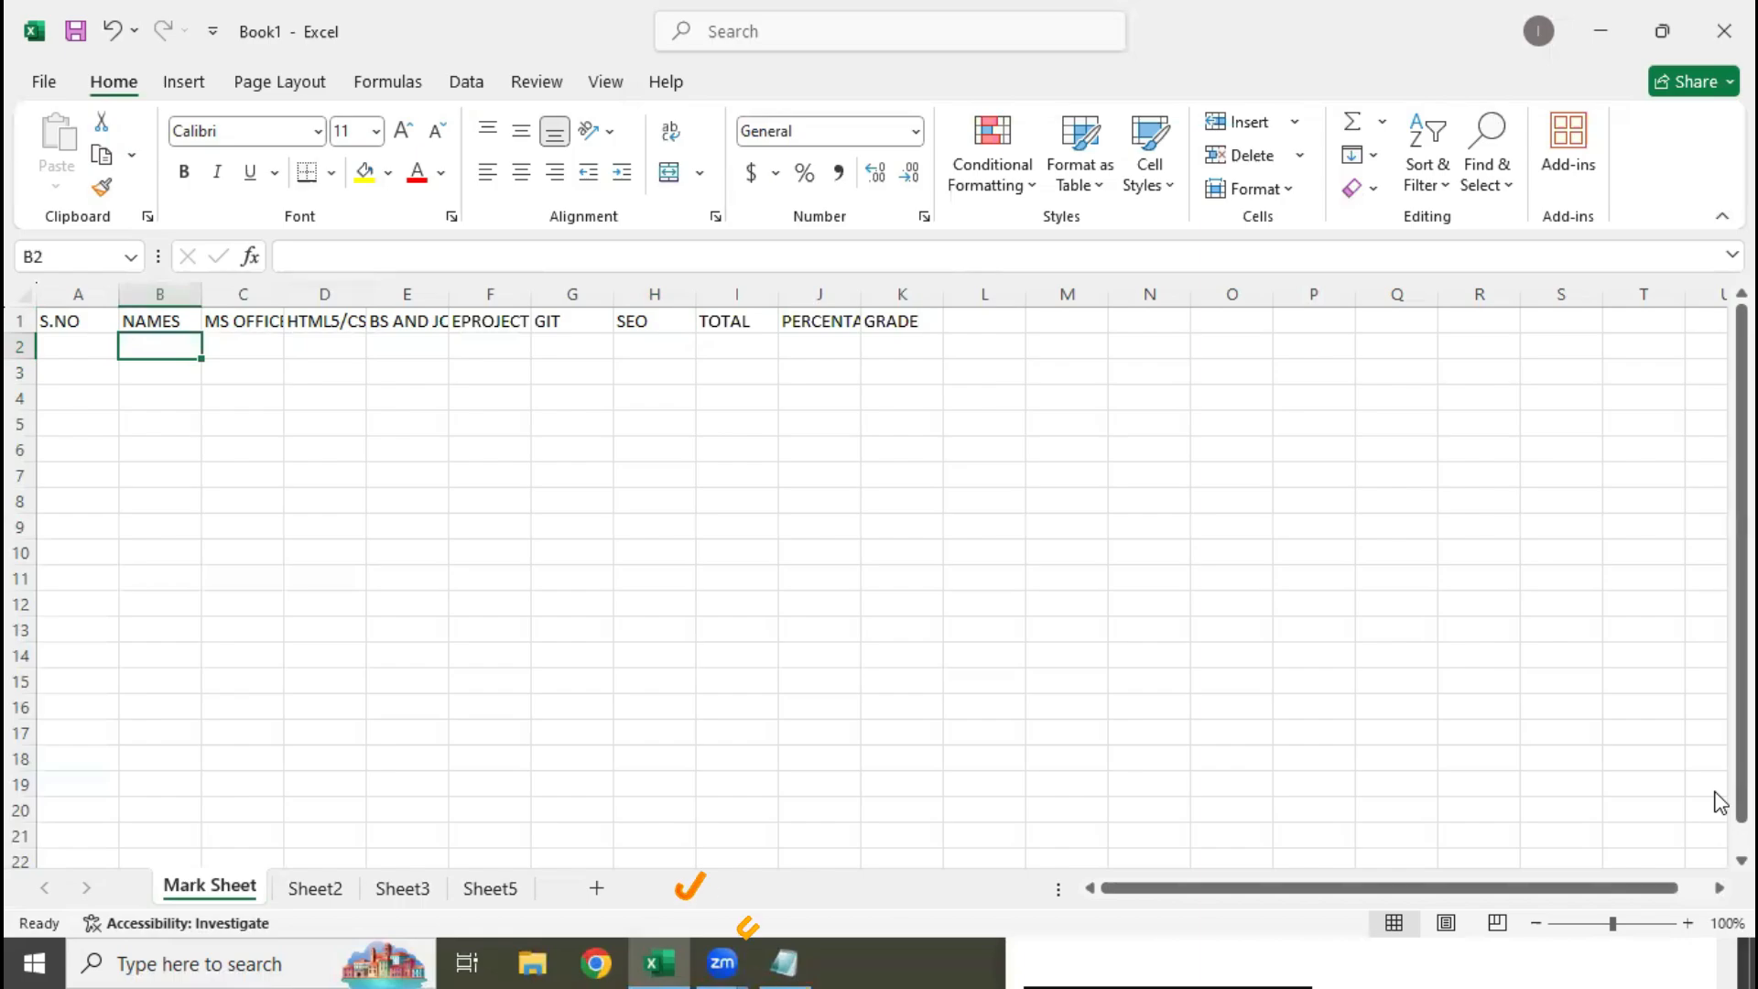
{"action": "type", "text": "HOOR UL AIN"}
{"action": "key", "text": "Return"}
{"action": "type", "text": "MALAIKA"}
{"action": "key", "text": "Return"}
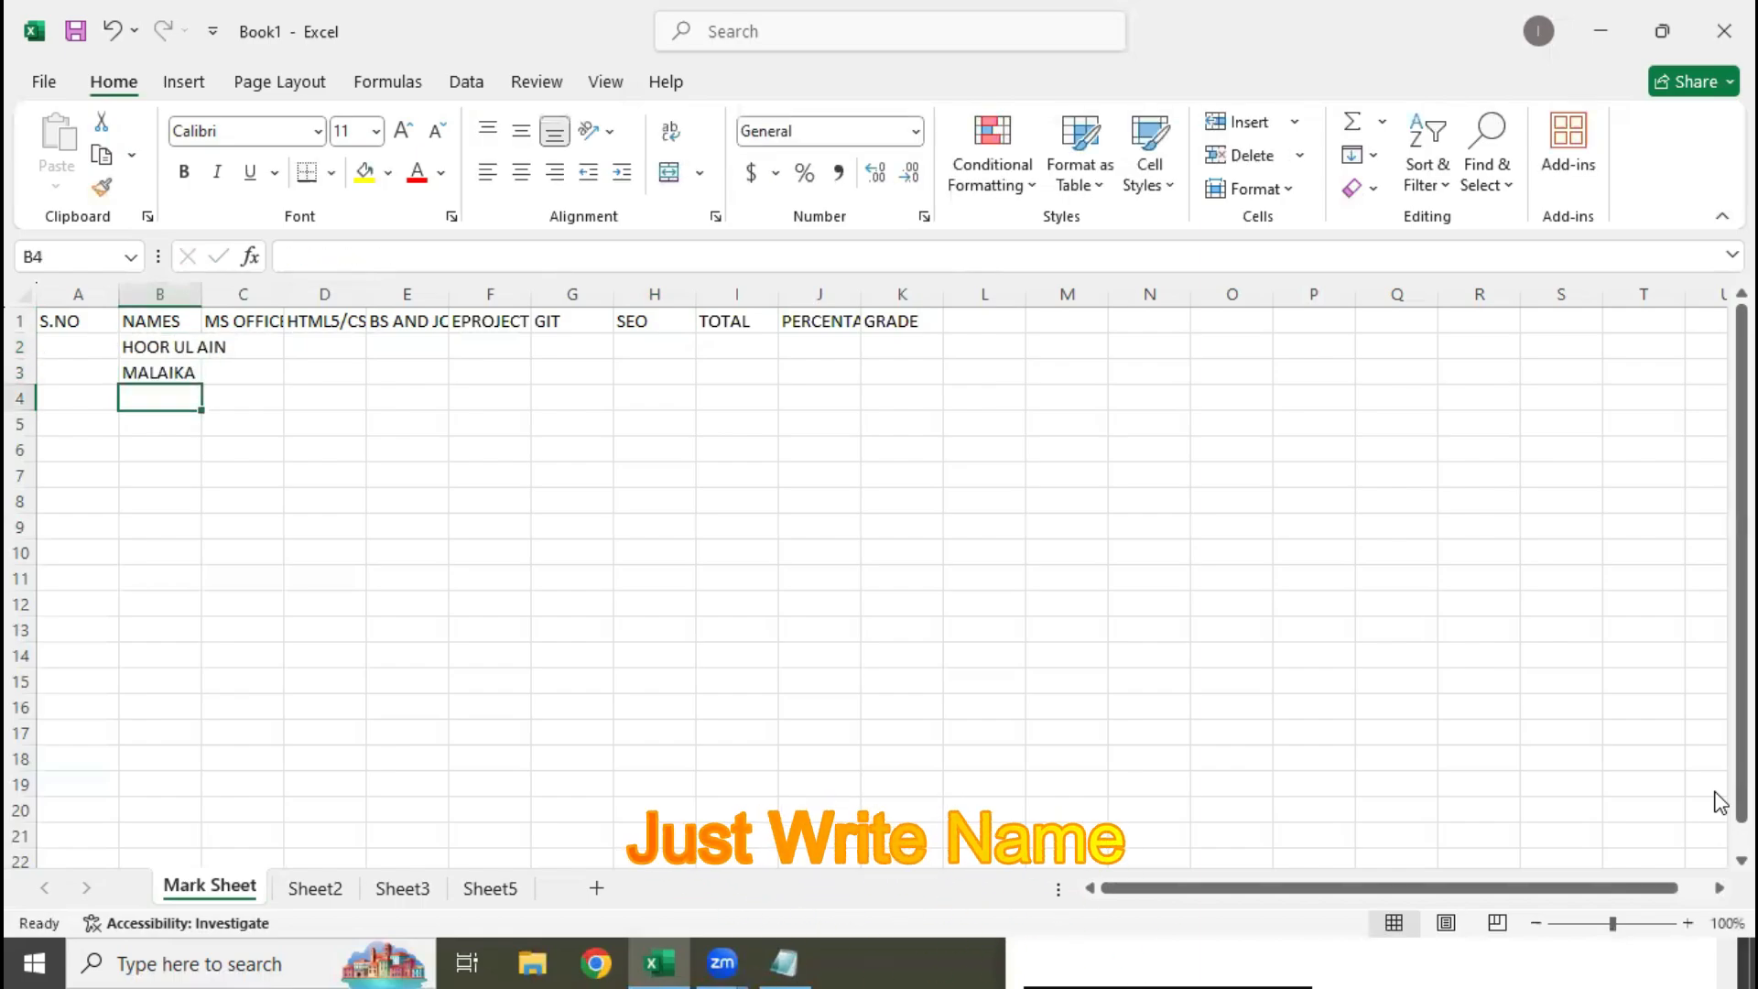
{"action": "type", "text": "SHAH AQIB"}
{"action": "key", "text": "Return"}
{"action": "type", "text": "AHAD"}
{"action": "key", "text": "Return"}
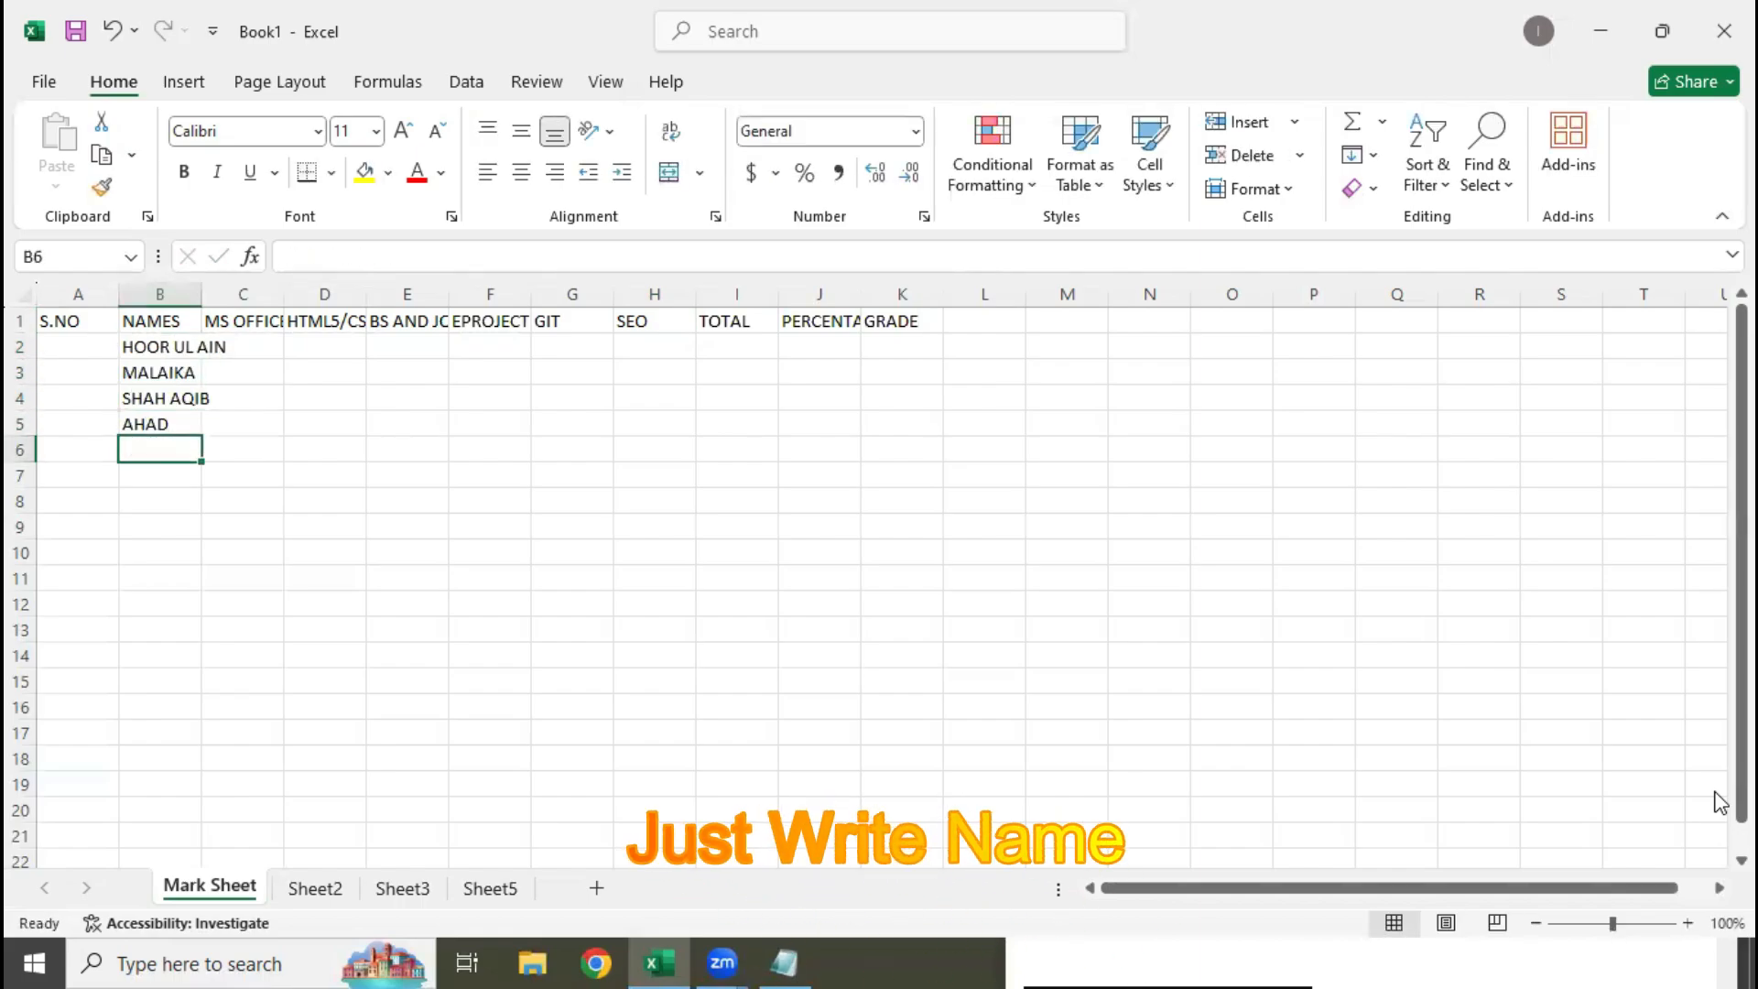
Continue the NAMES column with three more student names, one per cell in B6:B8
{"action": "type", "text": "IBAD"}
{"action": "key", "text": "Return"}
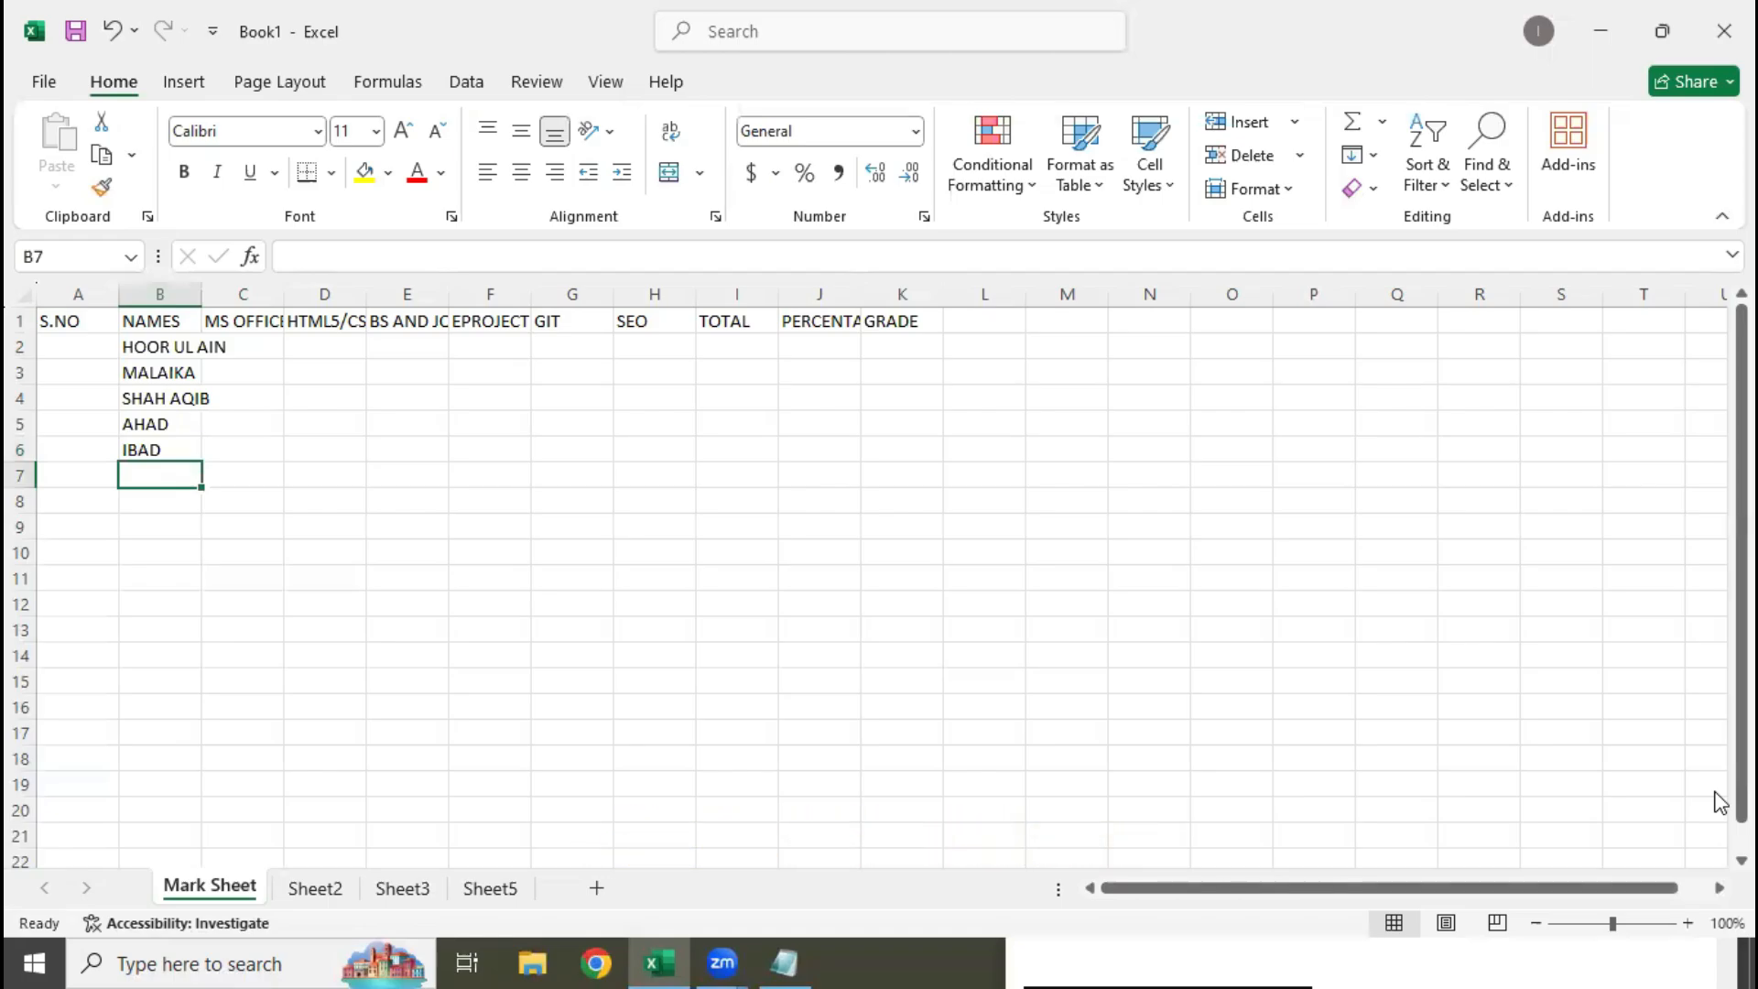
{"action": "type", "text": "HUSNAIN"}
{"action": "key", "text": "Return"}
{"action": "type", "text": "UMER "}
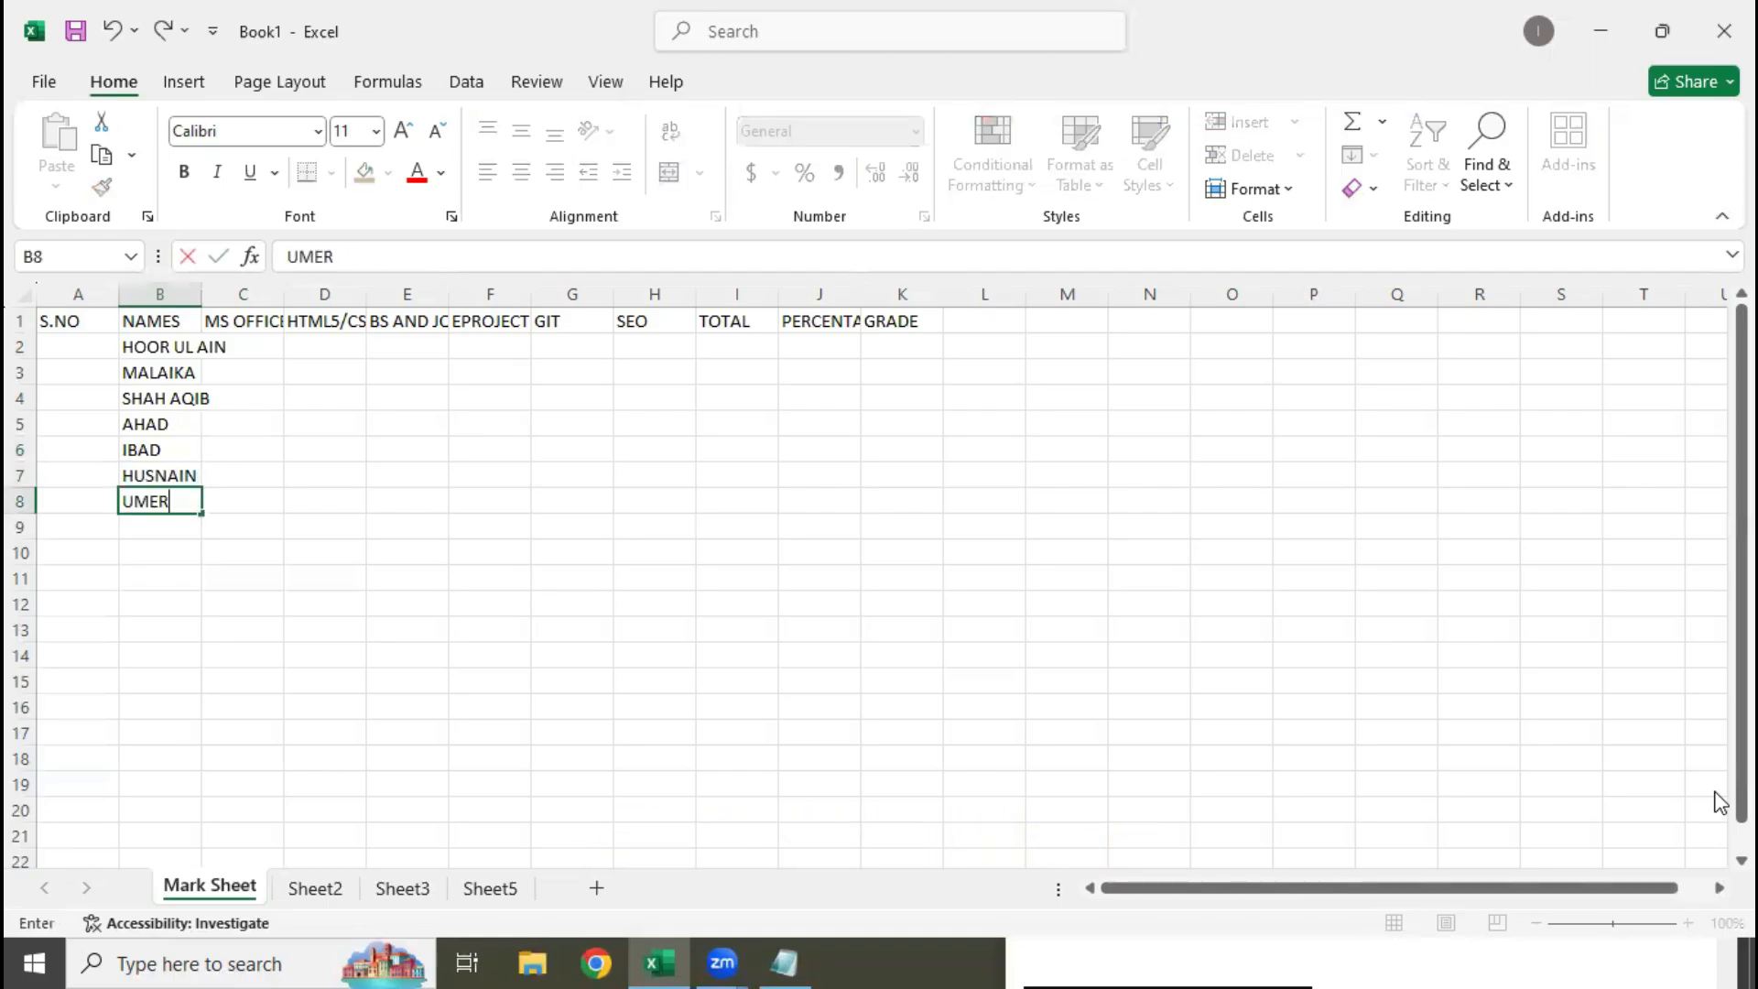
{"action": "type", "text": "MUKHTAR"}
{"action": "key", "text": "Return"}
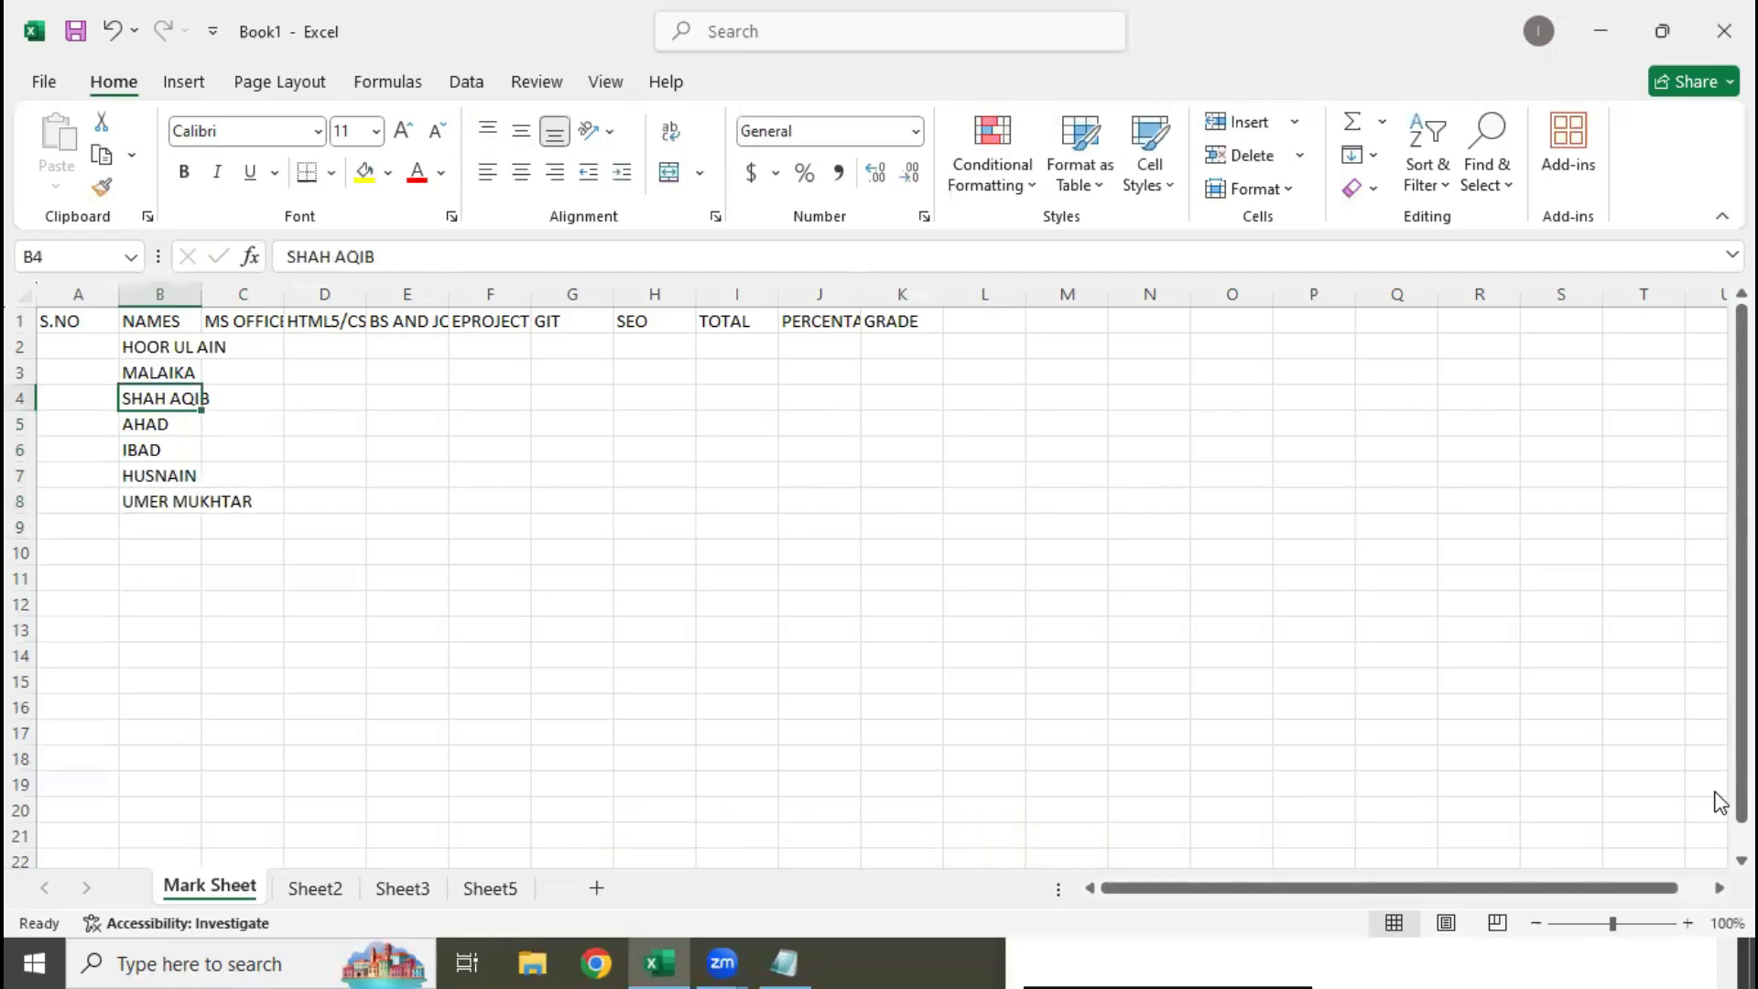
Replace the student name in B3 with a different first name
{"action": "key", "text": "Up"}
{"action": "key", "text": "Up"}
{"action": "key", "text": "Up"}
{"action": "key", "text": "Up"}
{"action": "key", "text": "Up"}
{"action": "key", "text": "Up"}
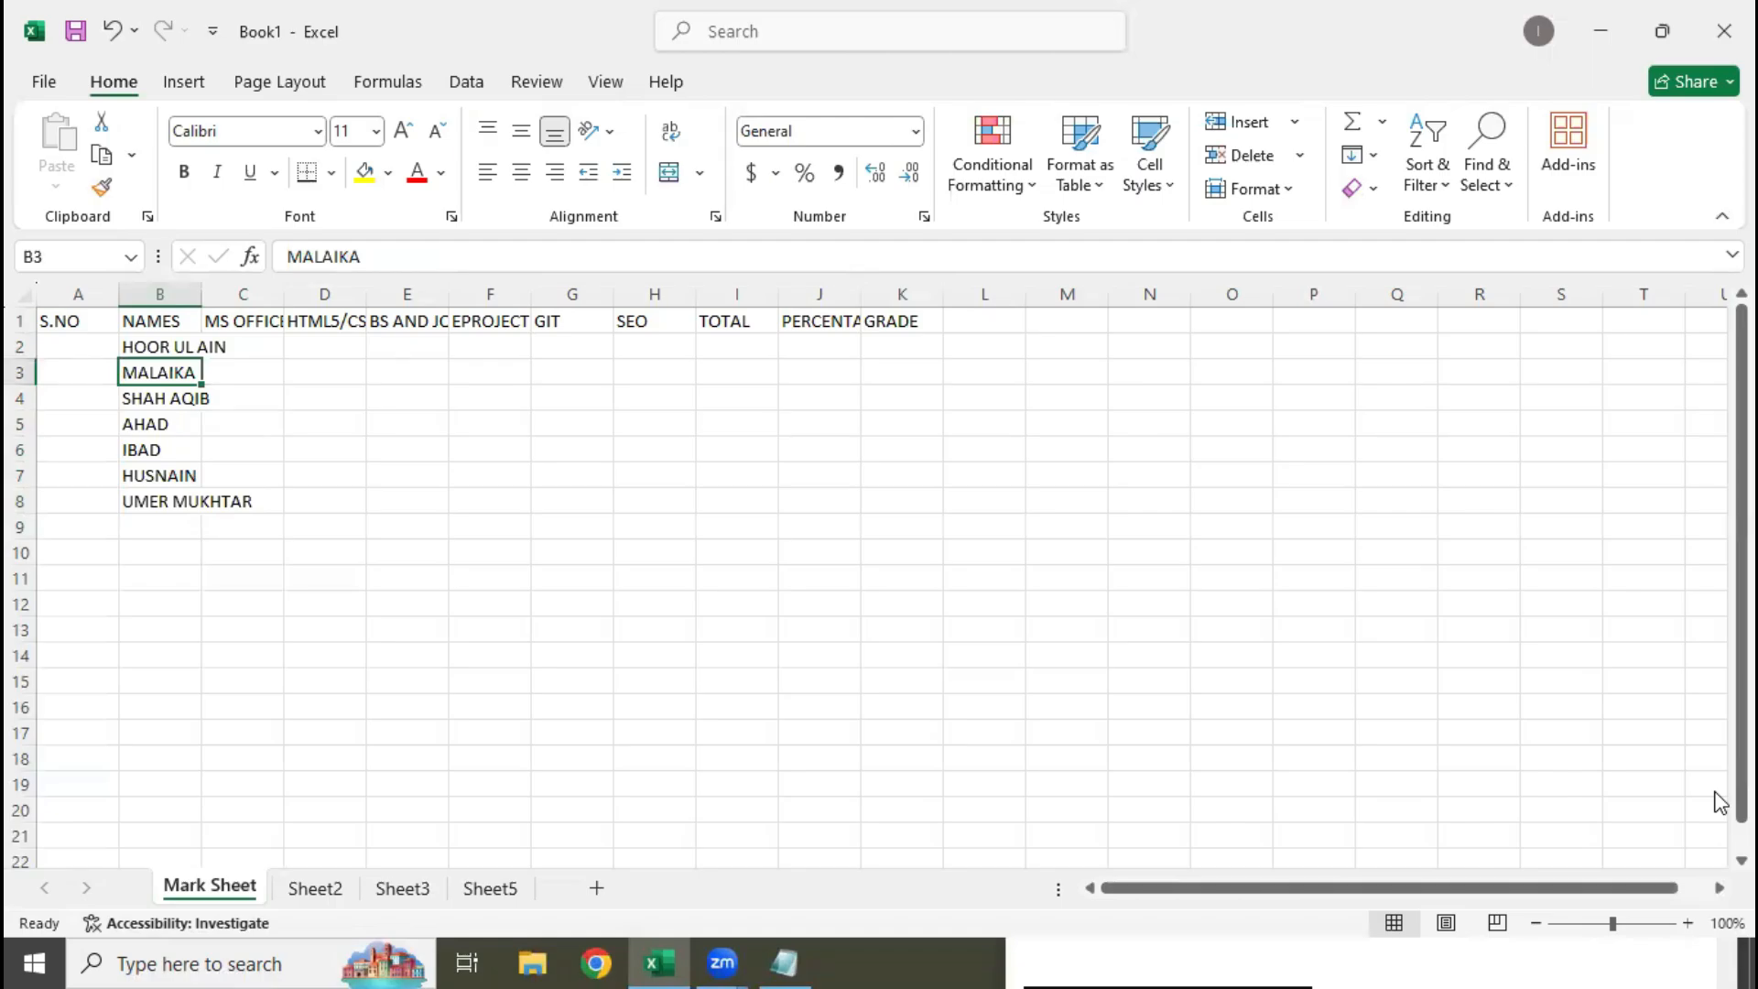
{"action": "type", "text": "LA"}
{"action": "key", "text": "BackSpace"}
{"action": "key", "text": "BackSpace"}
{"action": "type", "text": "KAINAT"}
{"action": "key", "text": "Return"}
Add three further student names below the list, one per cell in B9:B11
{"action": "key", "text": "Down"}
{"action": "key", "text": "Down"}
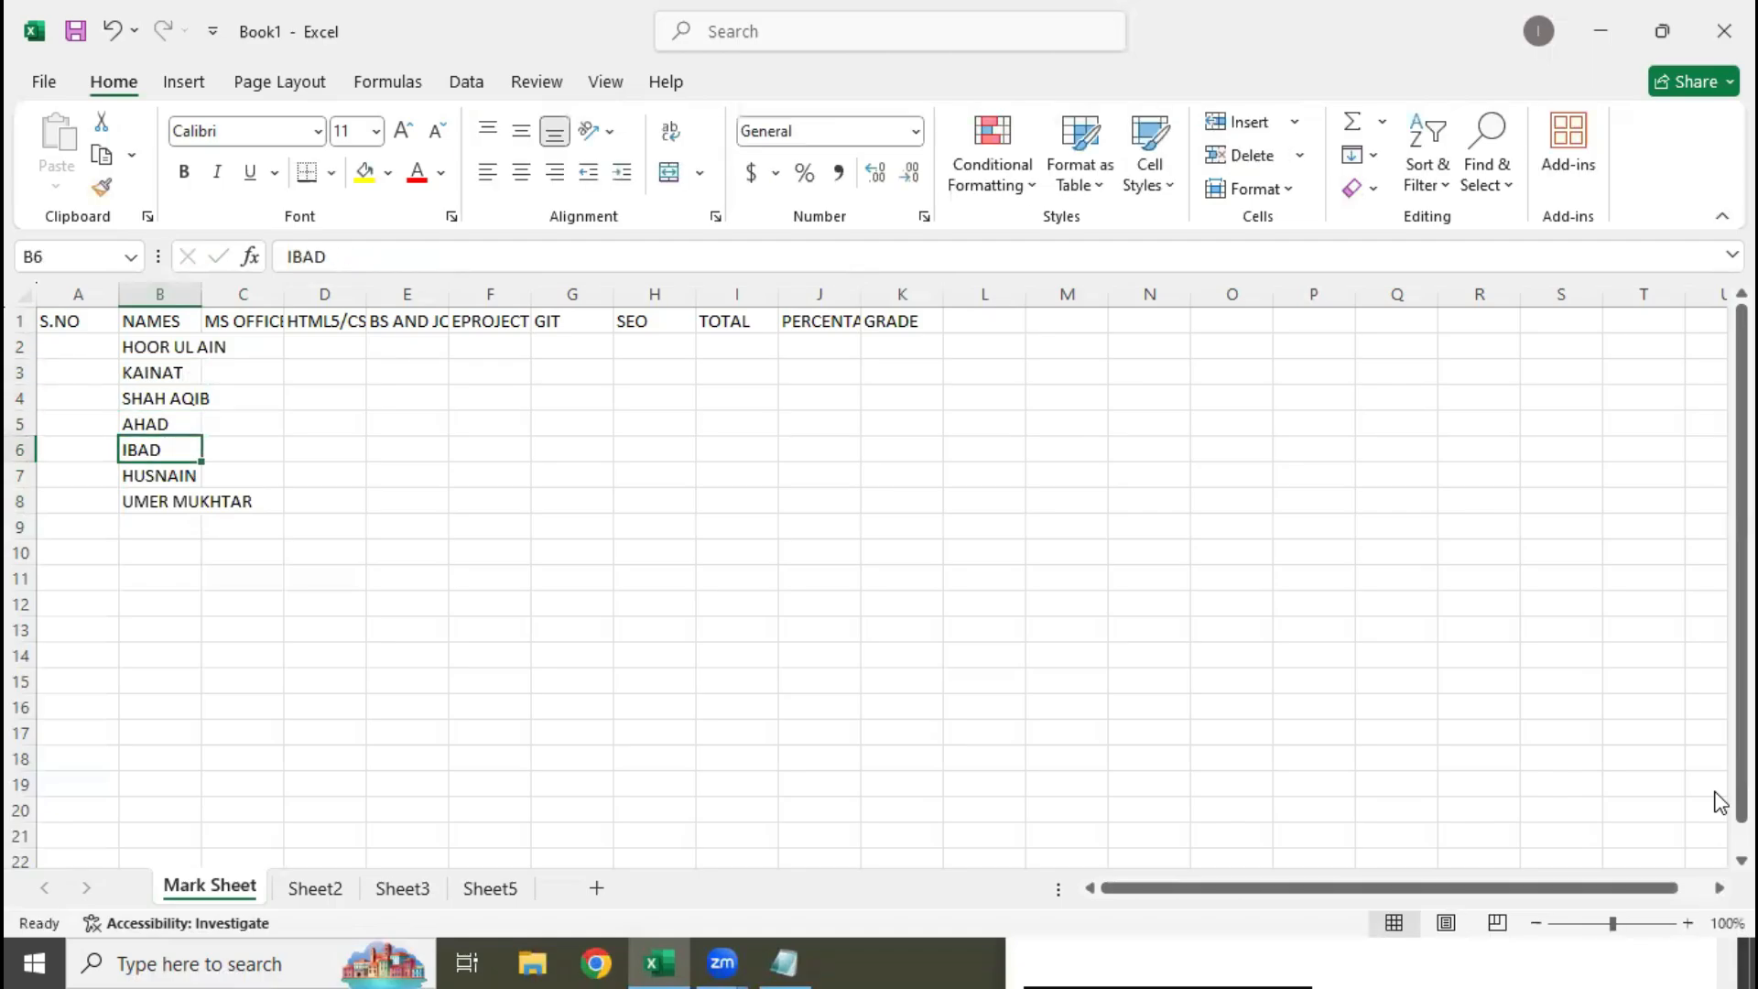
{"action": "key", "text": "Down"}
{"action": "key", "text": "Down"}
{"action": "key", "text": "Down"}
{"action": "type", "text": "MUHAMMAD ANUS"}
{"action": "key", "text": "Return"}
{"action": "type", "text": "ANUS ALI"}
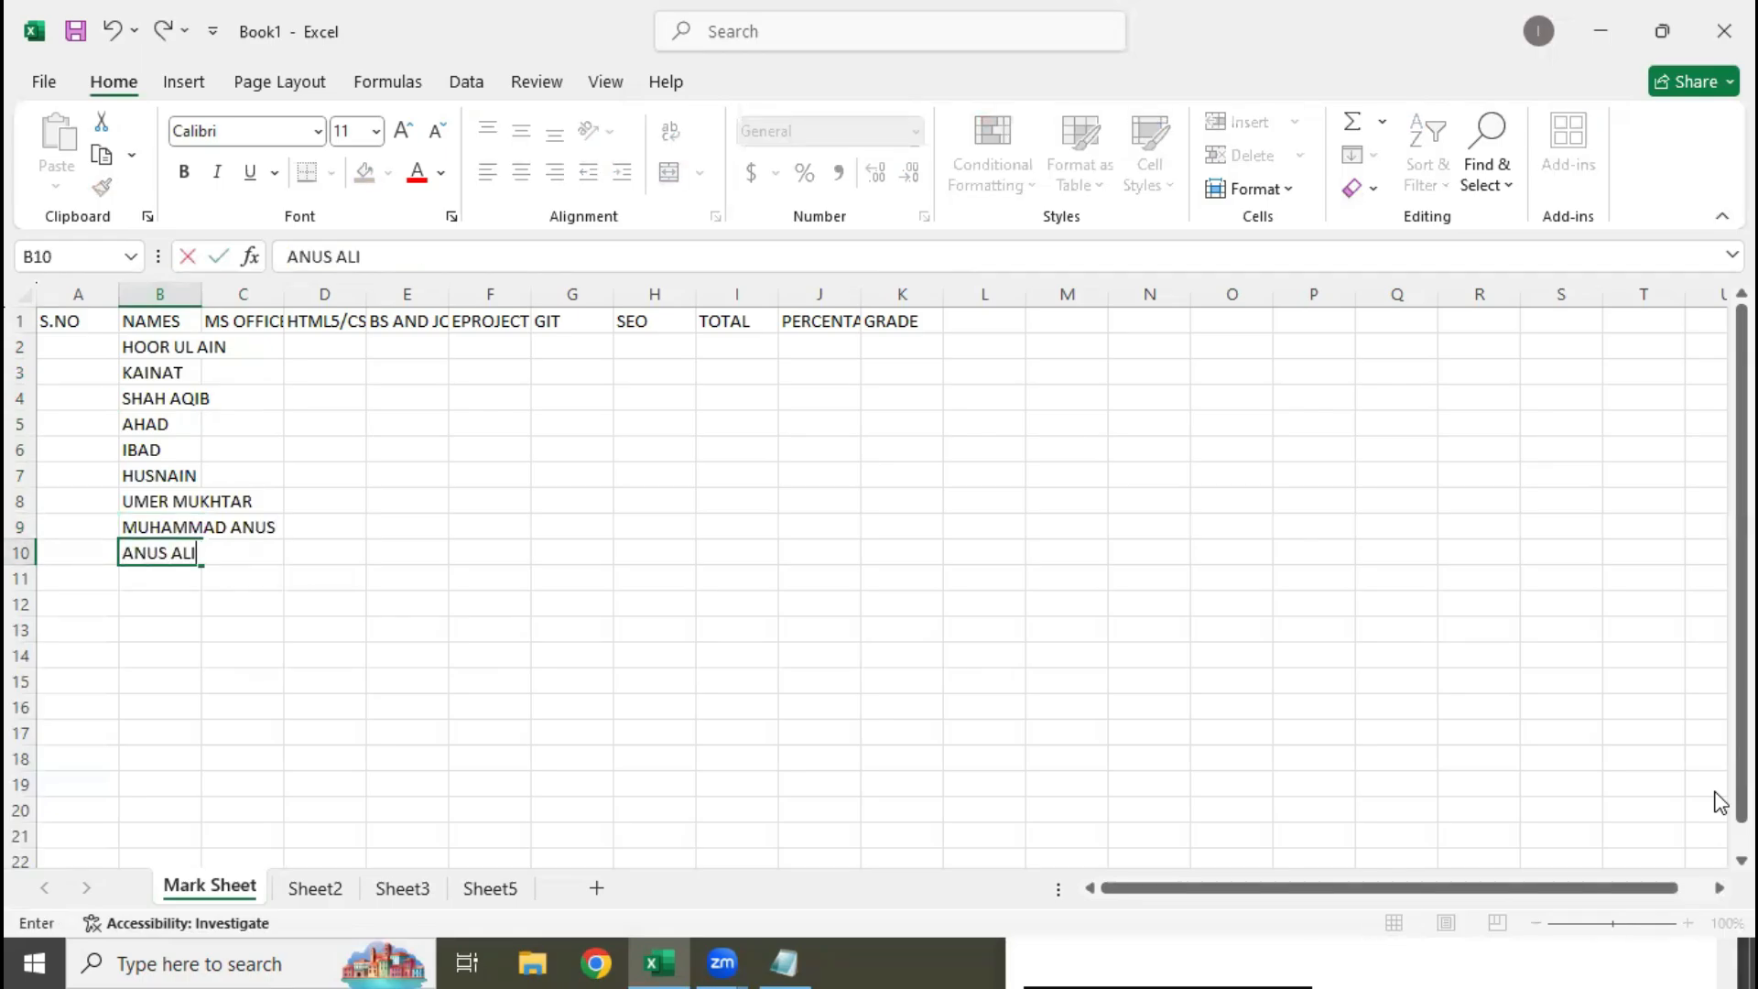
{"action": "key", "text": "Return"}
{"action": "type", "text": "ABDUR REHMAN"}
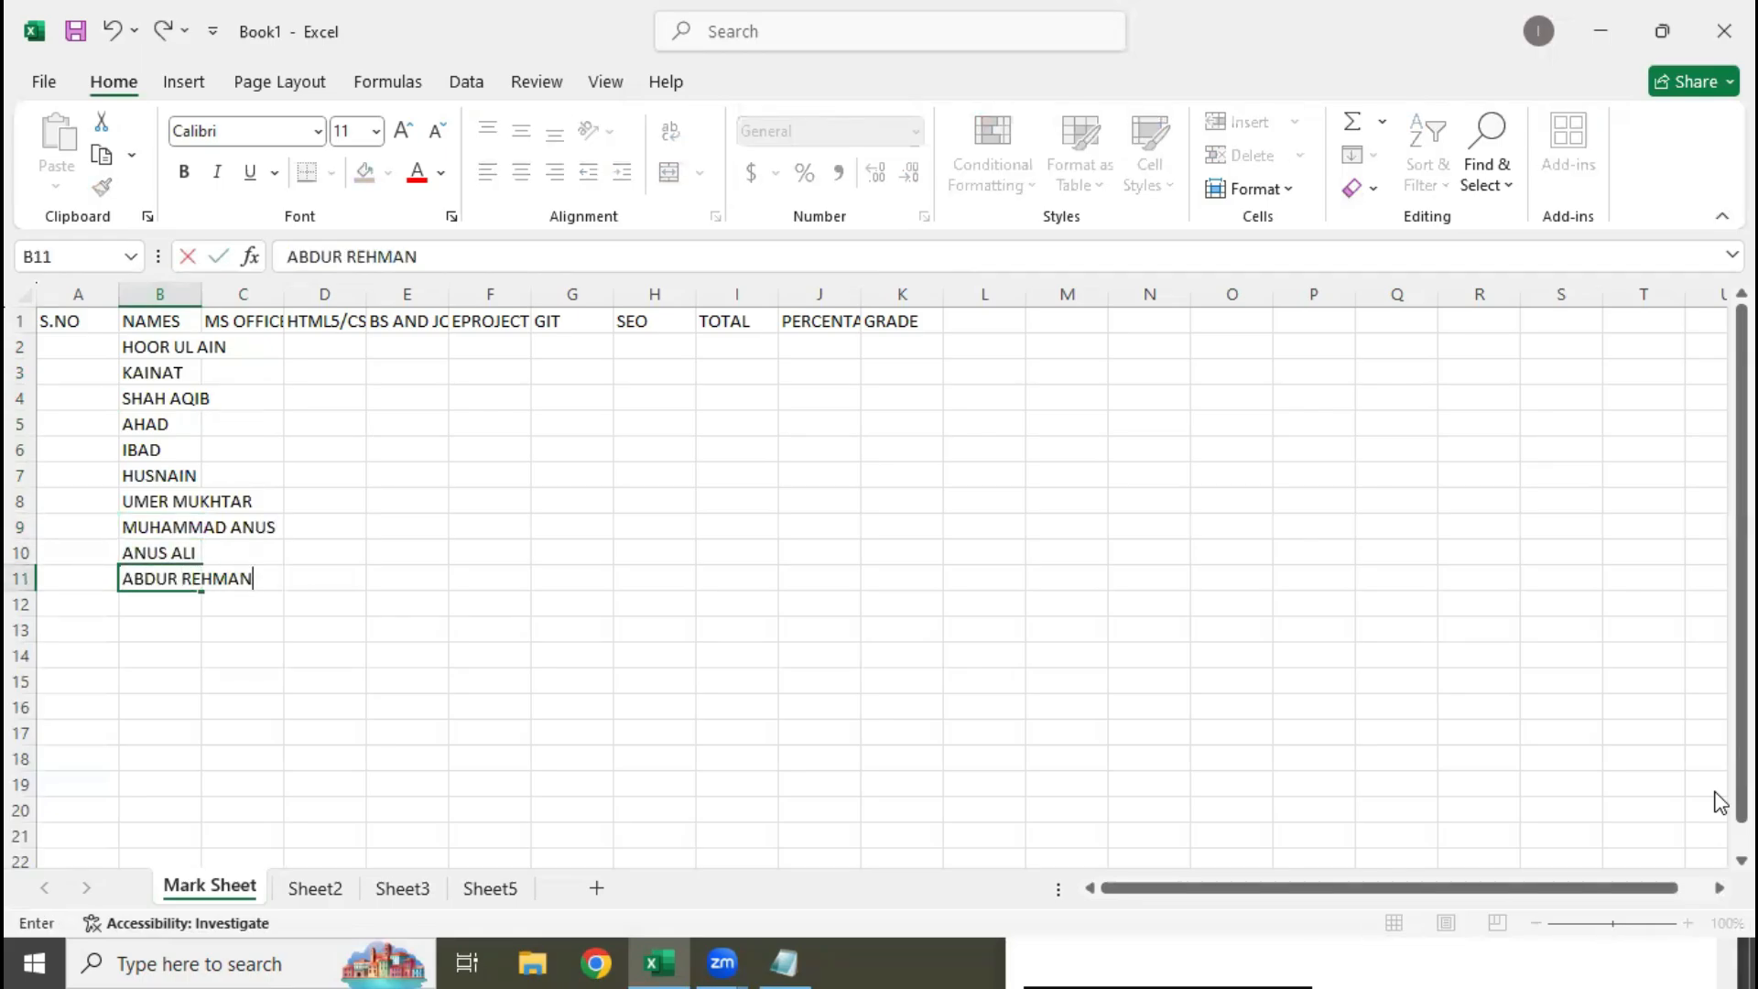
{"action": "key", "text": "Return"}
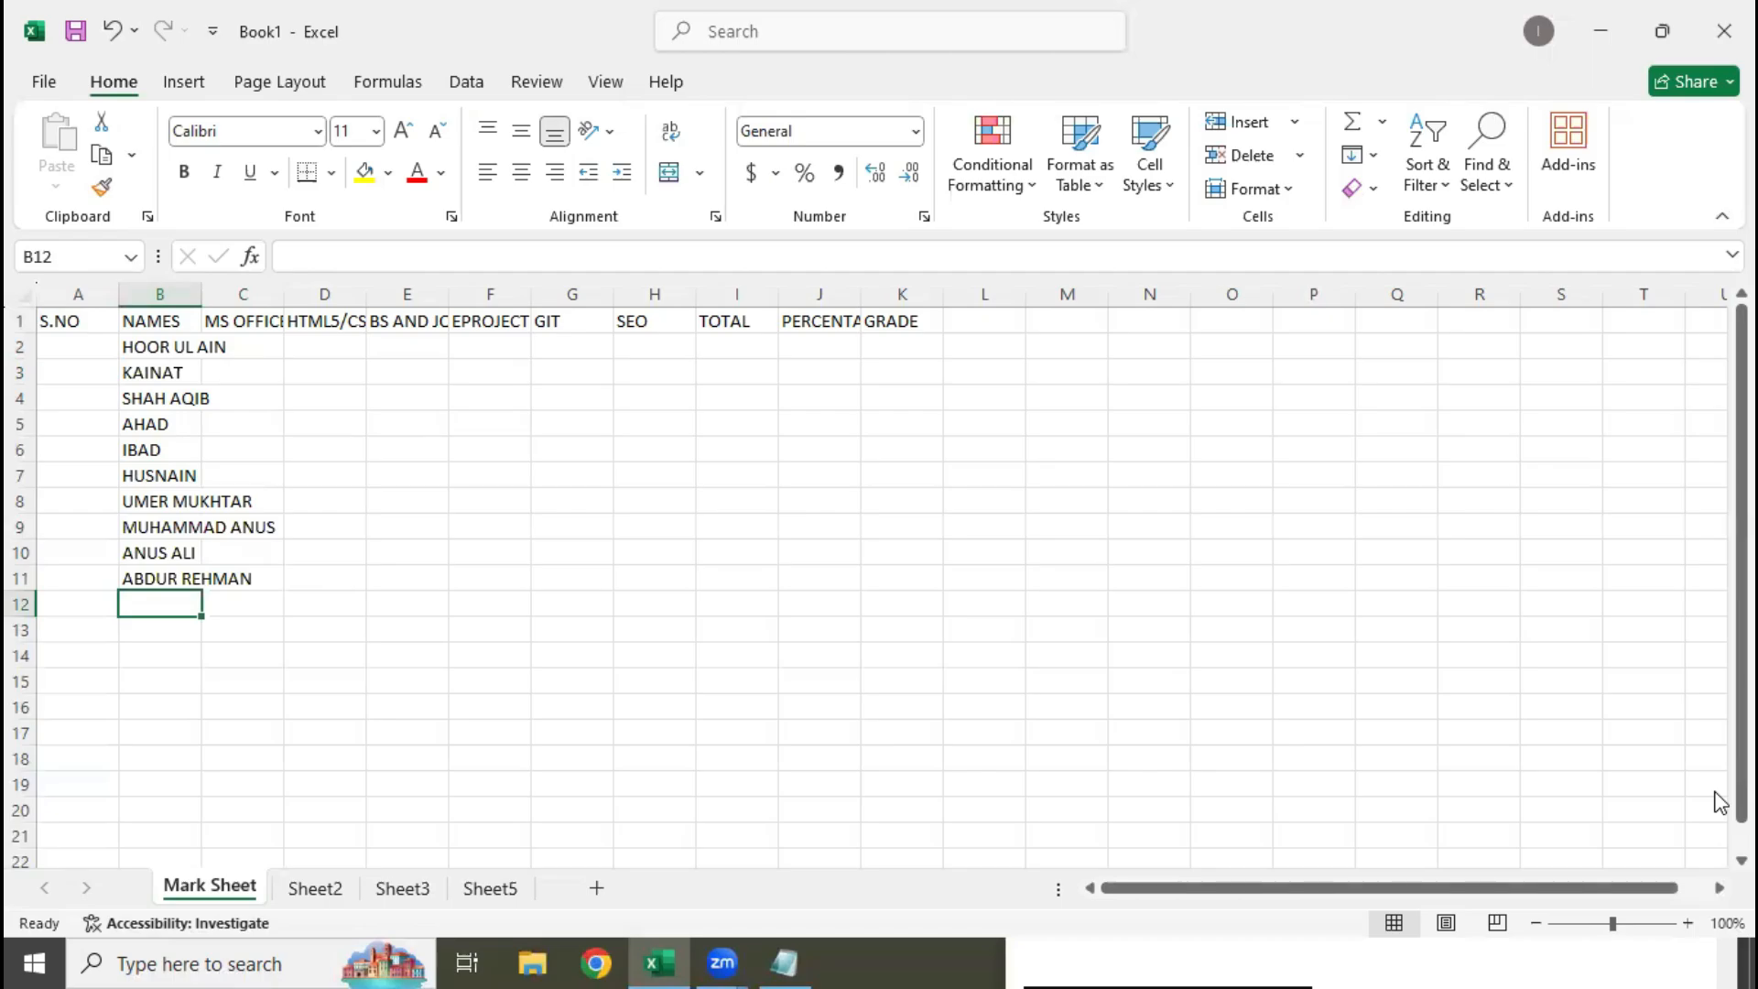
Extend the NAMES list with three student names in B12:B14
{"action": "type", "text": "IRAM UL HAQ"}
{"action": "key", "text": "Return"}
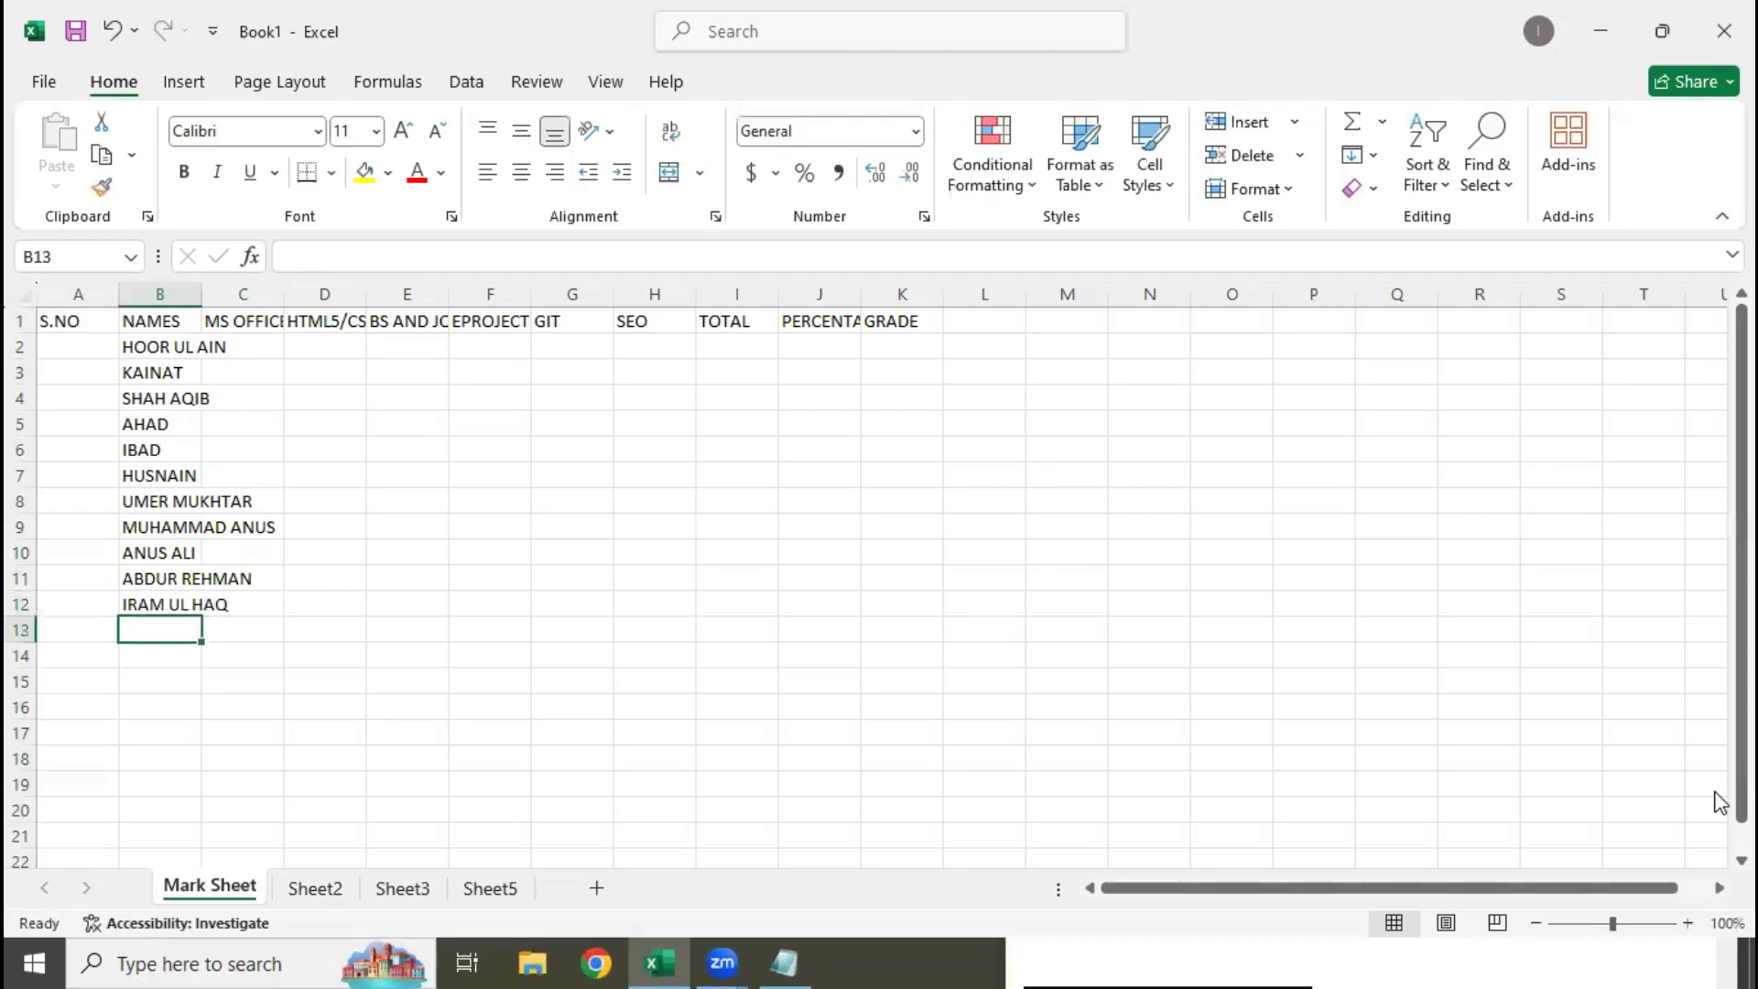
{"action": "key", "text": "Up"}
{"action": "key", "text": "Down"}
{"action": "type", "text": "REHMAT "}
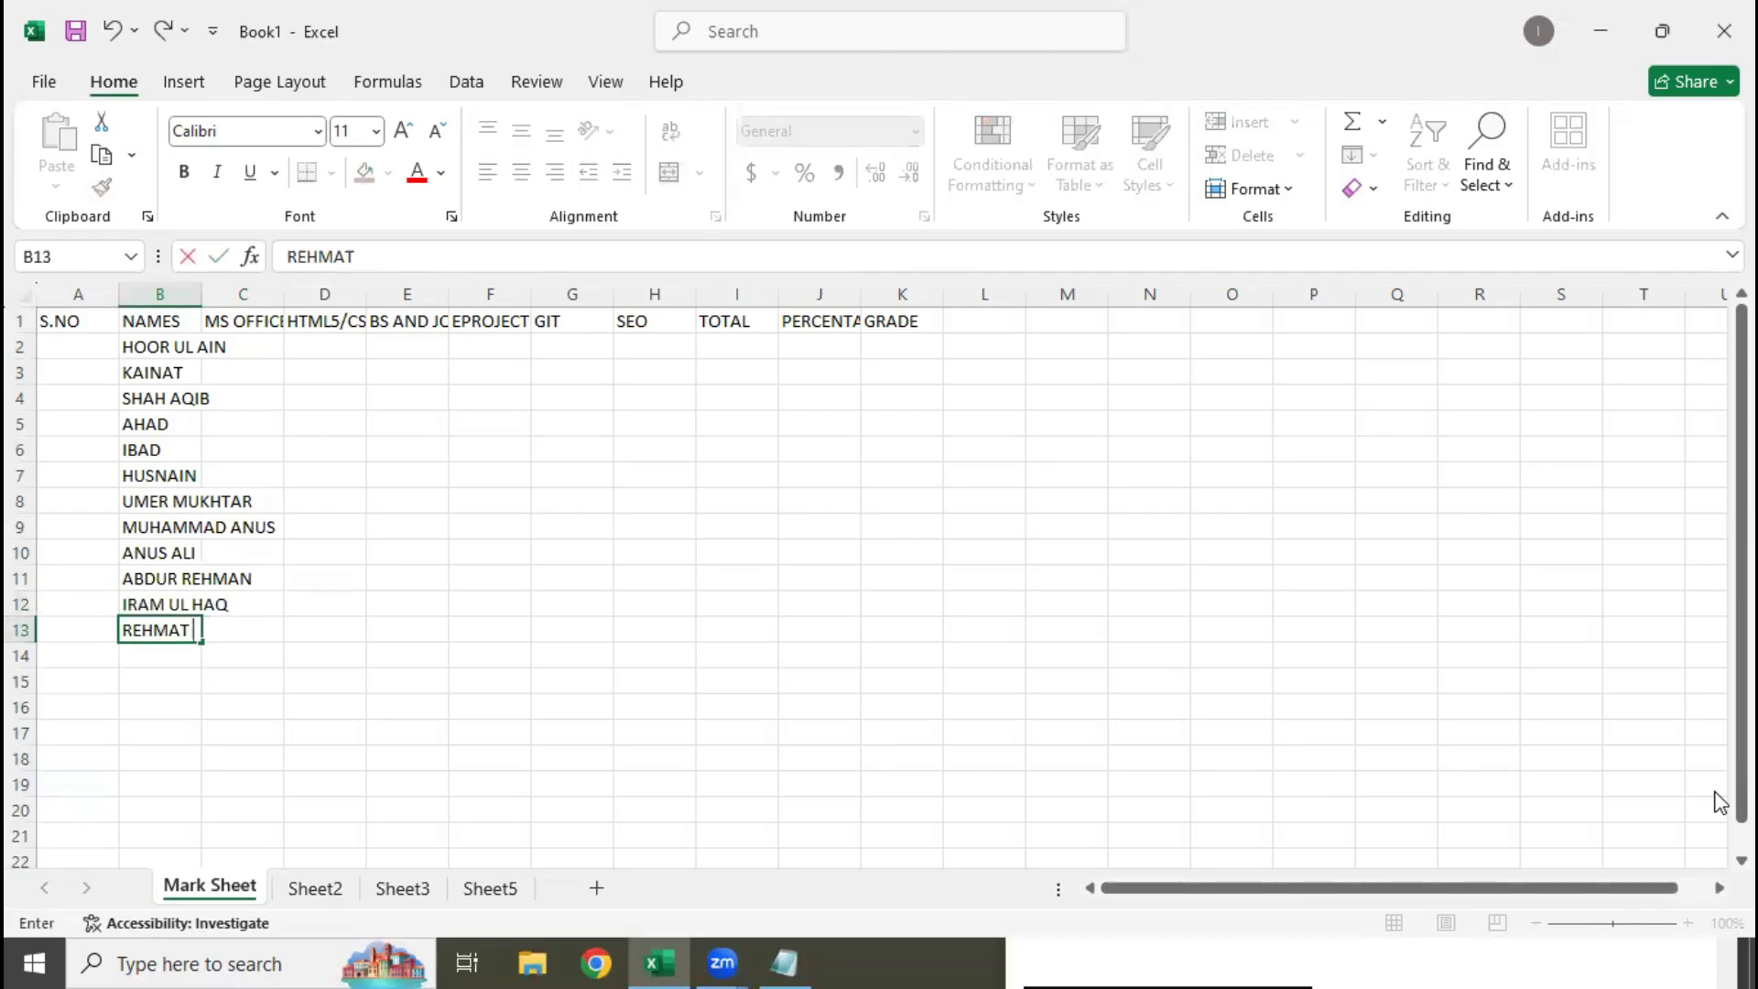
{"action": "type", "text": "ULLAH"}
{"action": "key", "text": "Return"}
{"action": "type", "text": "DR AB"}
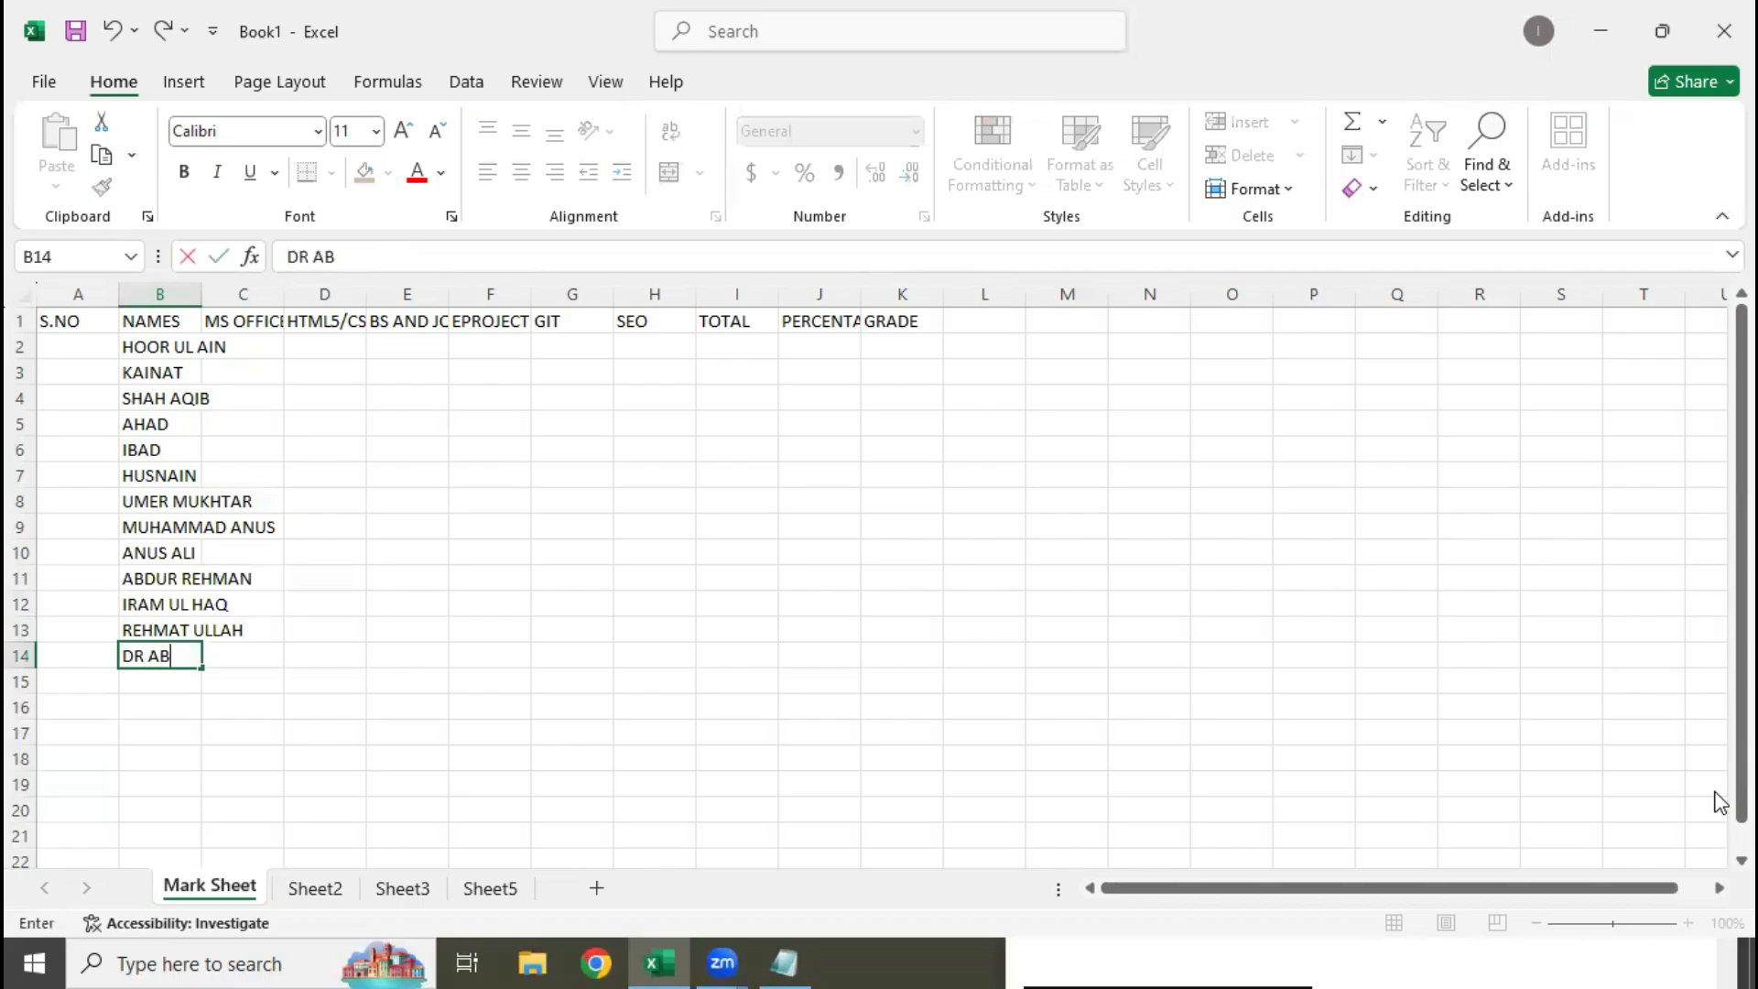
{"action": "type", "text": "DUL QADEER"}
{"action": "key", "text": "Return"}
Enter the last student's name in B15 and put a first name in front of it
{"action": "type", "text": "ABULLAH"}
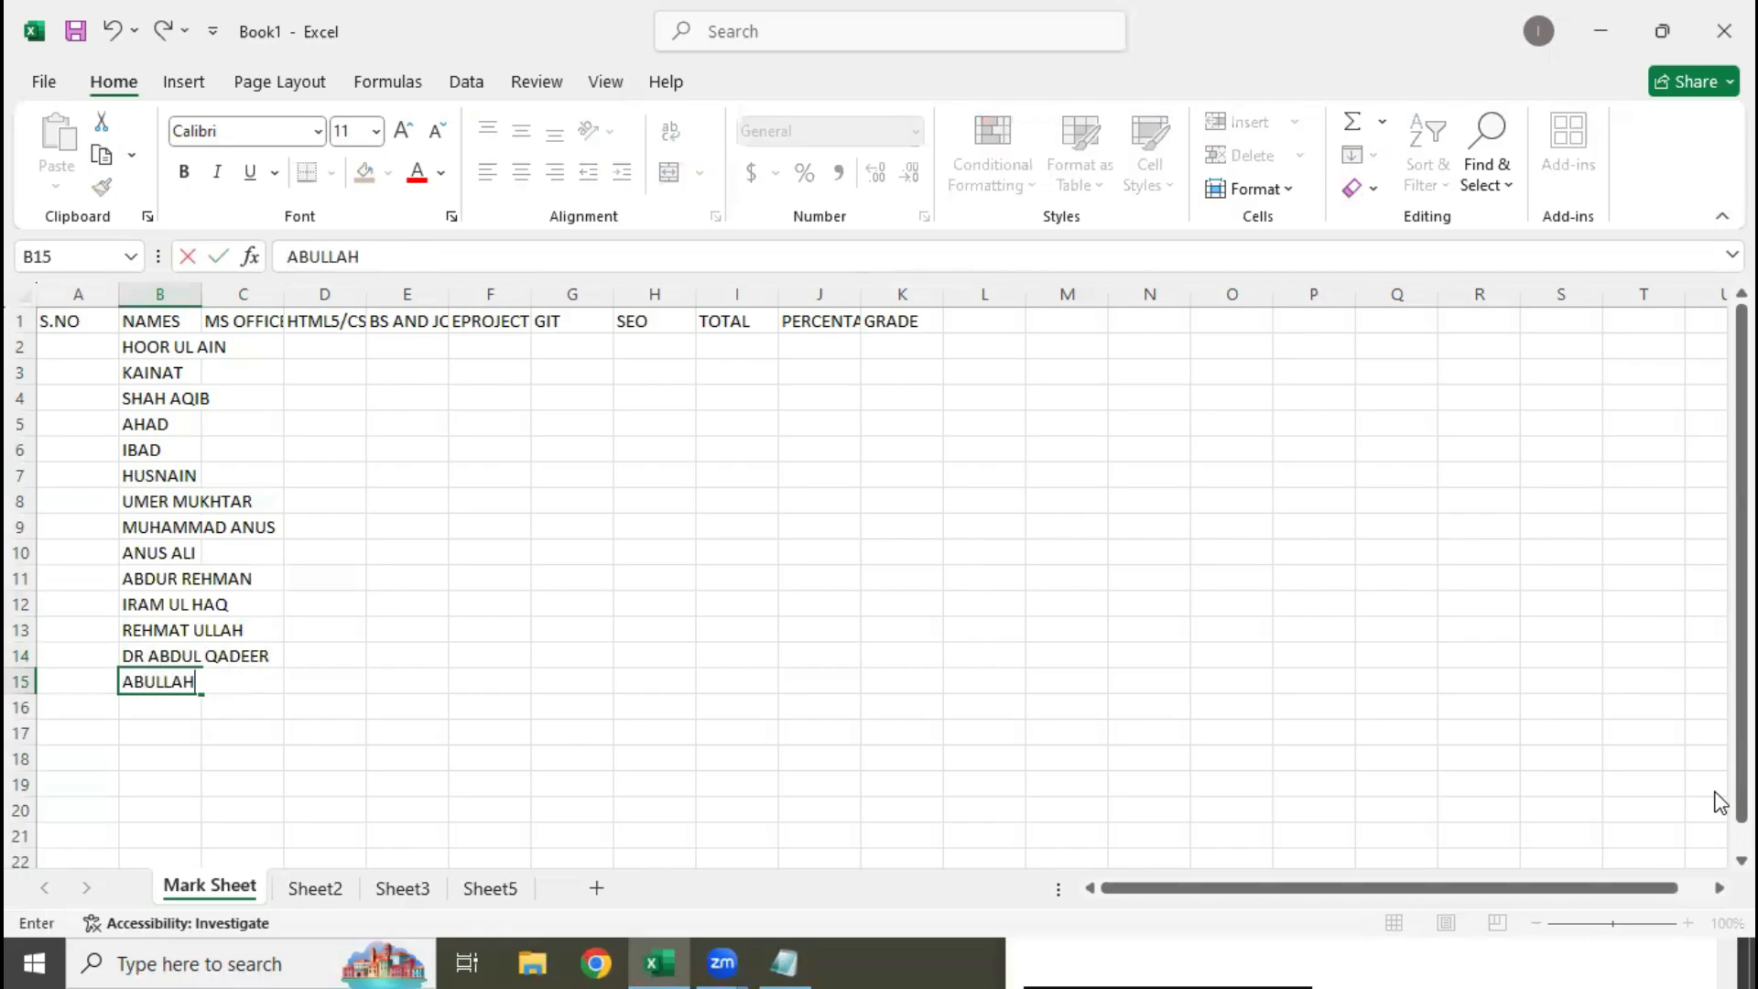
{"action": "key", "text": "Left"}
{"action": "key", "text": "Right"}
{"action": "key", "text": "F2"}
{"action": "key", "text": "Home"}
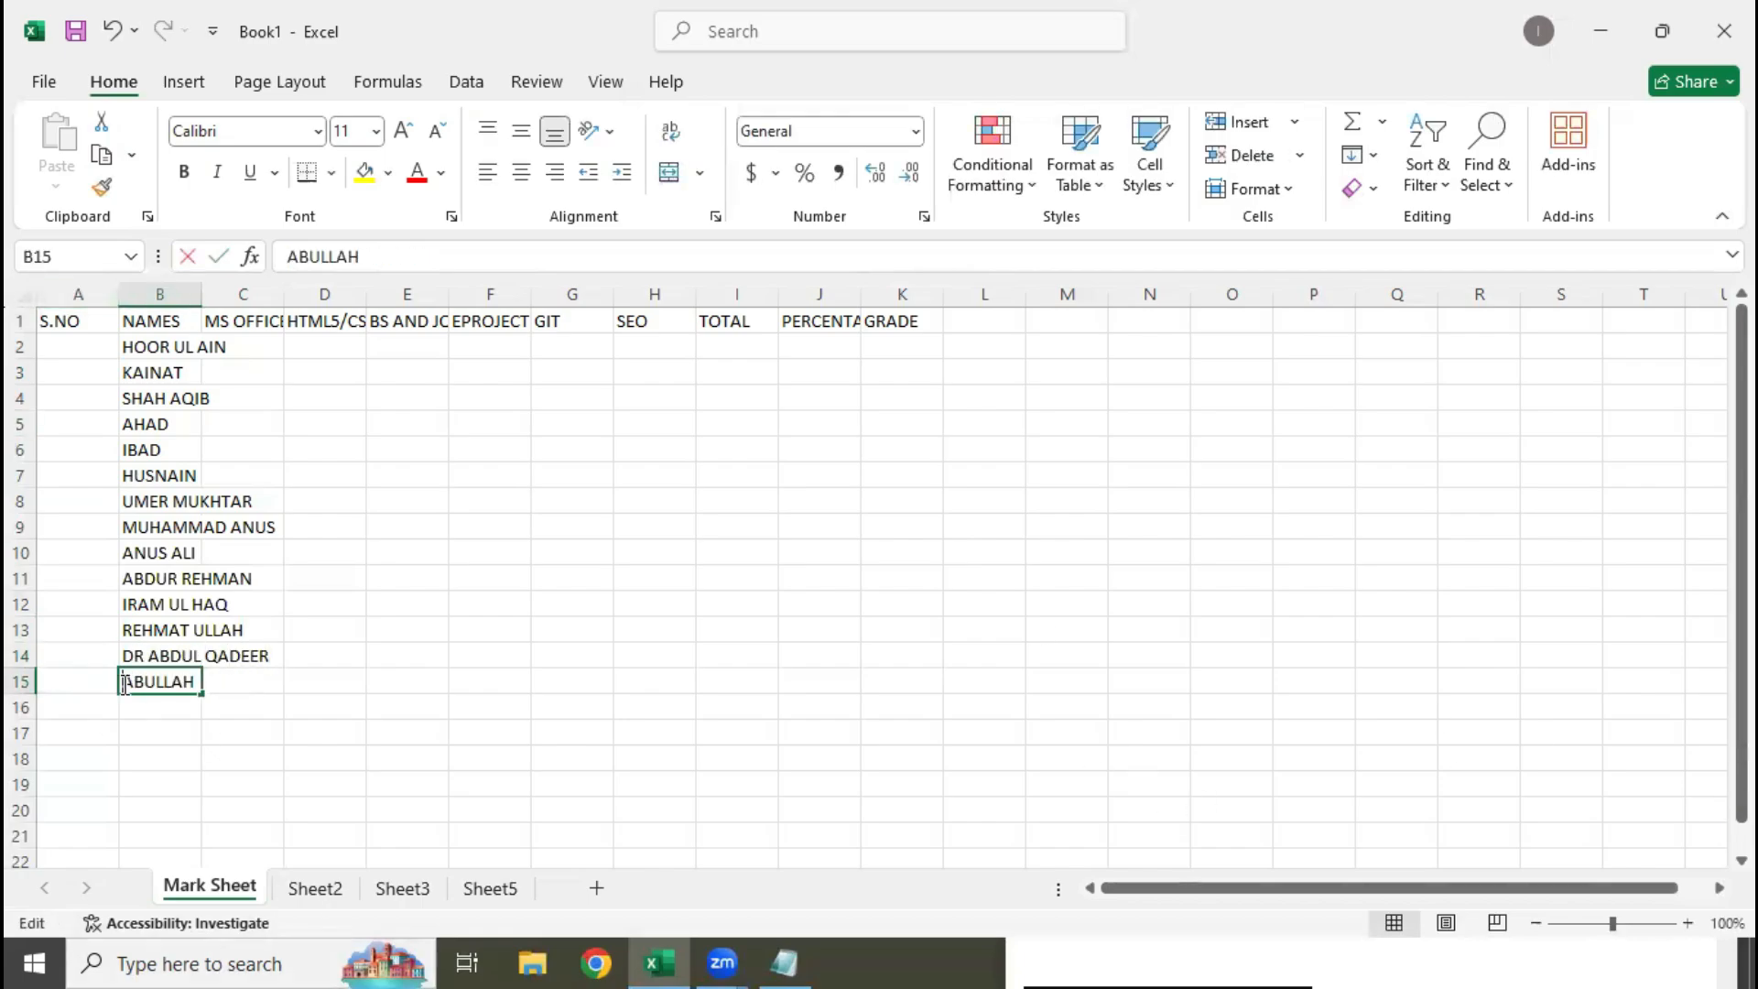
{"action": "type", "text": "MUHAMMAD"}
{"action": "key", "text": "Return"}
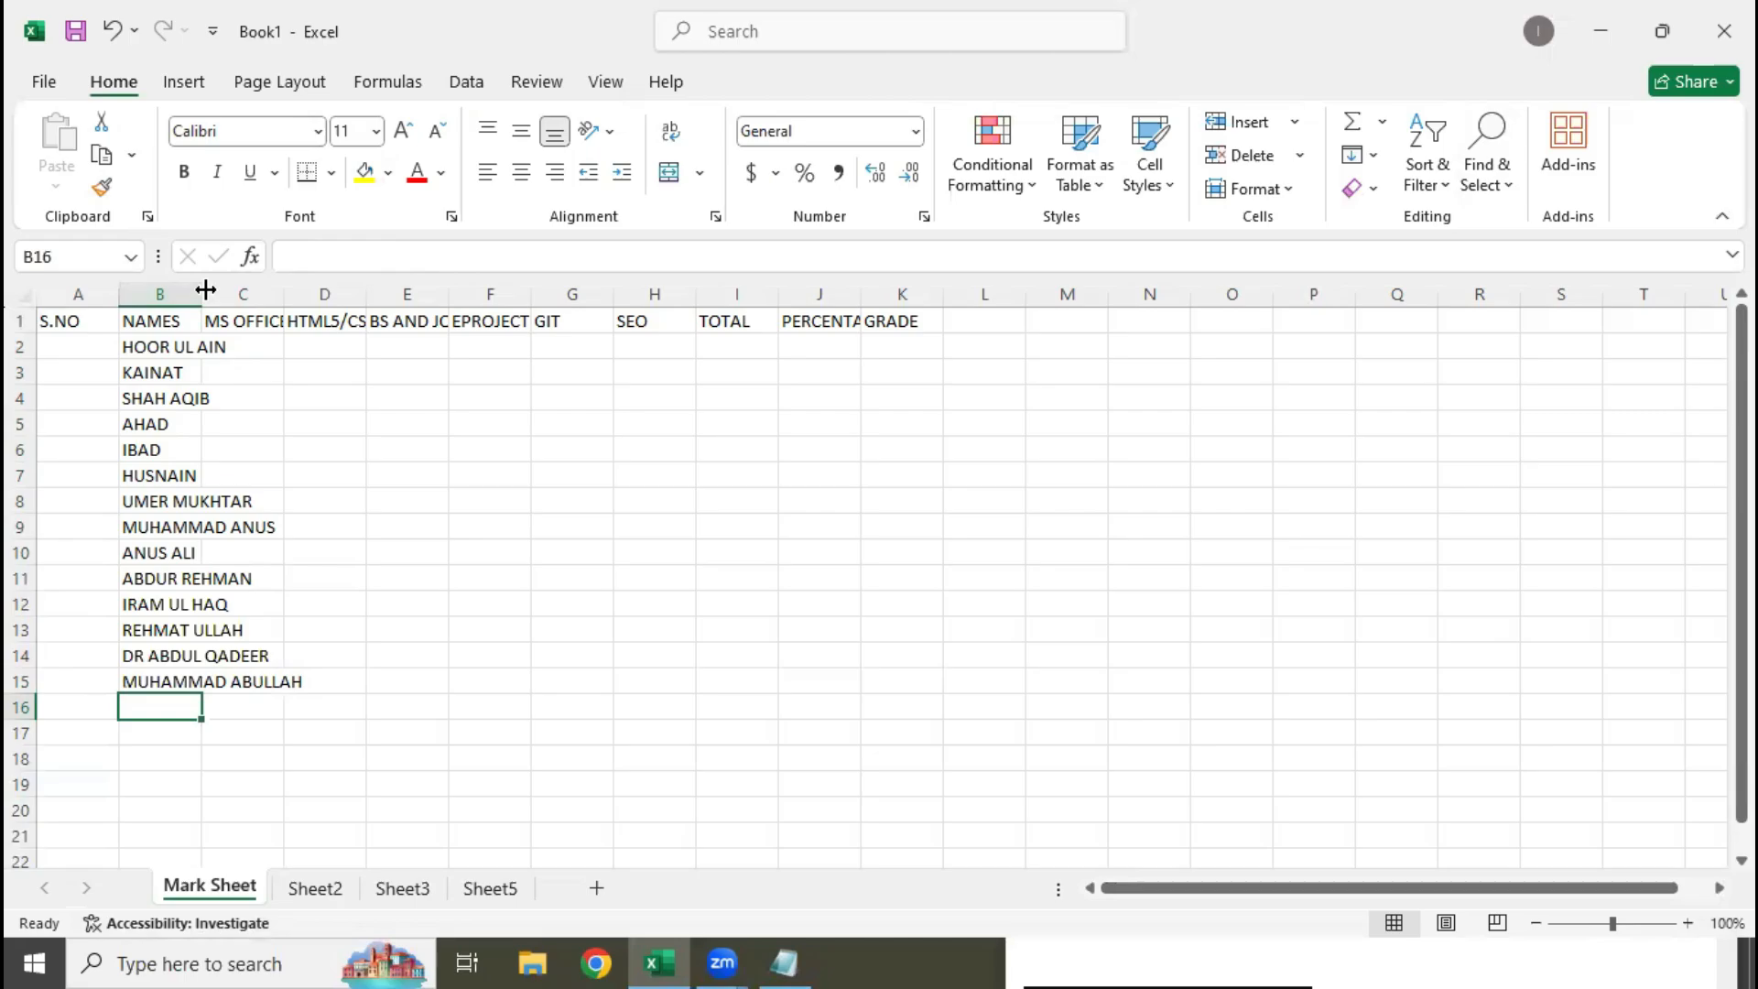
AutoFit the widths of columns B, C, D, E, F and J to their contents
{"action": "double_click", "coordinate": [201, 291]}
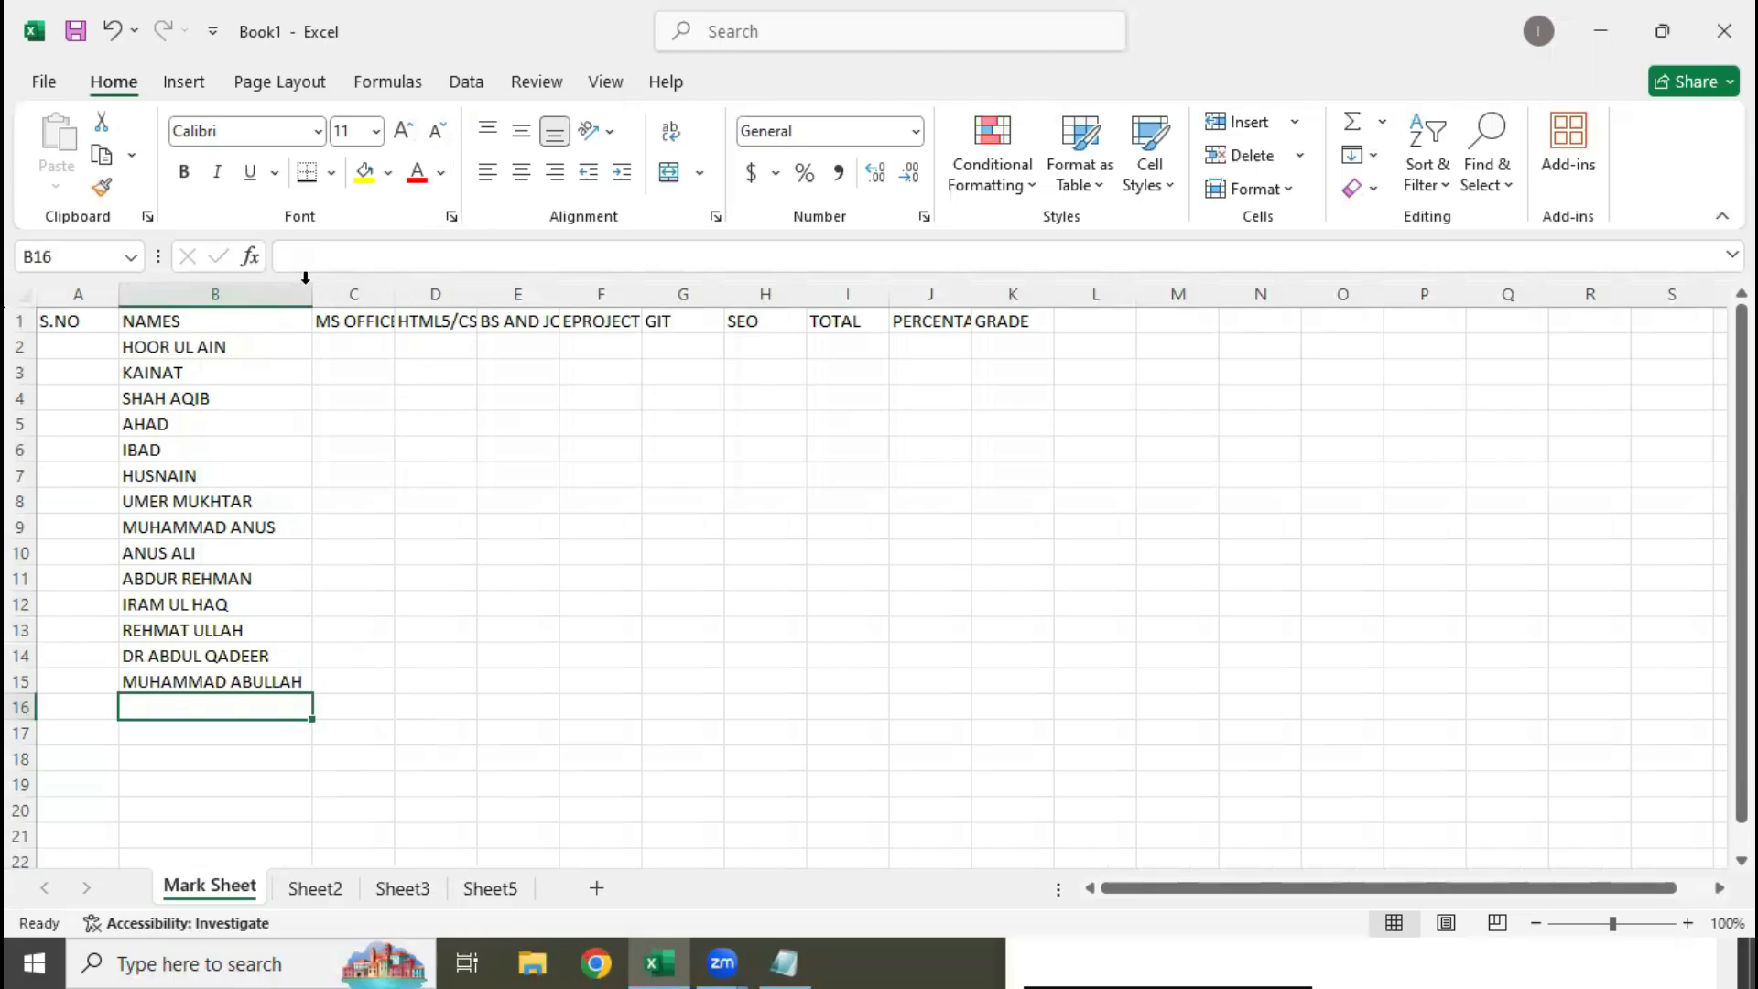
{"action": "double_click", "coordinate": [396, 287]}
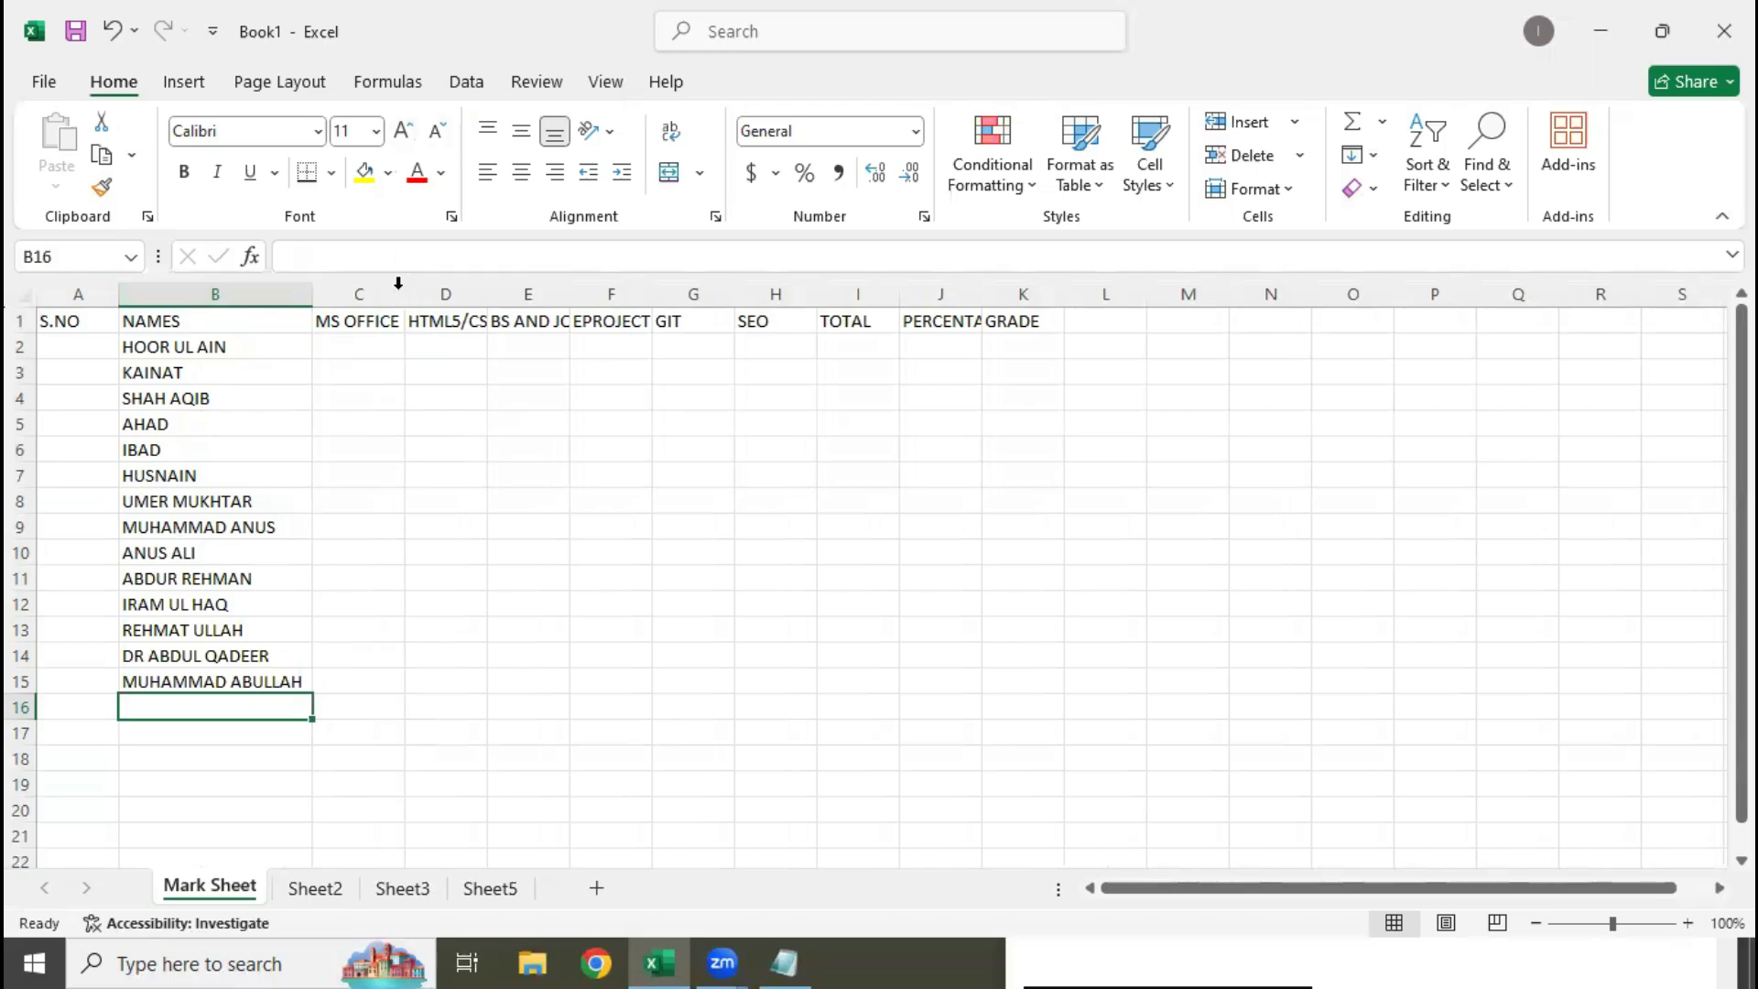
{"action": "double_click", "coordinate": [486, 298]}
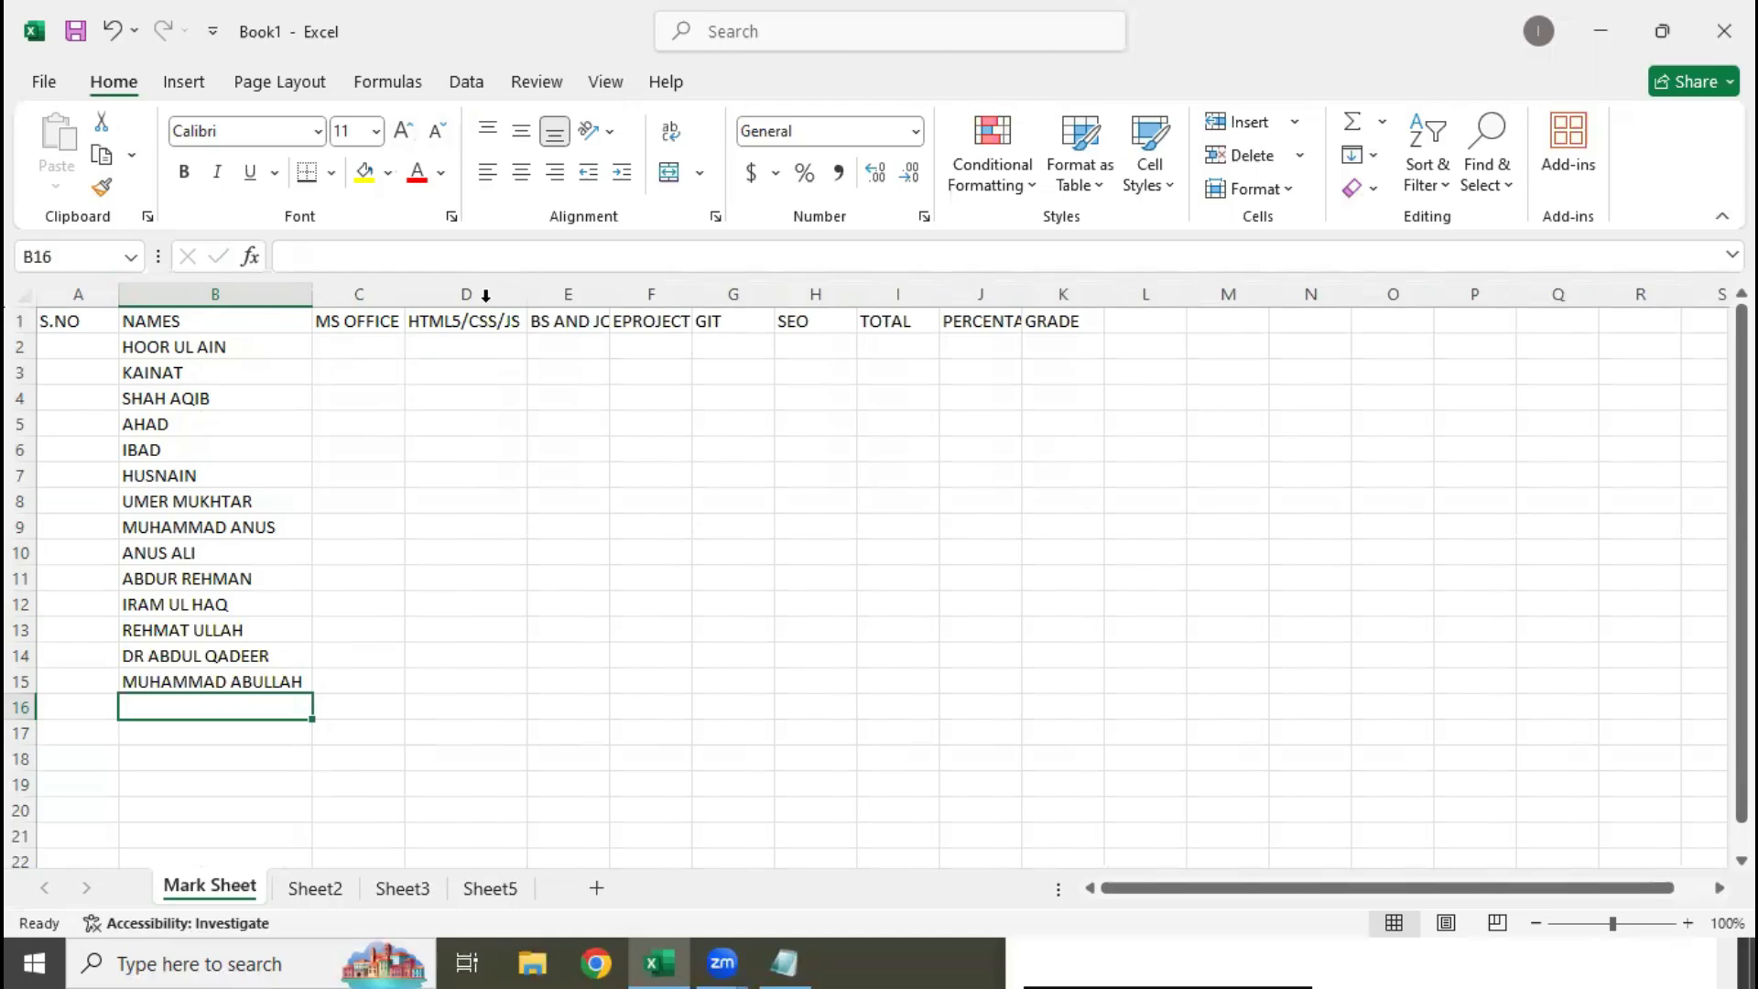
{"action": "double_click", "coordinate": [609, 291]}
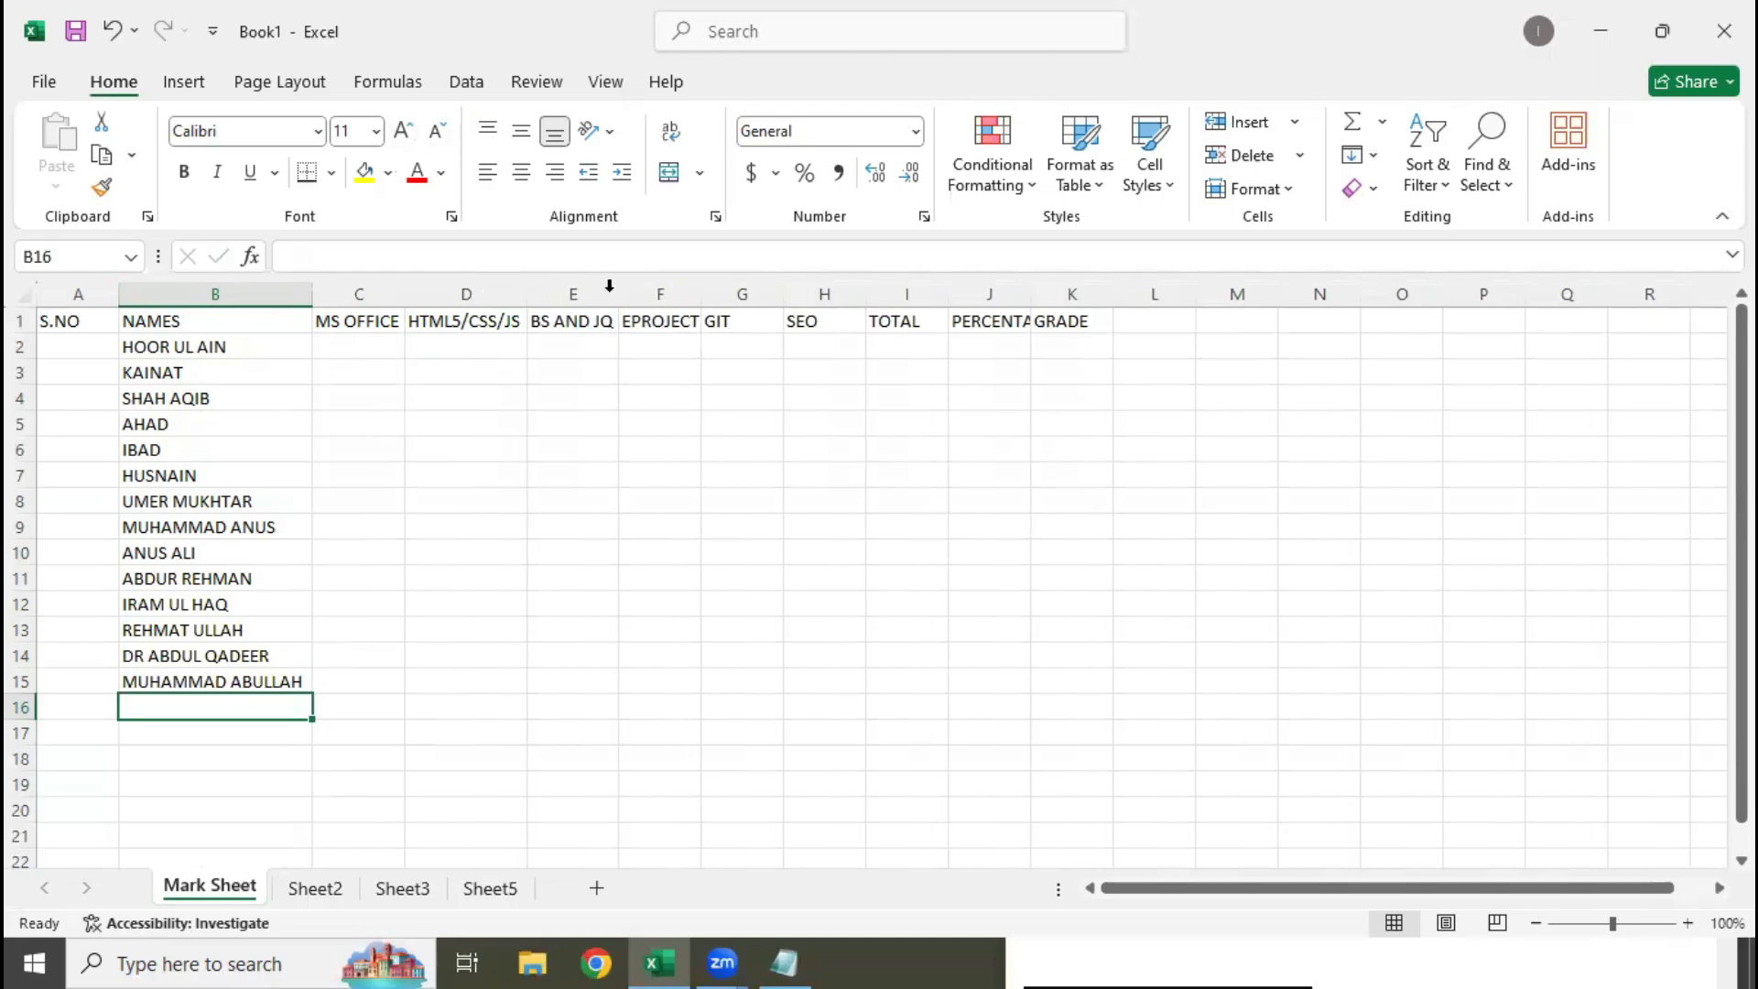
{"action": "double_click", "coordinate": [702, 292]}
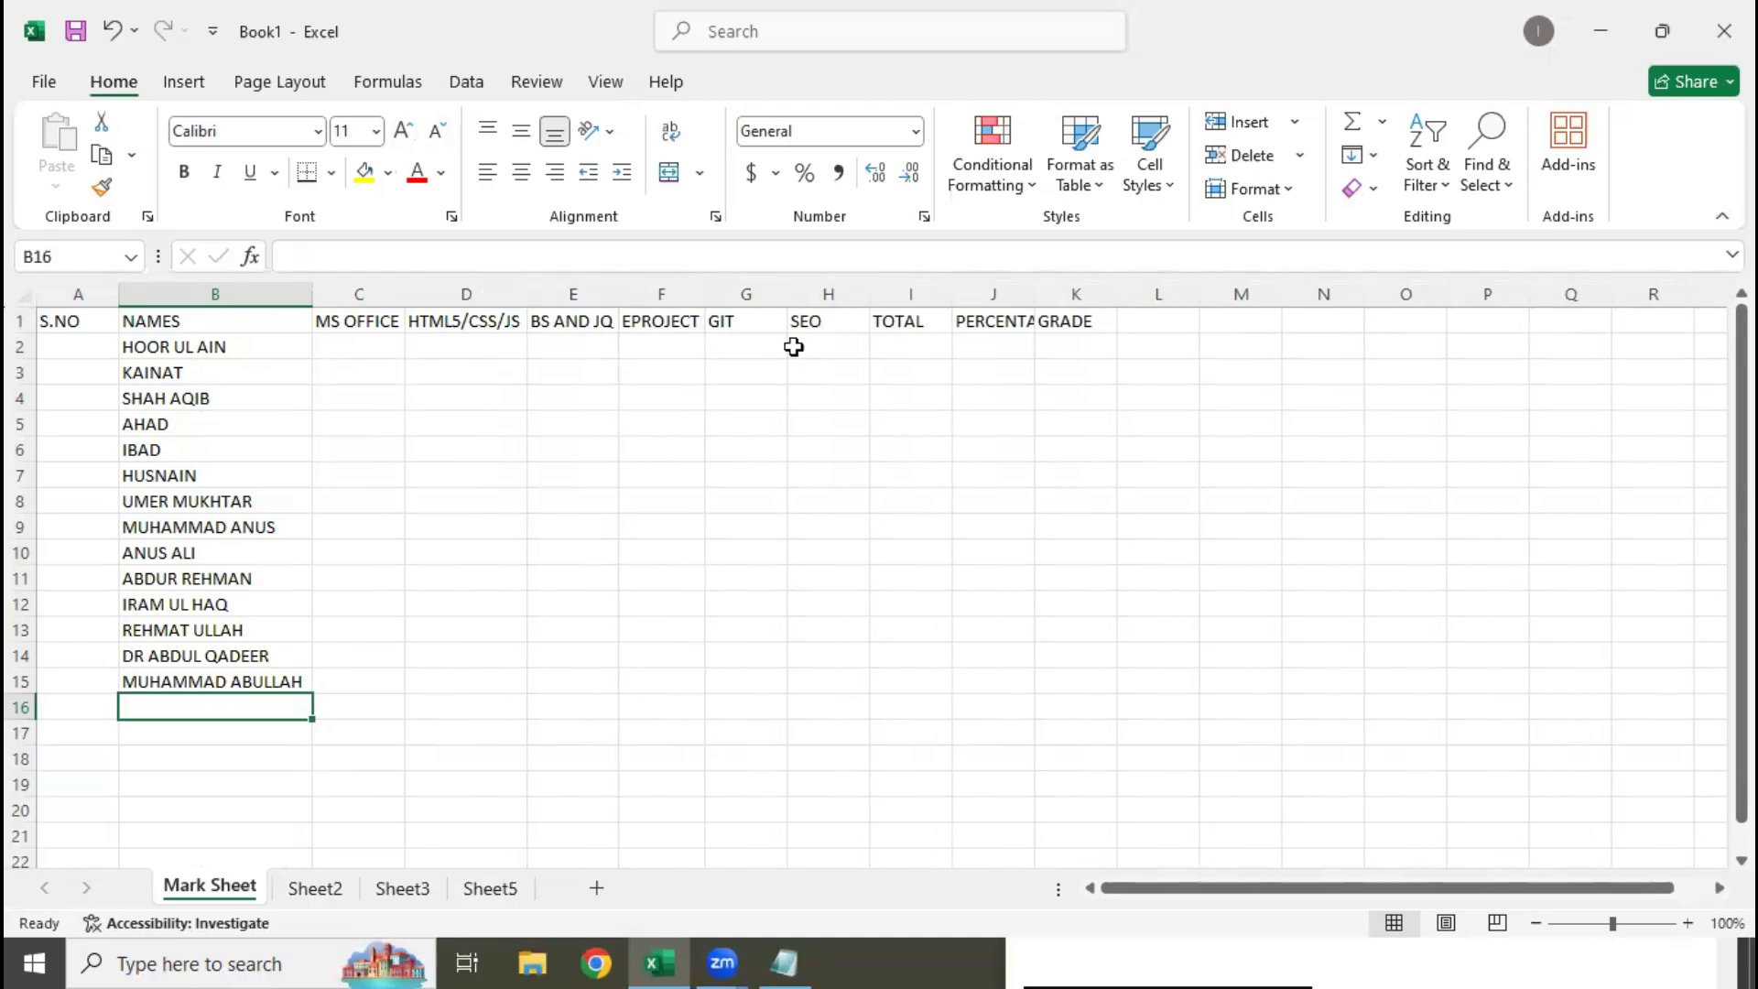
{"action": "double_click", "coordinate": [1034, 291]}
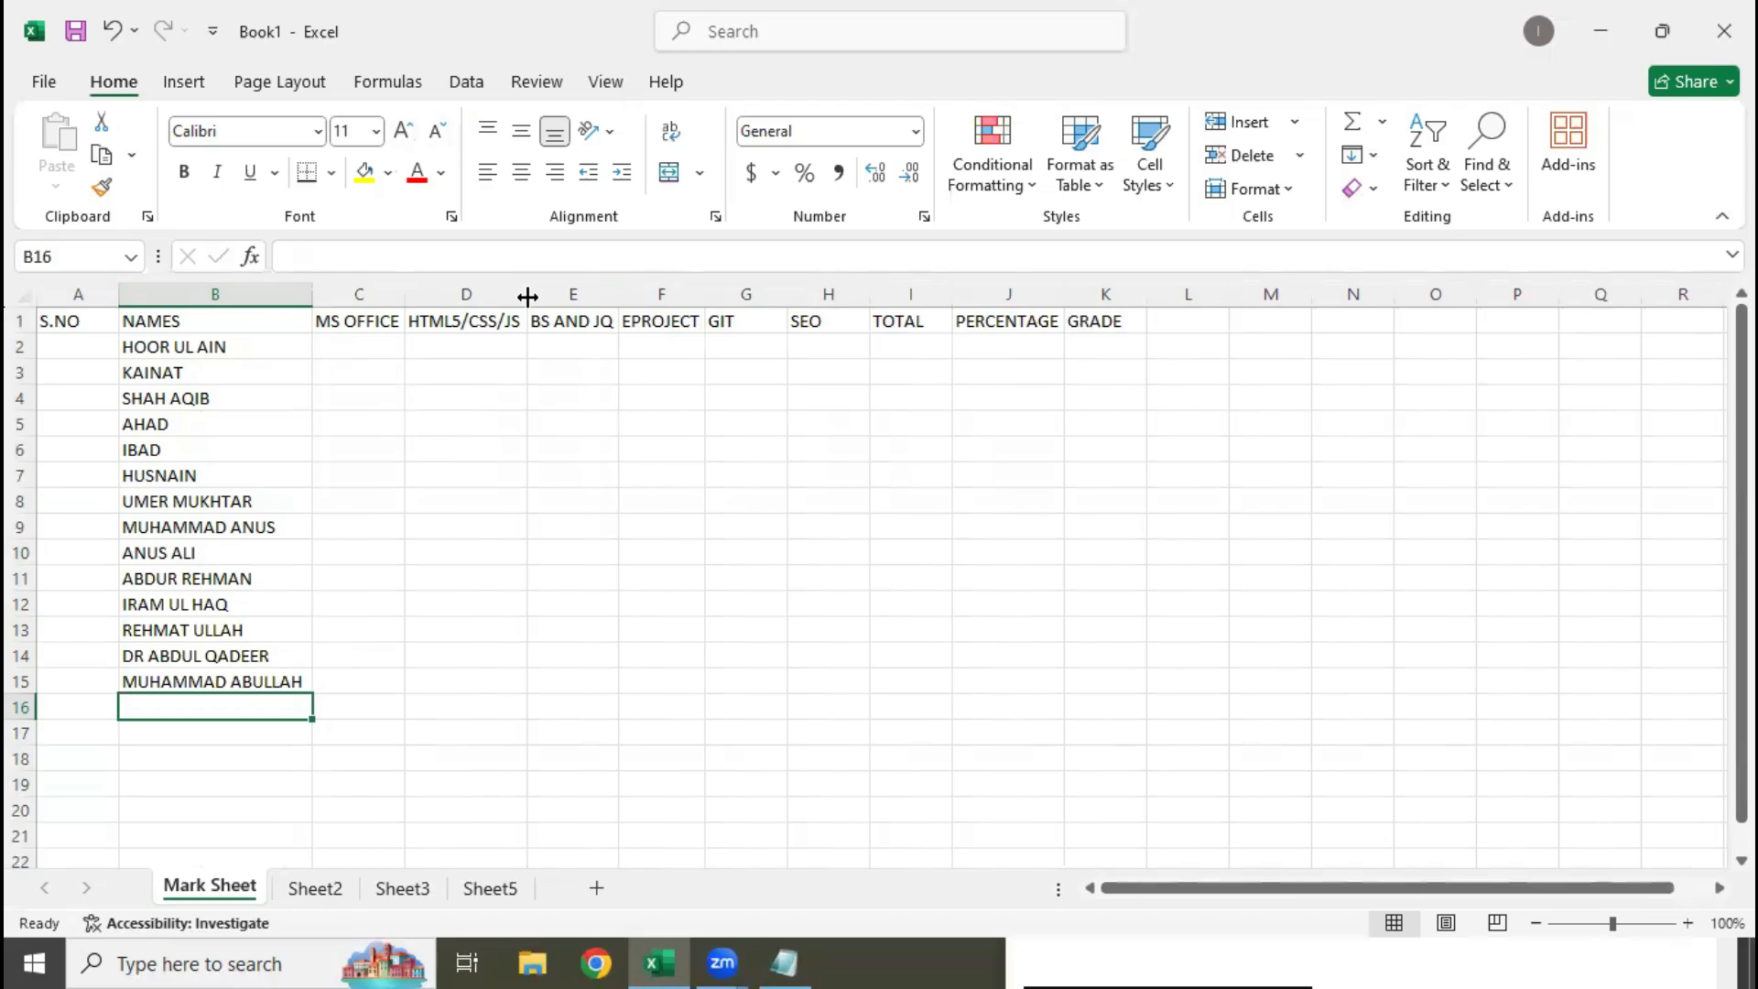
Manually widen columns C to F slightly so the subject headings have extra room
{"action": "left_click_drag", "start_coordinate": [527, 295], "coordinate": [527, 295]}
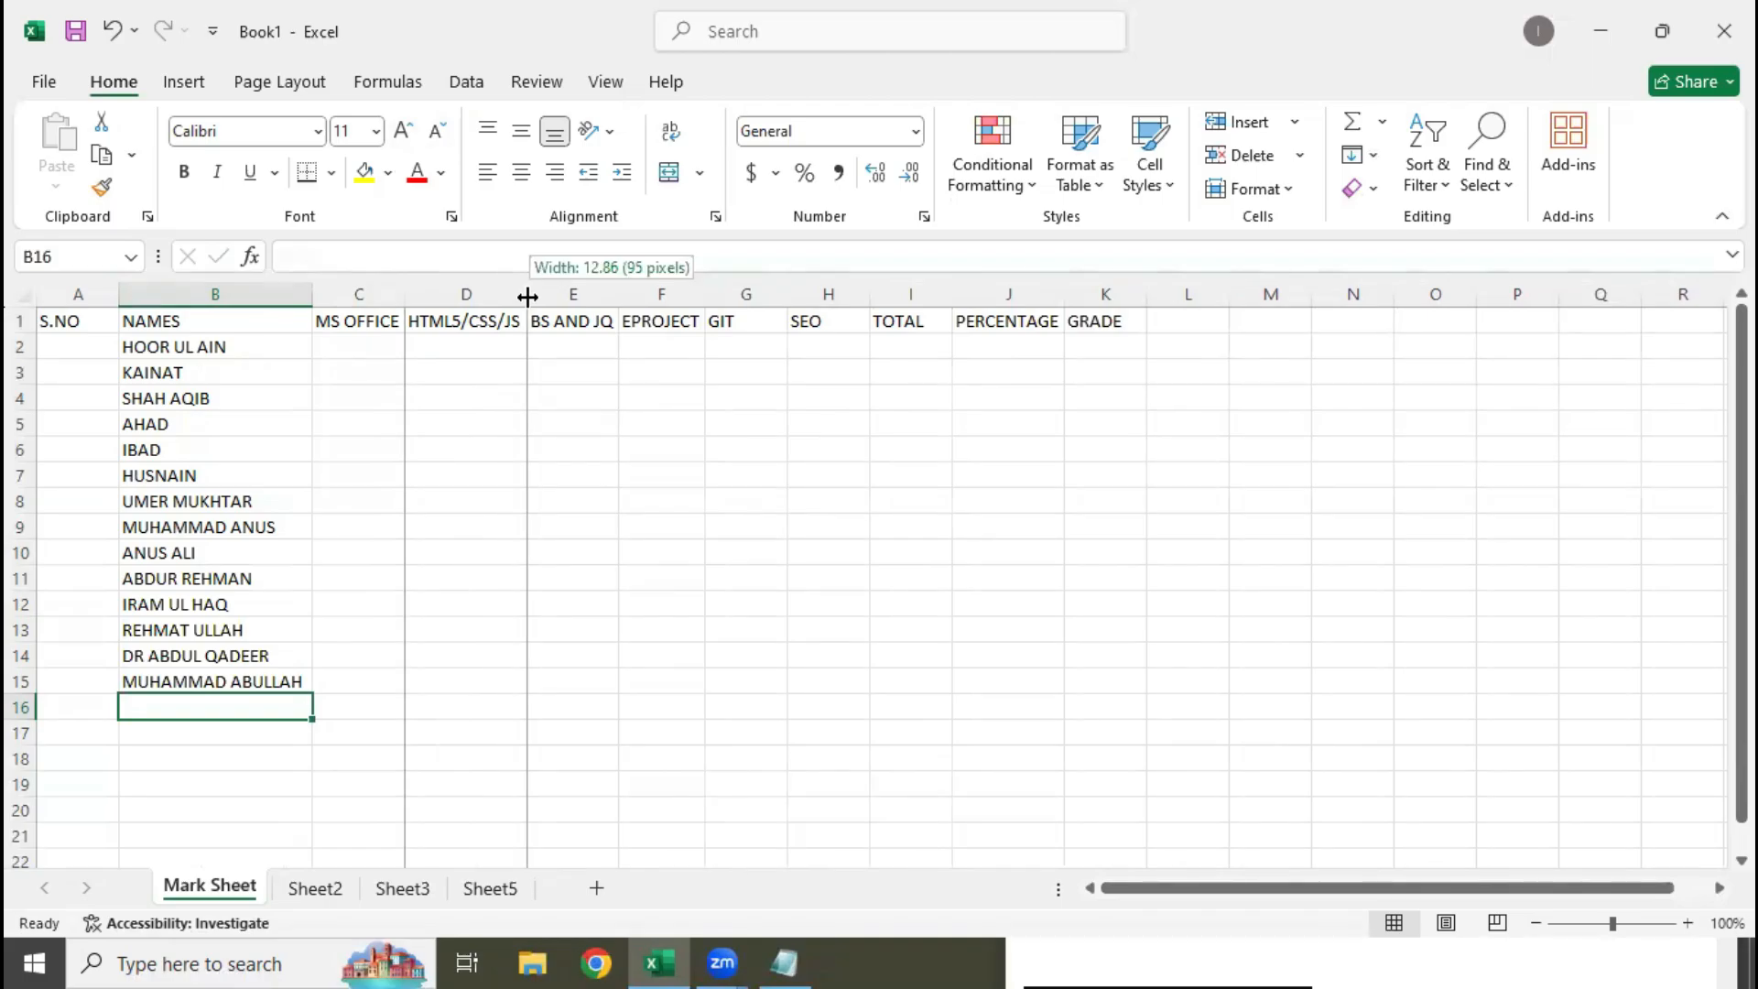
{"action": "left_click_drag", "start_coordinate": [528, 295], "coordinate": [559, 296]}
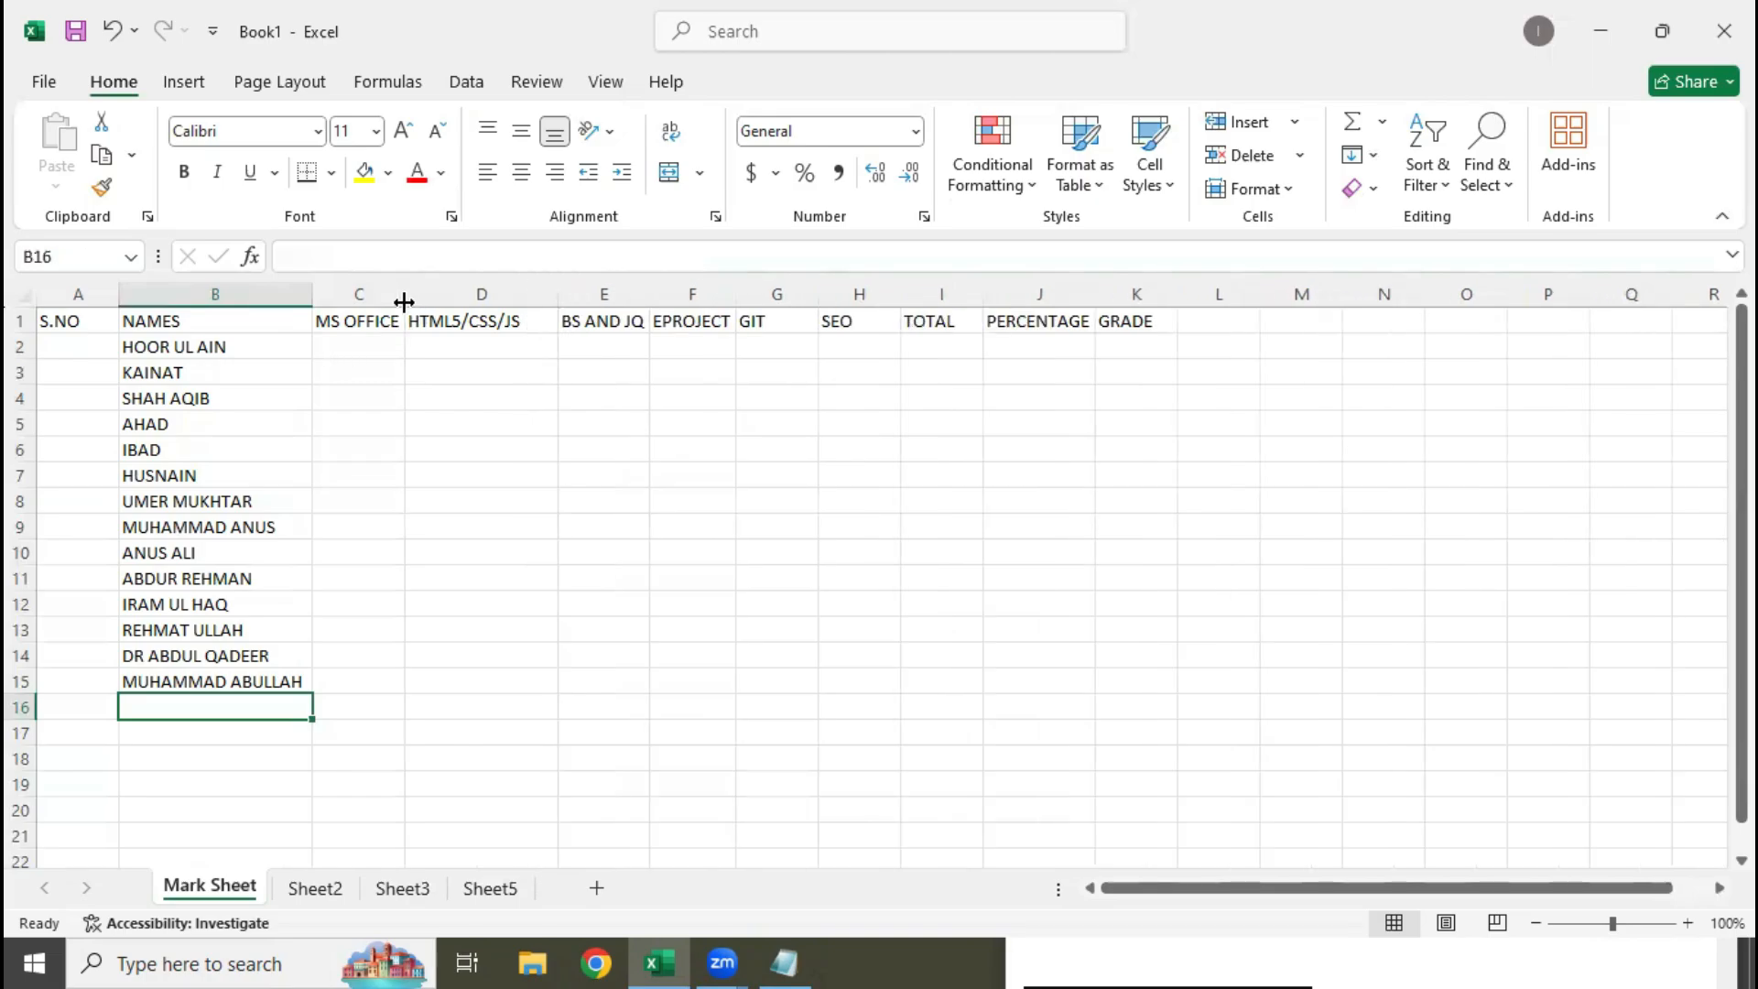
{"action": "left_click_drag", "start_coordinate": [404, 301], "coordinate": [426, 301]}
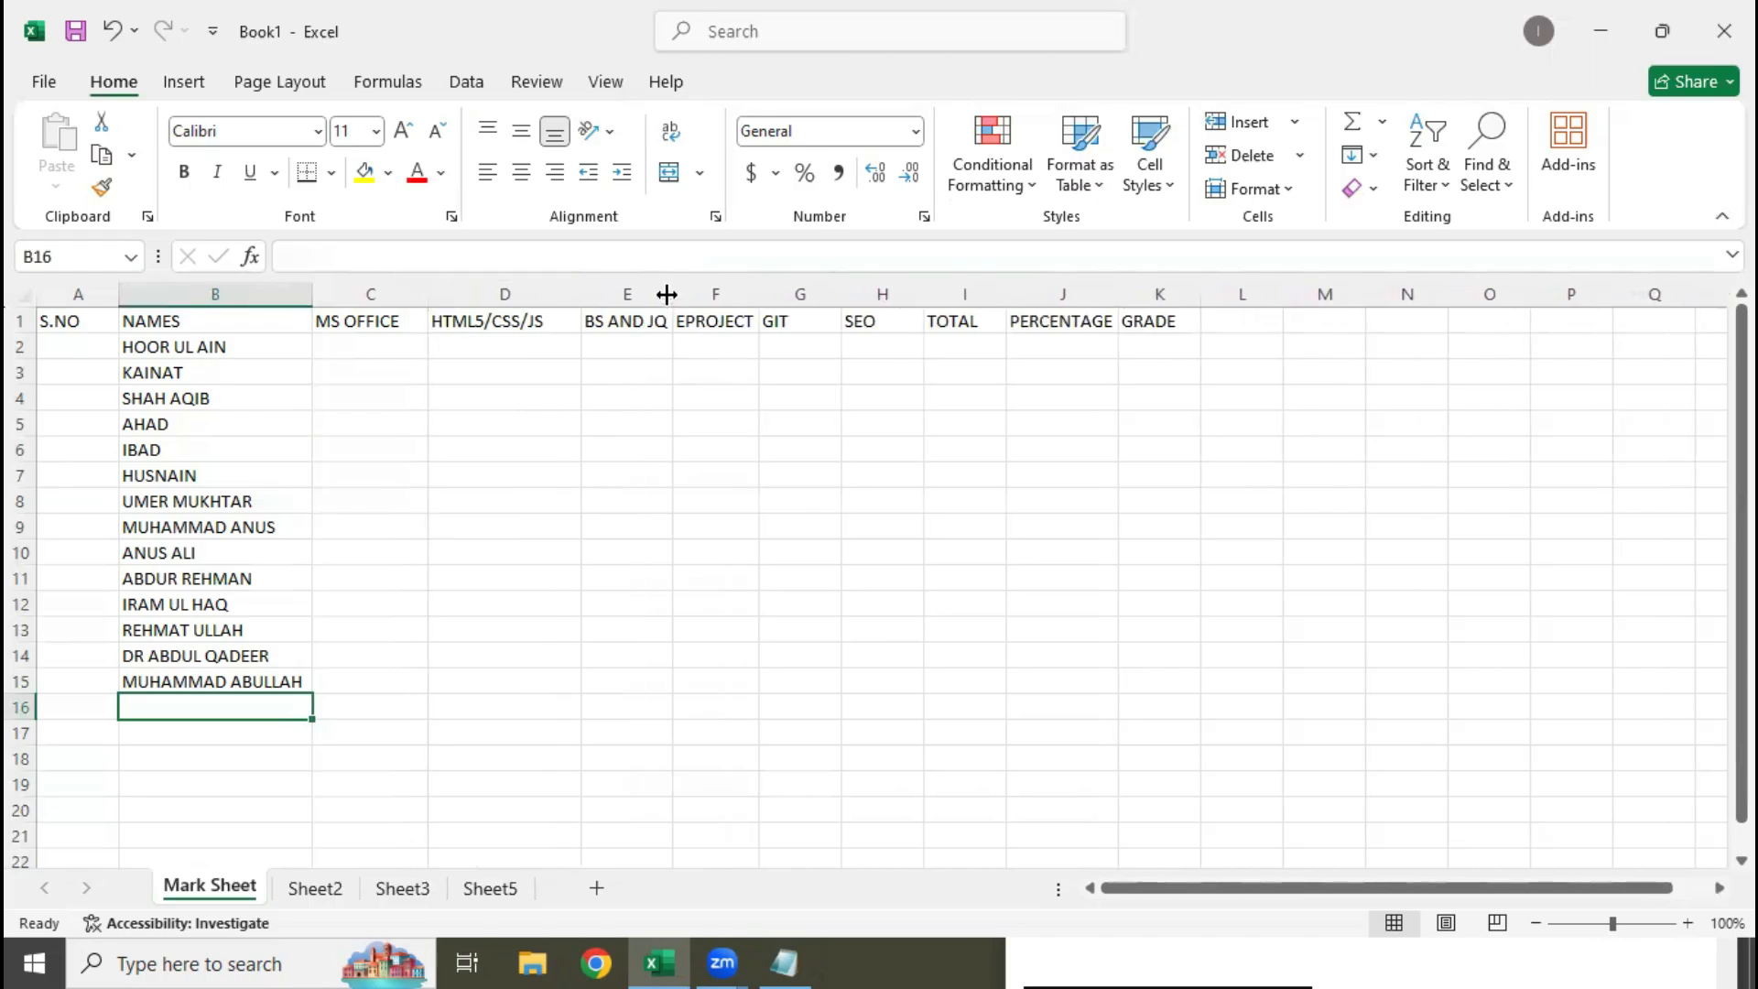
{"action": "left_click_drag", "start_coordinate": [666, 293], "coordinate": [804, 293]}
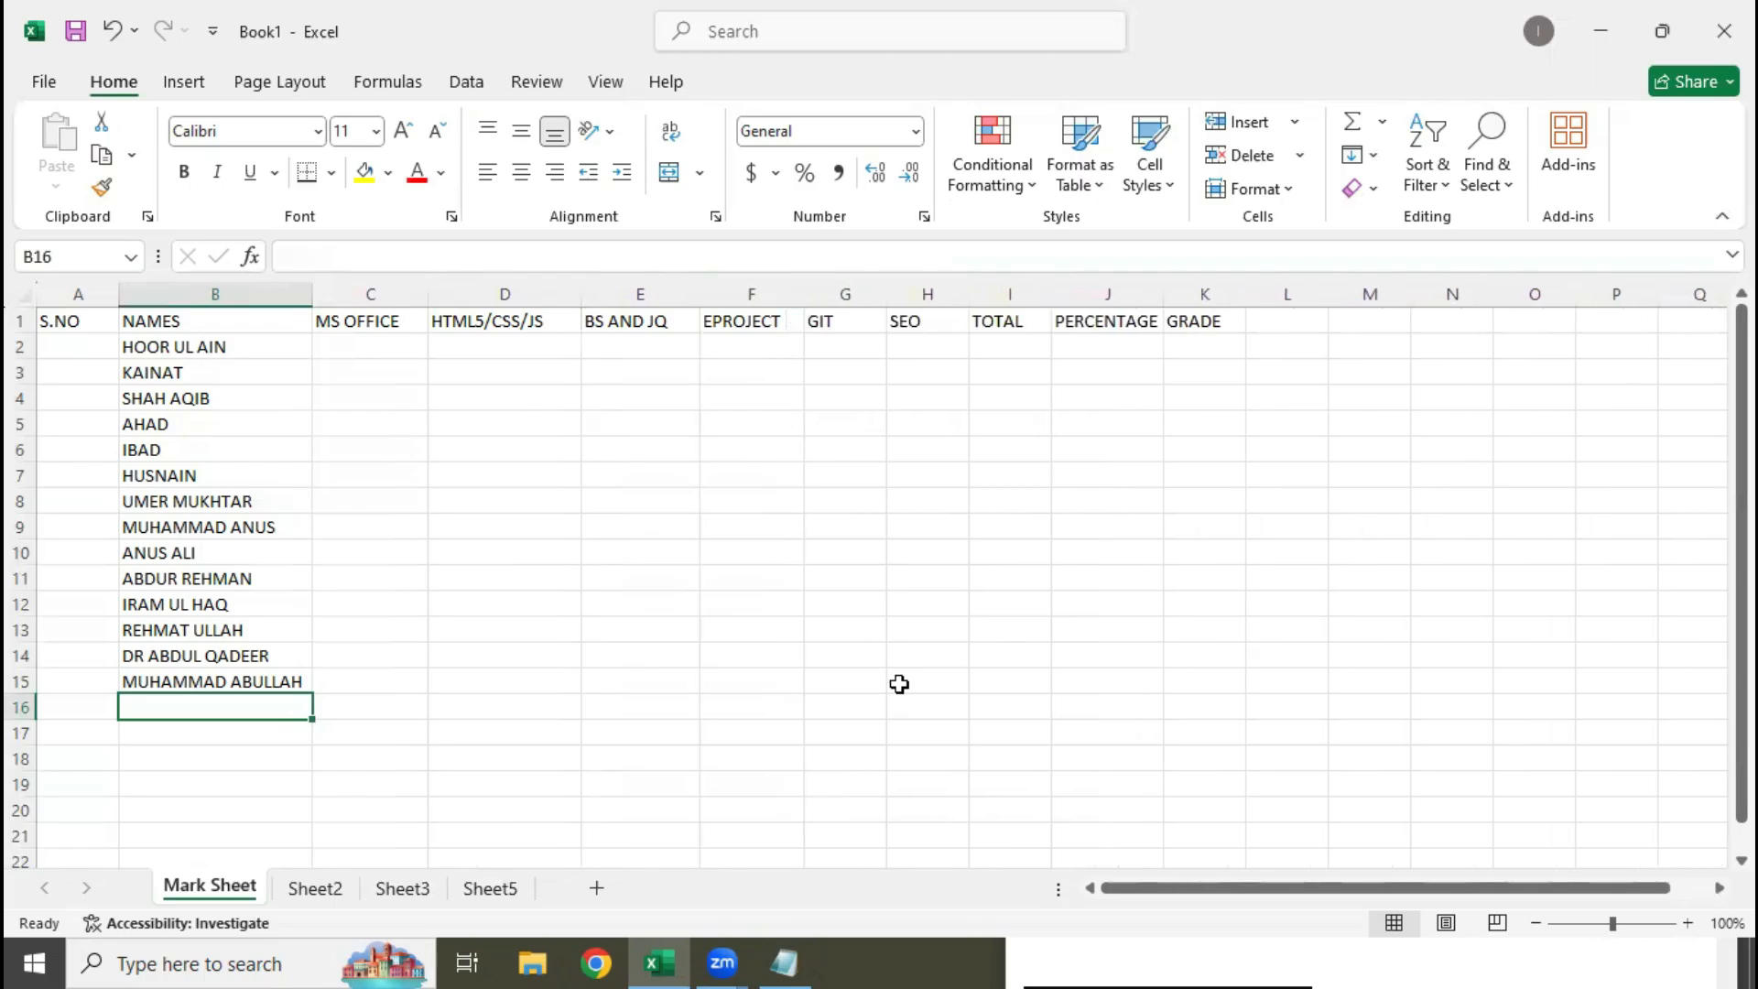
Try a uniform column width of 20 on the header columns A to K, and undo it
{"action": "left_click", "coordinate": [90, 311]}
{"action": "left_click_drag", "start_coordinate": [89, 311], "coordinate": [1195, 280]}
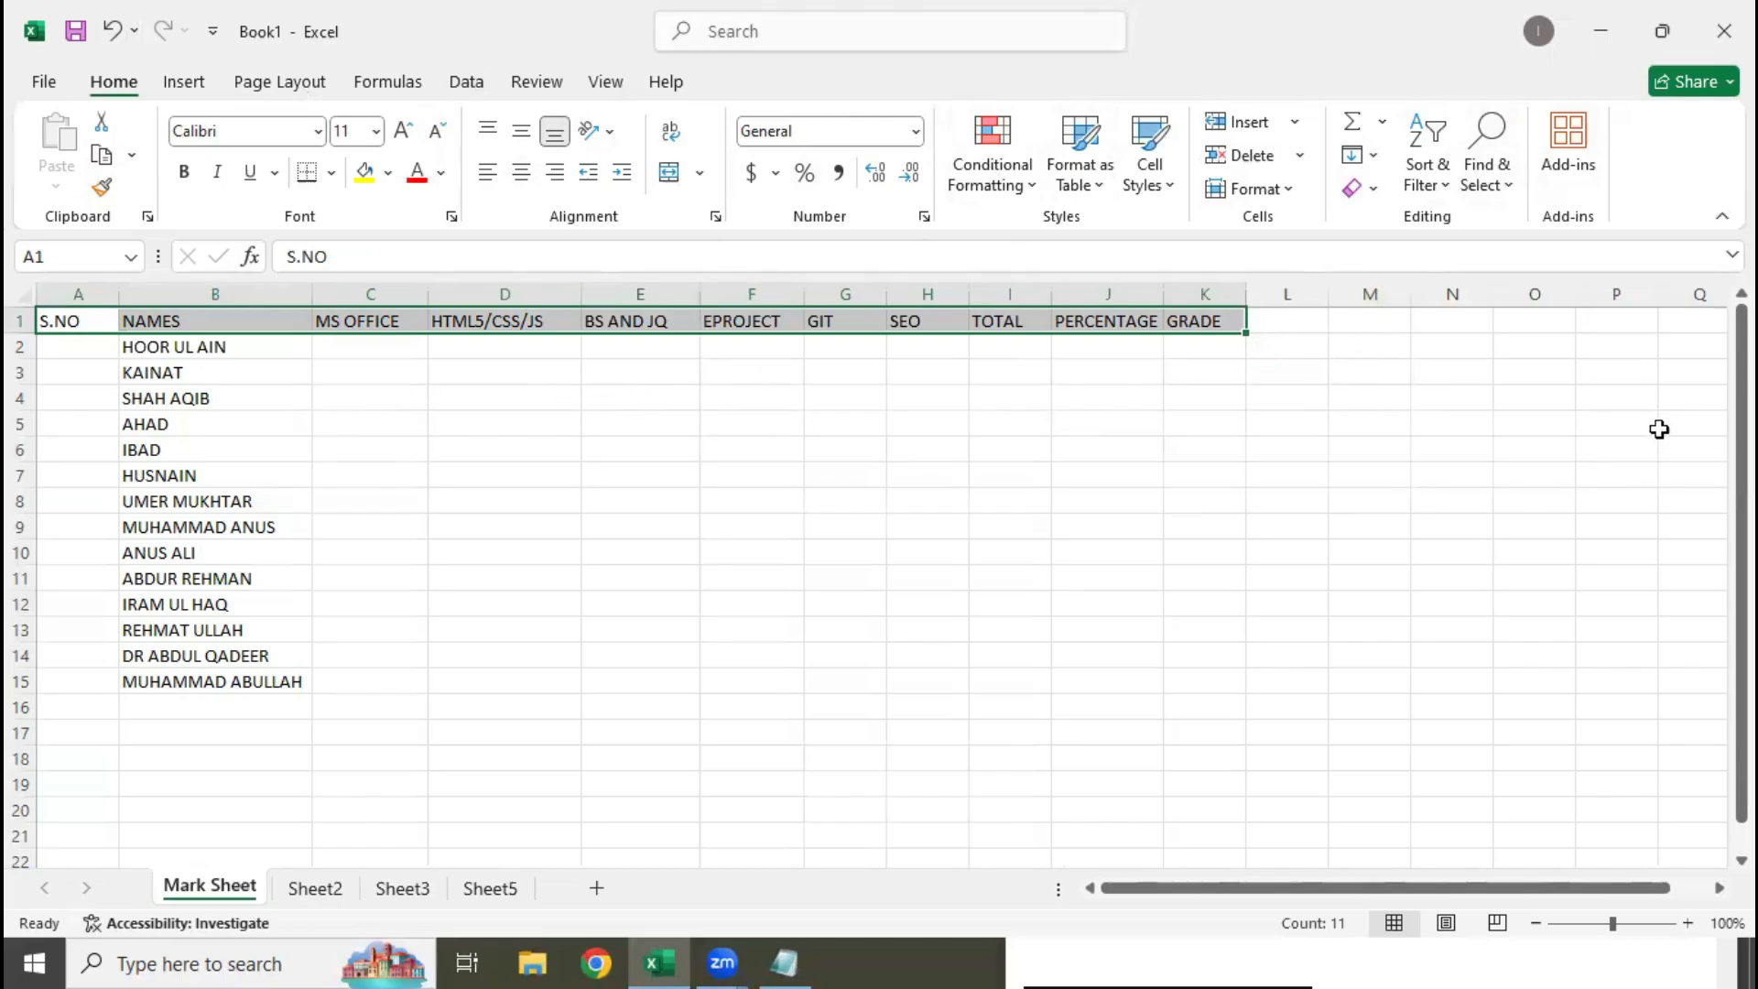
{"action": "left_click", "coordinate": [1292, 190]}
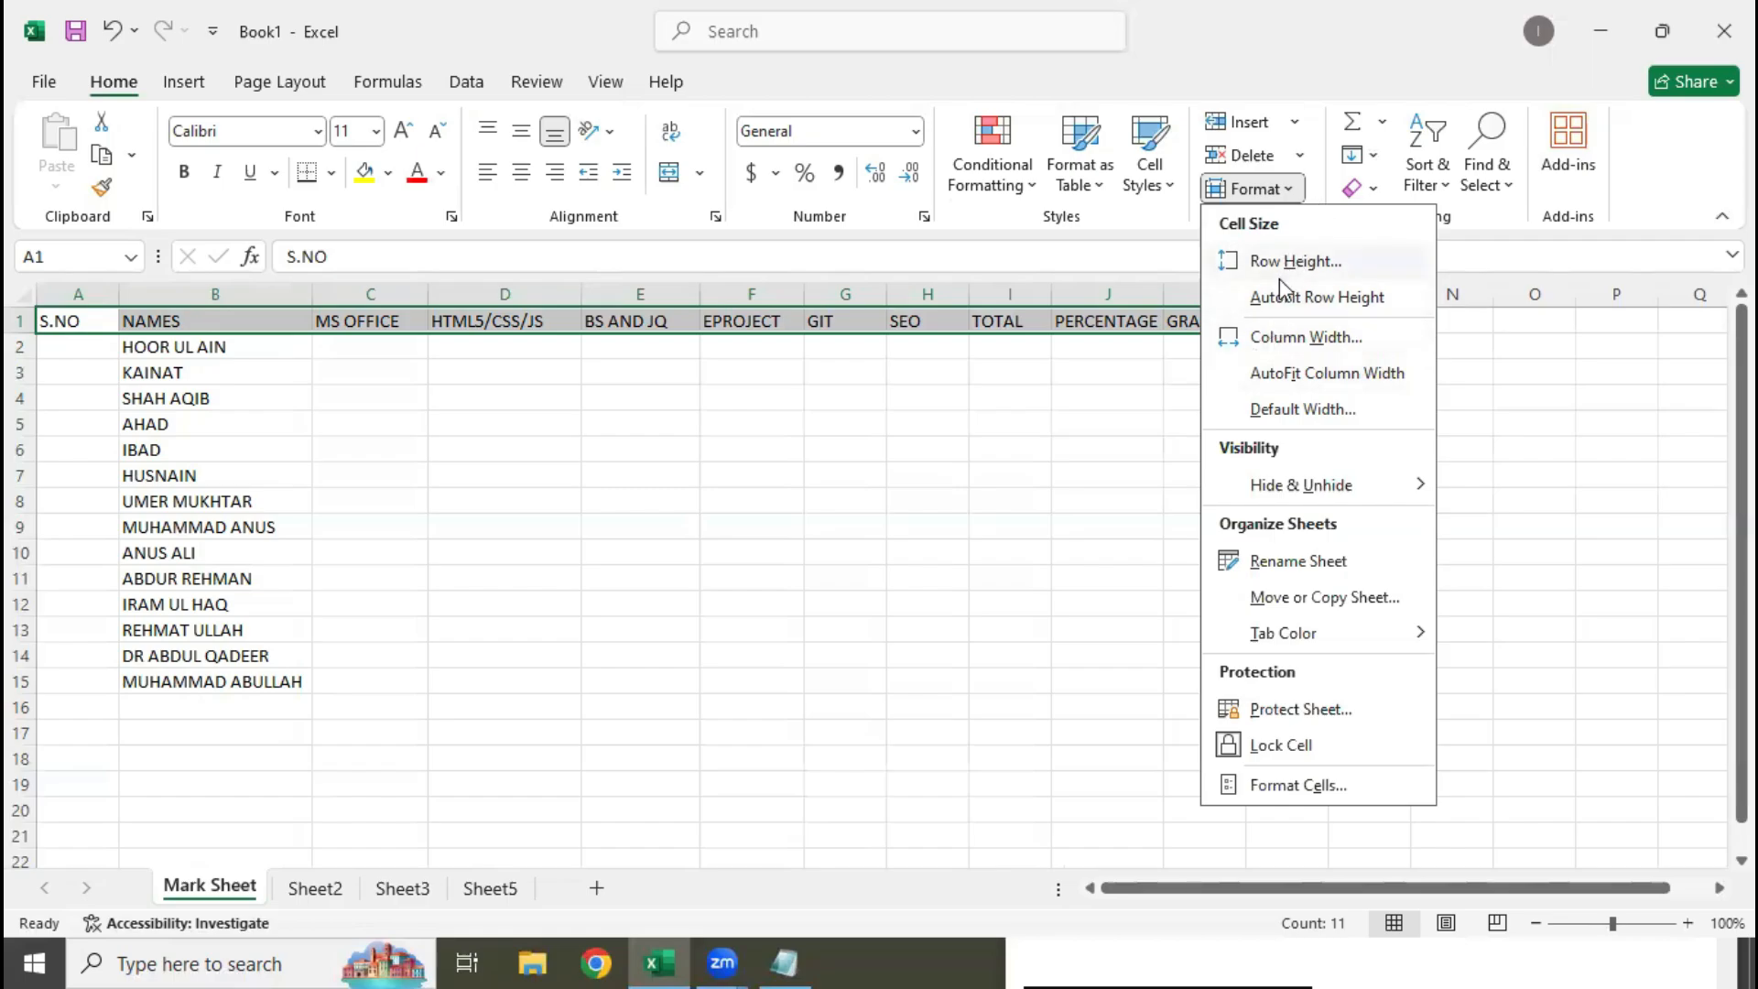
{"action": "left_click", "coordinate": [1294, 345]}
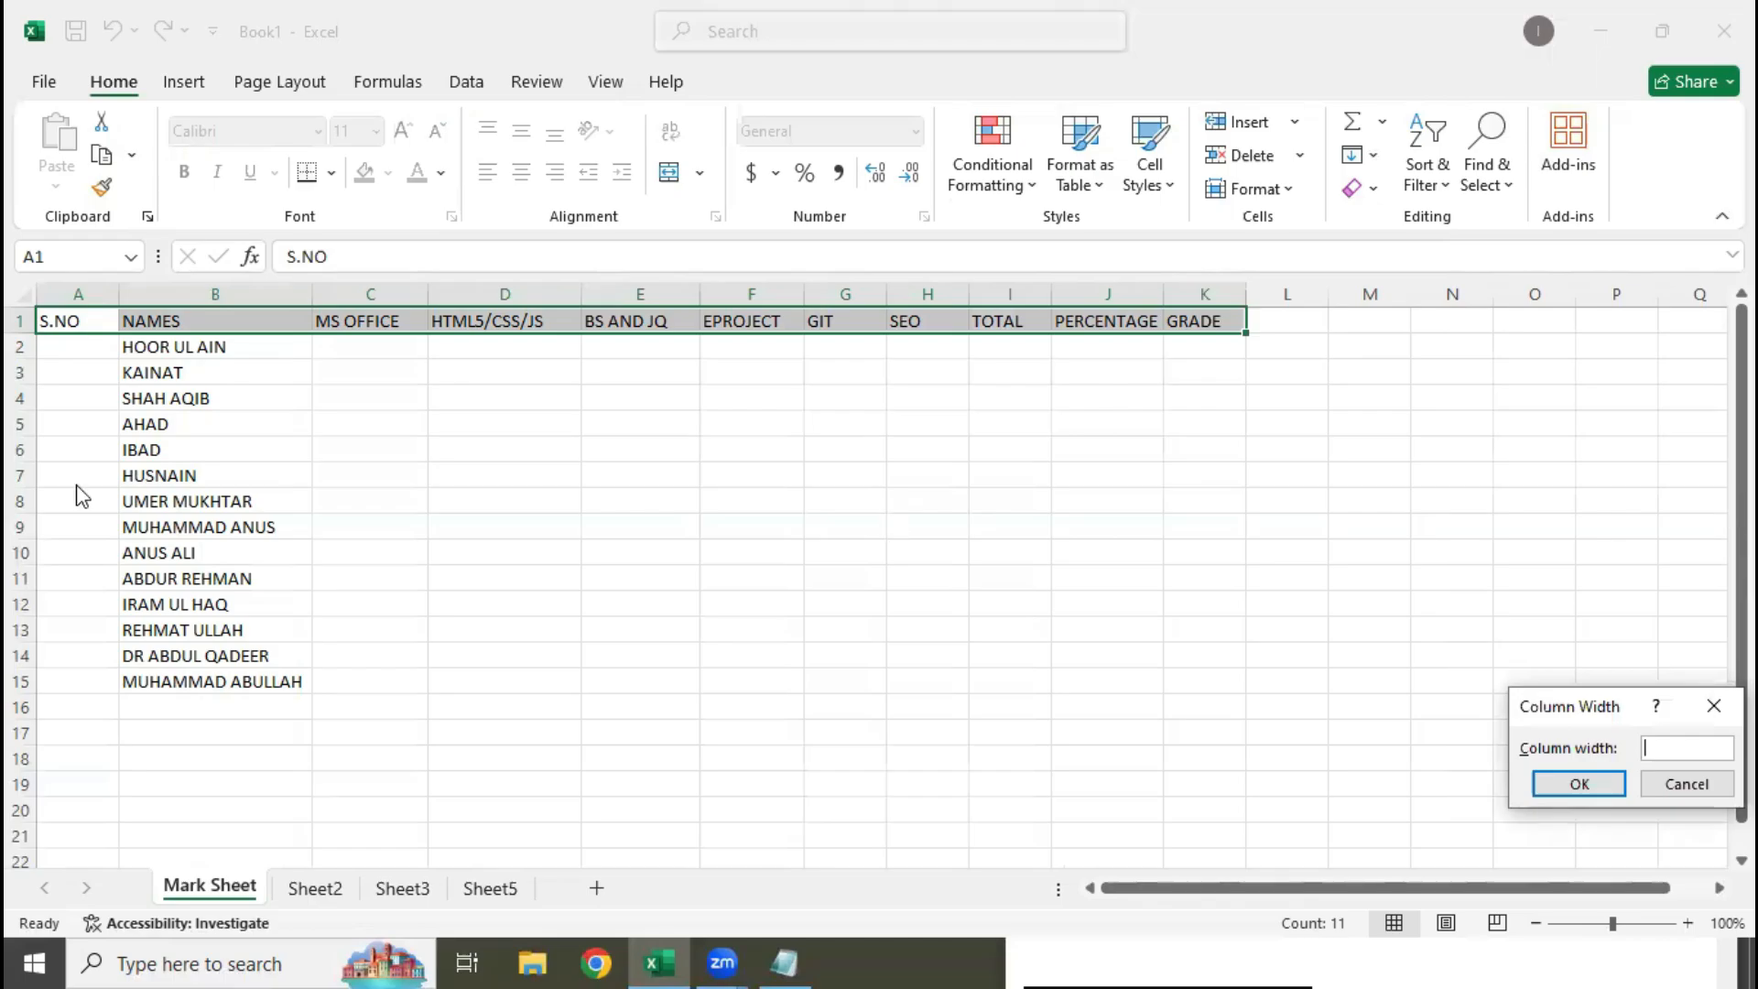
{"action": "type", "text": "20"}
{"action": "key", "text": "Return"}
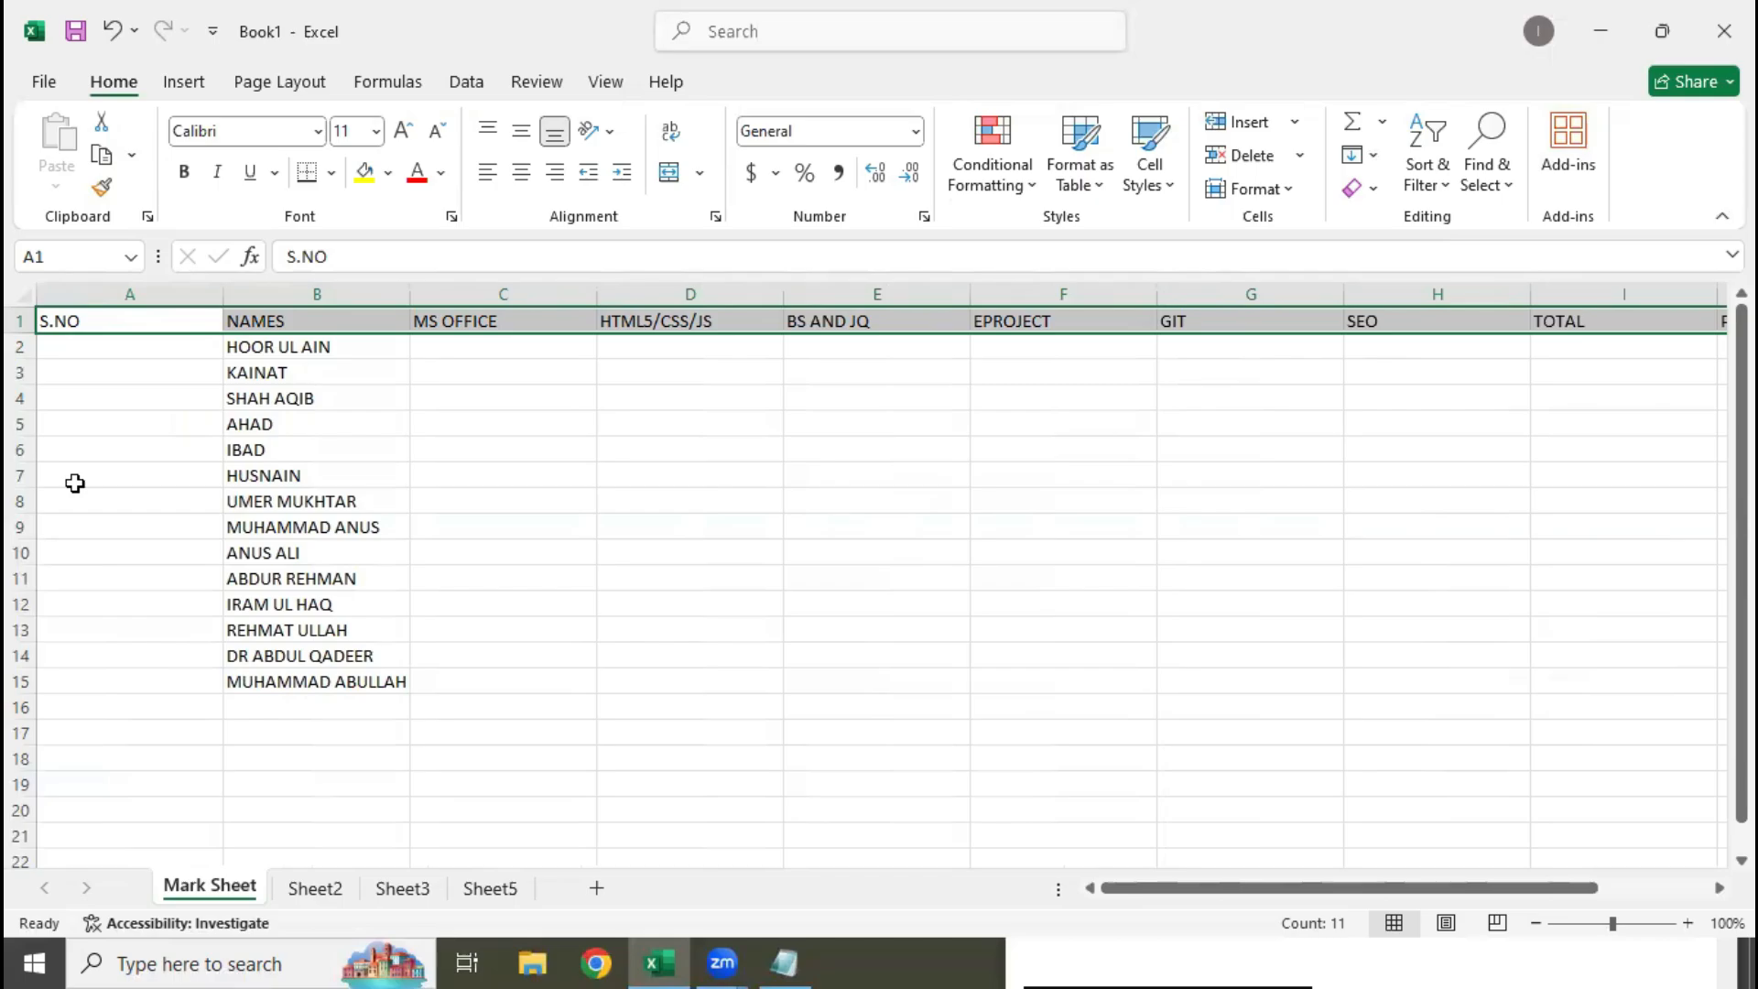
{"action": "key", "text": "ctrl+z"}
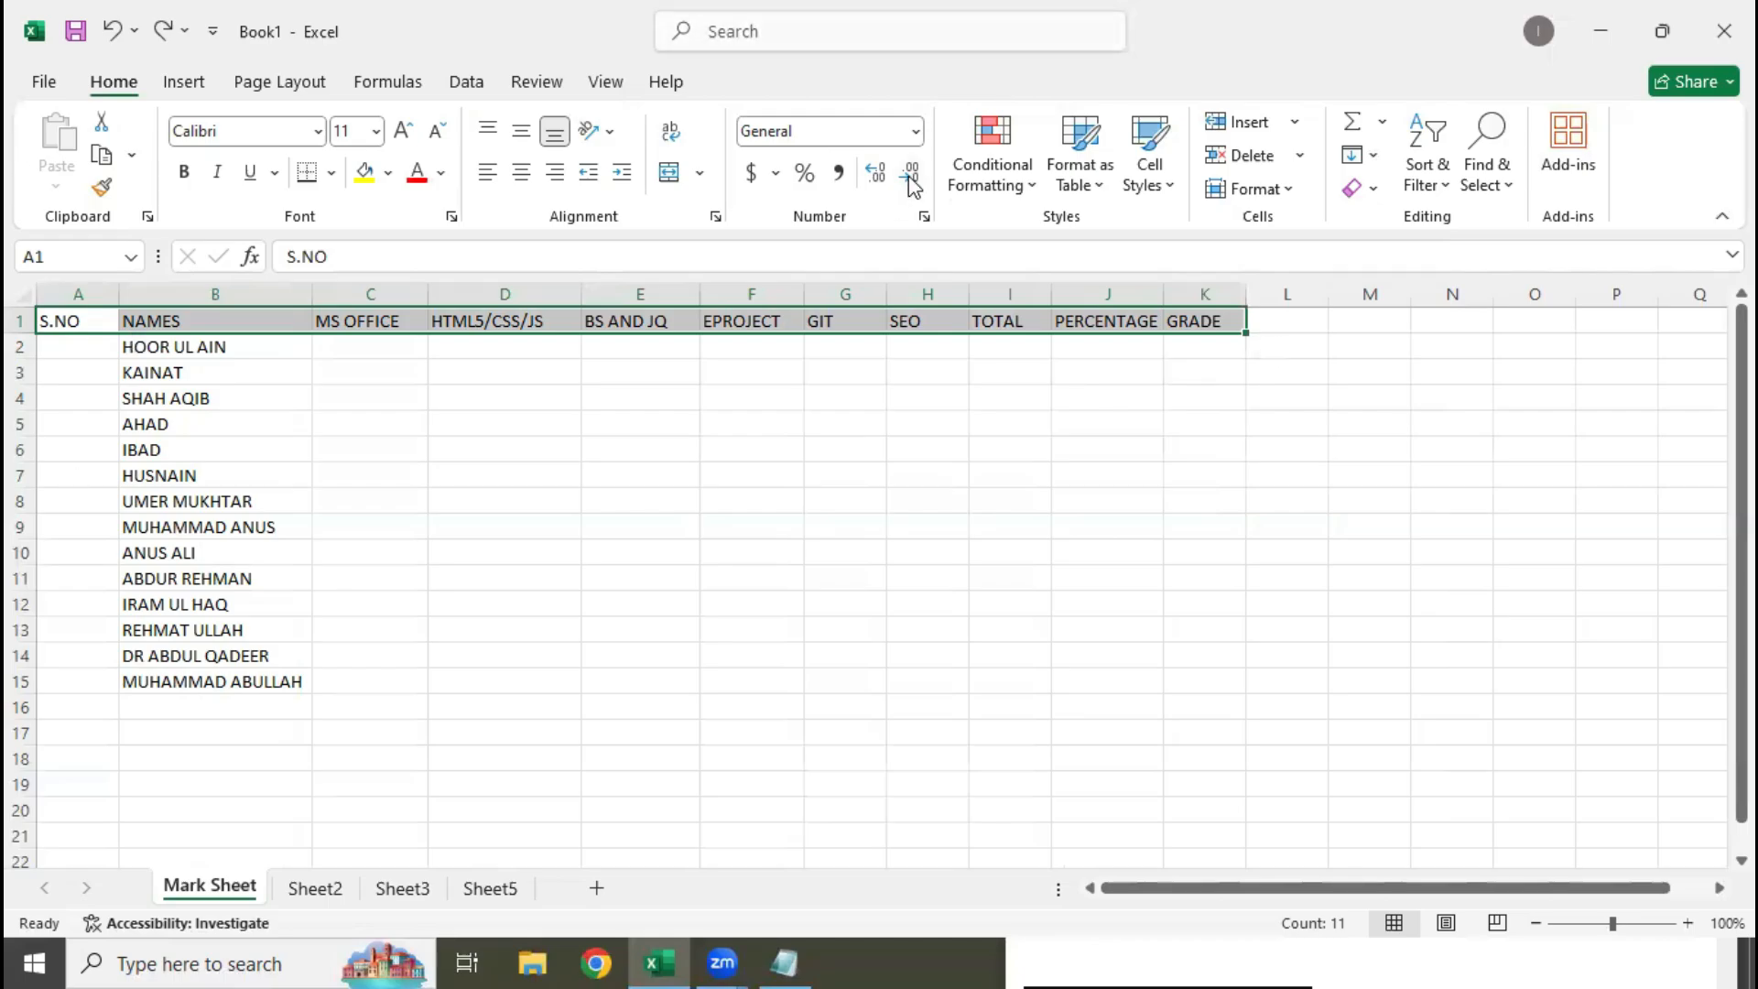
Apply All Borders to the whole mark sheet table, A1:K15, and clear the range selection
{"action": "left_click", "coordinate": [920, 468]}
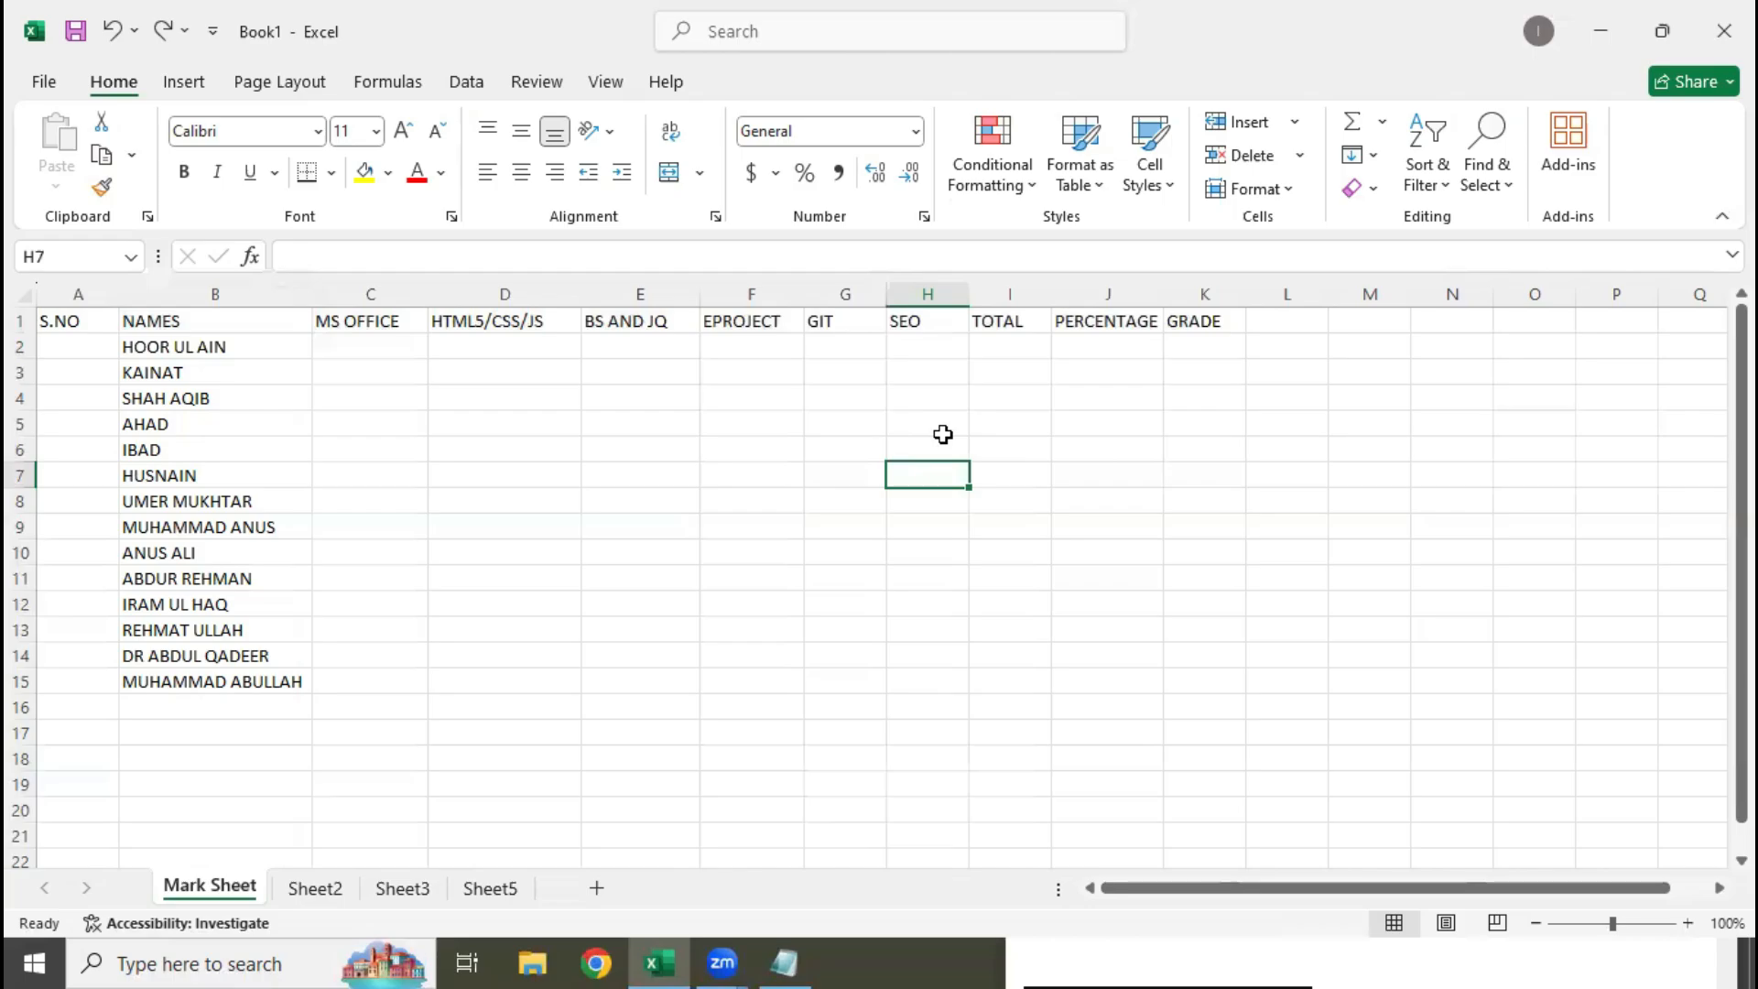
{"action": "left_click", "coordinate": [869, 628]}
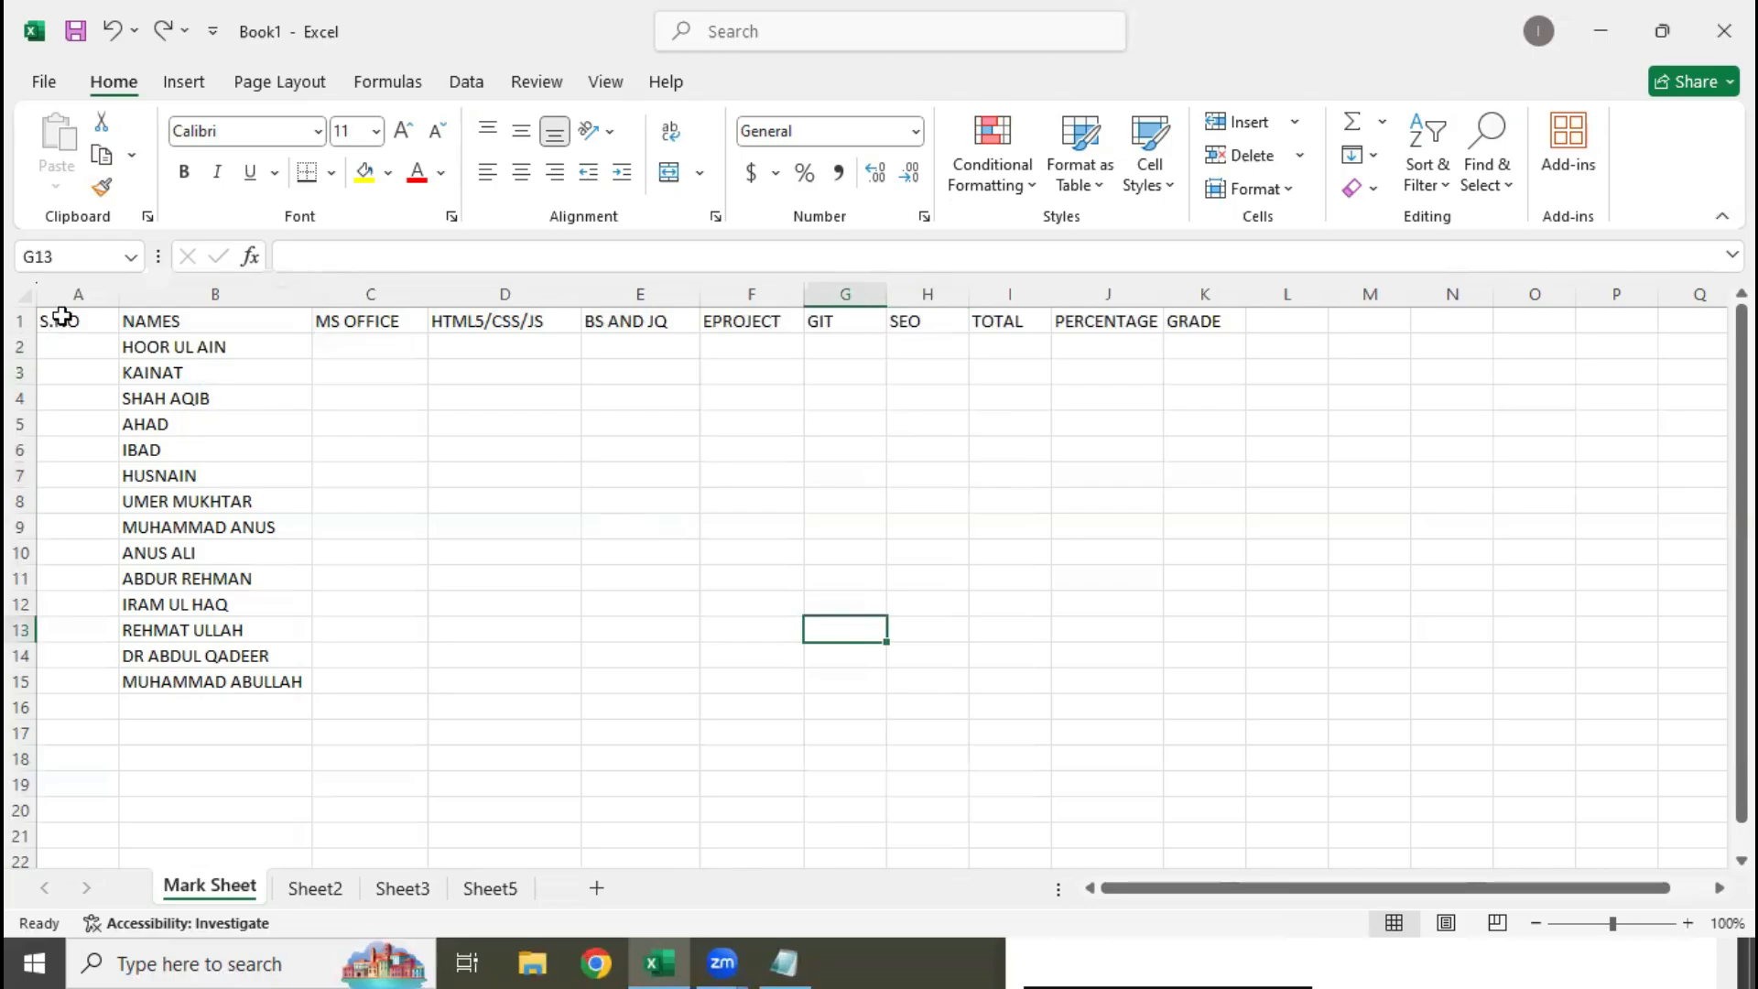
{"action": "left_click_drag", "start_coordinate": [62, 317], "coordinate": [1210, 679]}
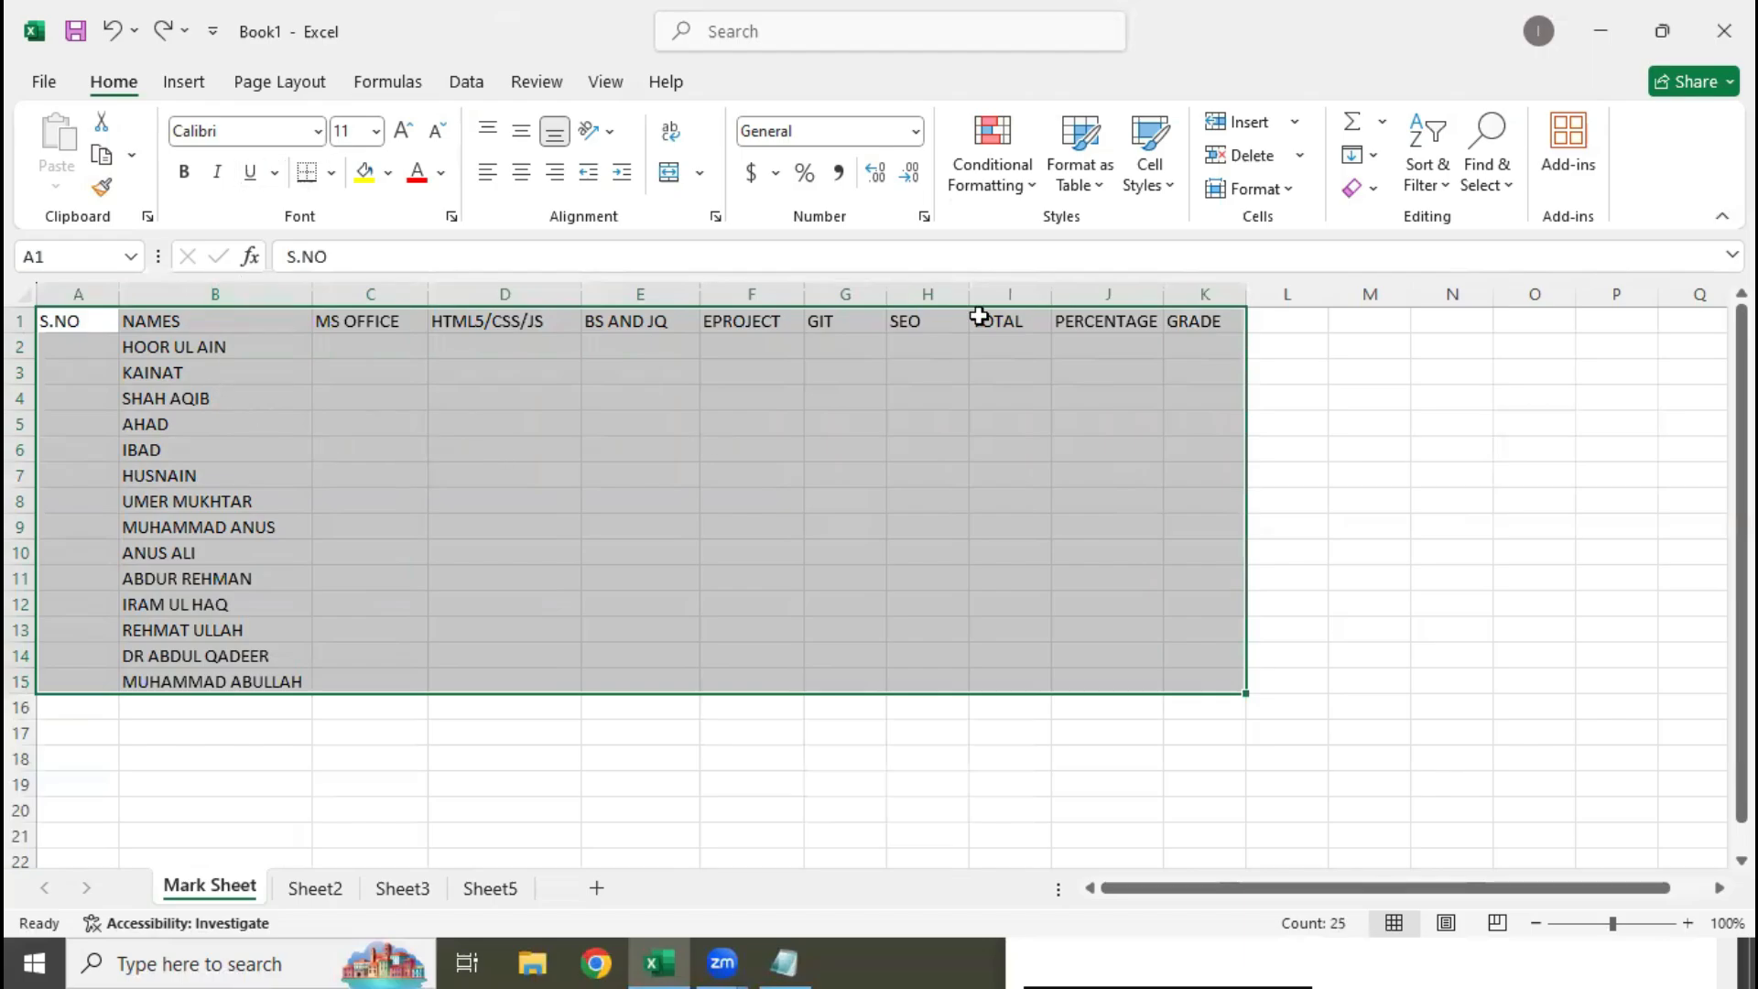
{"action": "left_click", "coordinate": [331, 174]}
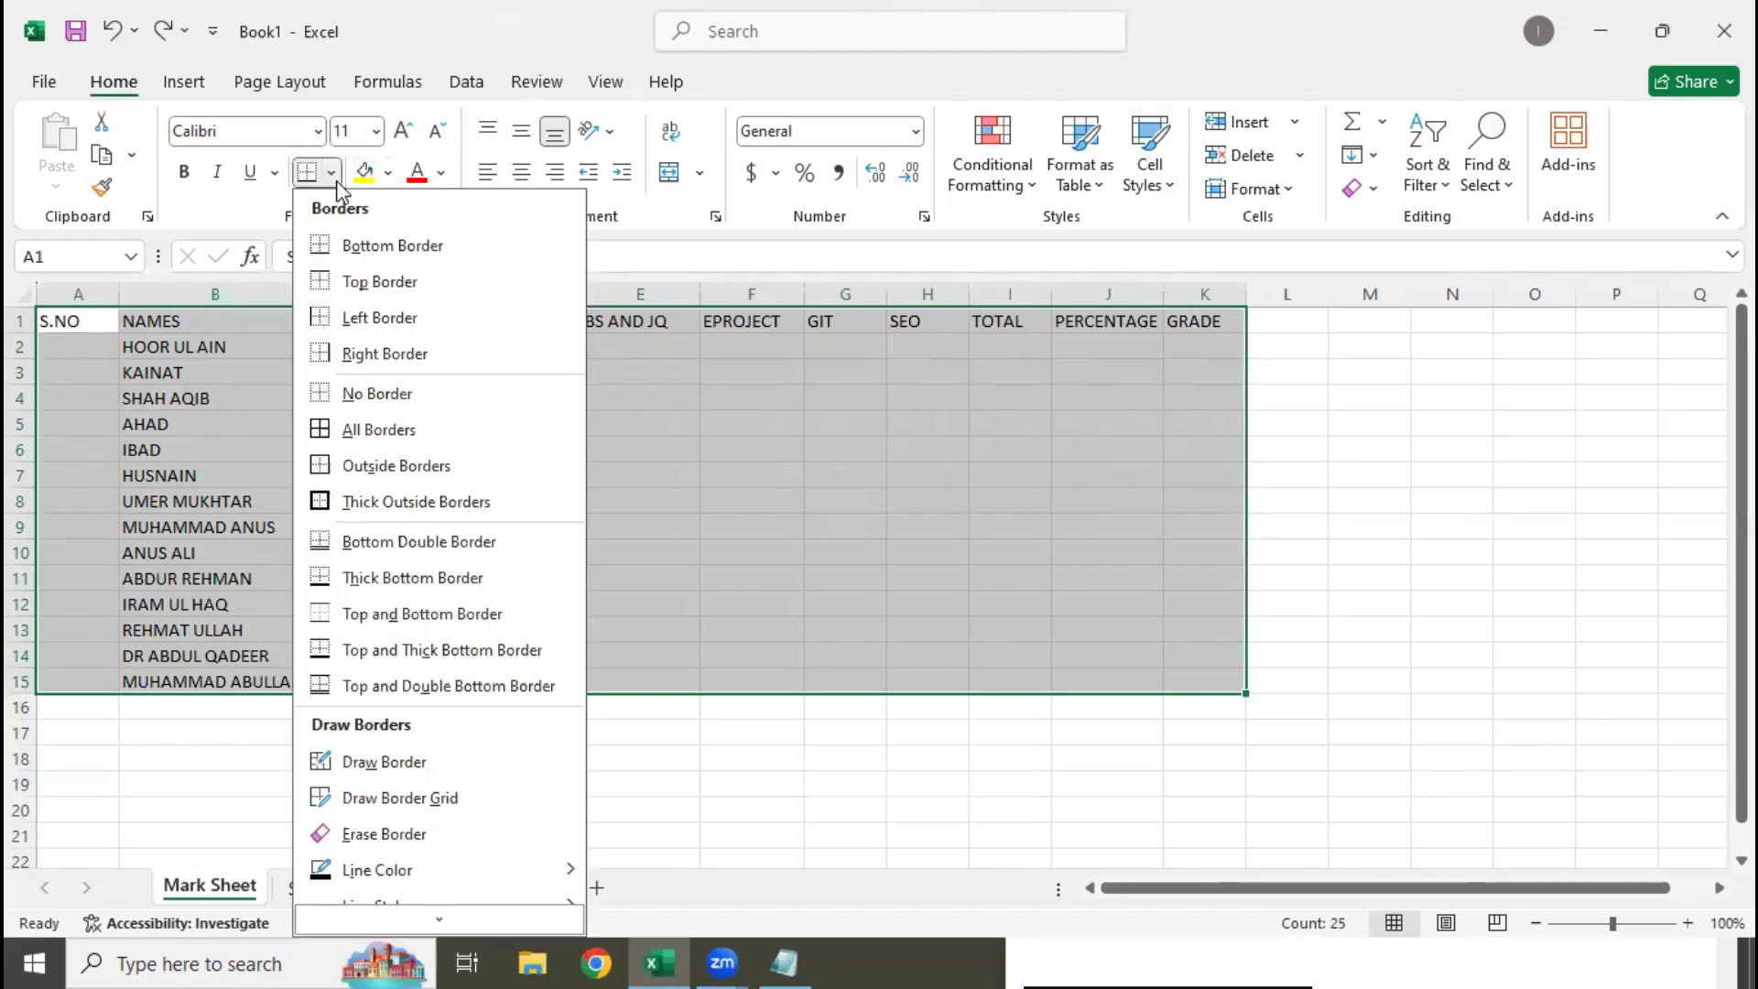
{"action": "left_click", "coordinate": [384, 443]}
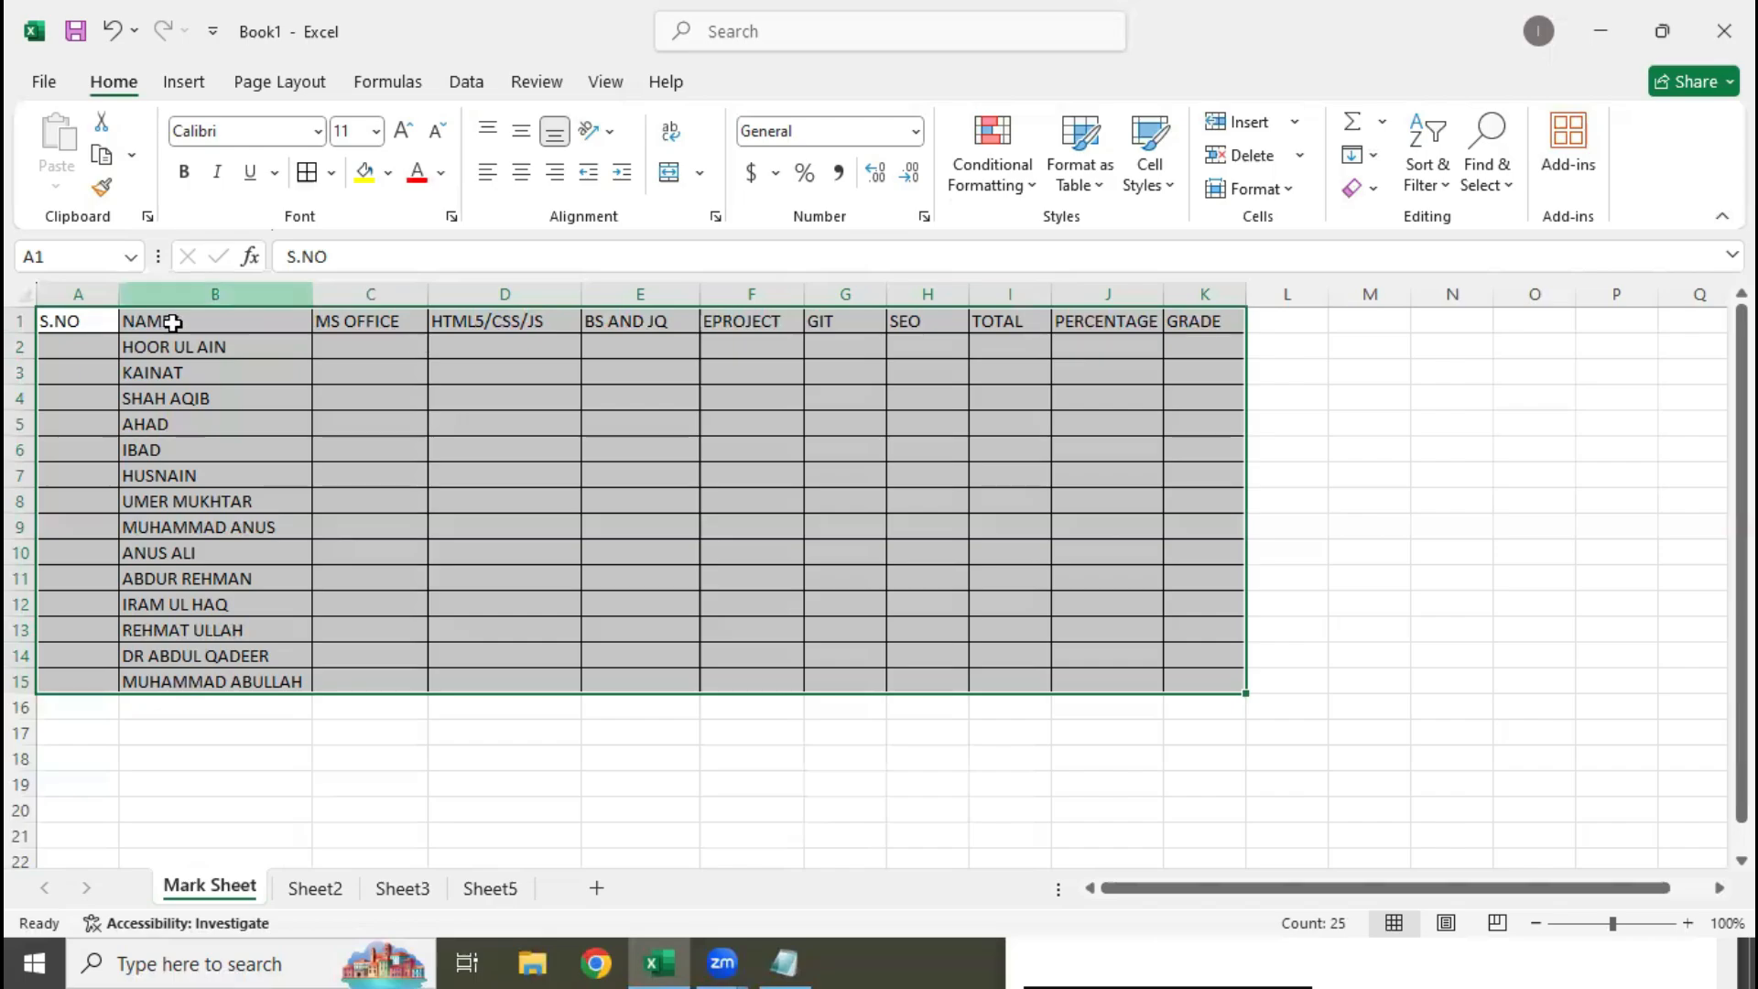
{"action": "left_click", "coordinate": [81, 317]}
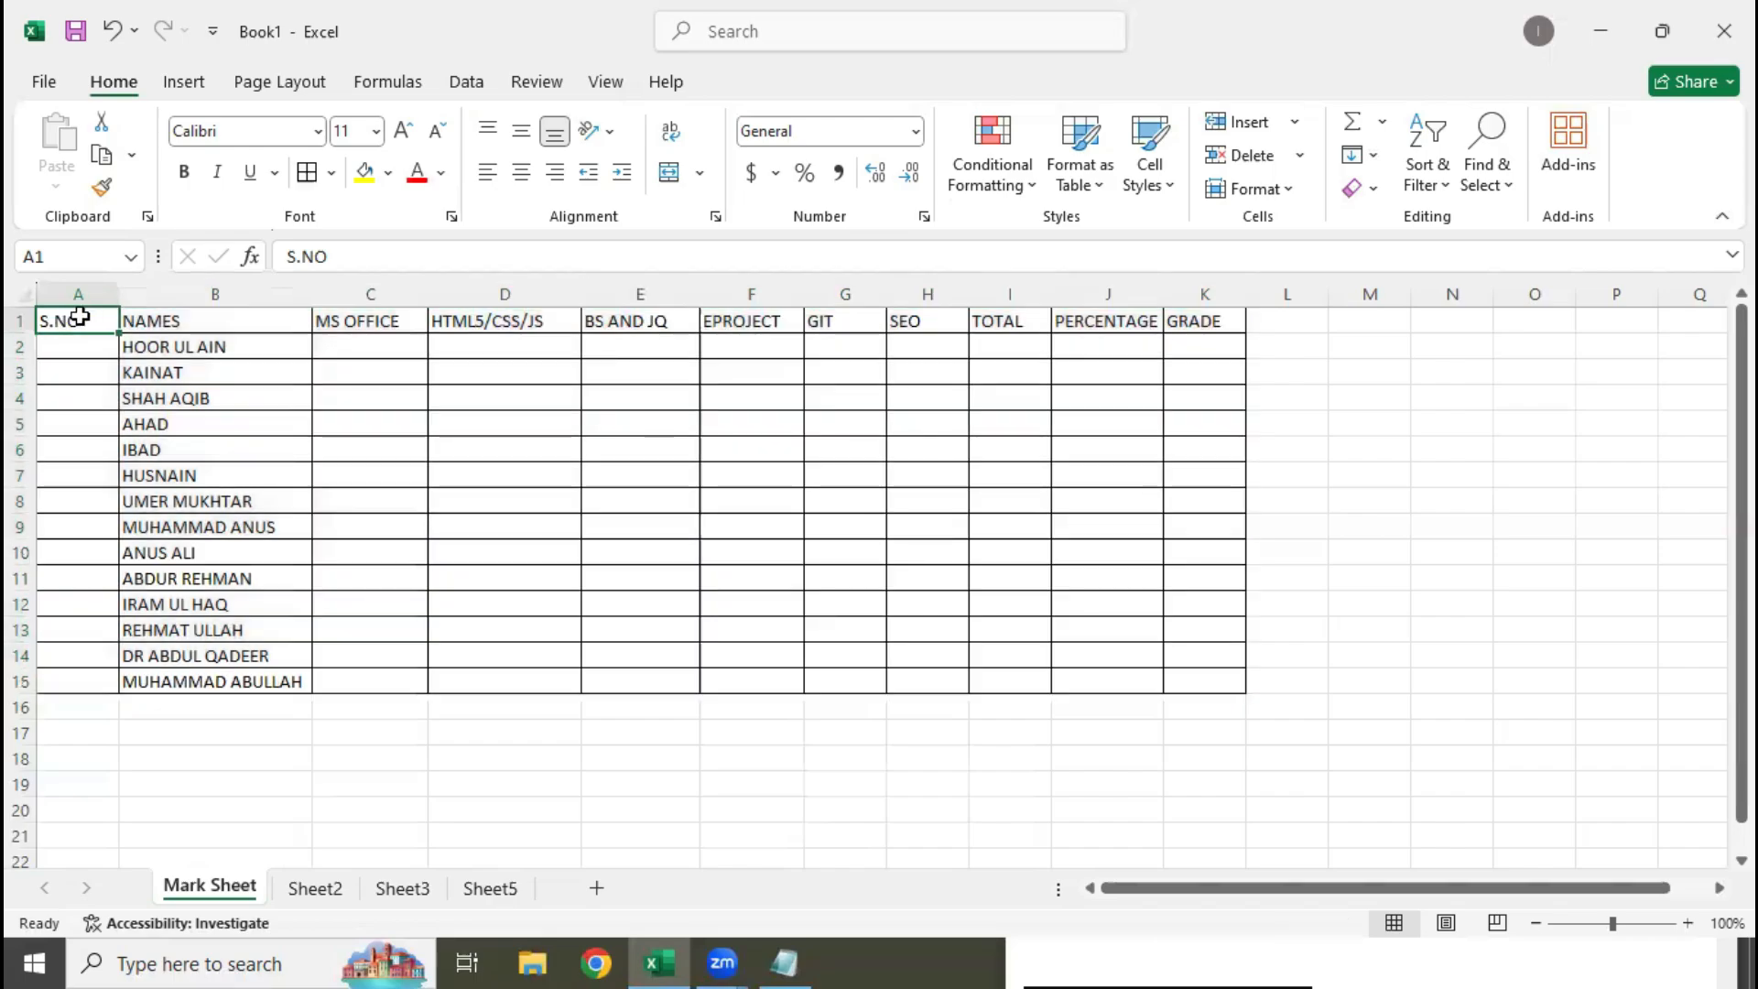
Insert three blank entire rows above the mark sheet's header row, starting from cell A1
{"action": "right_click", "coordinate": [82, 321]}
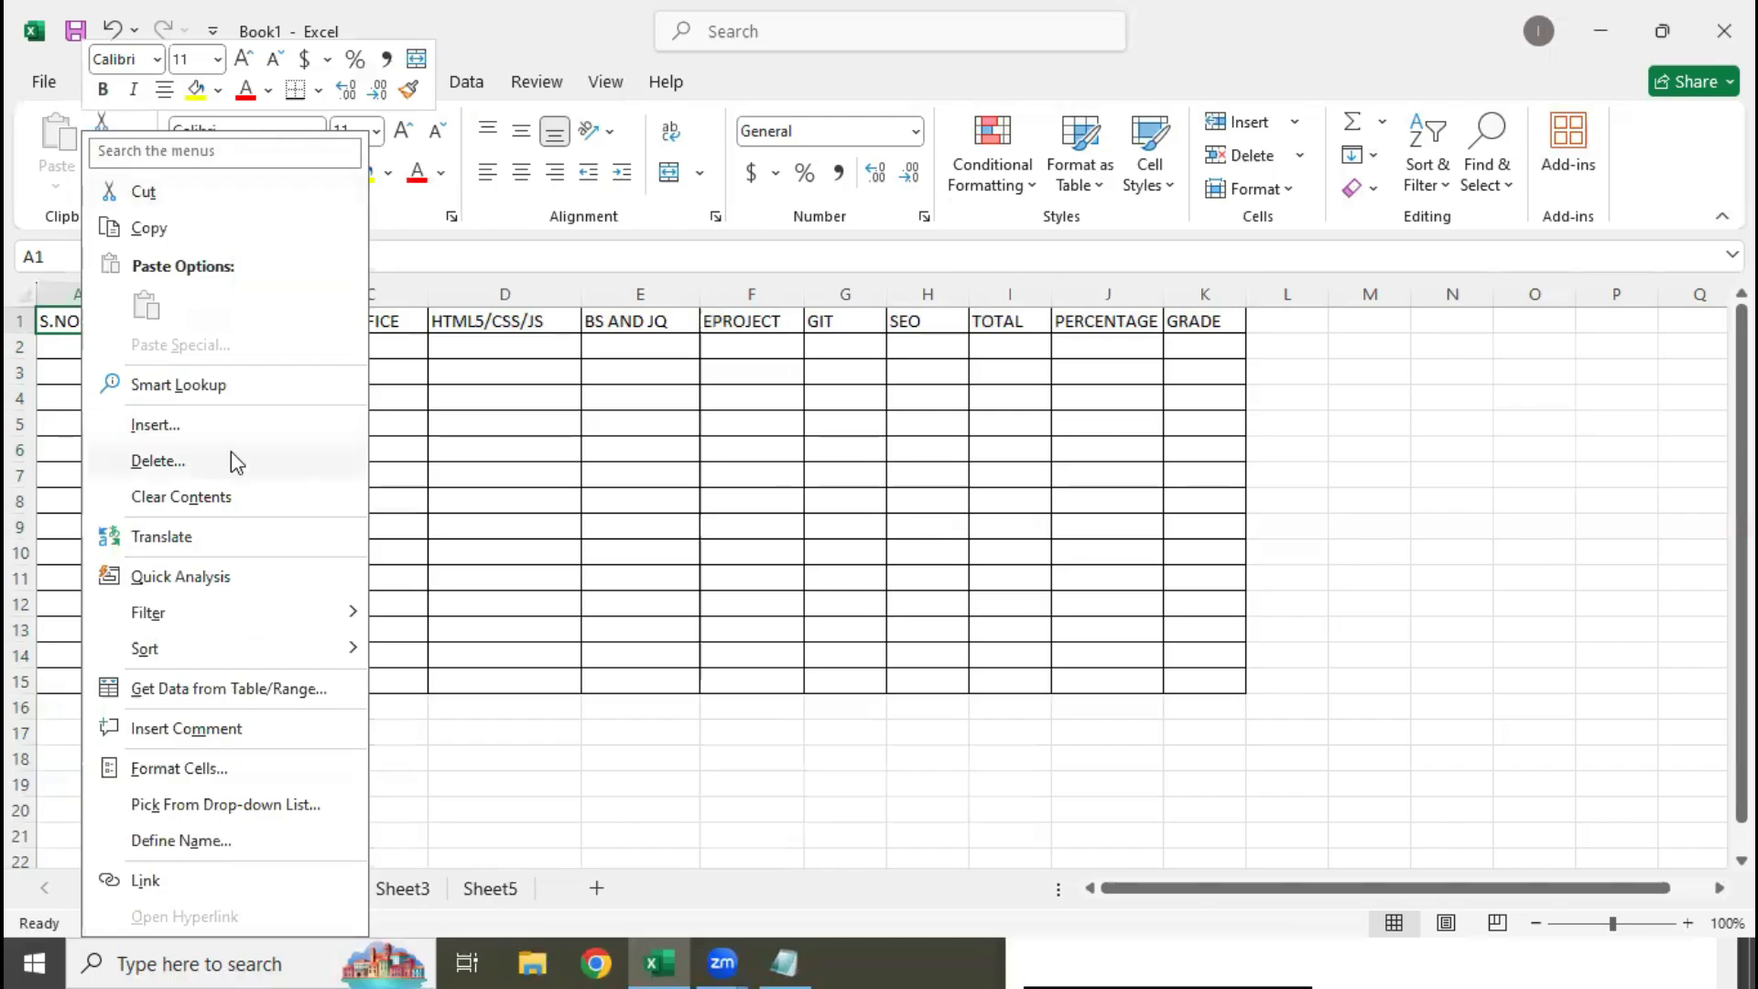
{"action": "left_click", "coordinate": [246, 427]}
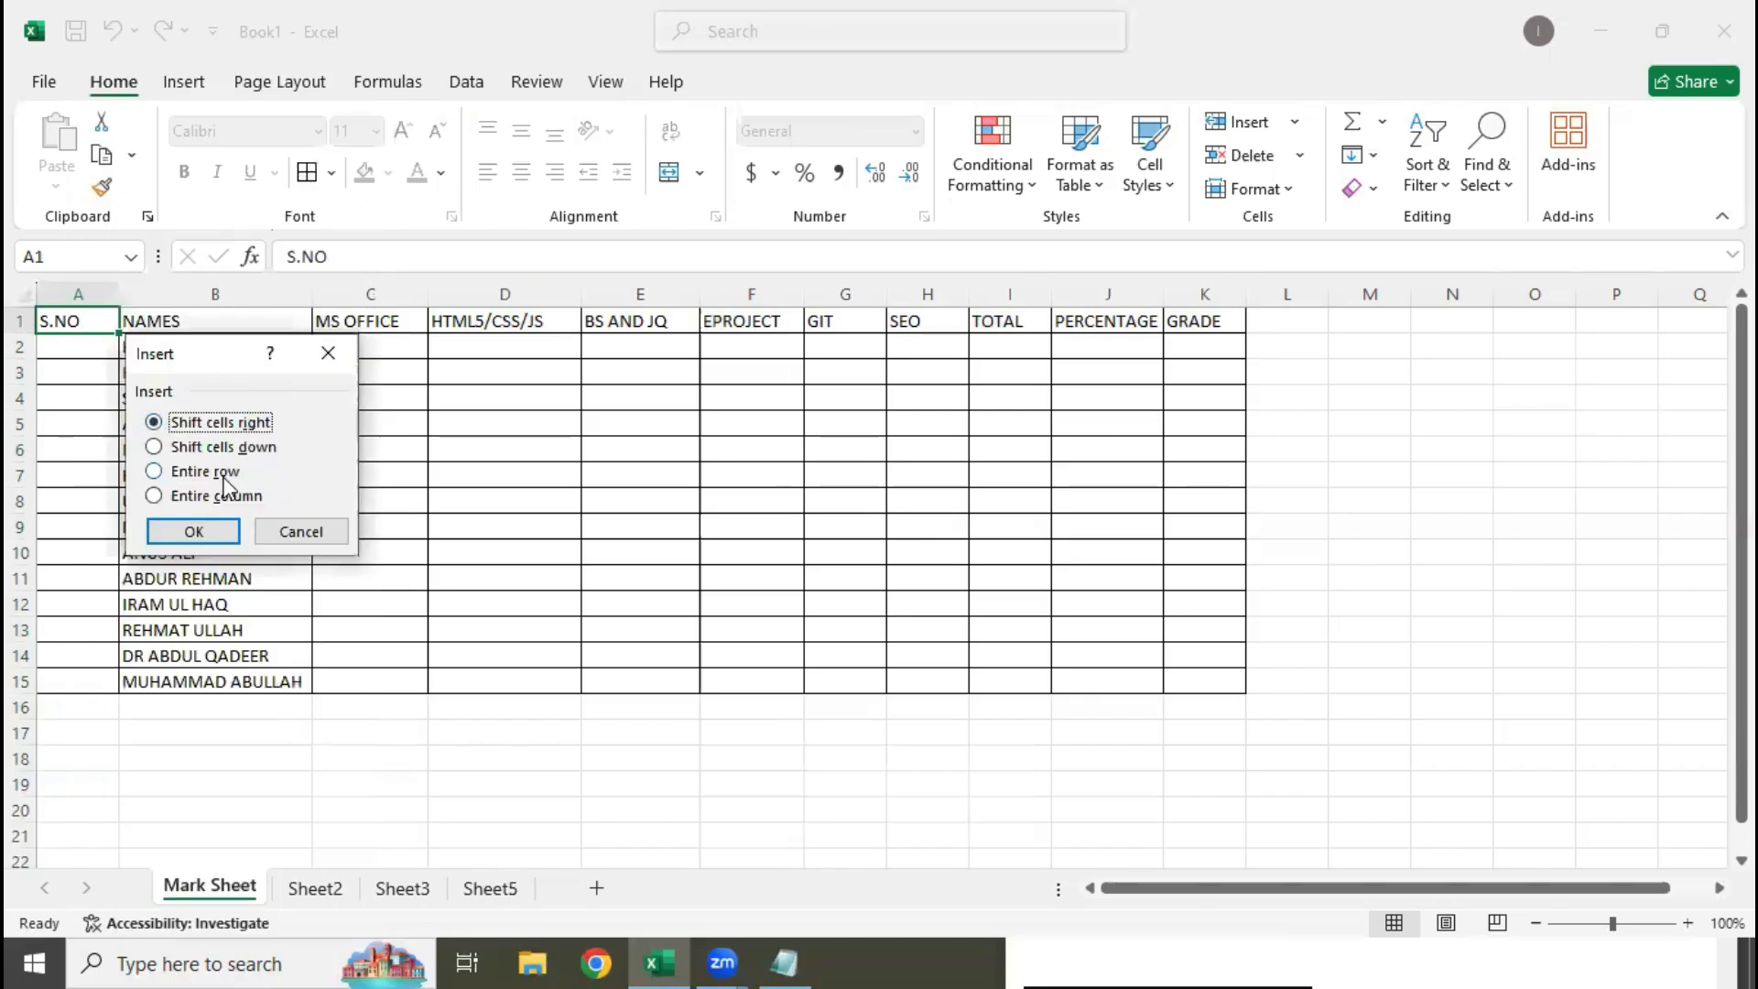
{"action": "left_click", "coordinate": [224, 471]}
{"action": "left_click", "coordinate": [195, 535]}
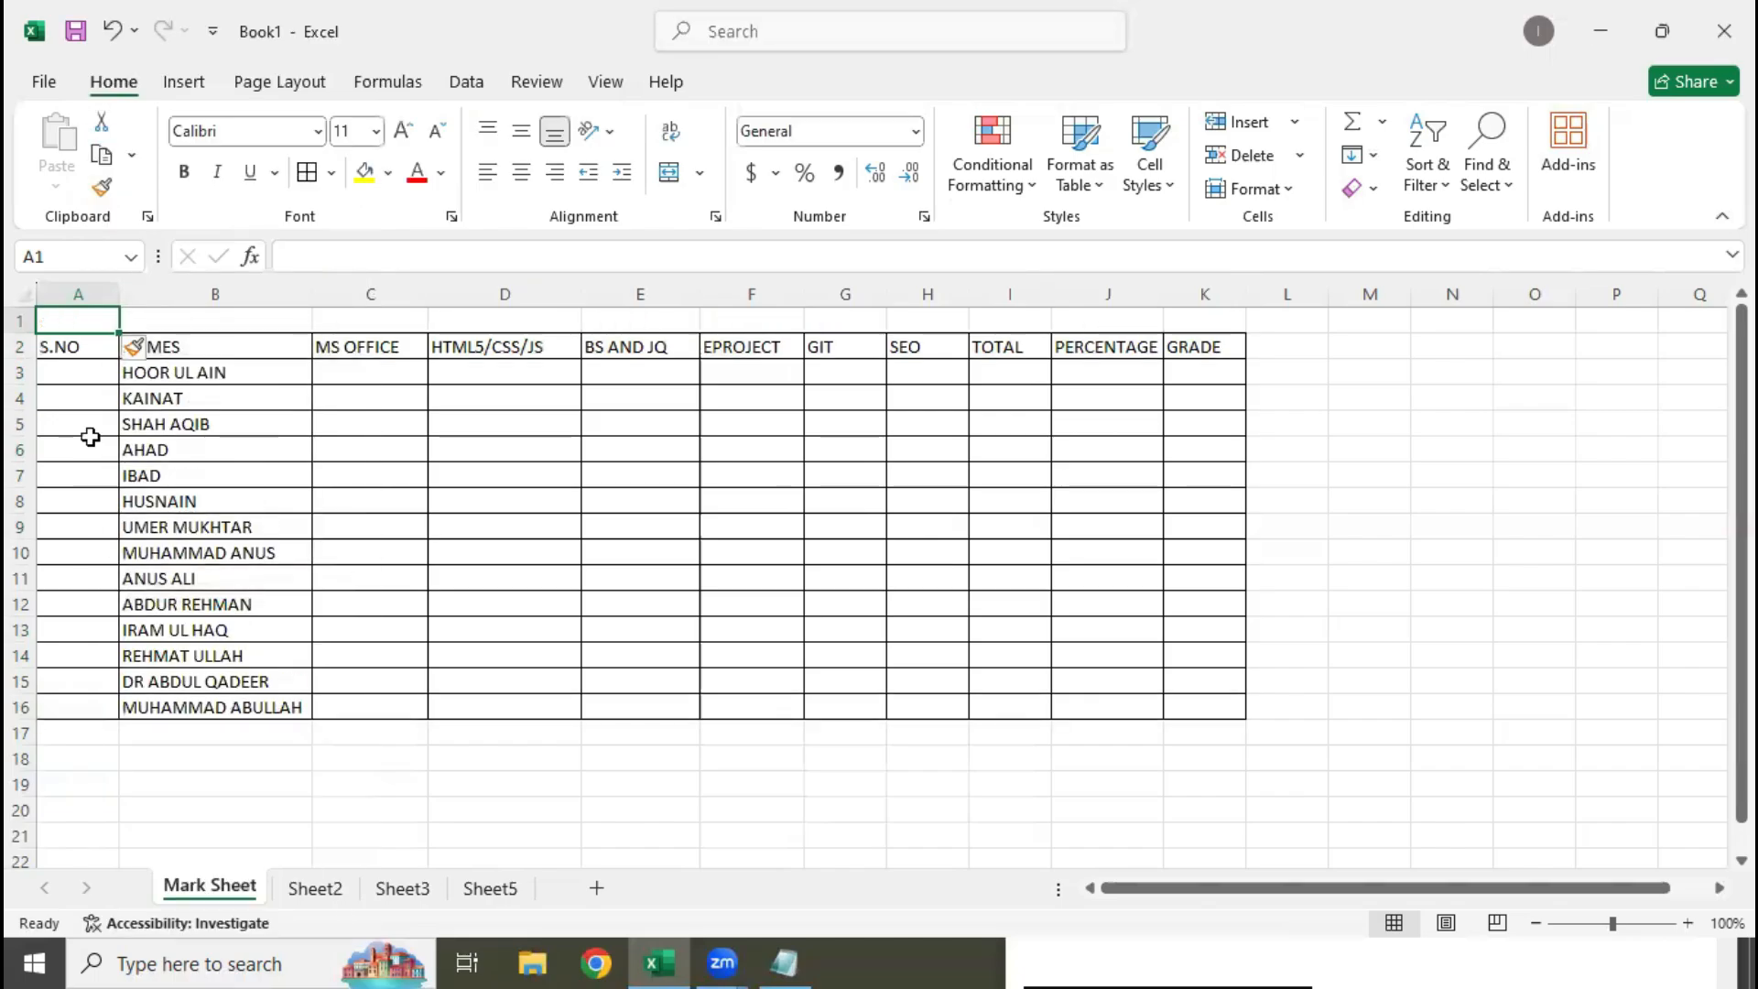
{"action": "right_click", "coordinate": [78, 321]}
{"action": "left_click", "coordinate": [174, 464]}
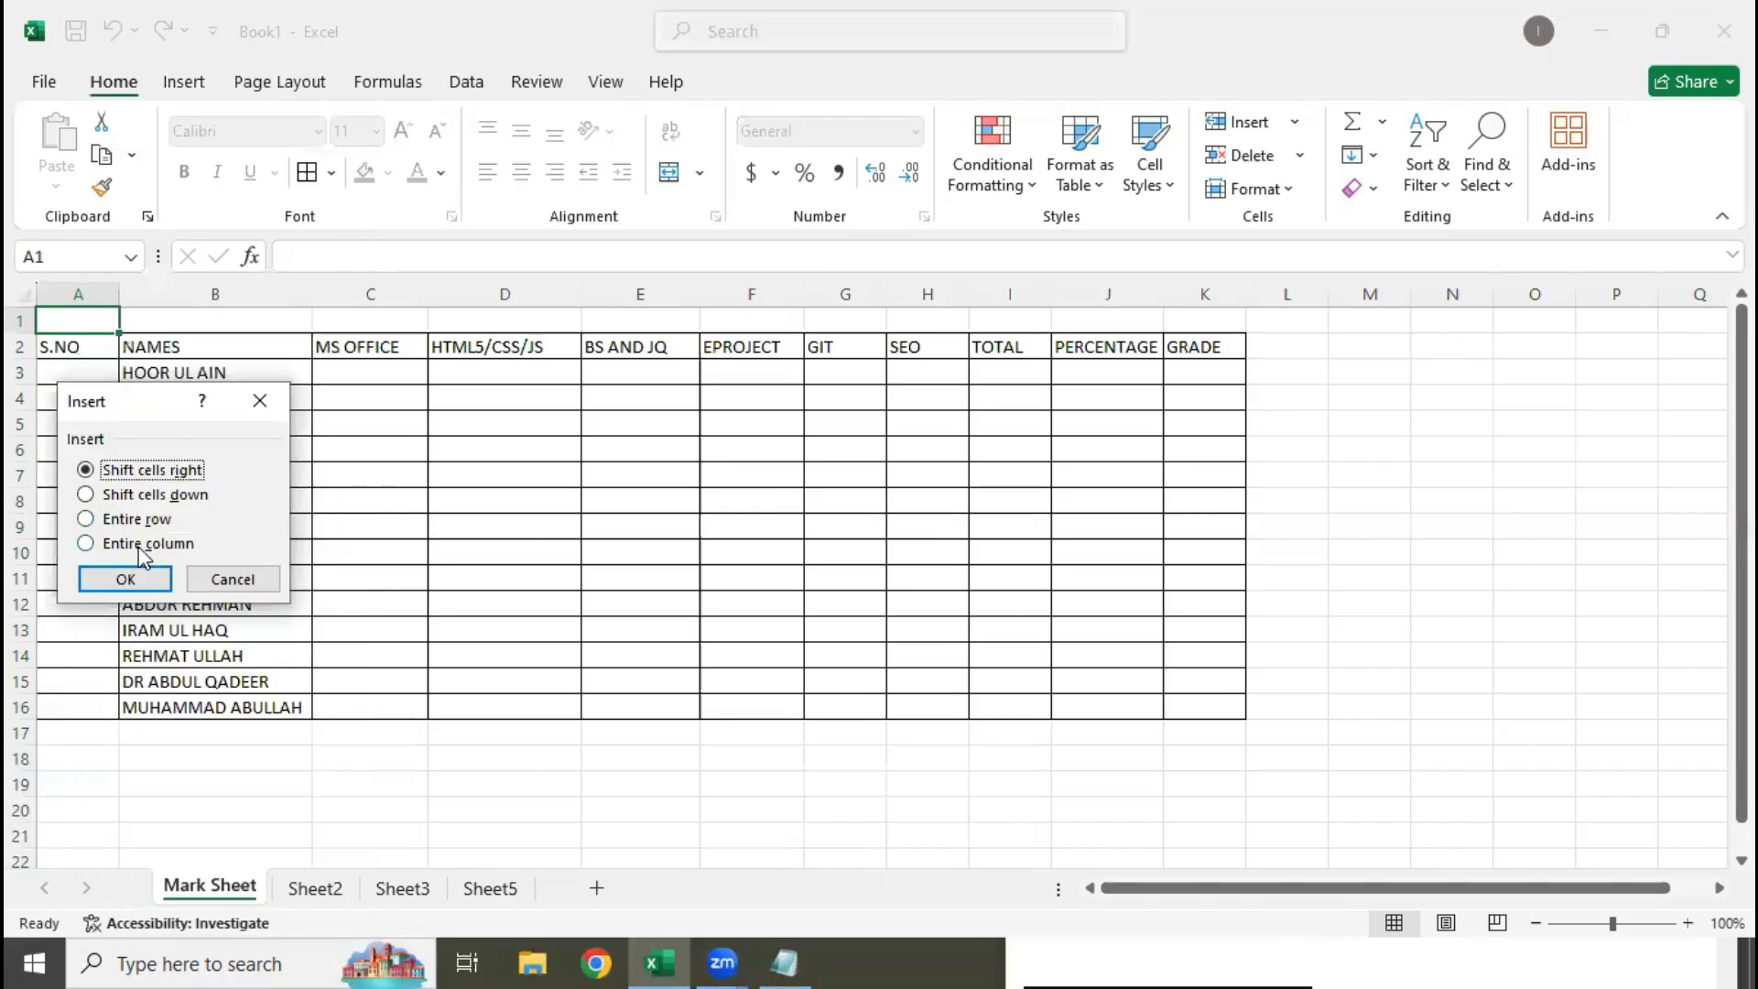
{"action": "left_click", "coordinate": [137, 518]}
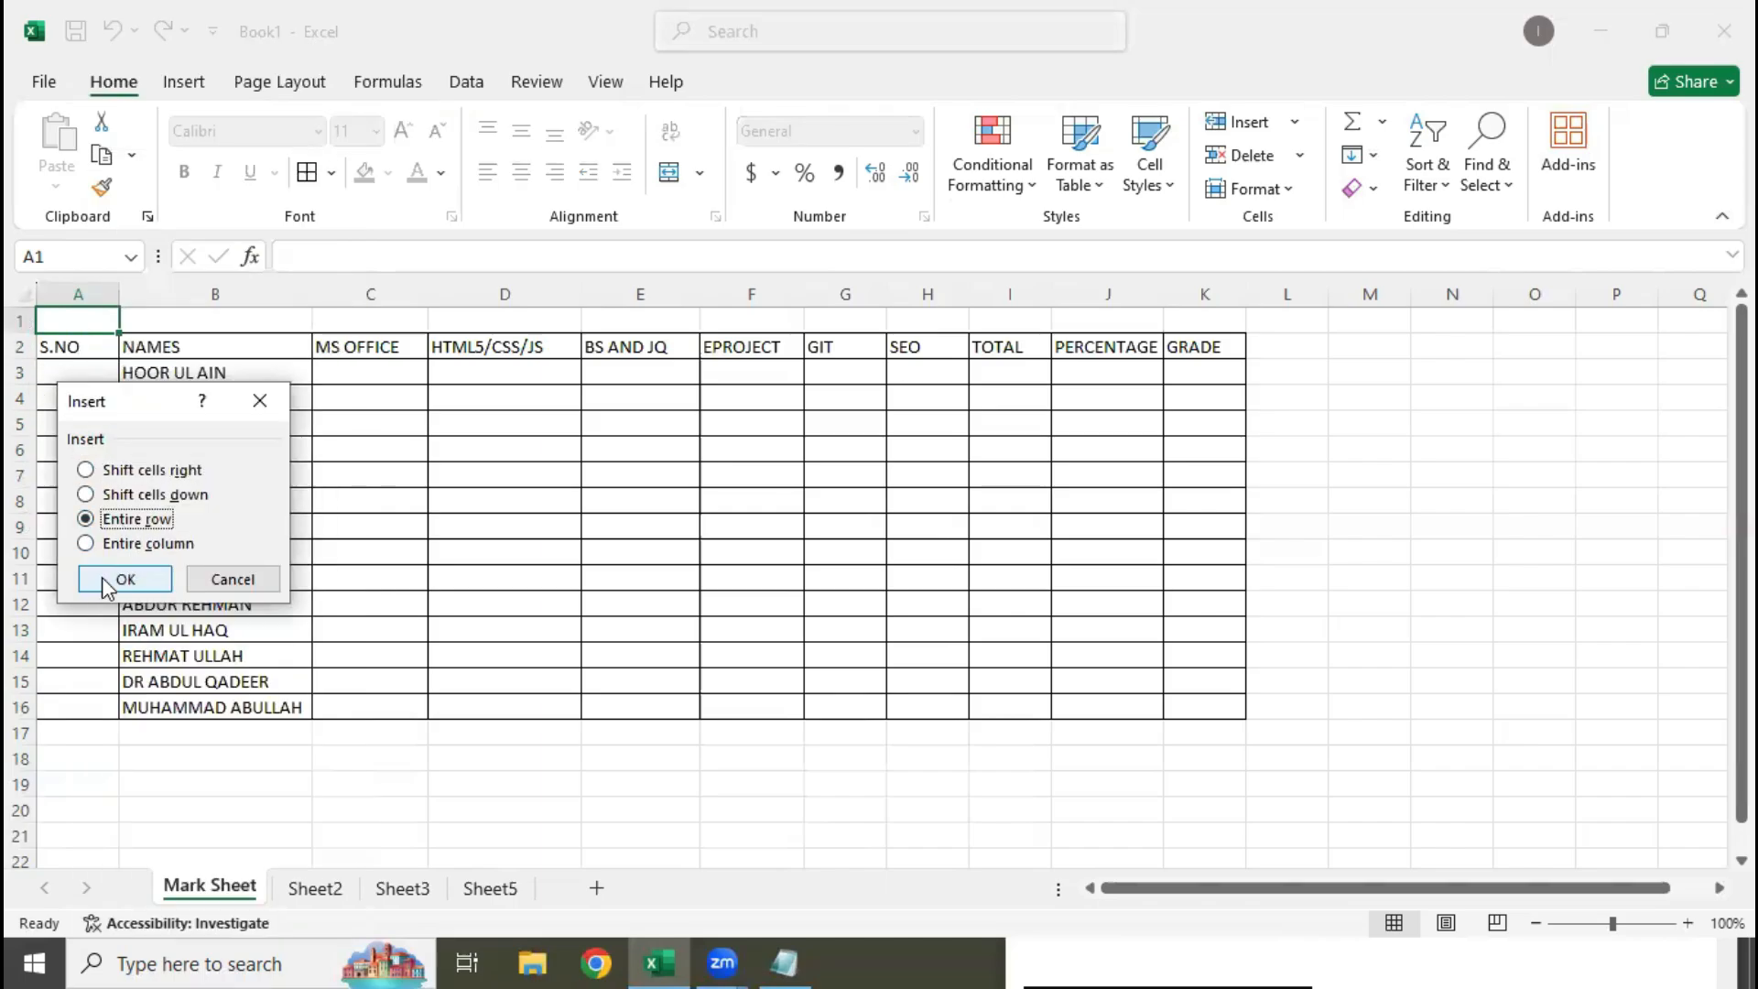
{"action": "left_click", "coordinate": [118, 579]}
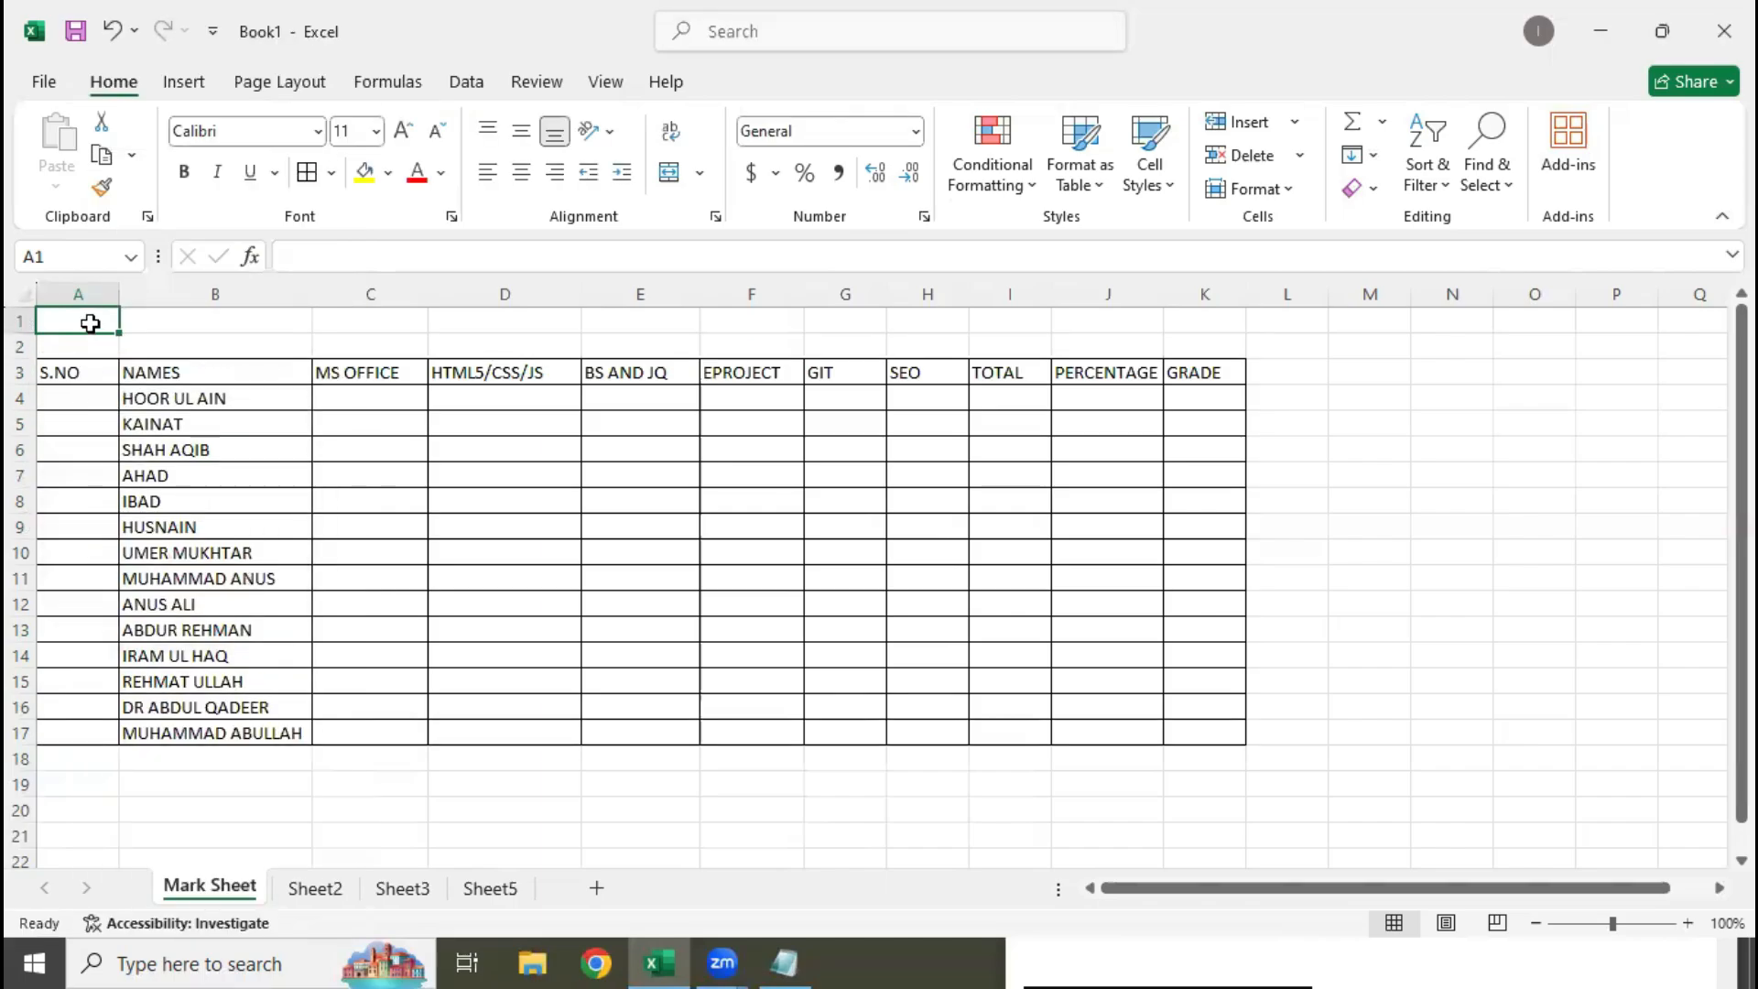
{"action": "right_click", "coordinate": [90, 322]}
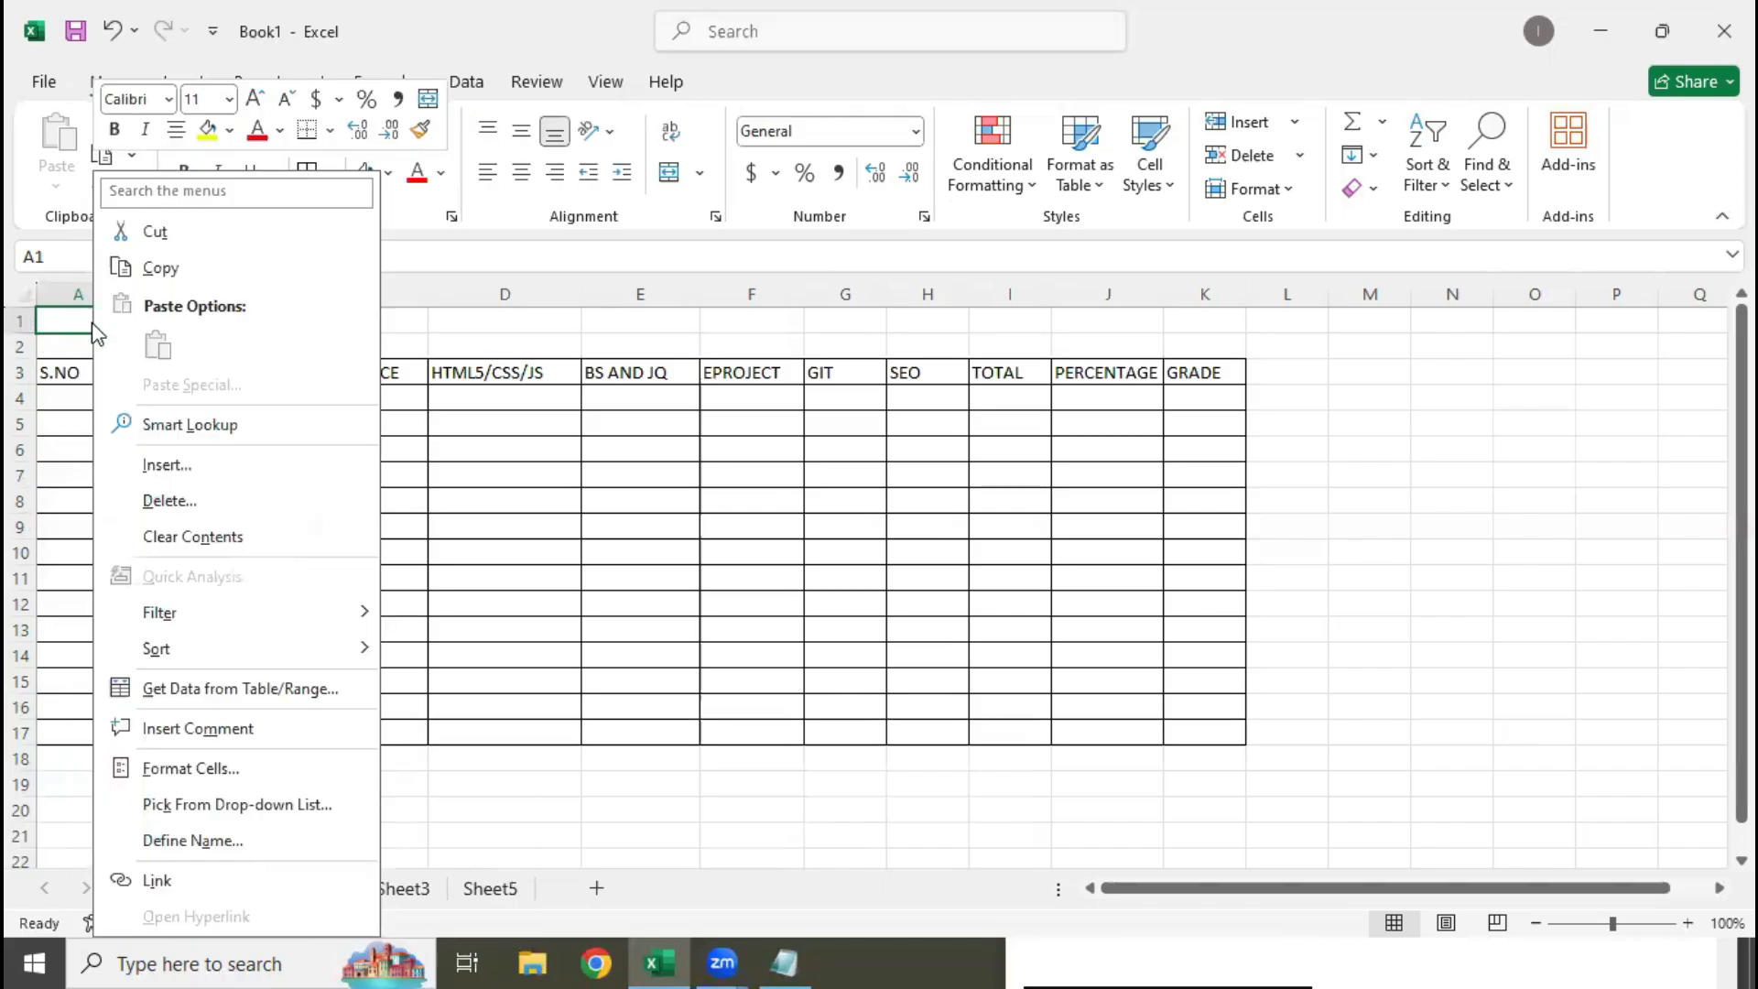
{"action": "left_click", "coordinate": [202, 467]}
{"action": "left_click", "coordinate": [163, 519]}
{"action": "left_click", "coordinate": [149, 578]}
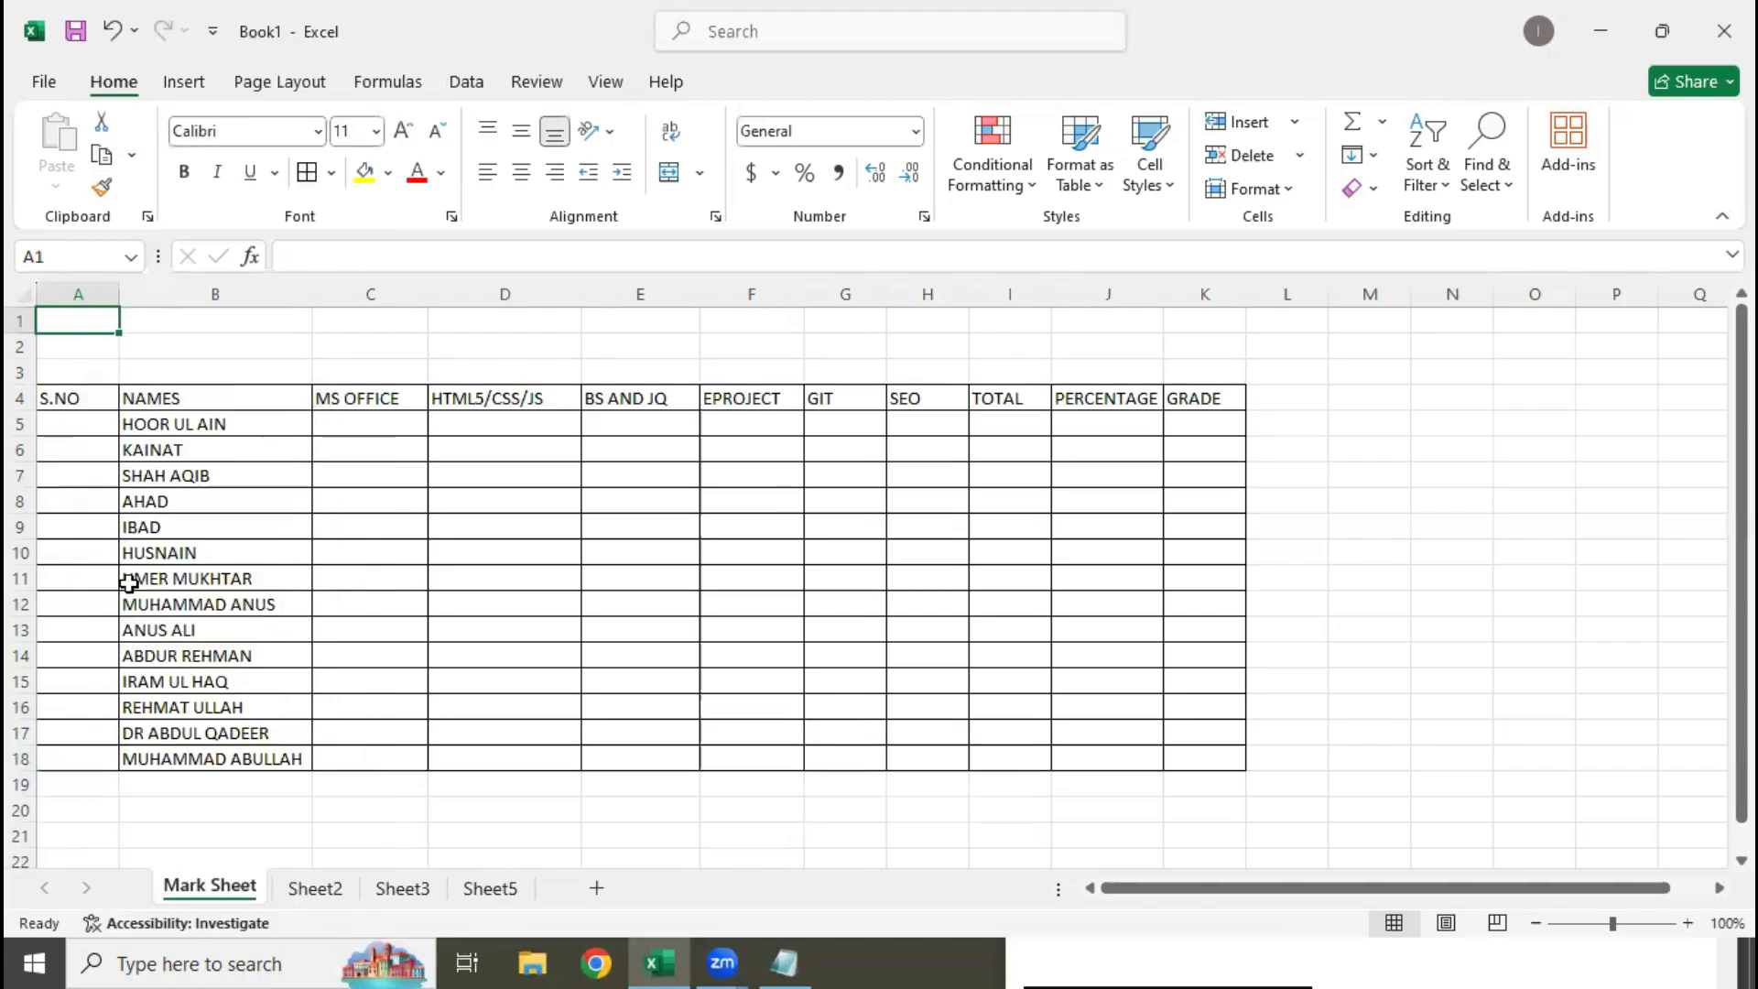